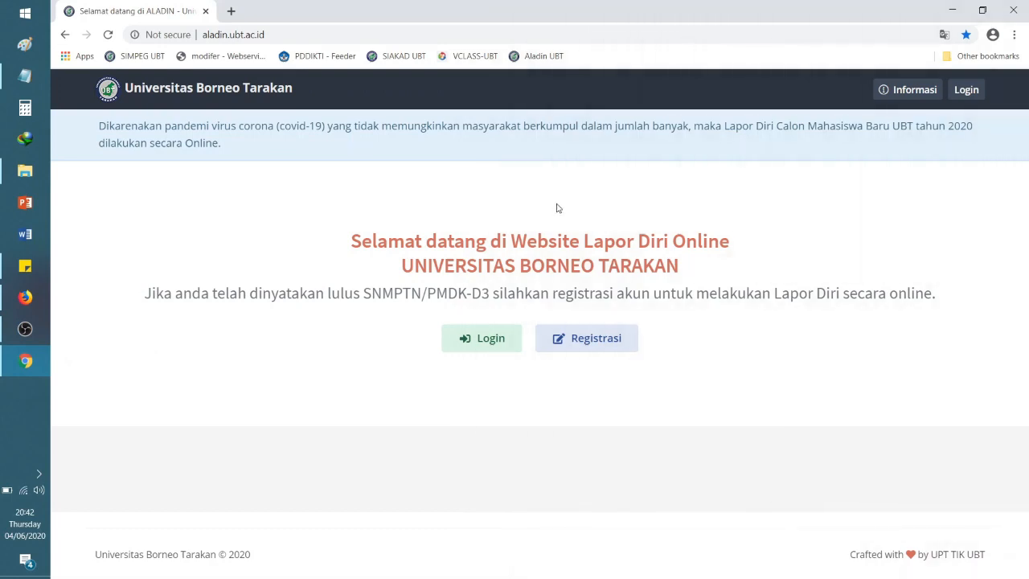
left_click(589, 337)
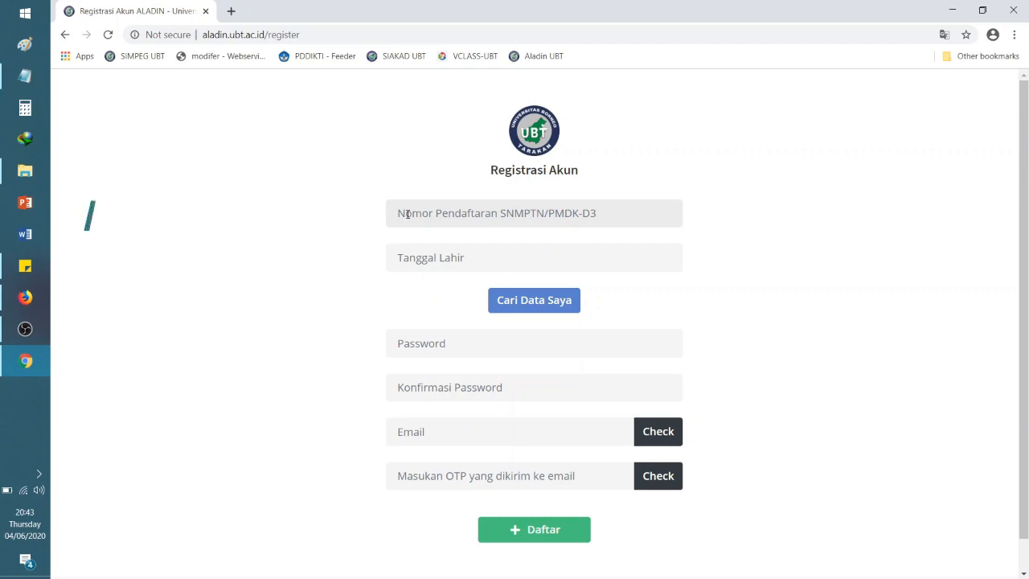
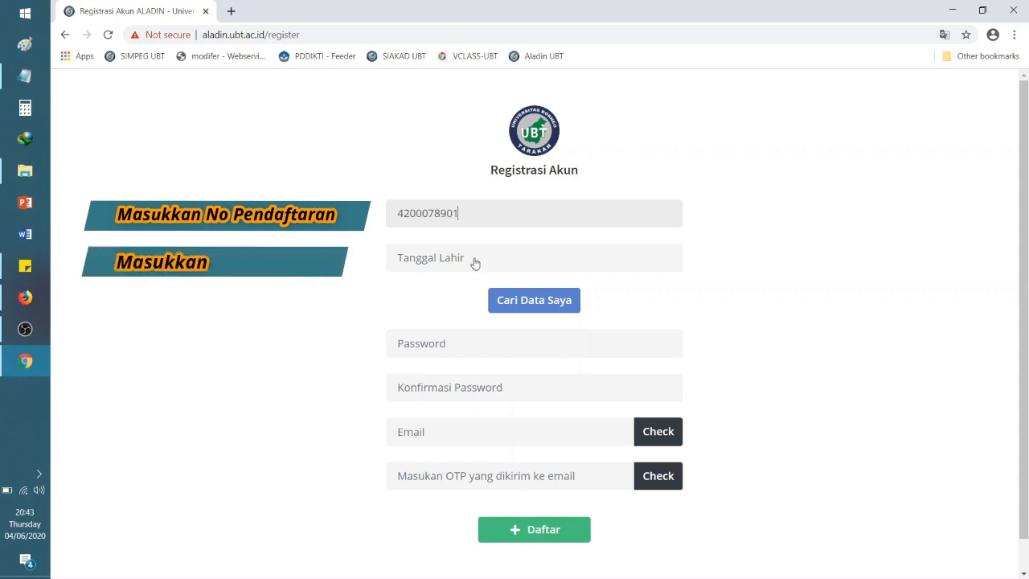
left_click(474, 262)
left_click(524, 290)
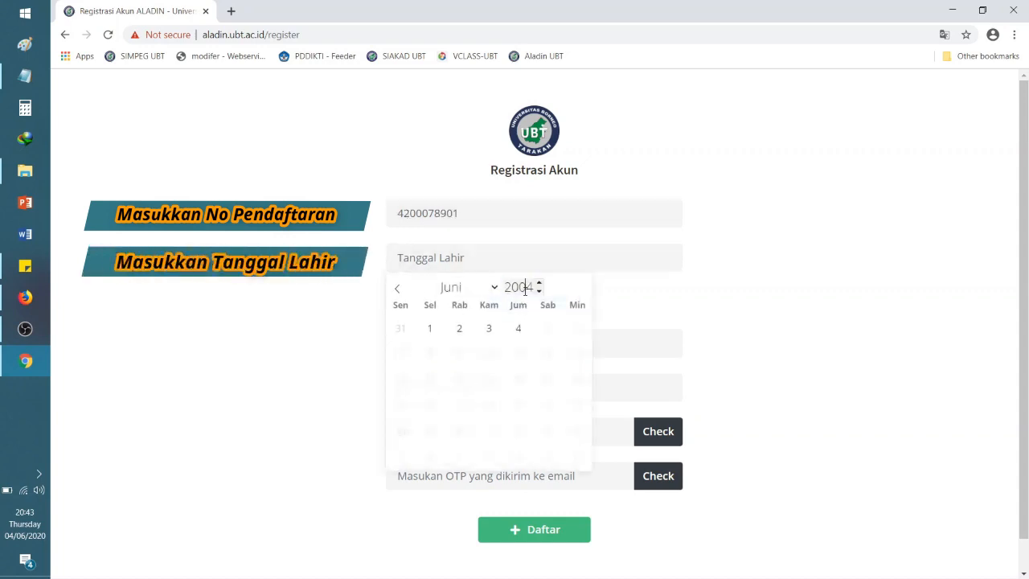
left_click(539, 291)
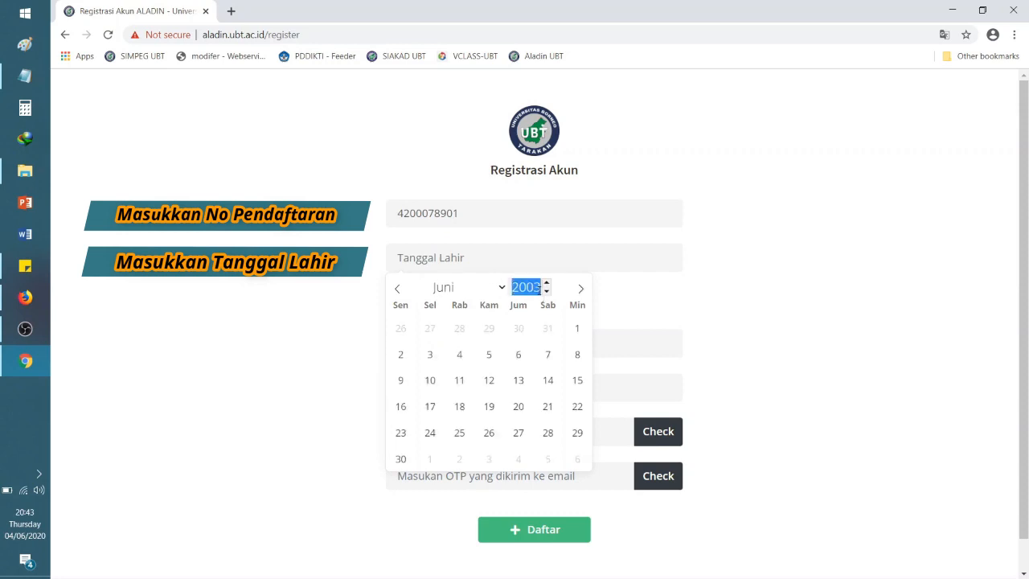
left_click(545, 294)
left_click(545, 293)
left_click(453, 290)
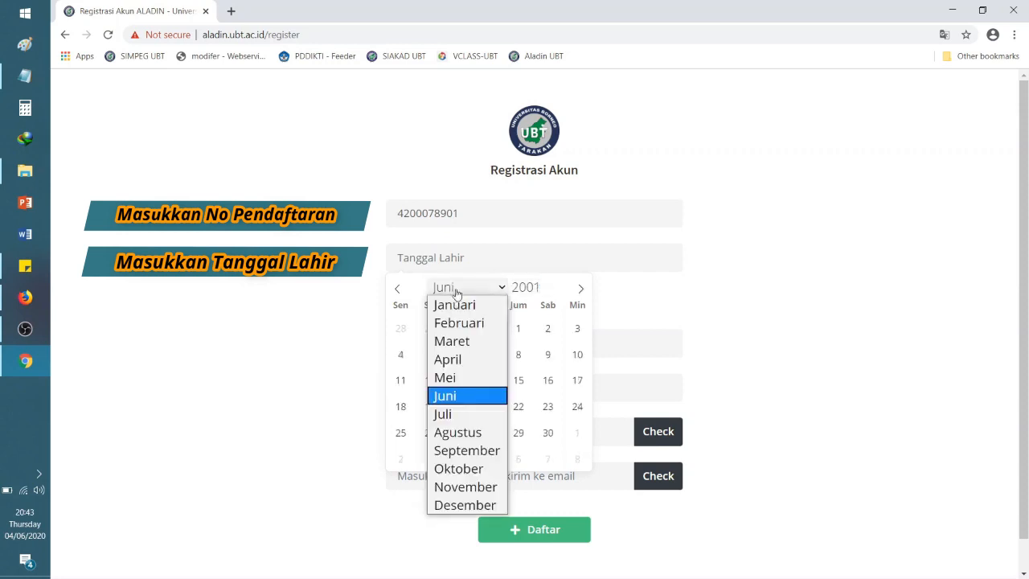
left_click(460, 381)
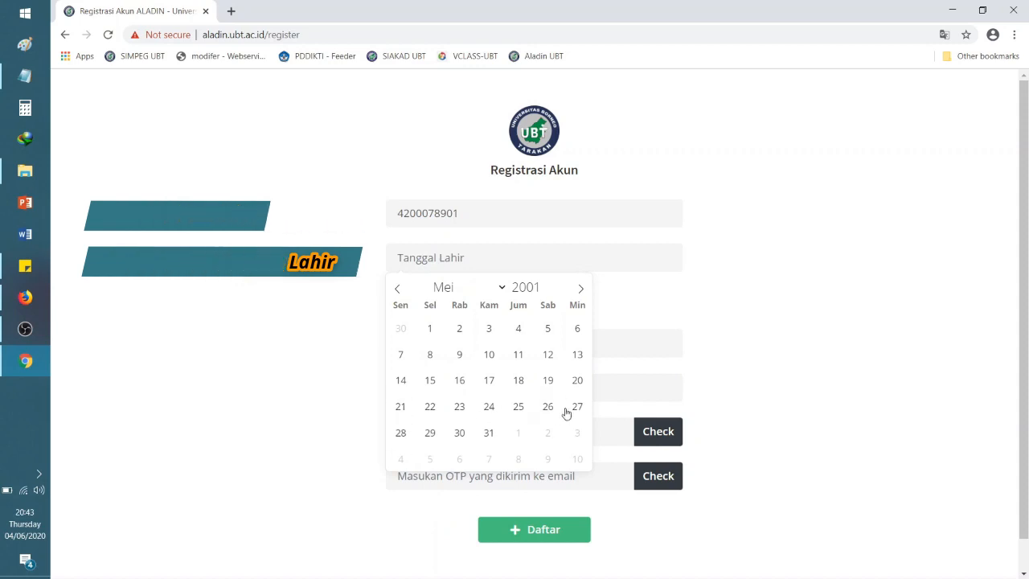
left_click(574, 408)
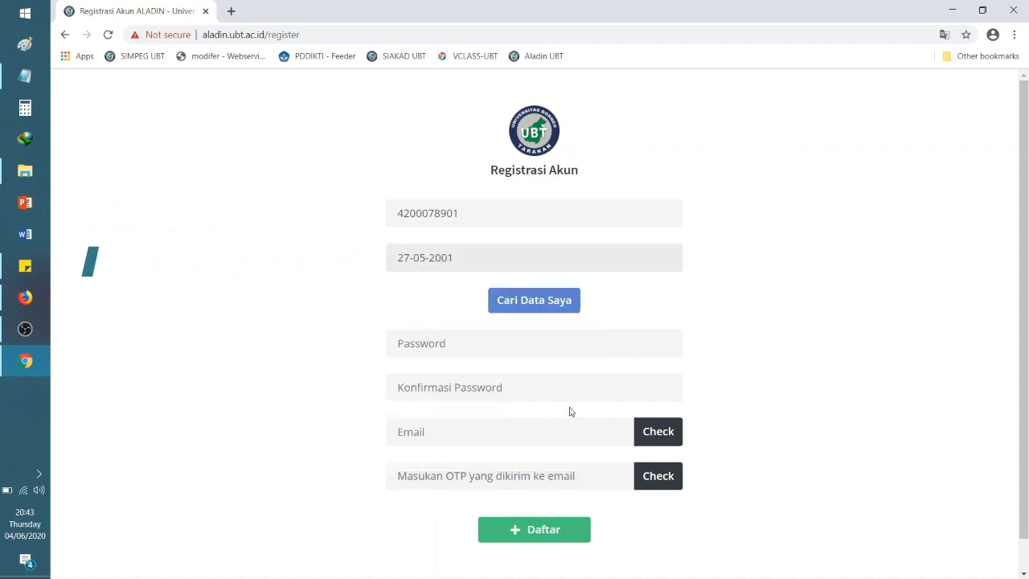
left_click(551, 307)
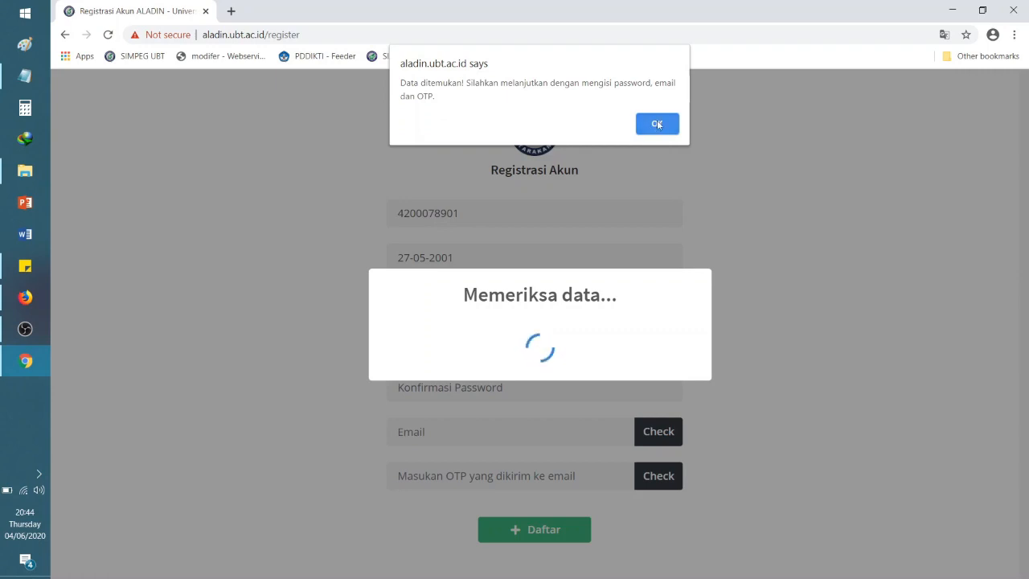
Step: Enter the account password and its confirmation
left_click(656, 123)
left_click(475, 304)
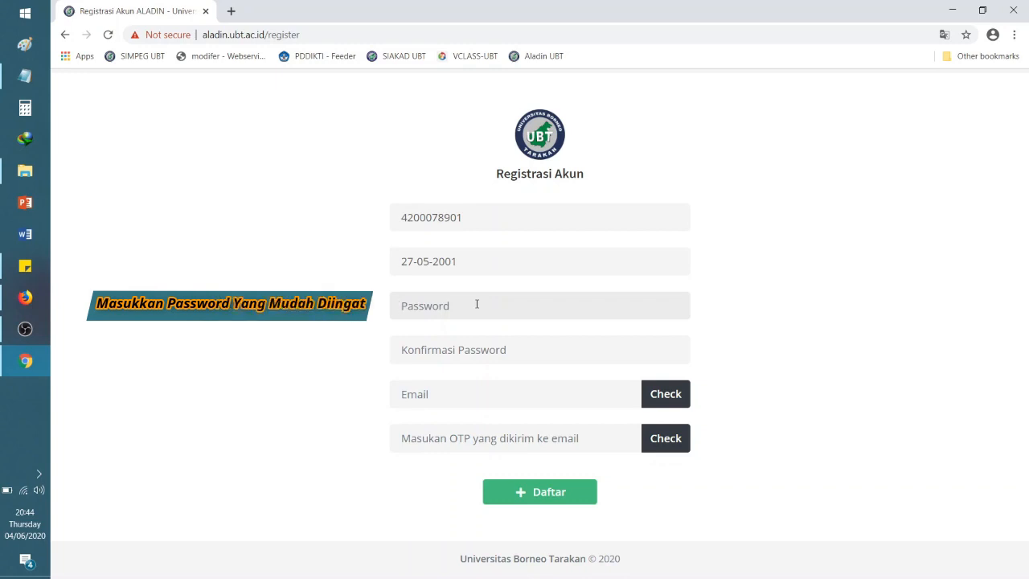
type("•")
key("BackSpace")
type("••••")
key("Tab")
type("••")
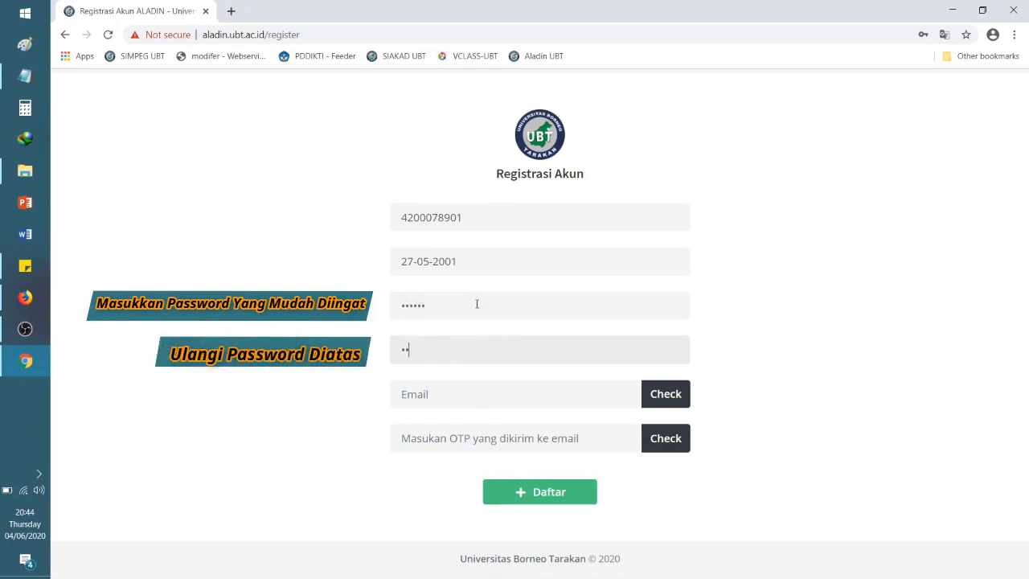
type("•••••")
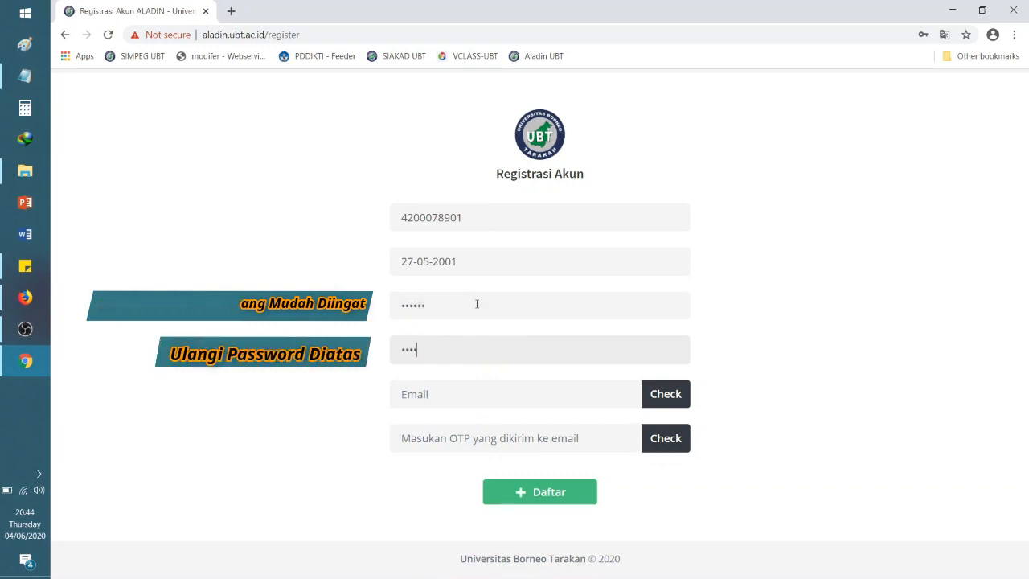
Step: Enter the applicant's e-mail address and request an OTP code to it
left_click(448, 391)
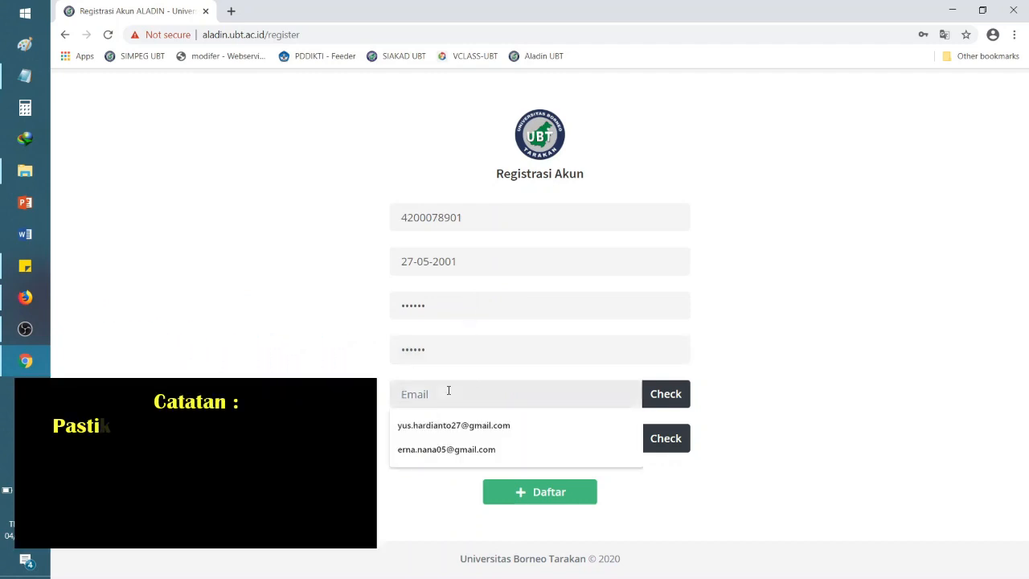
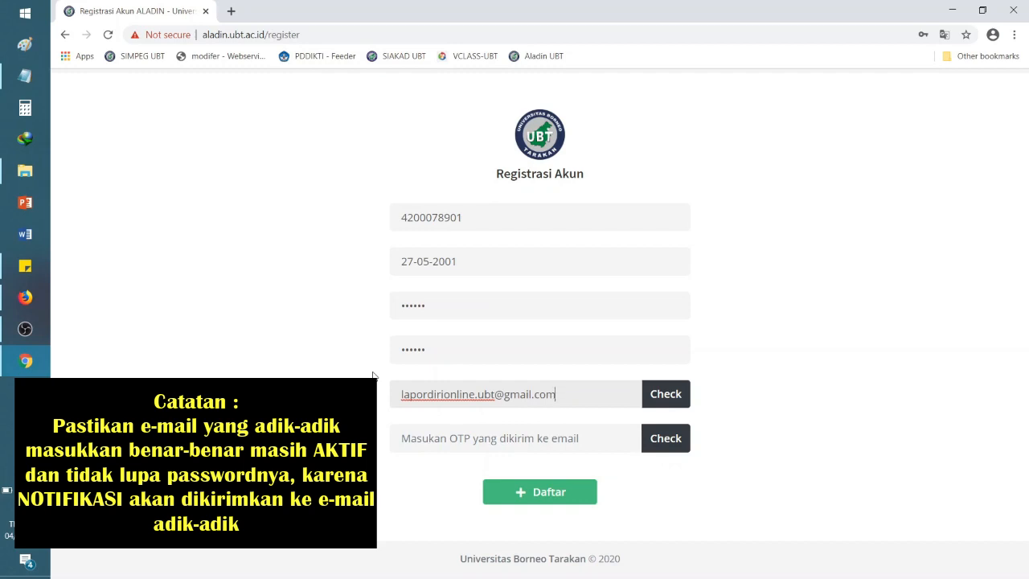
key("ctrl+a")
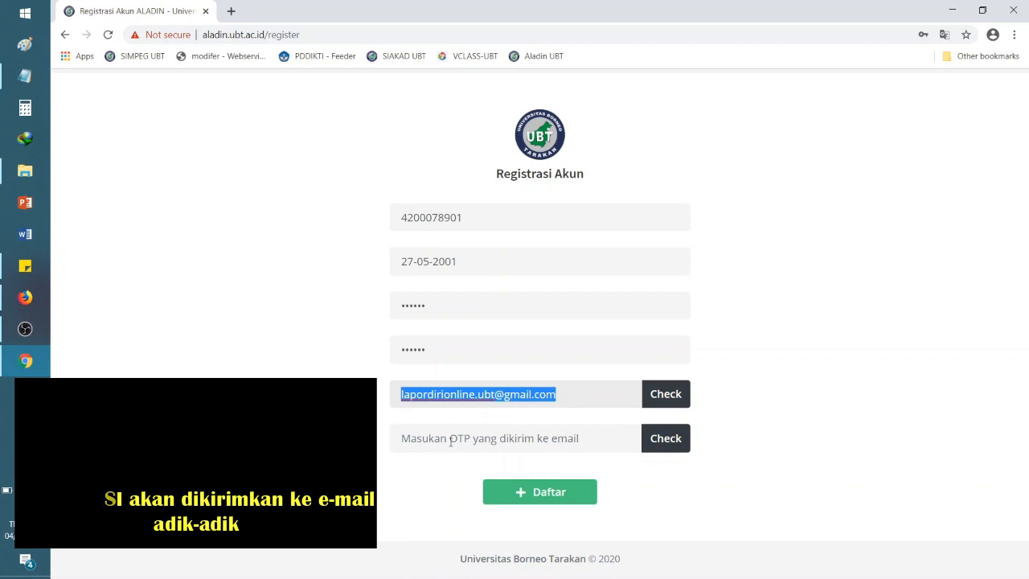
left_click(451, 438)
left_click(576, 395)
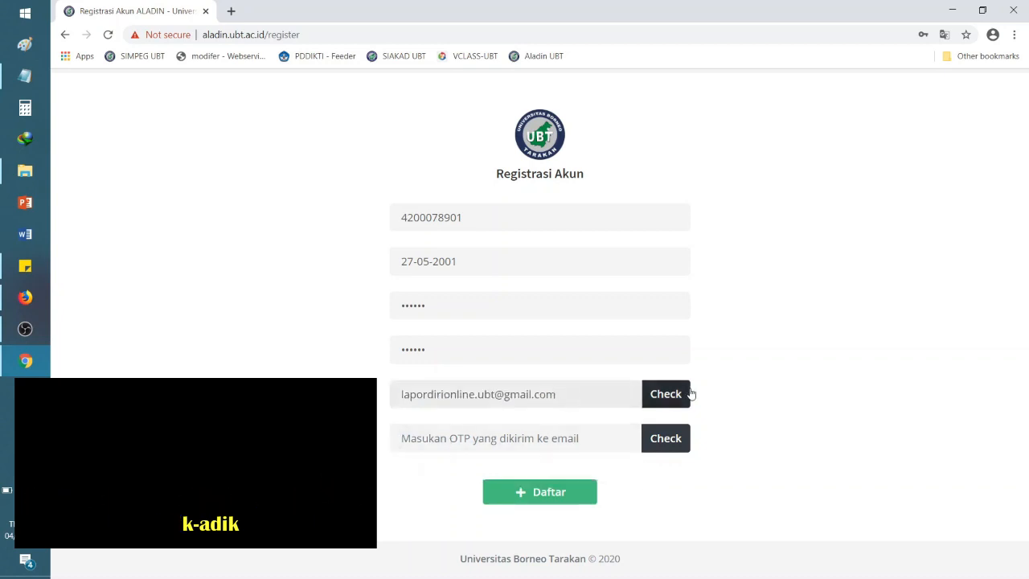
left_click(684, 397)
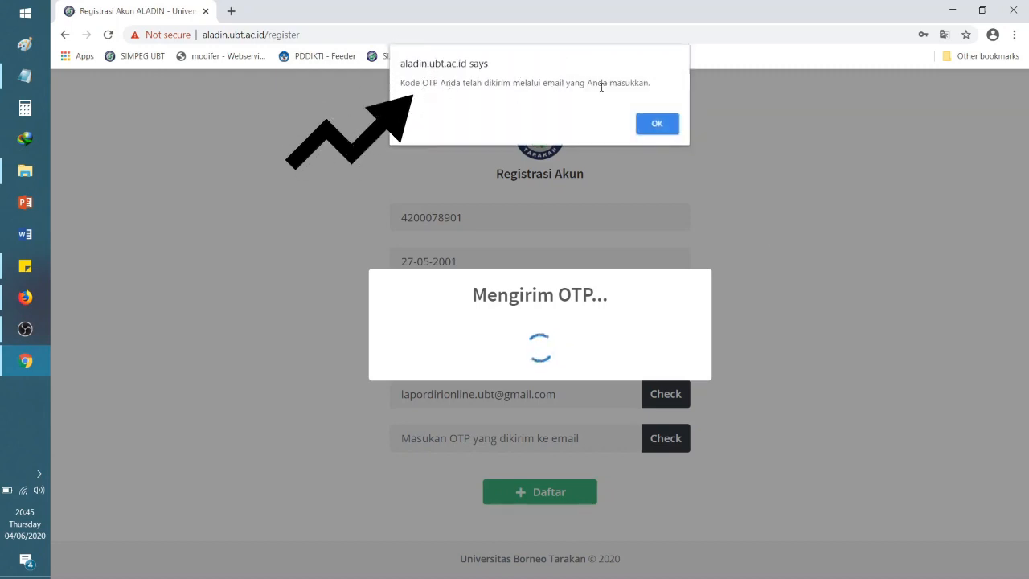
left_click(652, 124)
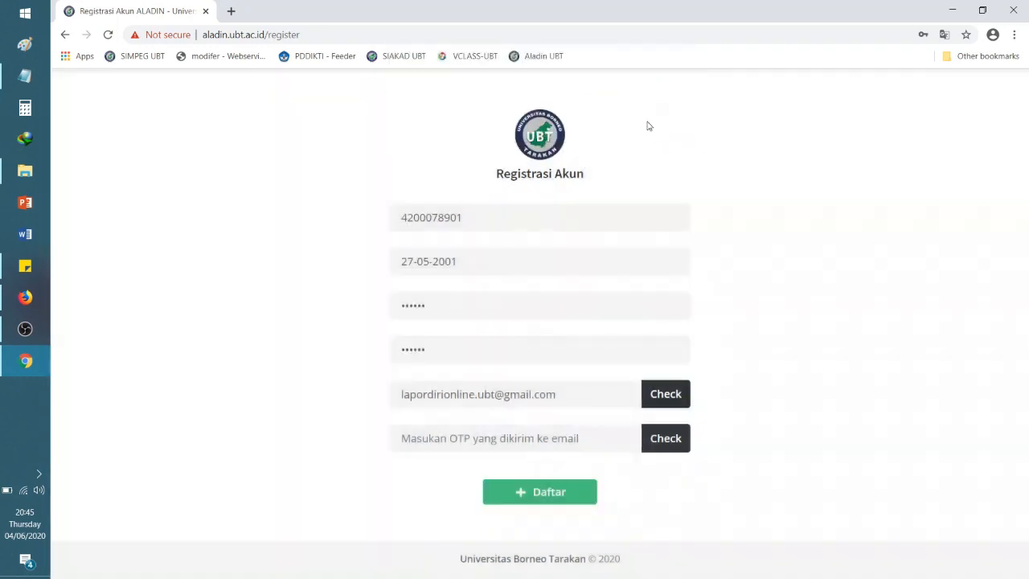
left_click(230, 11)
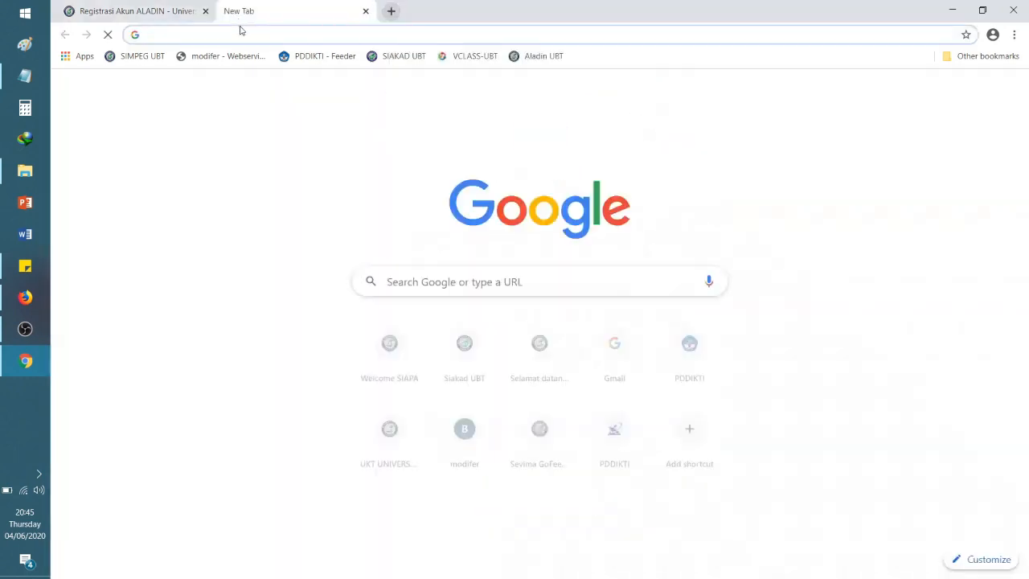
Step: Sign in to Gmail, open the 'Kode OTP Anda' email and select its verification code
type("gmail")
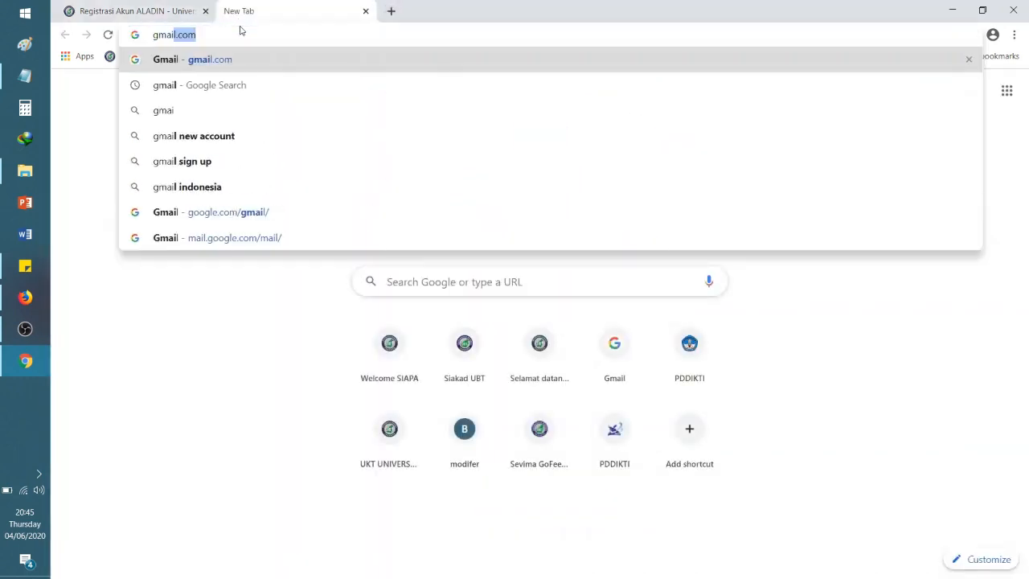
type(".com")
key("Return")
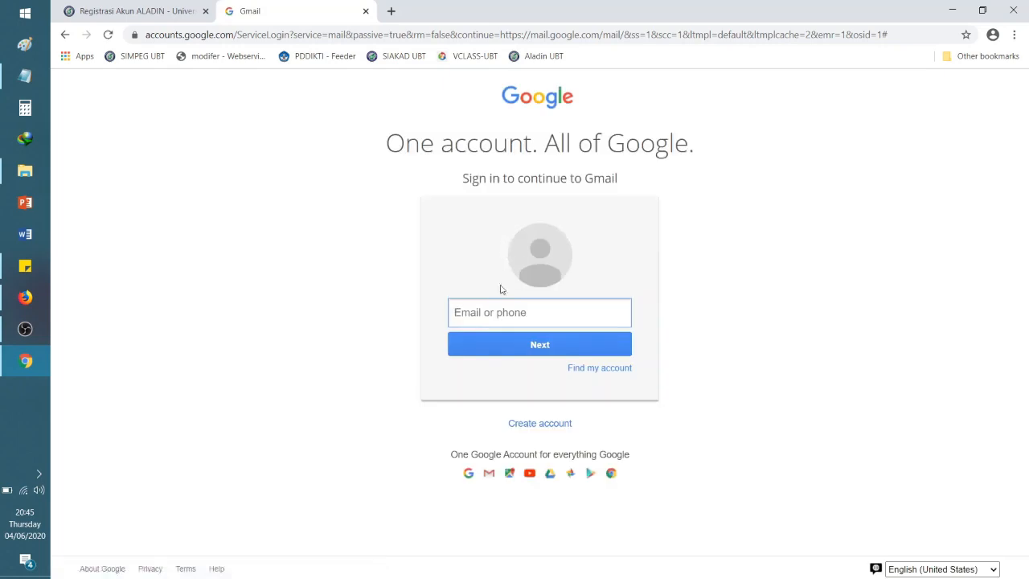
left_click(496, 312)
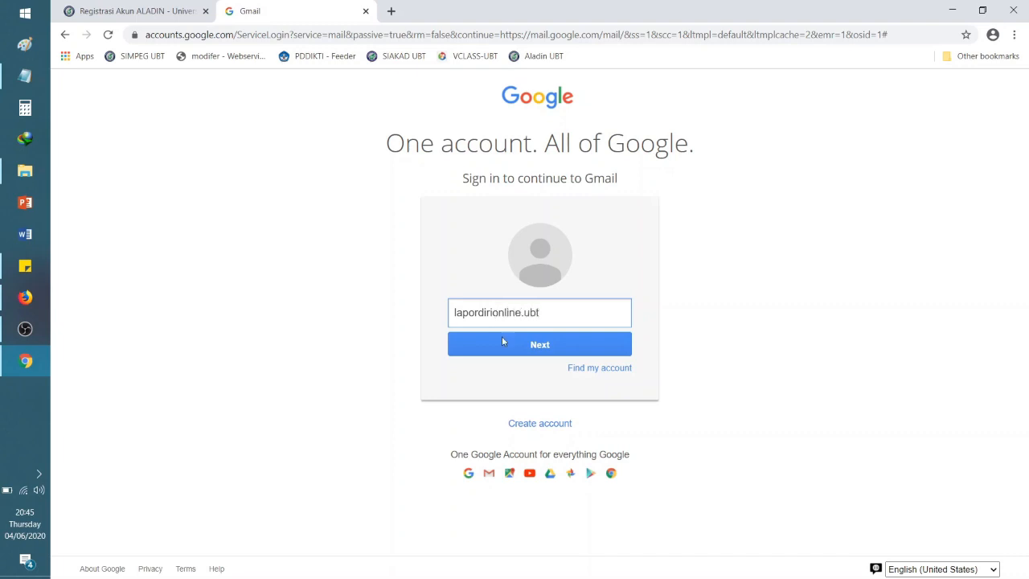
left_click(521, 348)
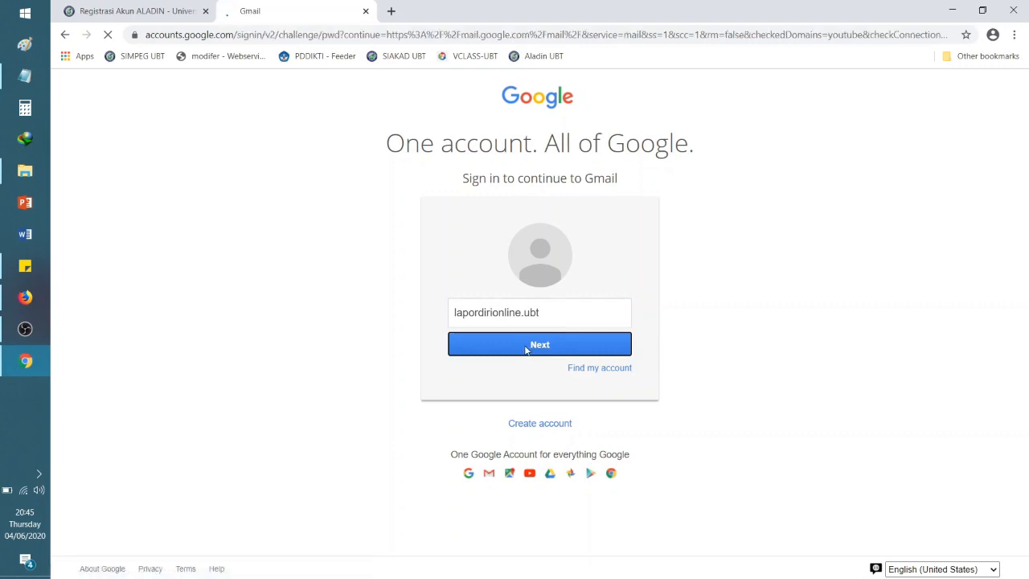
left_click(512, 314)
type("•")
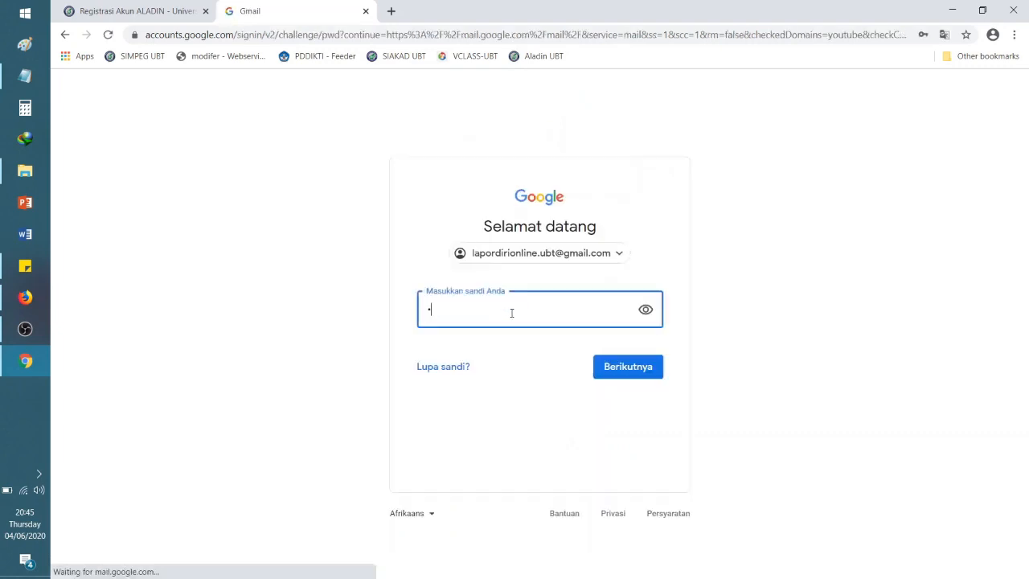
type("•••")
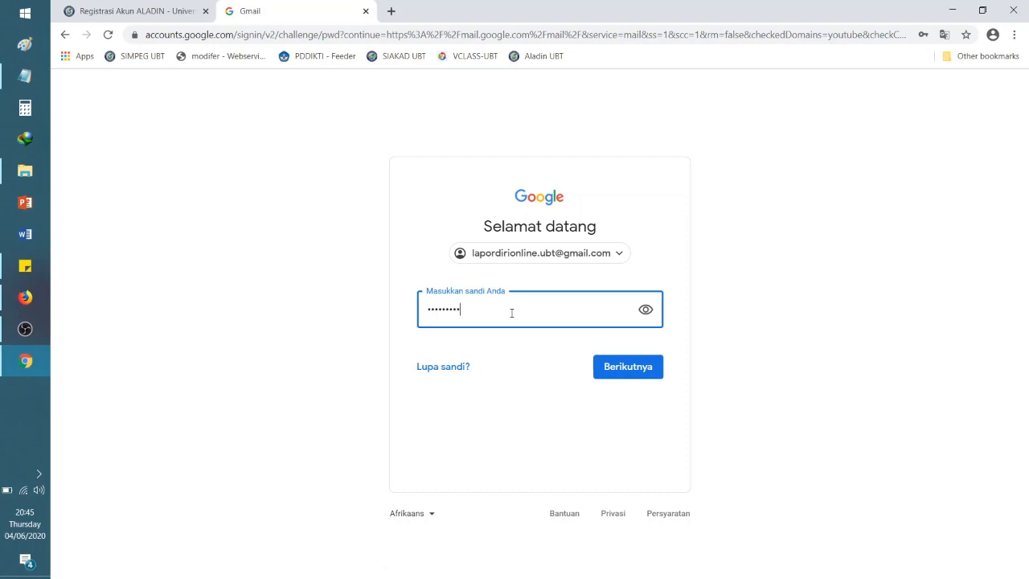
left_click(611, 371)
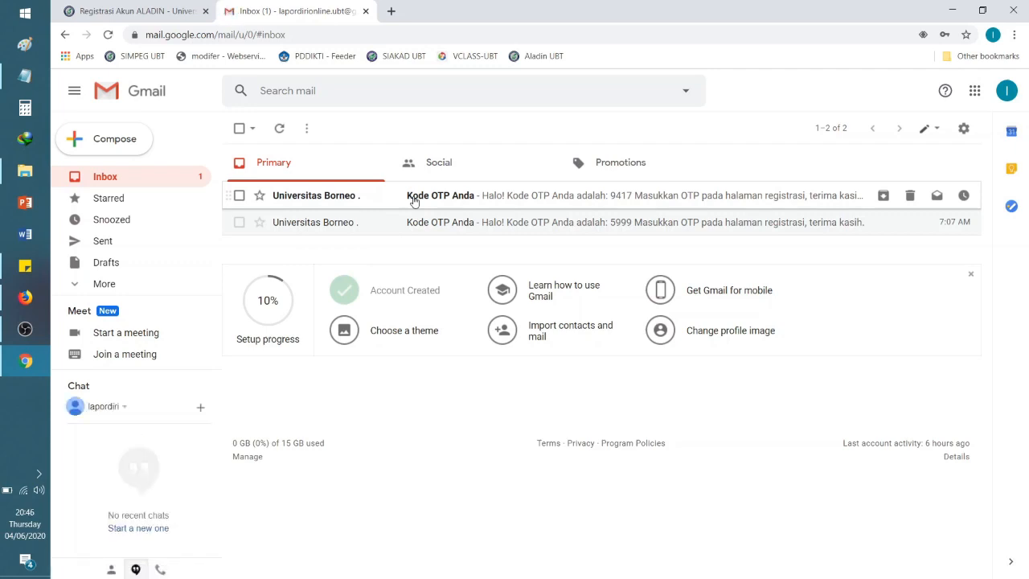
left_click(414, 201)
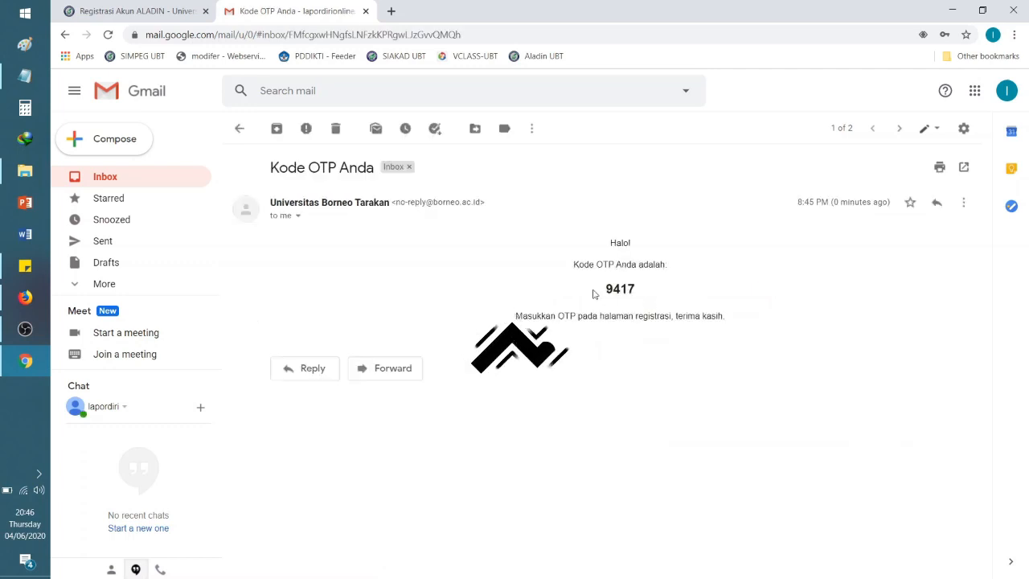
double_click(631, 291)
key("ctrl+c")
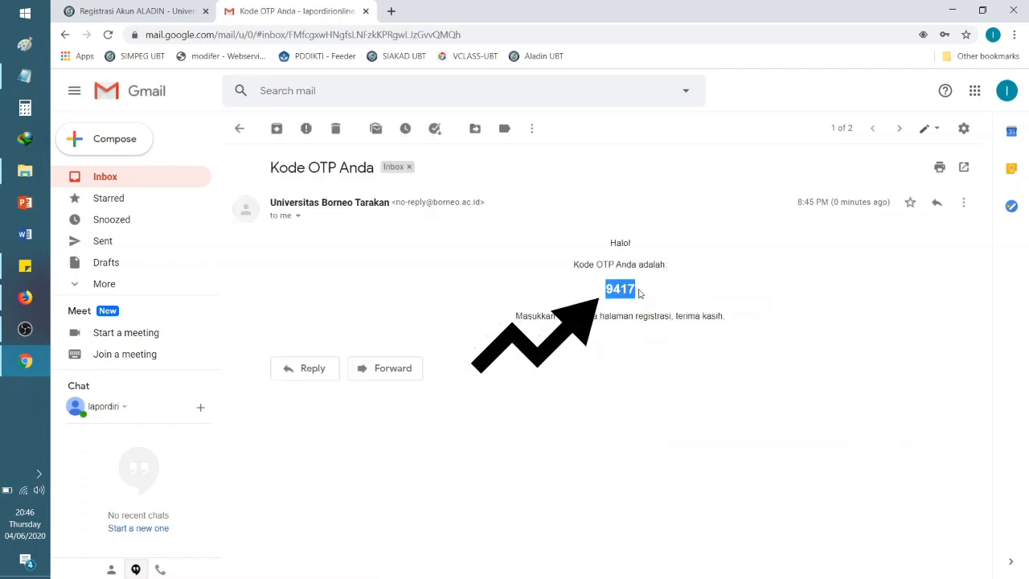
Step: Paste the emailed OTP code into the ALADIN form and confirm the e-mail verification
left_click(148, 16)
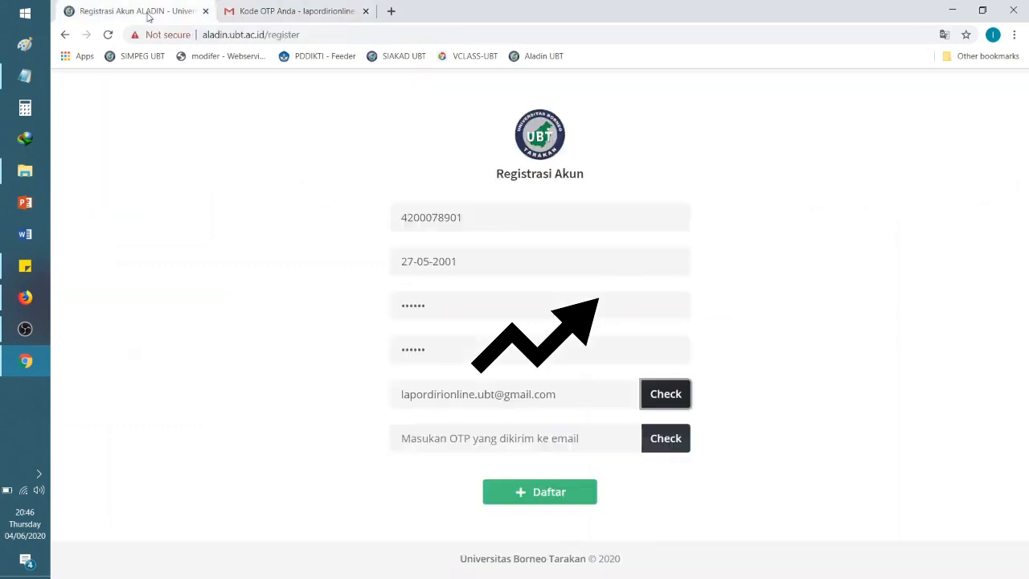
left_click(479, 442)
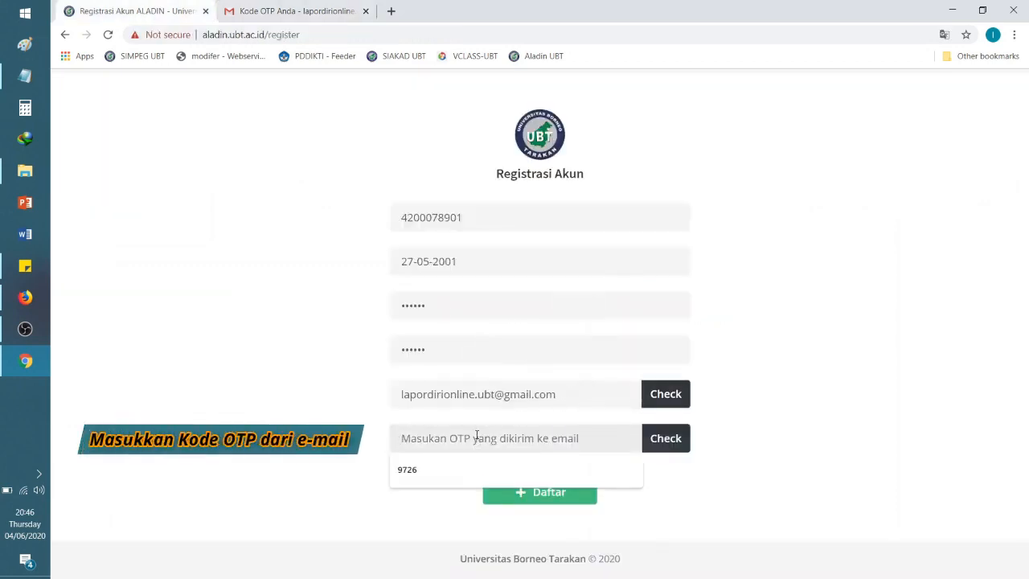
key("ctrl+v")
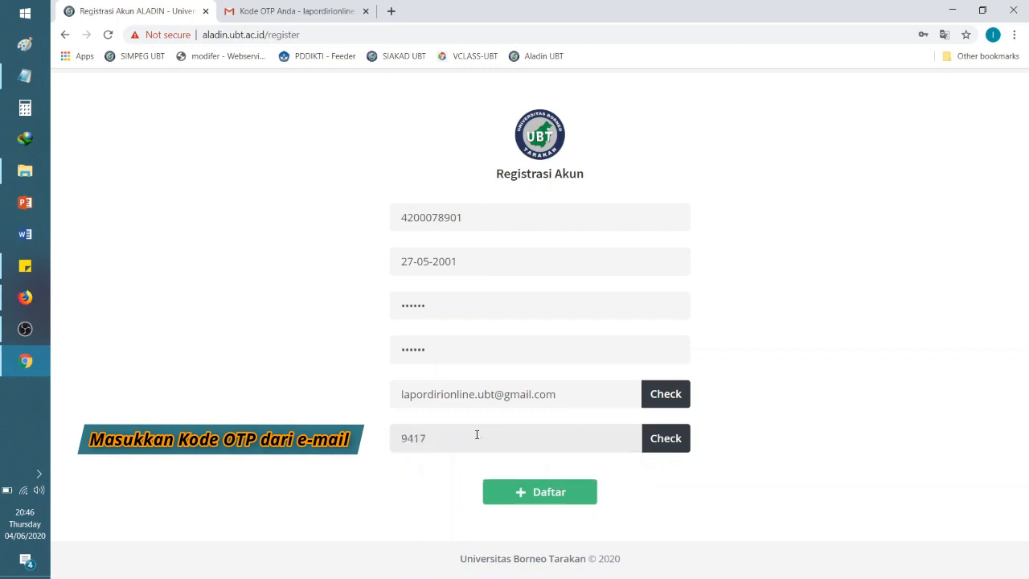
left_click(674, 444)
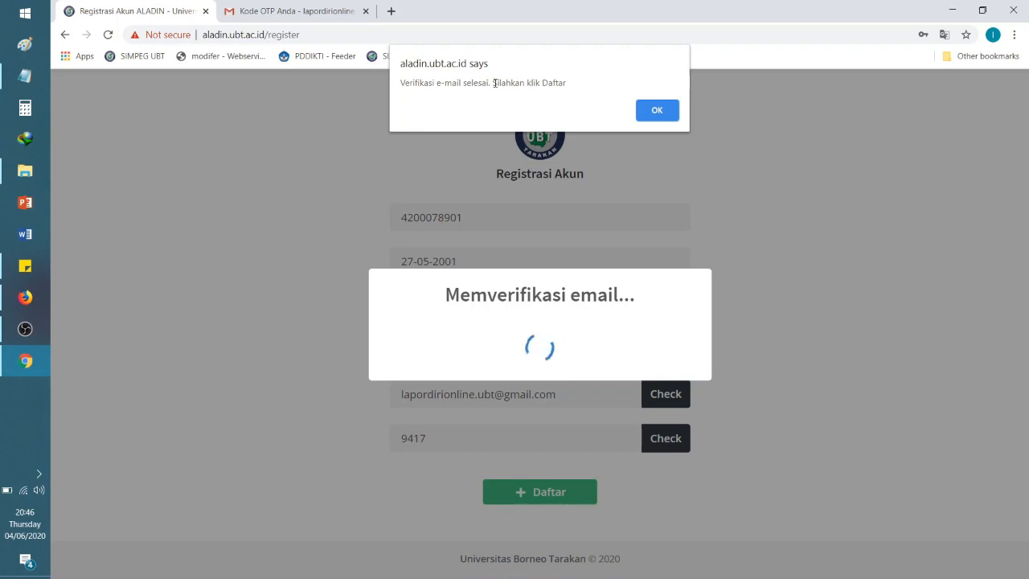
left_click(650, 109)
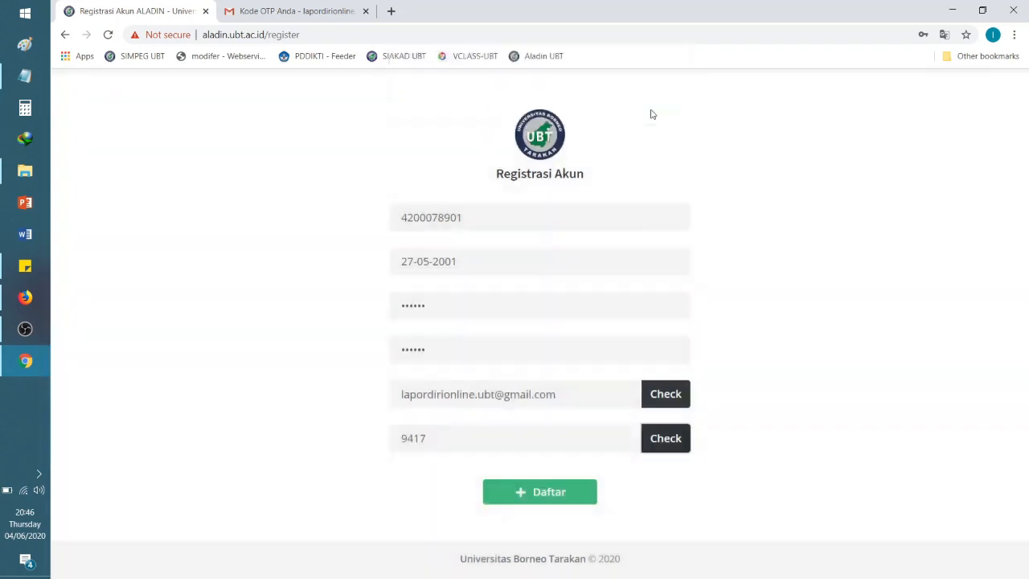
Step: Submit the account registration, view the admin contact info, and browse the Tahap 1 form
left_click(533, 493)
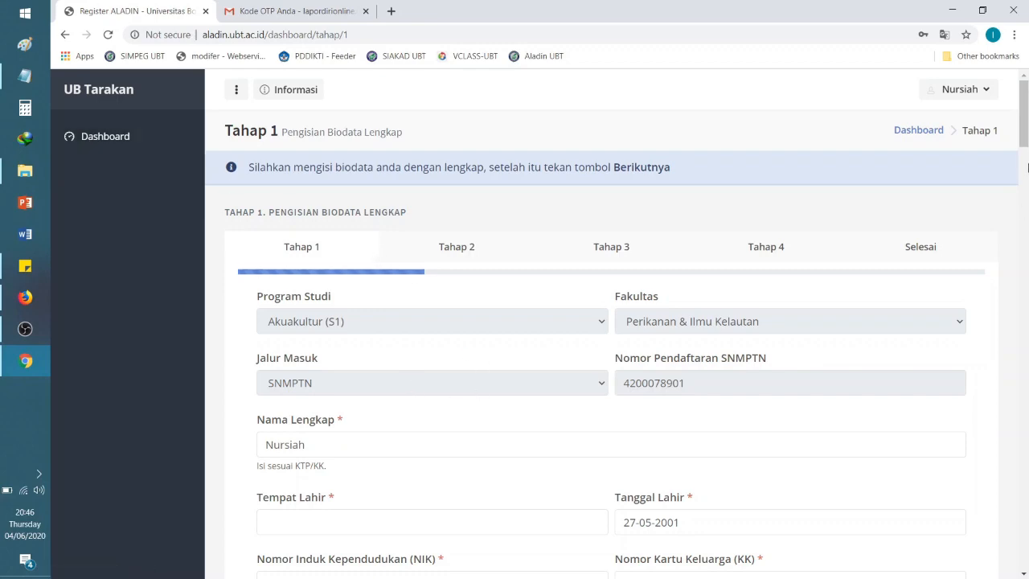
mouse_move(1024, 130)
left_mouse_down()
mouse_move(1026, 553)
mouse_move(1026, 113)
left_mouse_up()
left_click(289, 91)
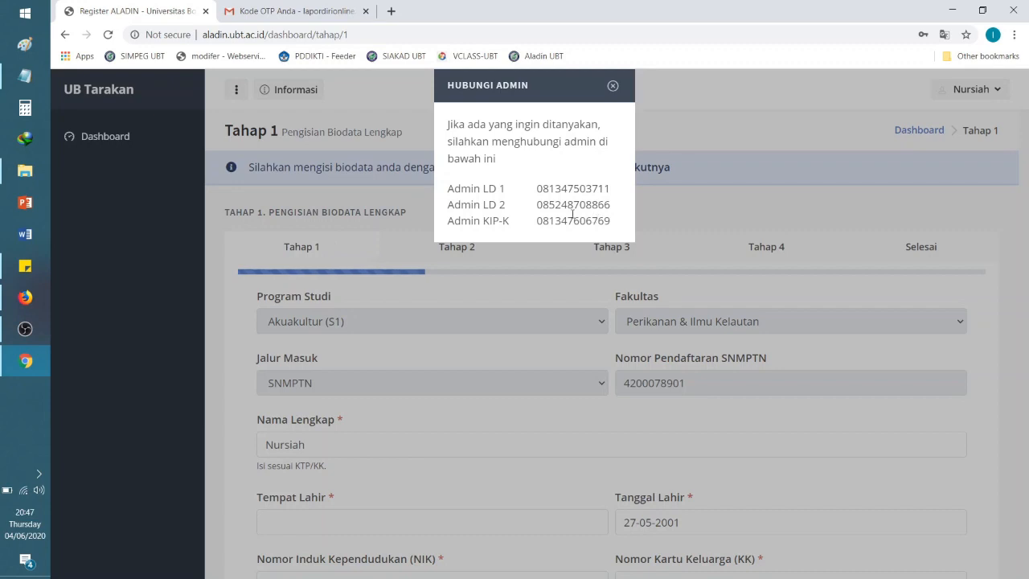
left_click(612, 85)
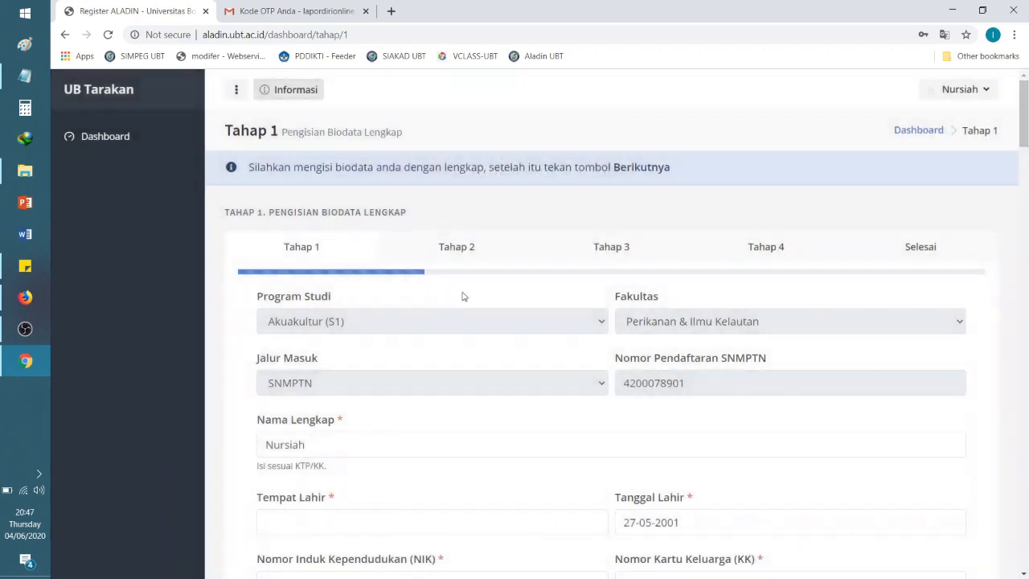
scroll(1025, 144, "down", 1)
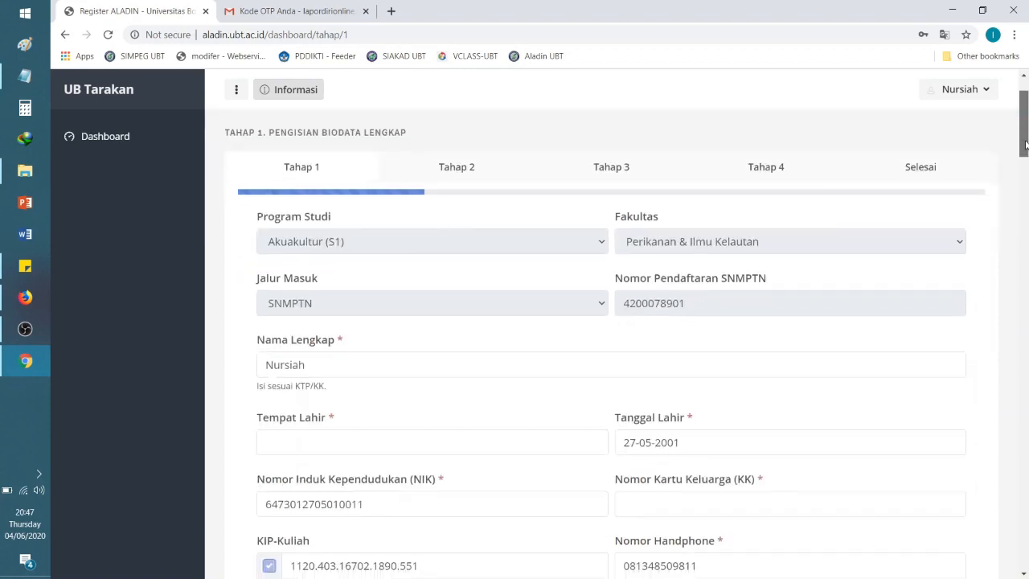
left_click_drag(1025, 145, 1026, 149)
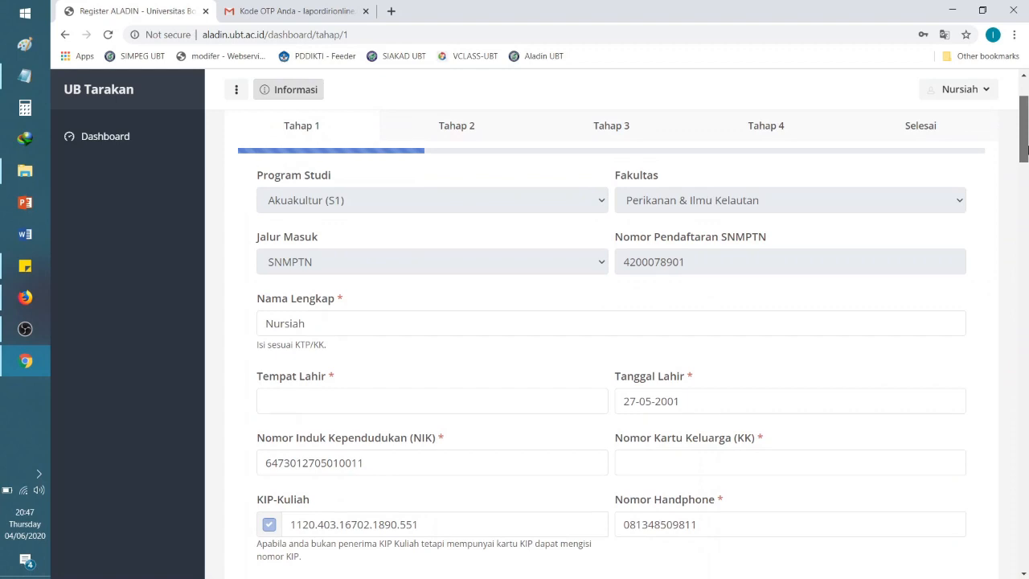
left_click(420, 326)
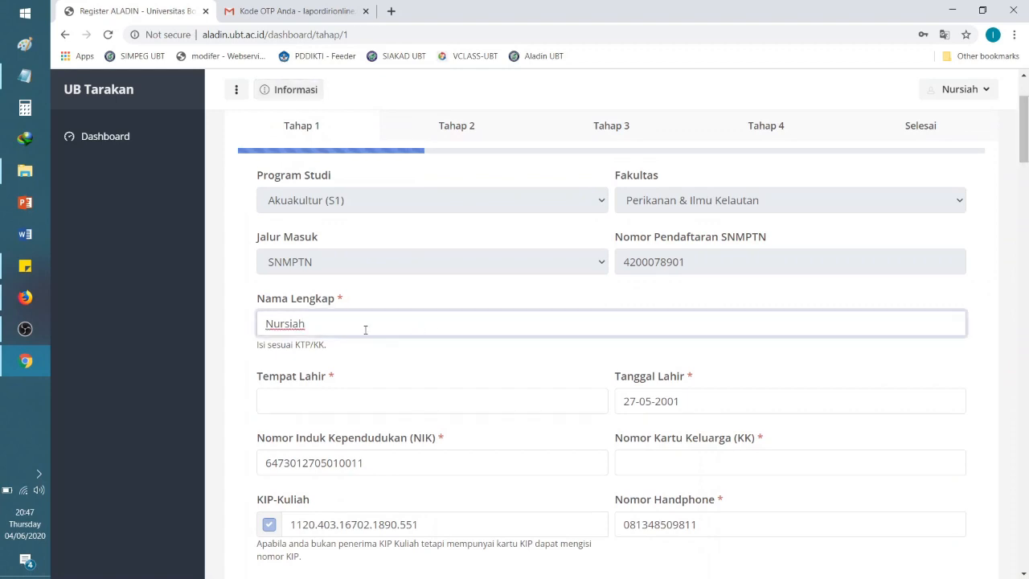
left_click_drag(363, 328, 192, 327)
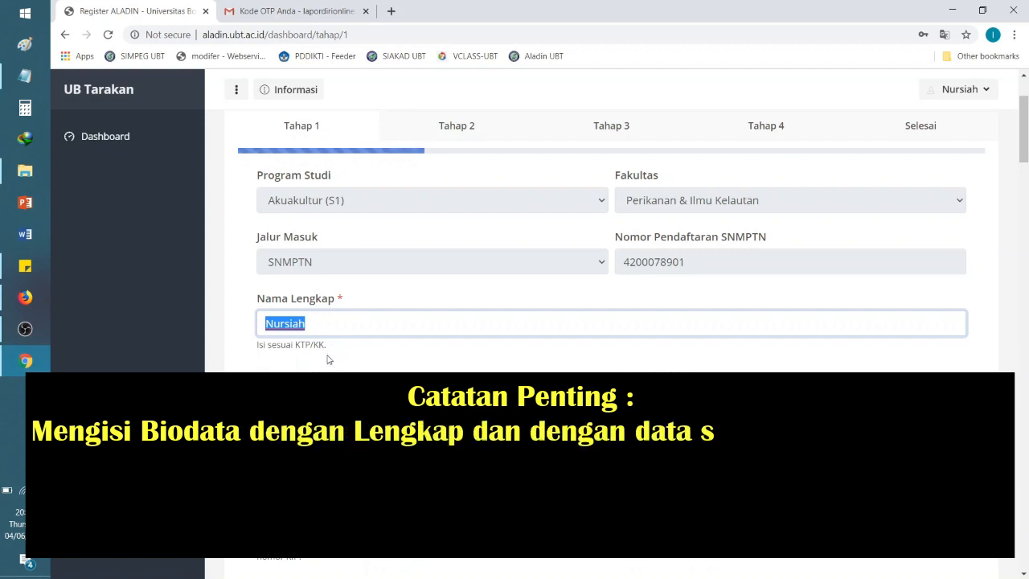
left_click(333, 321)
left_click_drag(332, 321, 227, 327)
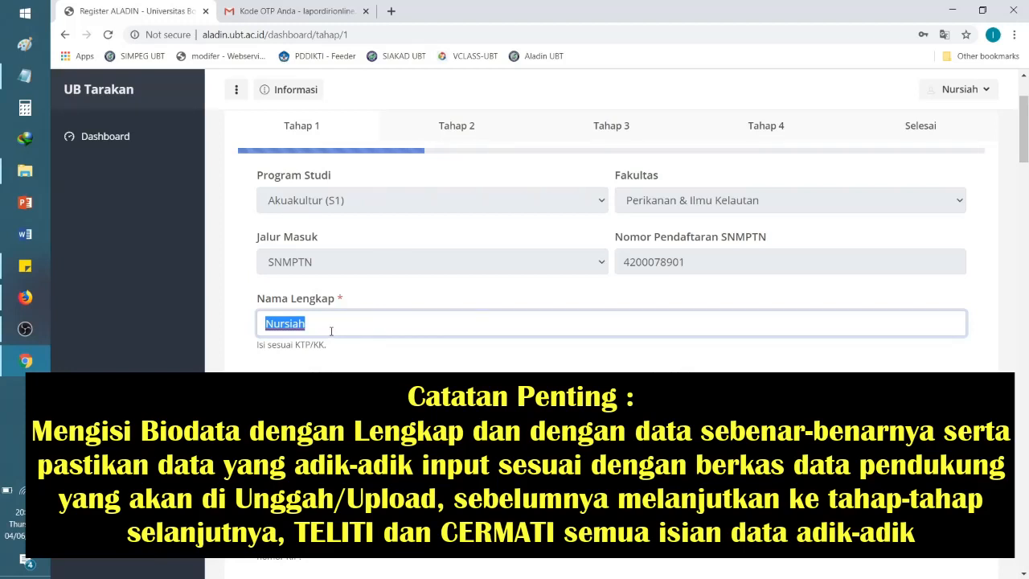
left_click(330, 330)
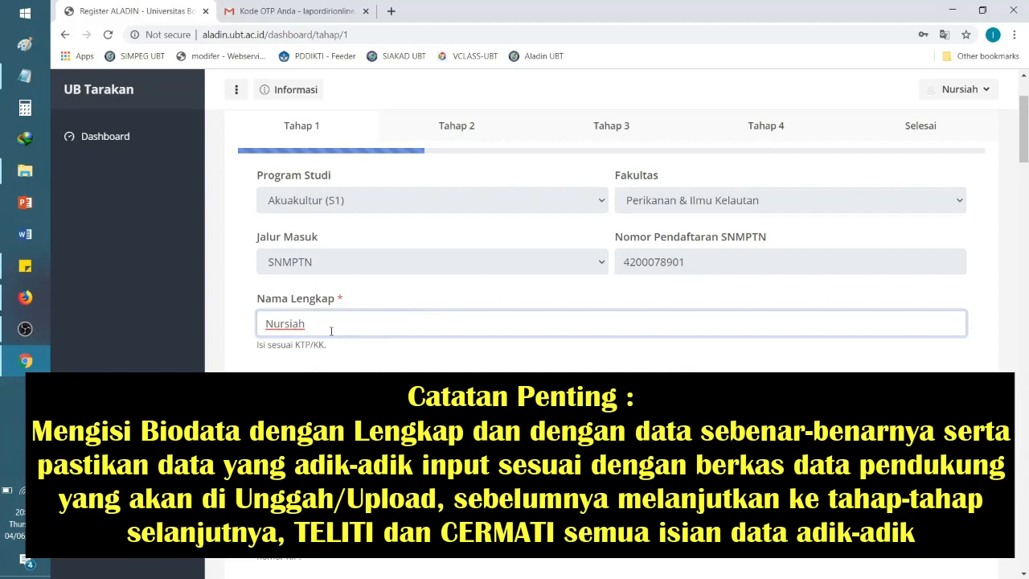
scroll(330, 330, "down", 1)
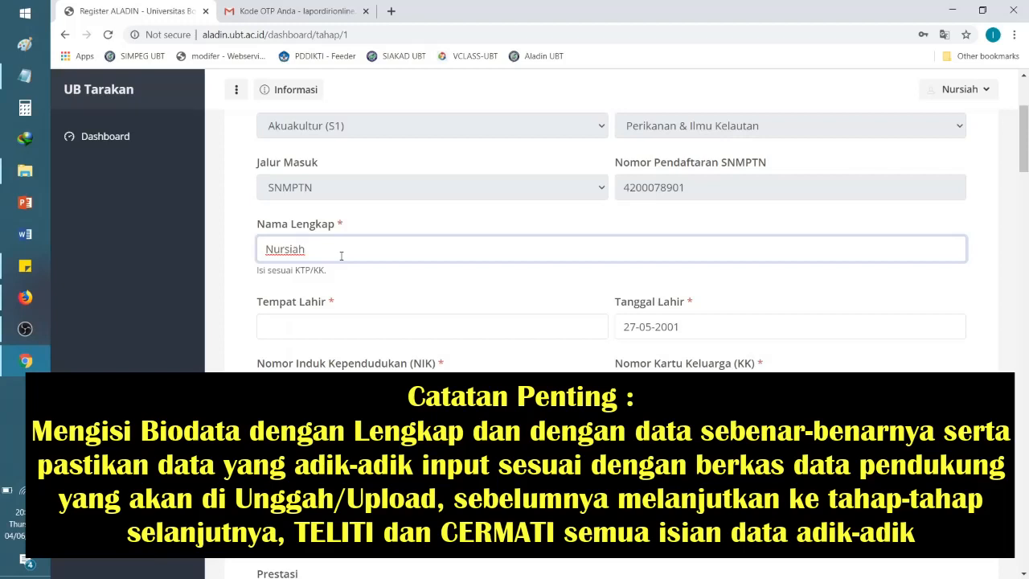
left_click_drag(341, 256, 255, 255)
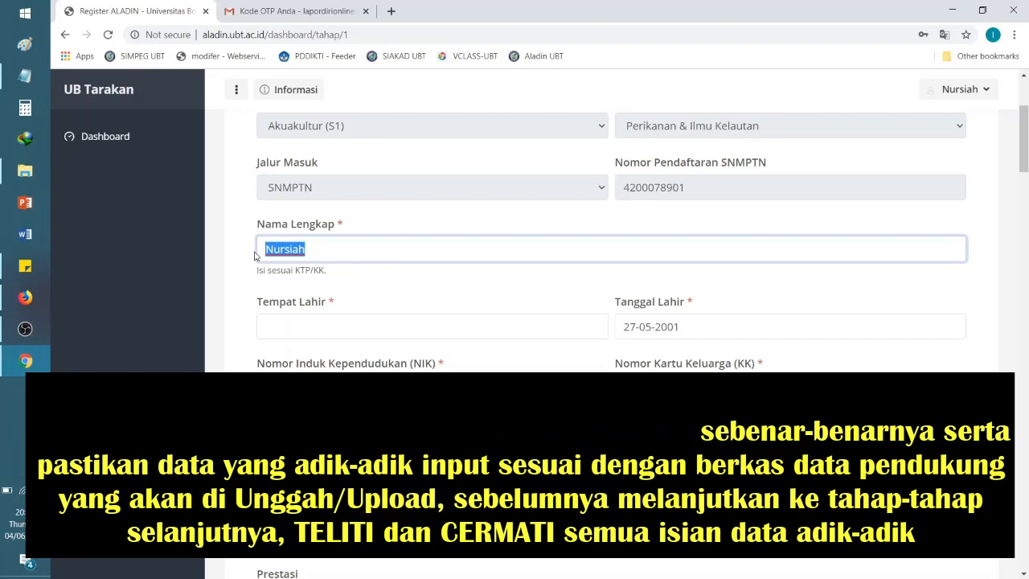
left_click(314, 334)
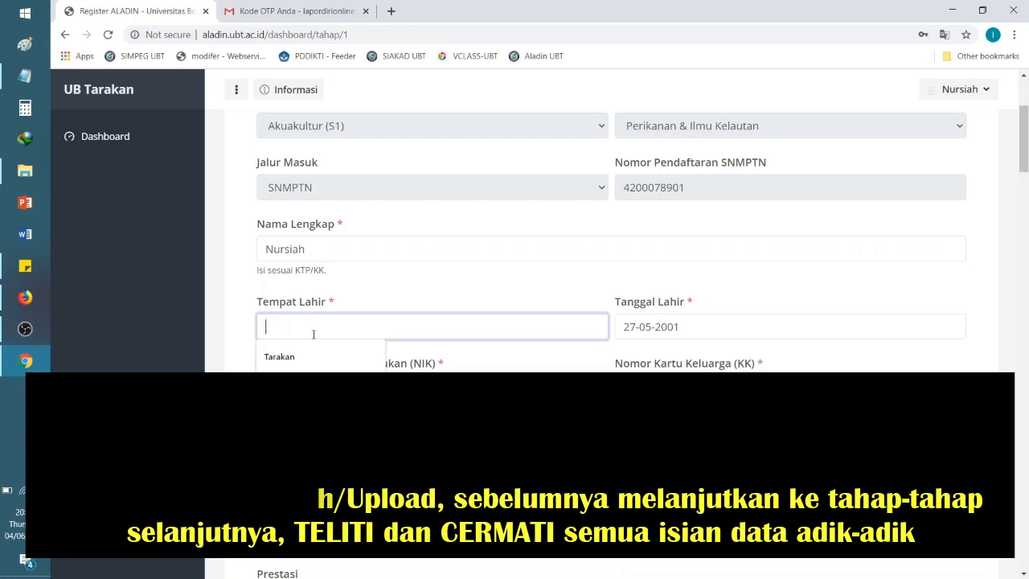
Step: Enter TARAKAN as Tempat Lahir and review the prefilled NIK number
type("TARAKAN")
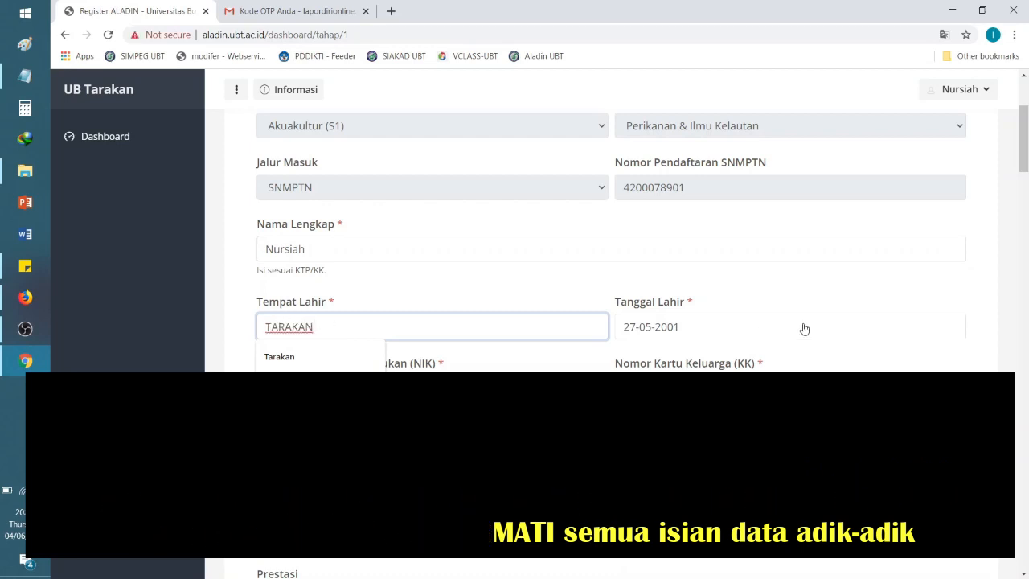
left_click_drag(1025, 131, 1026, 148)
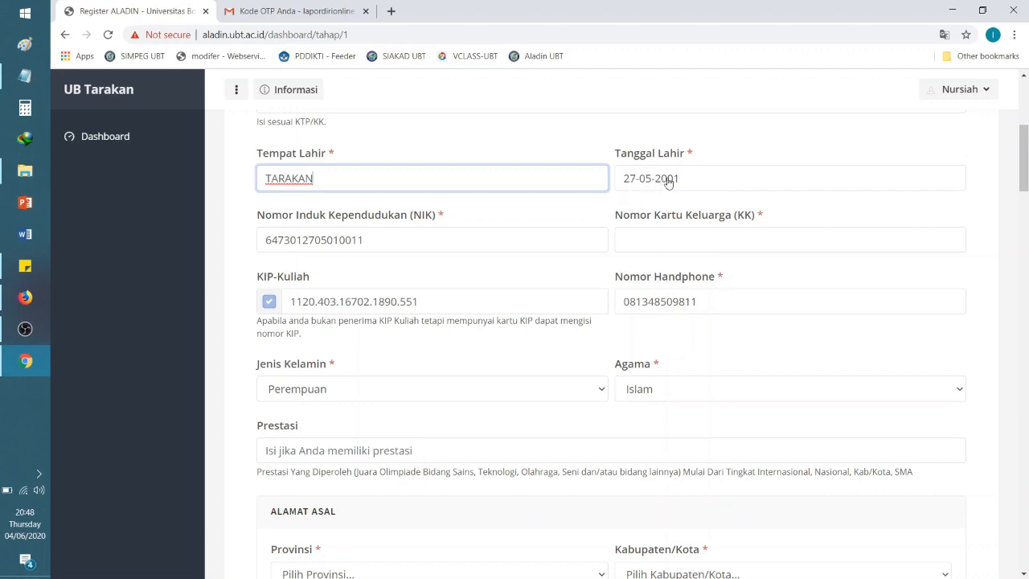
left_click(483, 248)
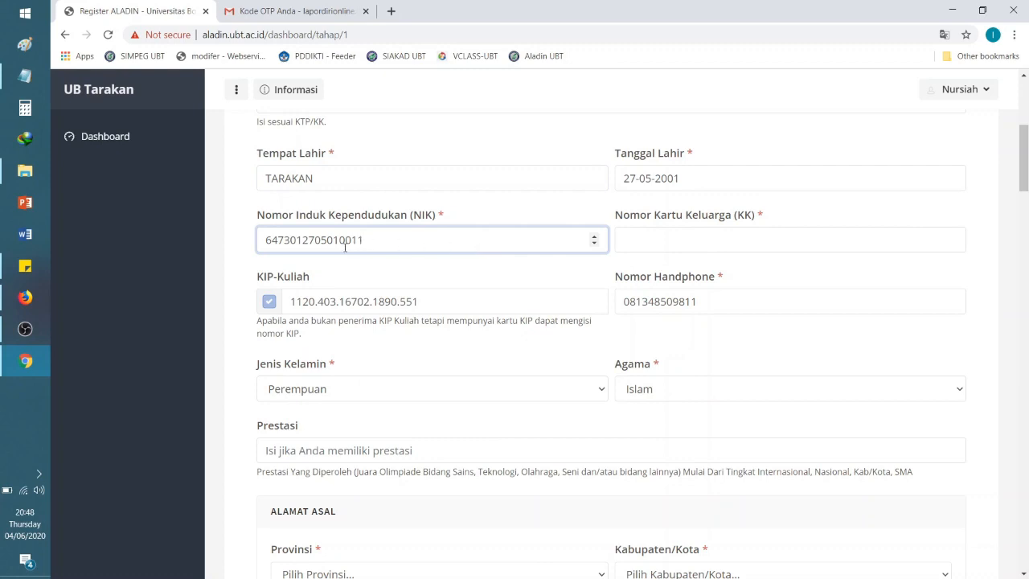
left_click_drag(263, 244, 386, 235)
left_click(373, 244)
left_click_drag(373, 242, 254, 253)
left_click(424, 239)
left_click_drag(419, 240, 255, 244)
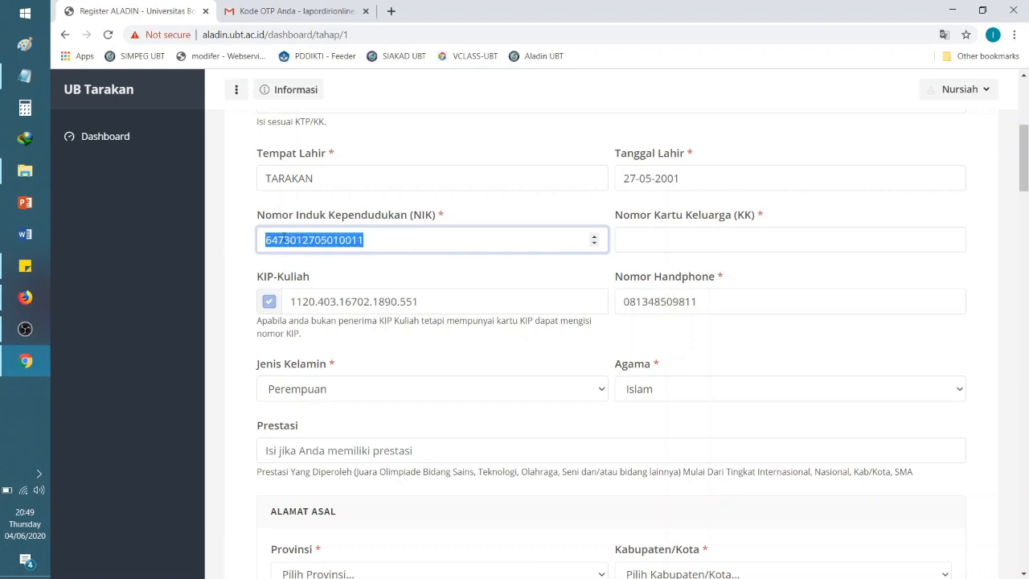
left_click(381, 240)
left_click(729, 239)
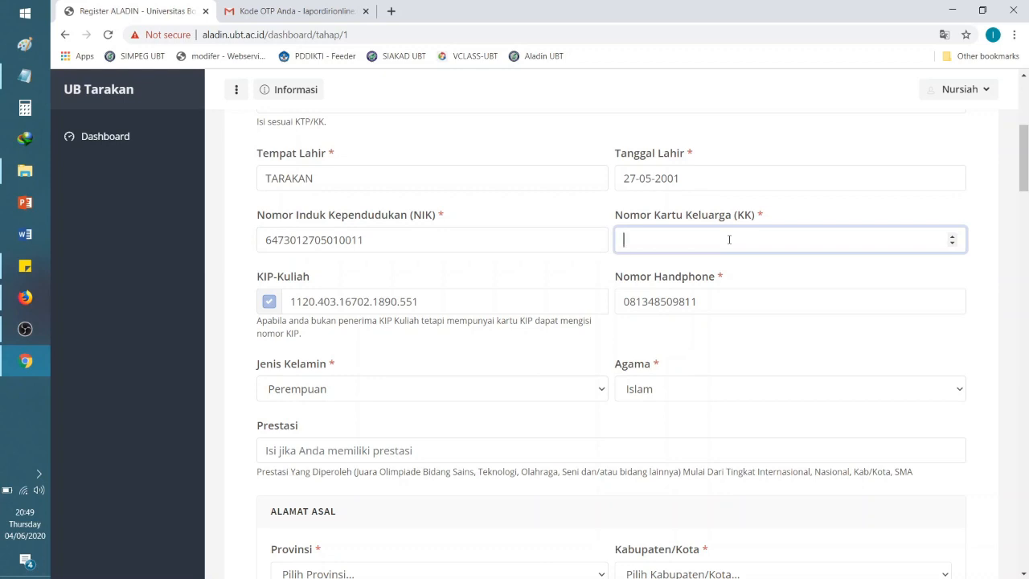
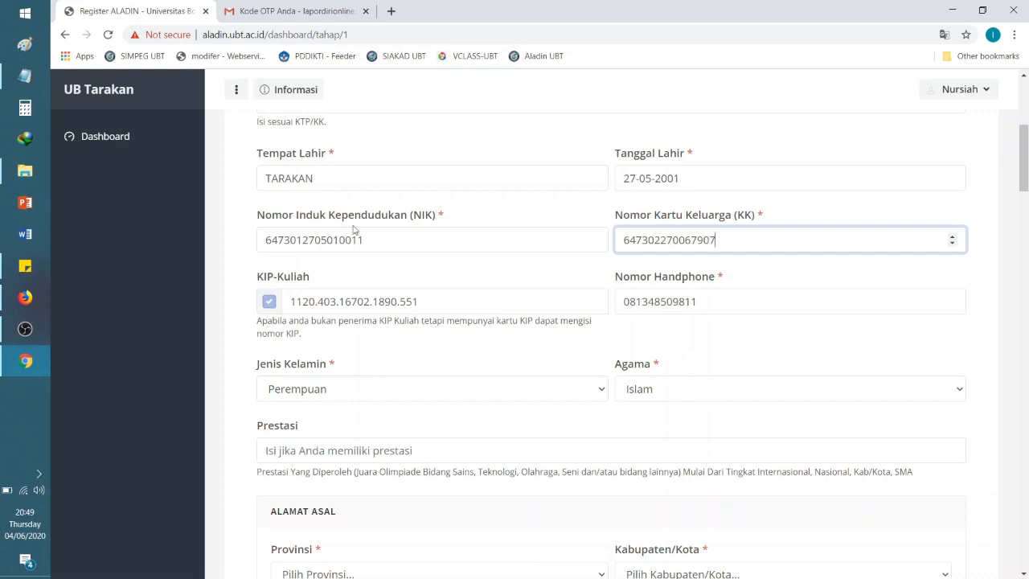
Step: Enter the family card (KK) number, correcting its last digits to reach 16 digits
left_click(437, 306)
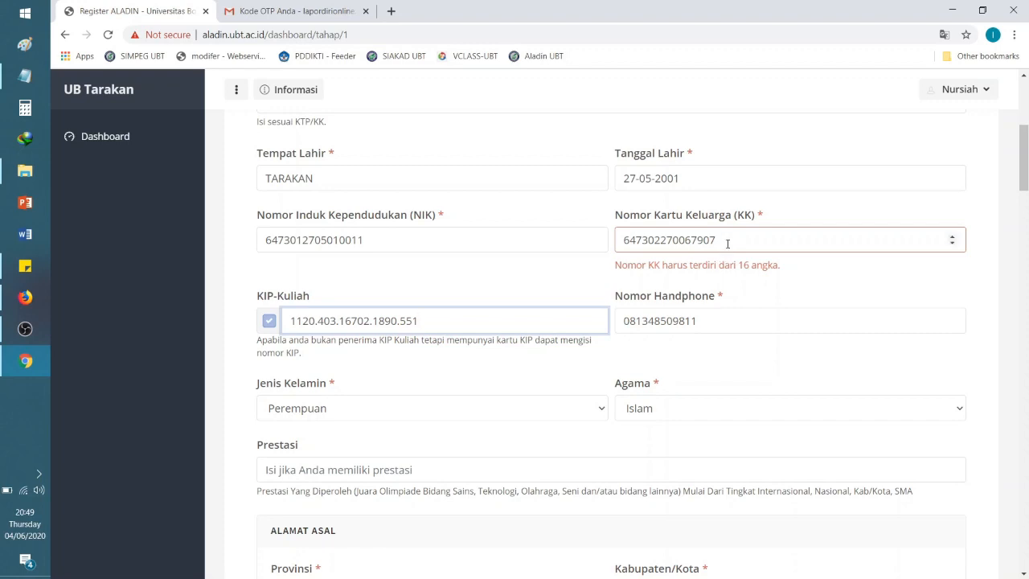
left_click_drag(615, 268, 798, 257)
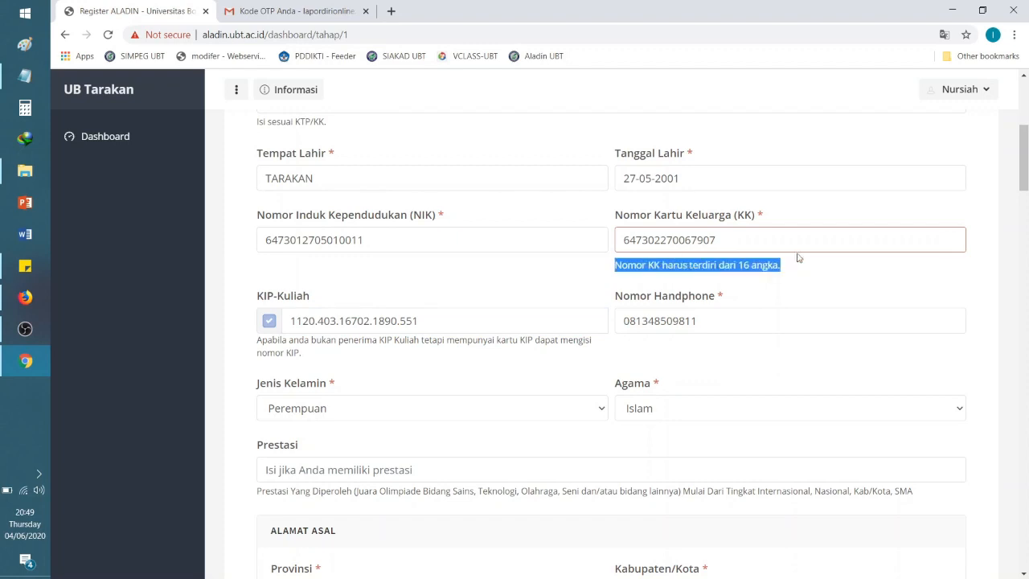
left_click(746, 245)
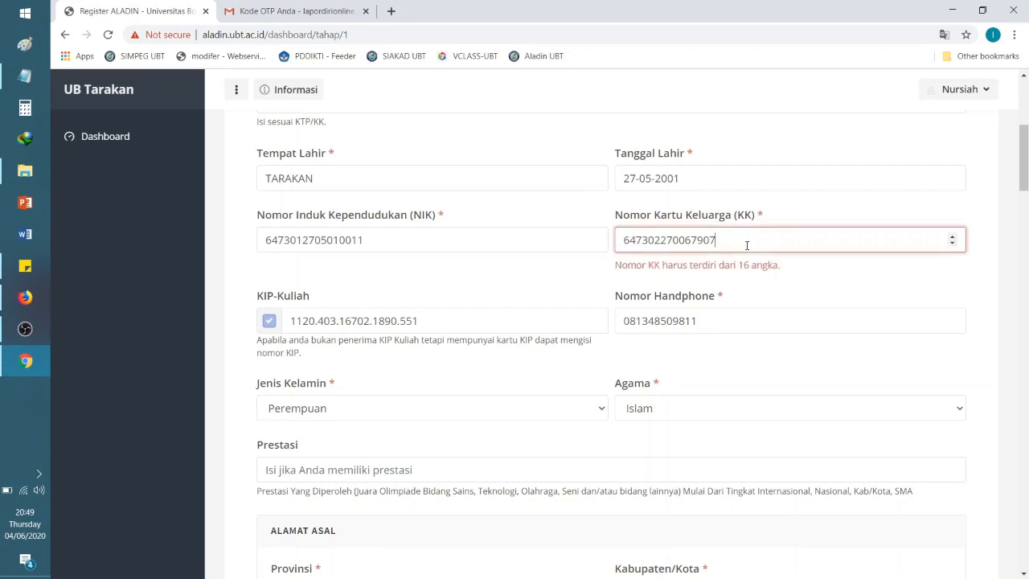
key("BackSpace")
left_click(447, 320)
left_click(728, 241)
type("68")
left_click(474, 309)
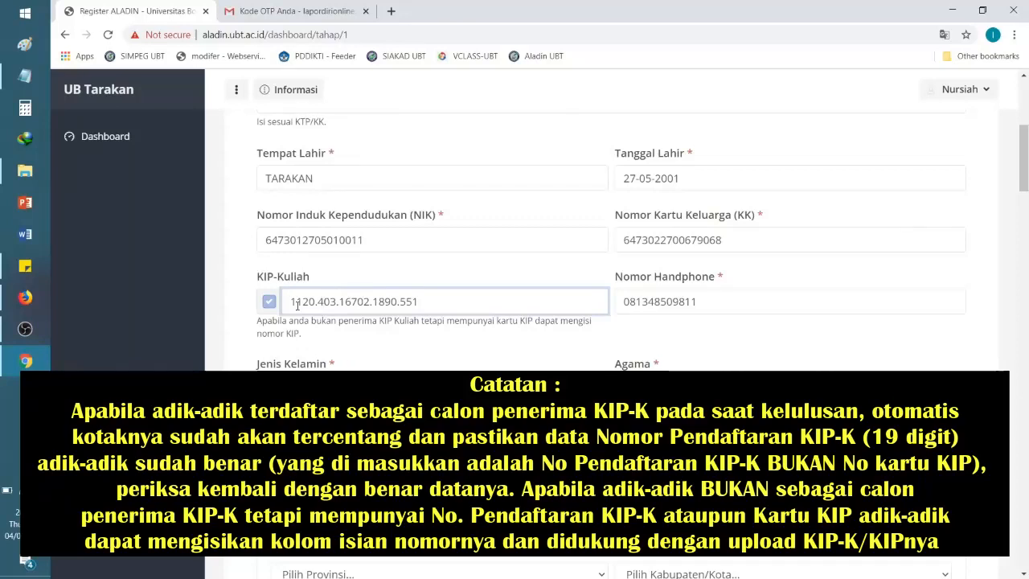
left_click_drag(291, 304, 435, 301)
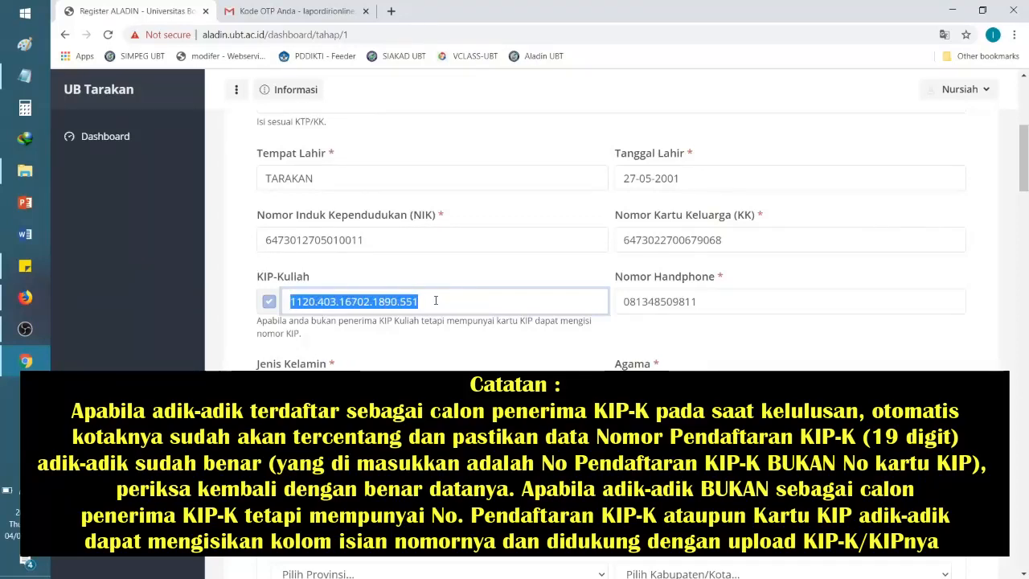
left_click(435, 301)
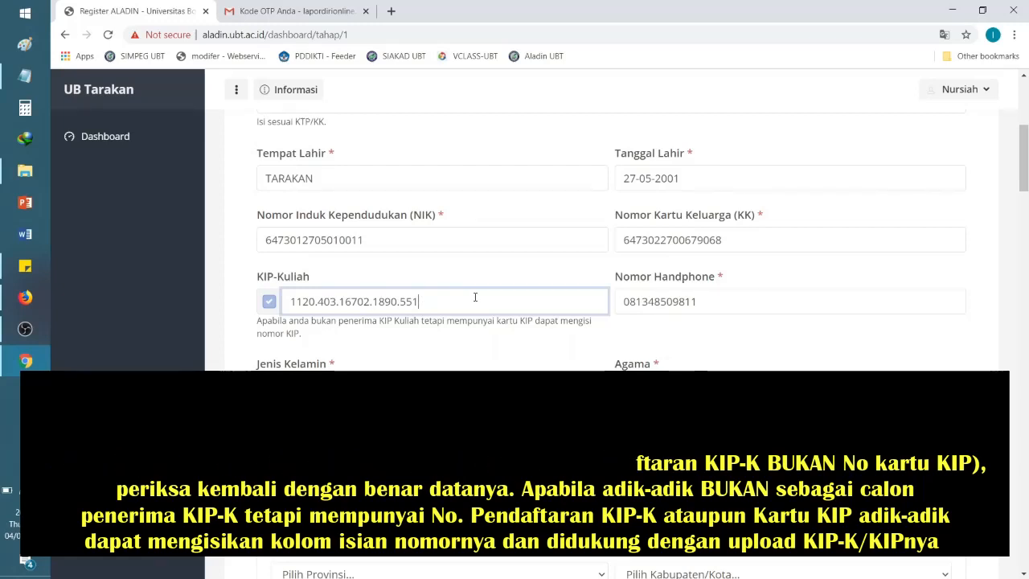
left_click_drag(418, 300, 284, 302)
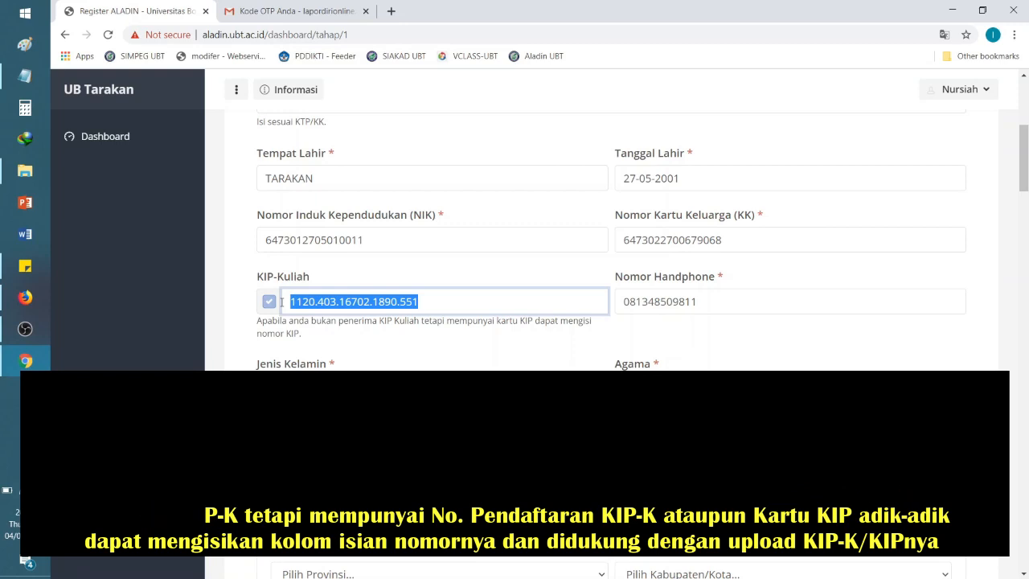
left_click_drag(417, 301, 285, 310)
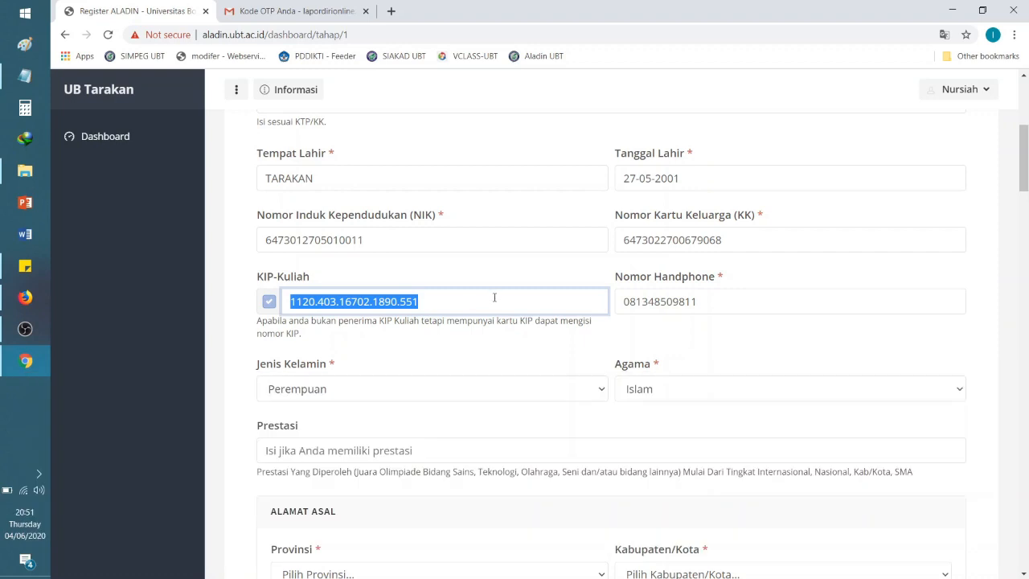
left_click(494, 298)
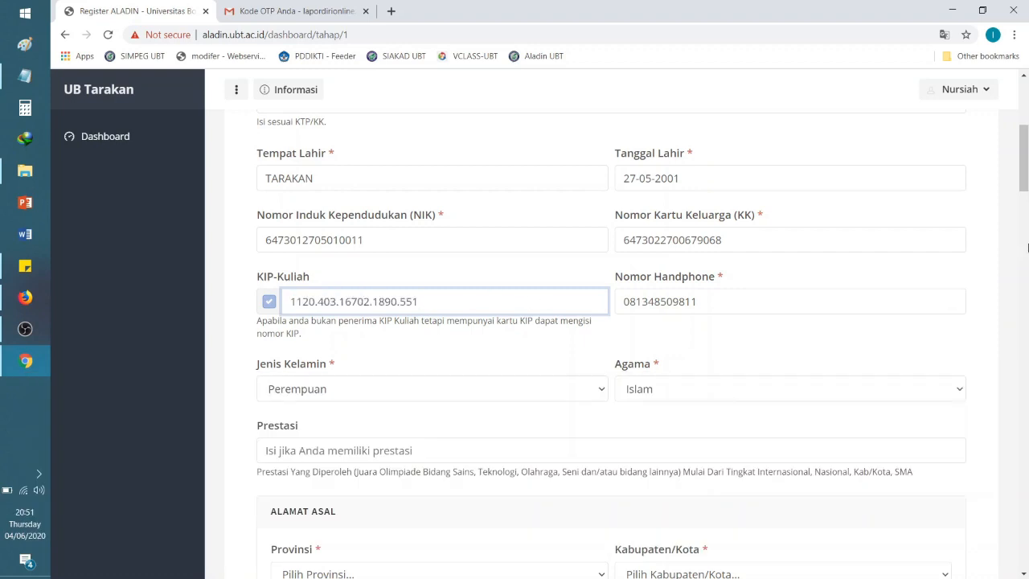
scroll(730, 199, "down", 1)
left_click(729, 199)
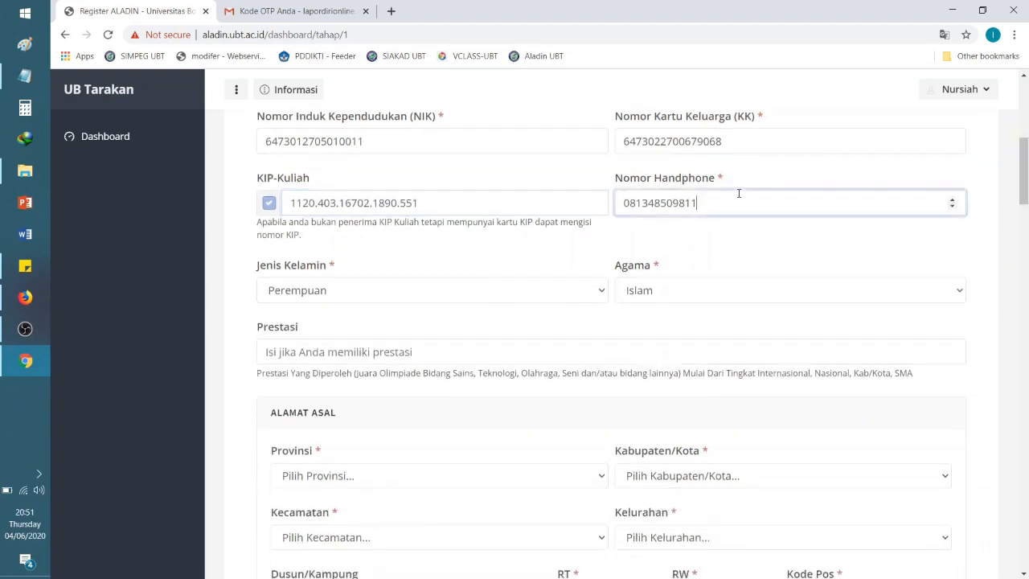
left_click_drag(623, 205, 732, 204)
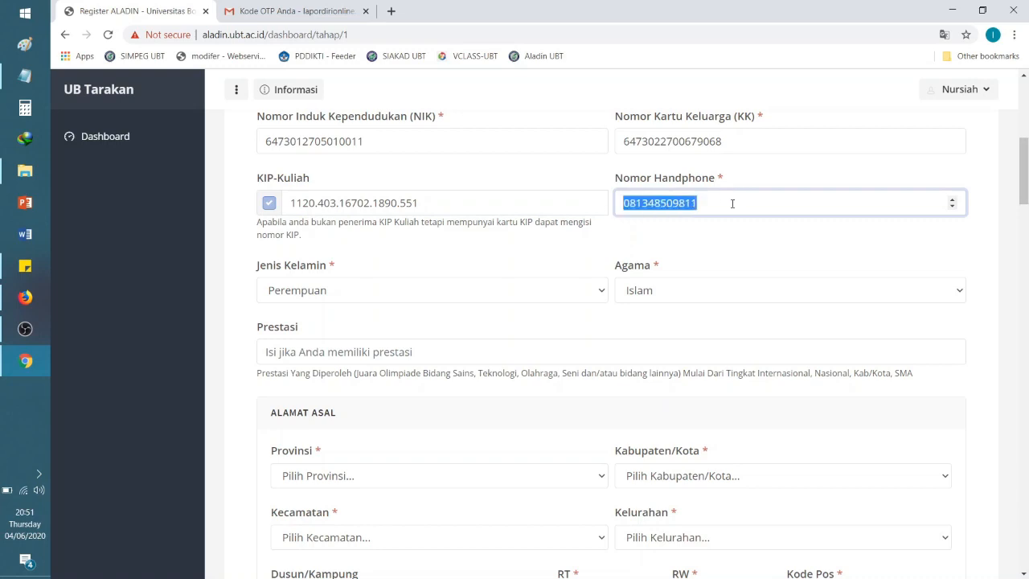
left_click(732, 203)
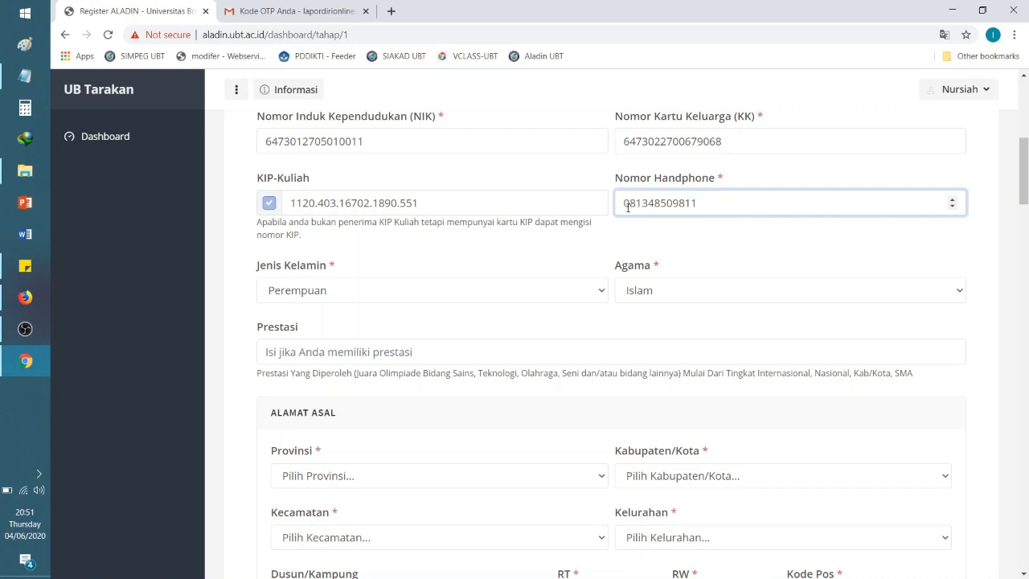
left_click_drag(623, 203, 748, 197)
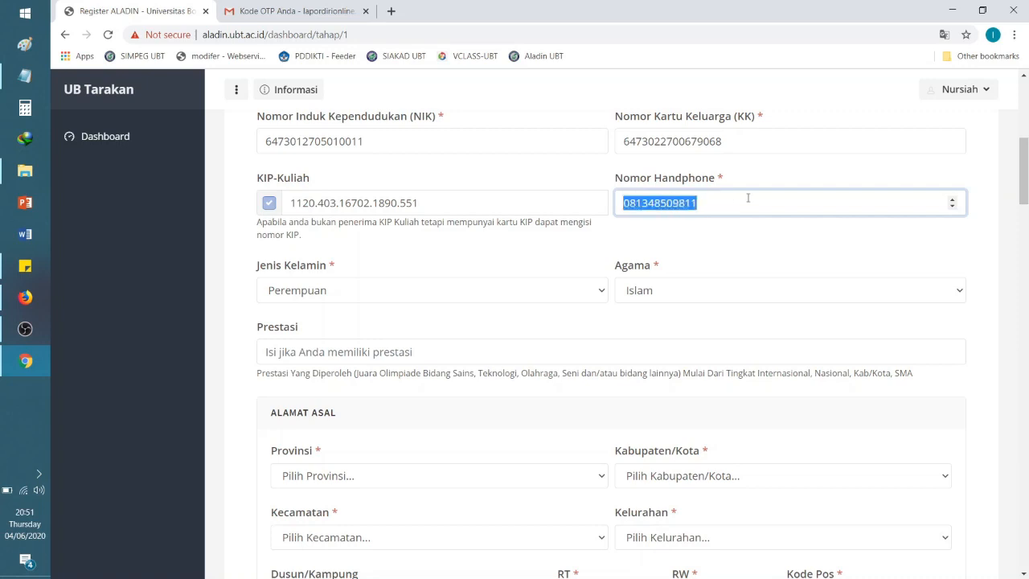
left_click(747, 197)
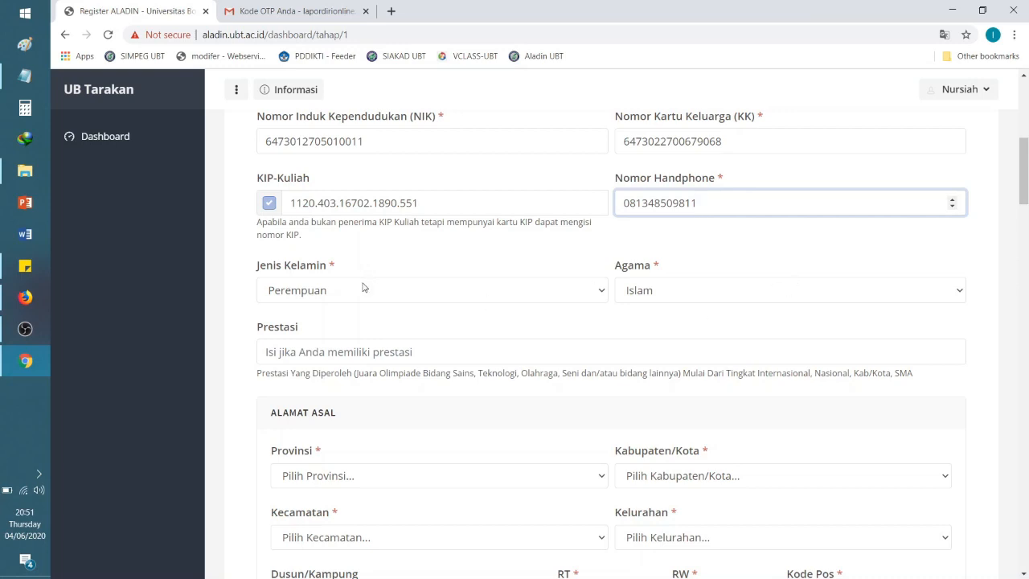
scroll(683, 225, "down", 2)
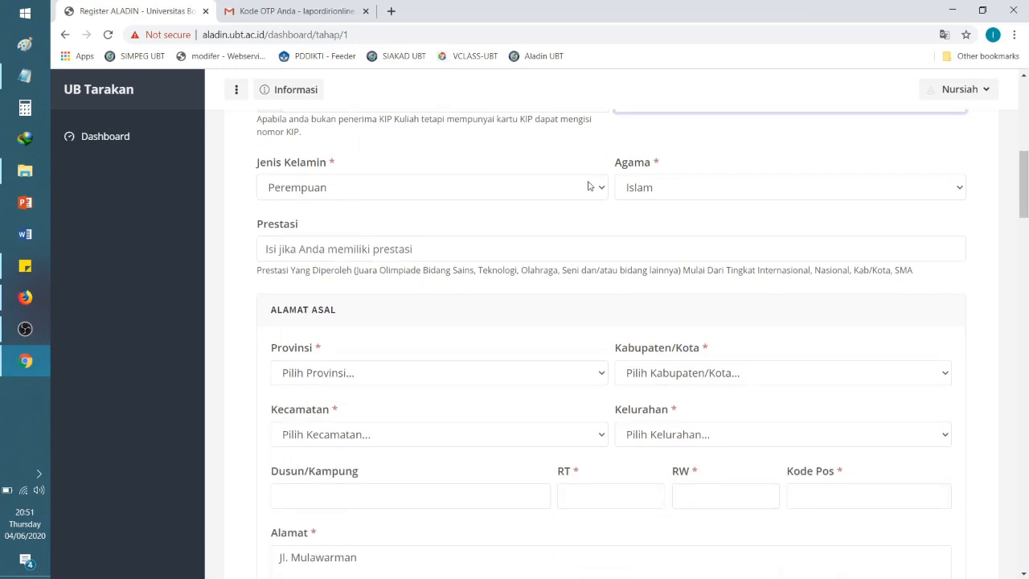
left_click(426, 253)
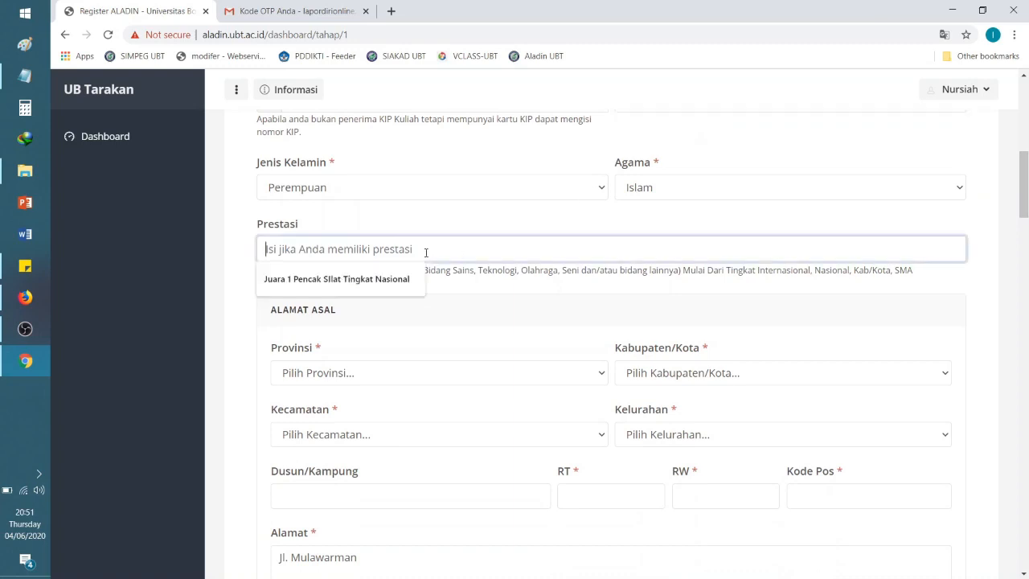
left_click(431, 226)
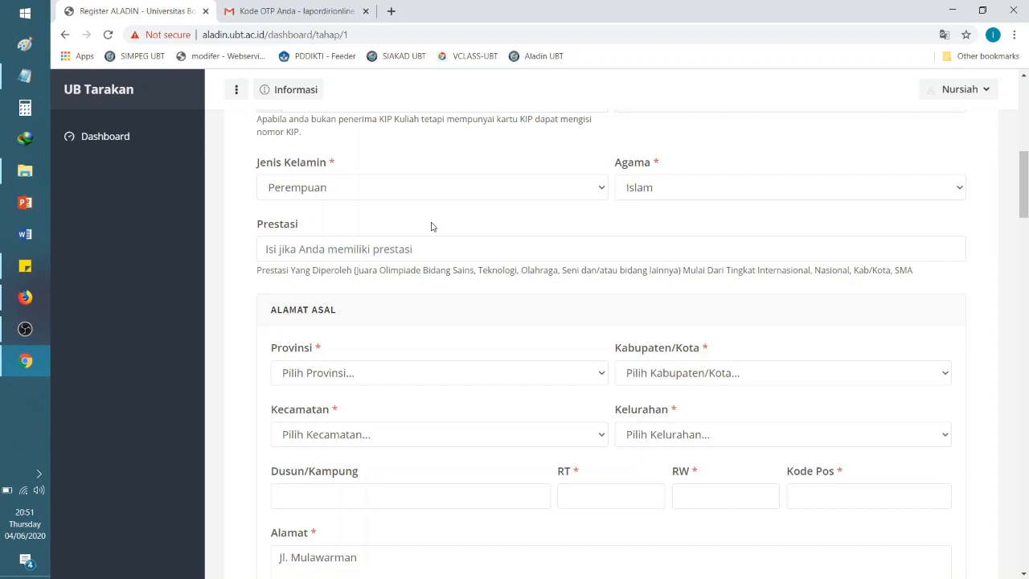
Step: Type 'Juara 1 Karate Tingkat Nasional' into Prestasi, correcting the typos
left_click(396, 250)
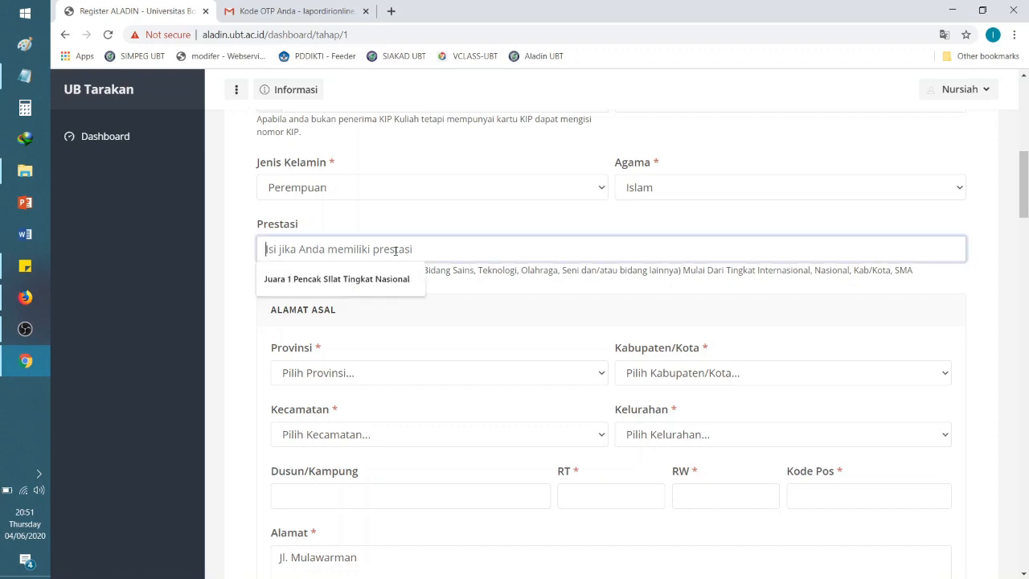
type("jU")
key("BackSpace")
type("Juara")
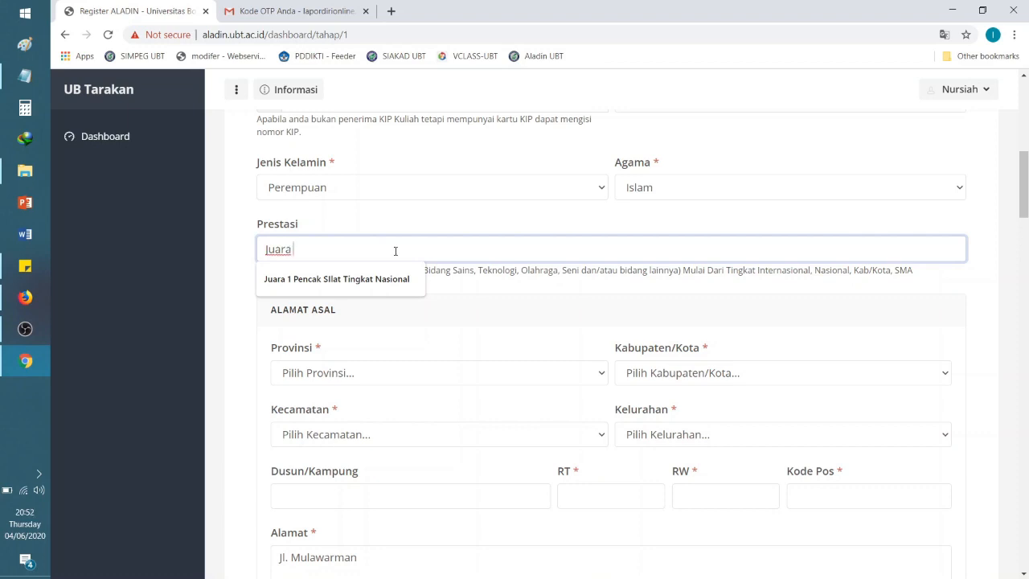
type(" 1 Karate")
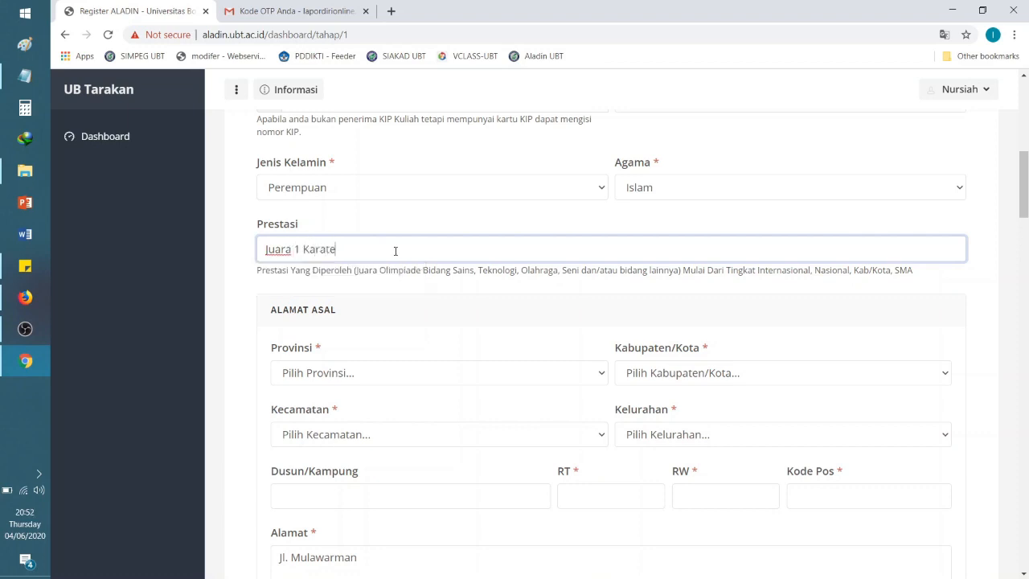
type(" Tinga")
type("kat N")
type("asioan")
type("nal")
key("Left")
key("Left")
key("Left")
key("BackSpace")
key("End")
scroll(350, 190, "down", 1)
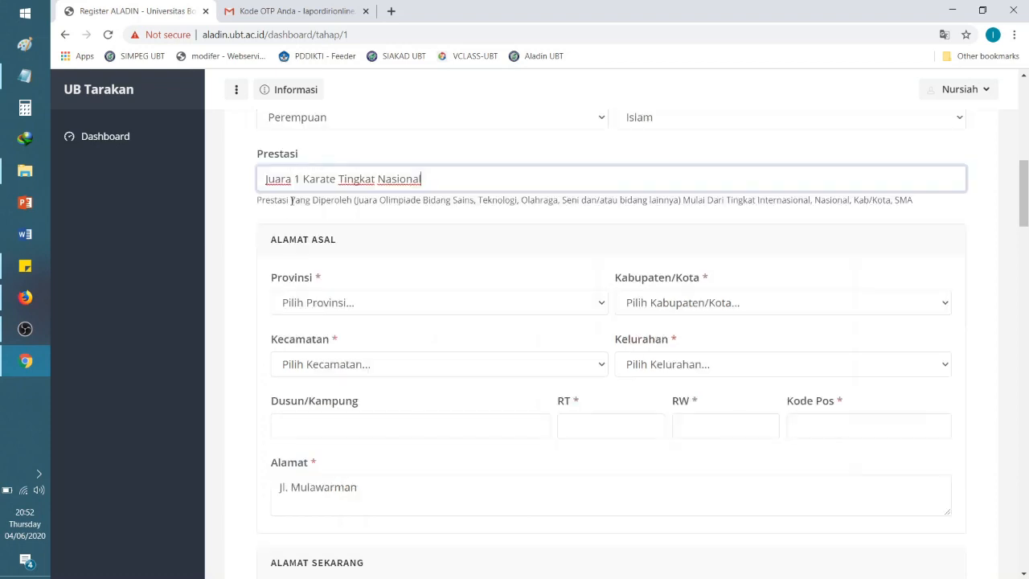
left_click_drag(264, 180, 494, 176)
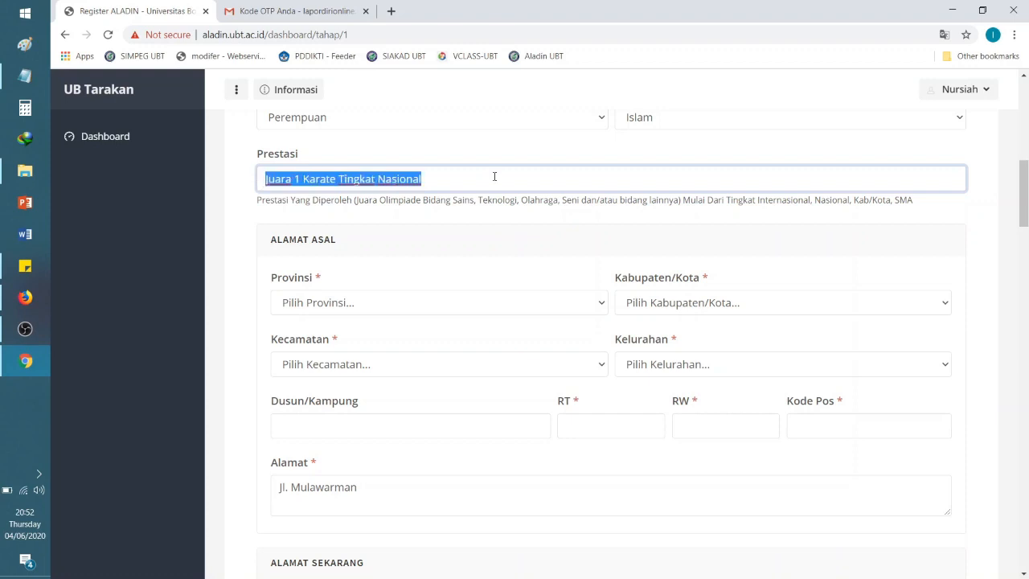
left_click(489, 180)
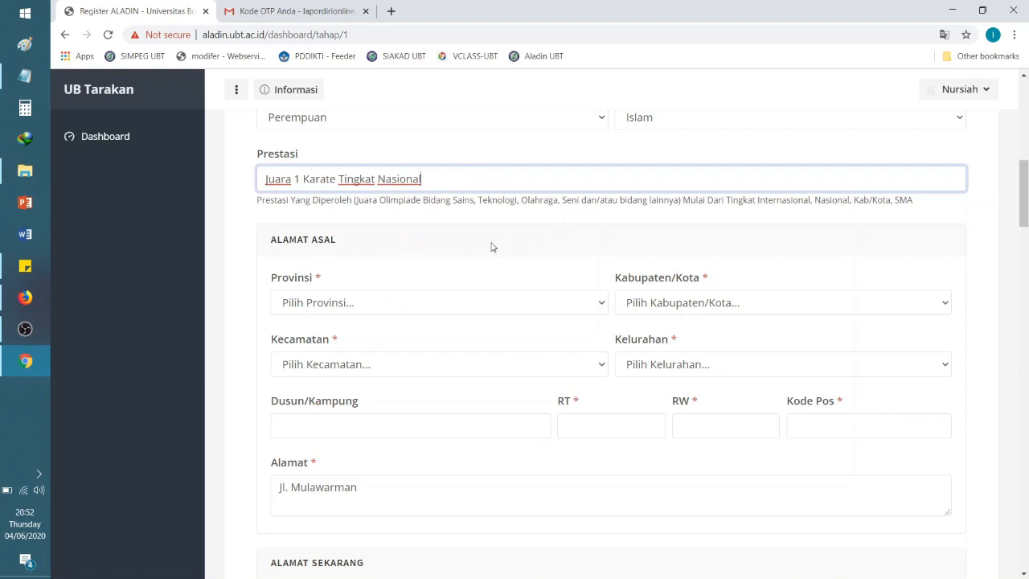
scroll(1024, 201, "down", 1)
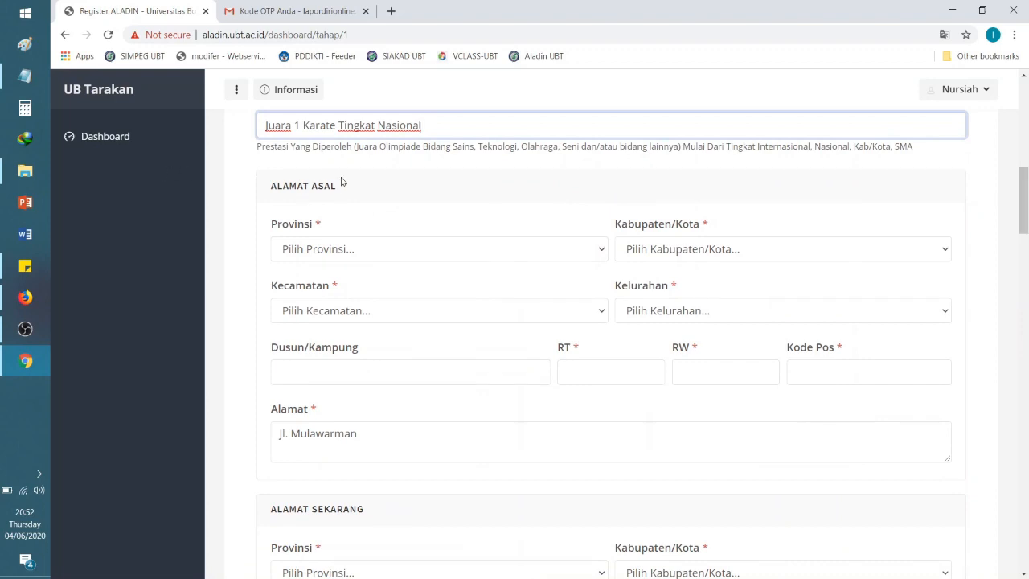
Step: Choose KALIMANTAN UTARA, KABUPATEN NUNUKAN, SEMBAKUNG and ATAP as the origin address region
left_click(447, 254)
scroll(594, 452, "down", 3)
scroll(593, 451, "down", 2)
left_click(503, 480)
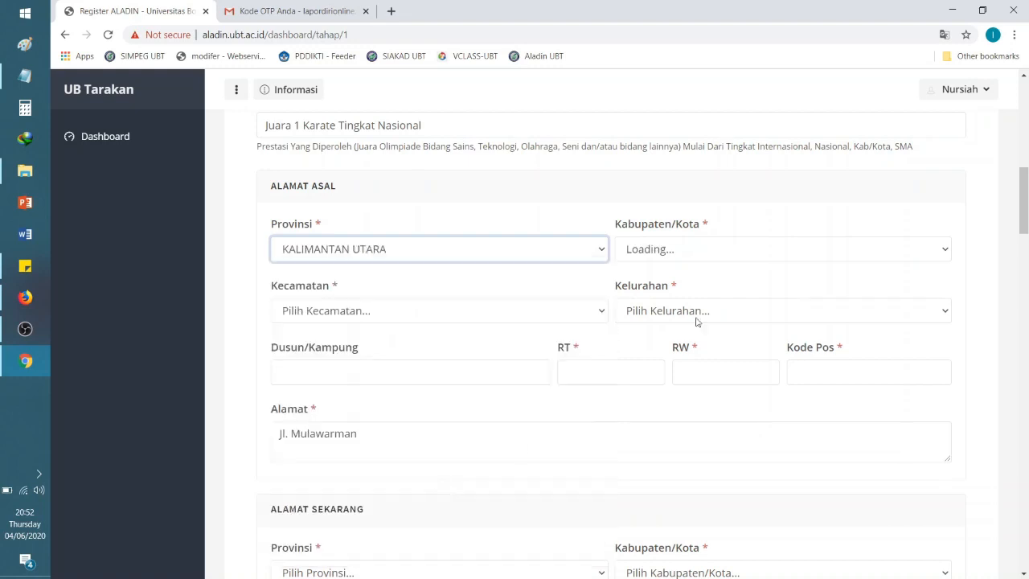
left_click(697, 250)
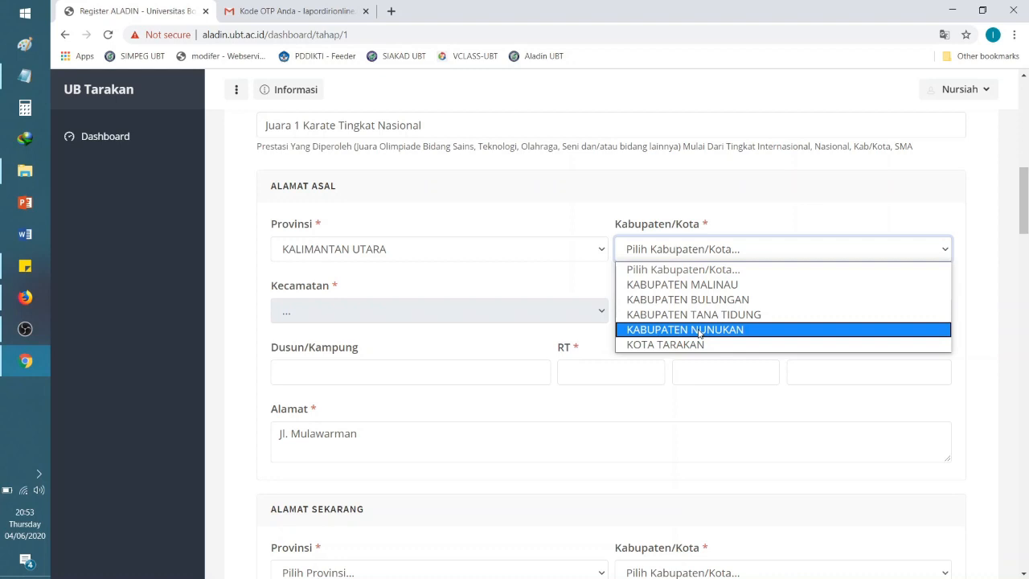
left_click(699, 331)
left_click(468, 308)
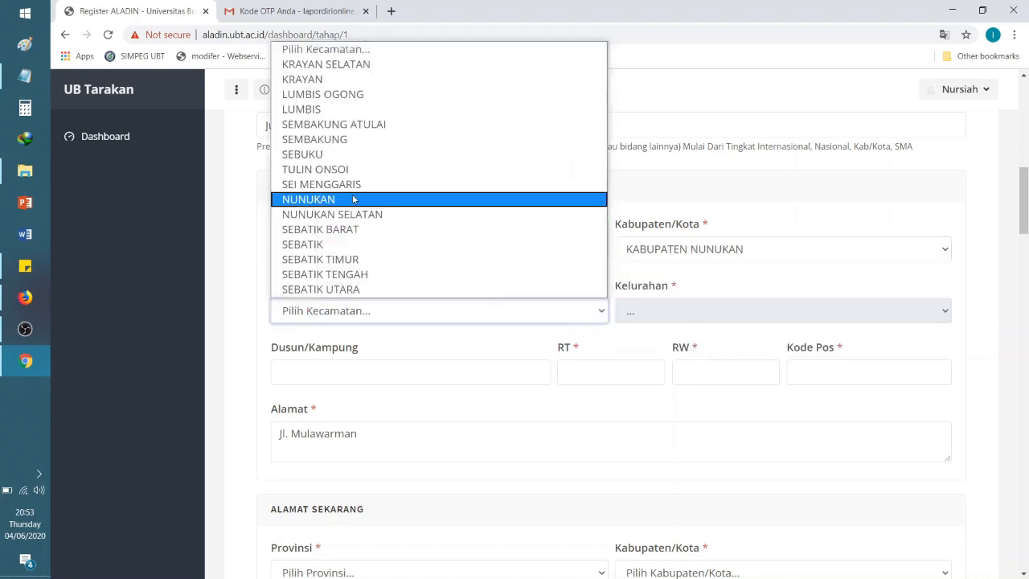
left_click(353, 139)
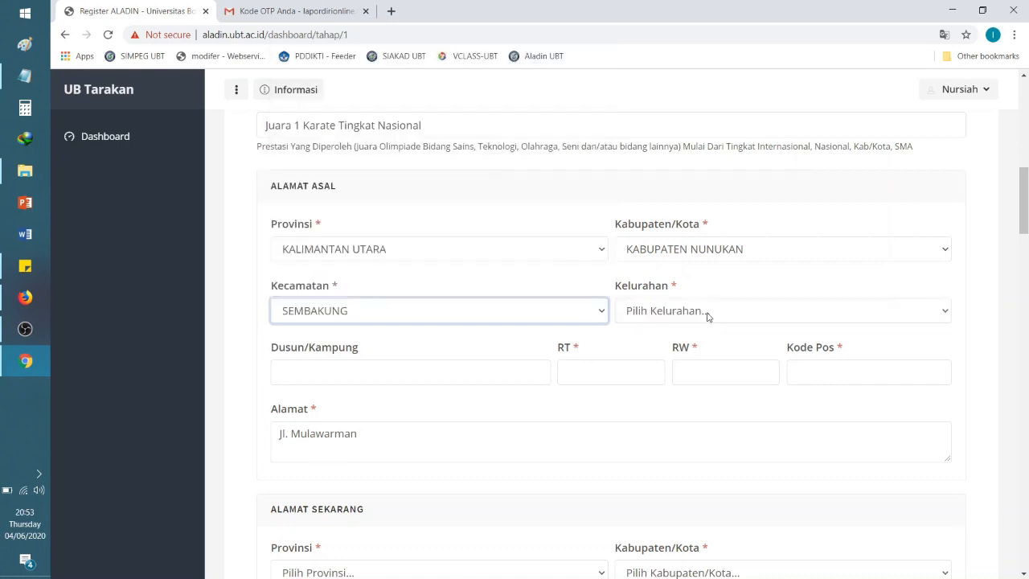
left_click(707, 313)
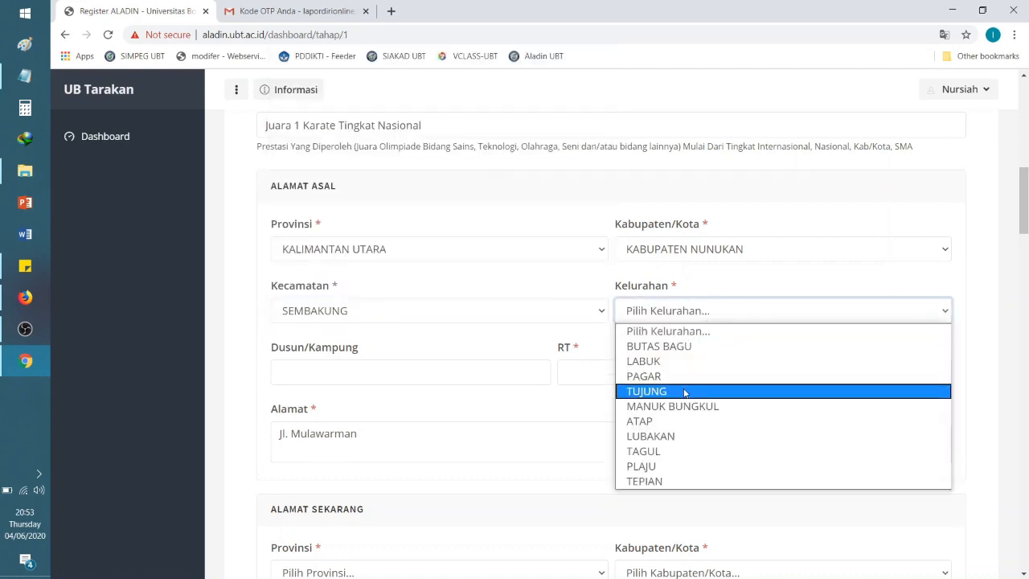
left_click(686, 420)
Step: Fill in Dusun/Kampung Atap, the RT and RW numbers, and postal code 77115
left_click(368, 380)
type("Ata")
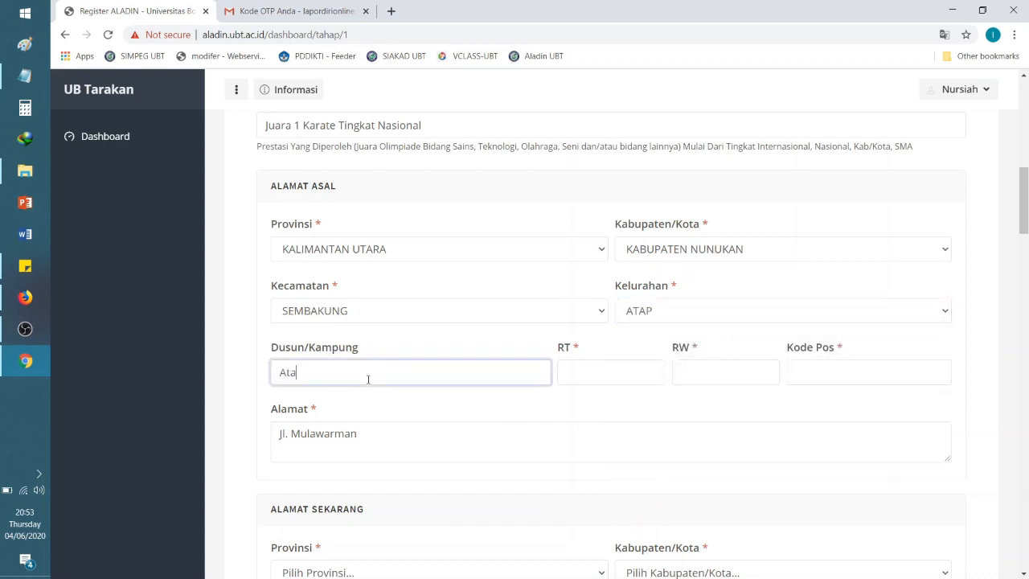
type("p")
left_click(588, 380)
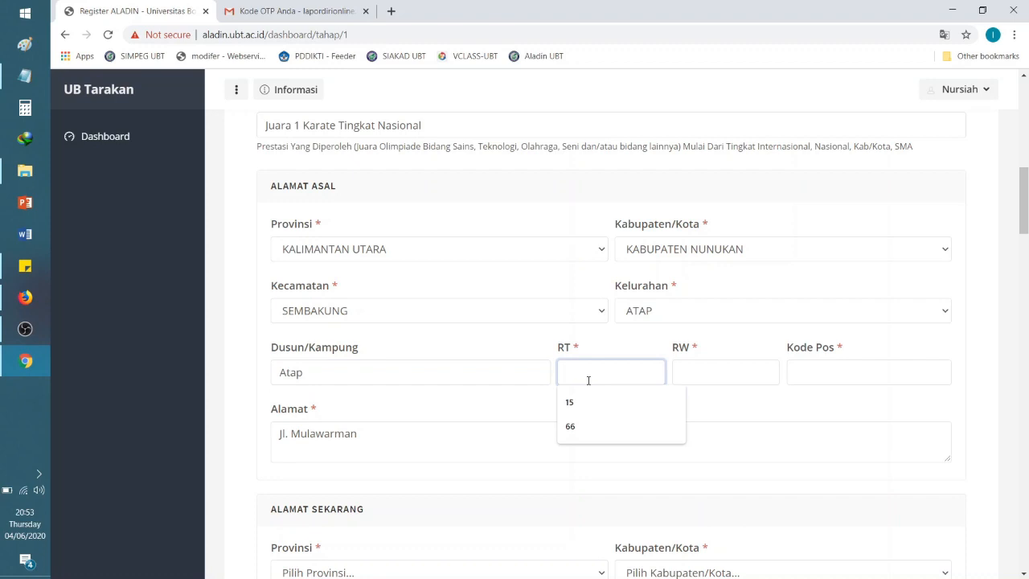
type("25")
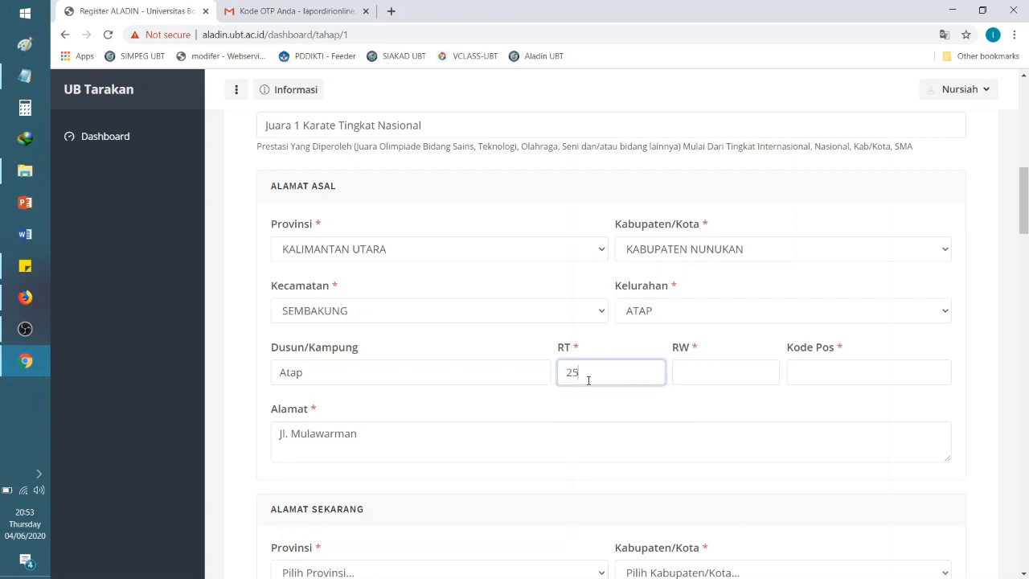
left_click(699, 366)
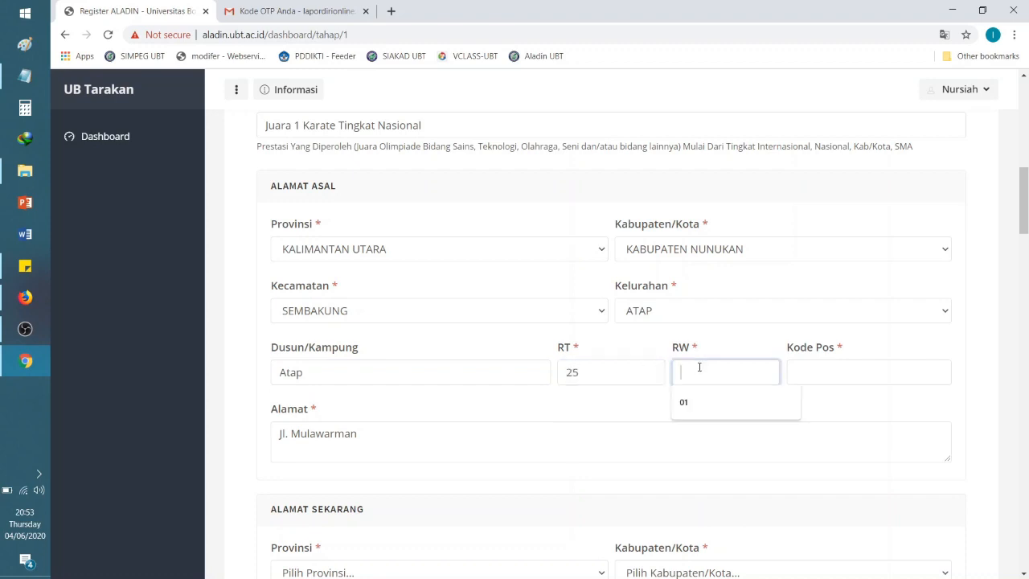
type("-")
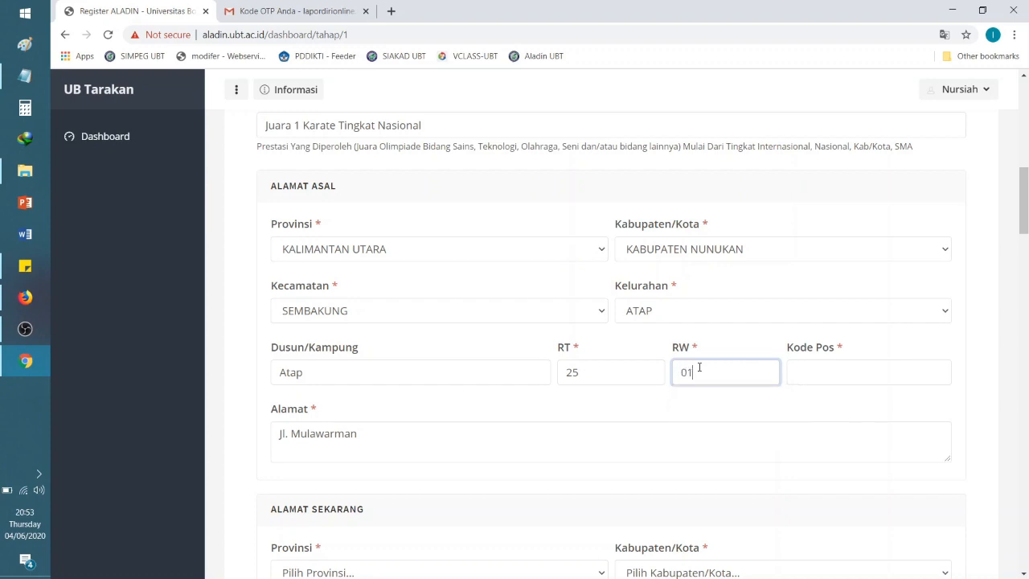
left_click(857, 376)
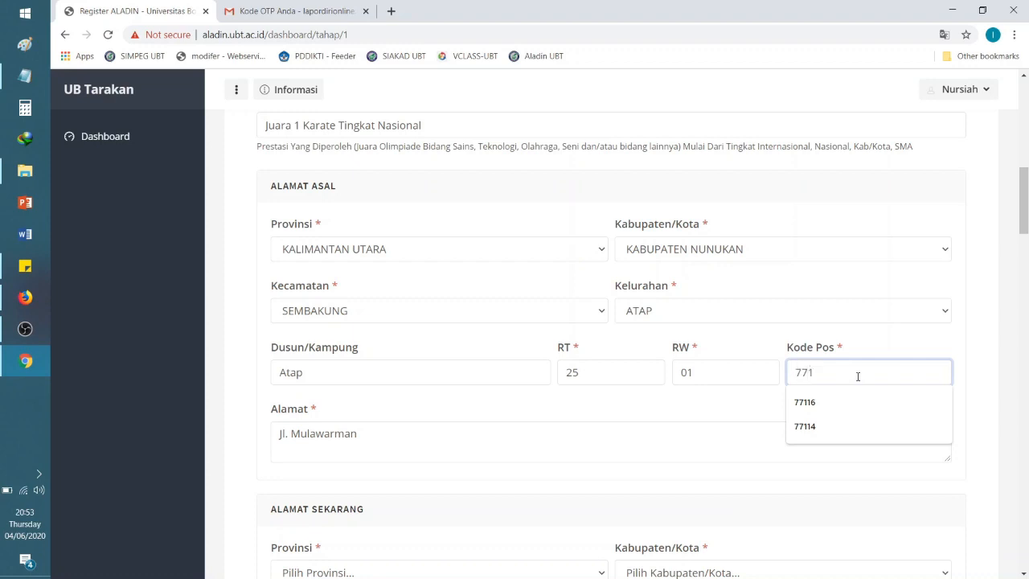
type("77115")
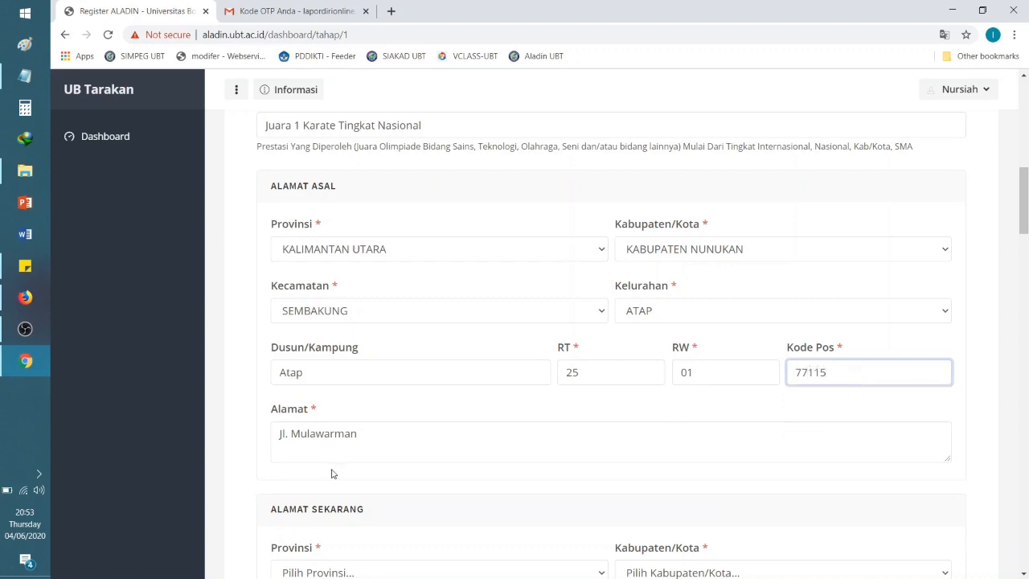
left_click(420, 432)
left_click_drag(1023, 217, 1025, 245)
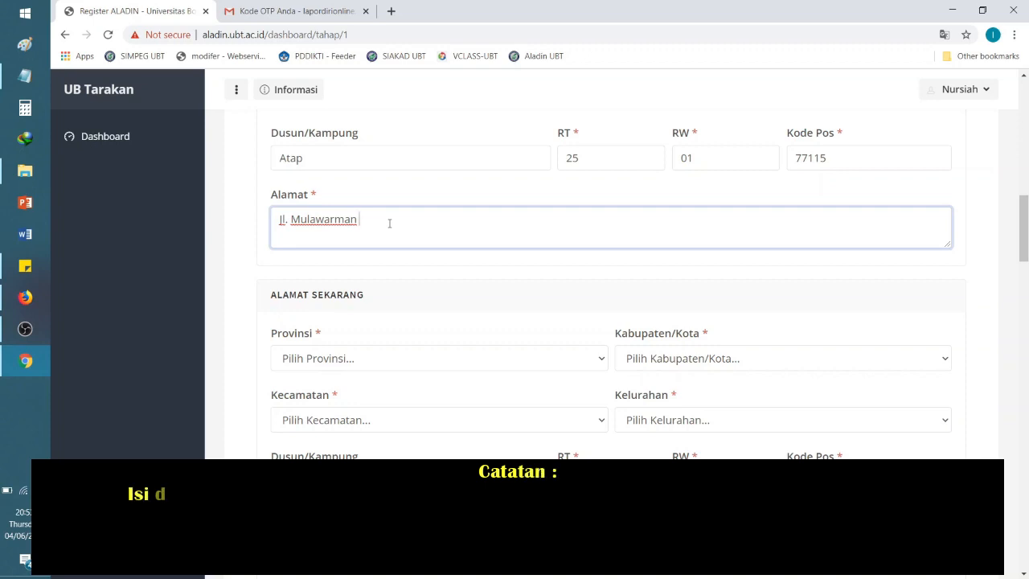
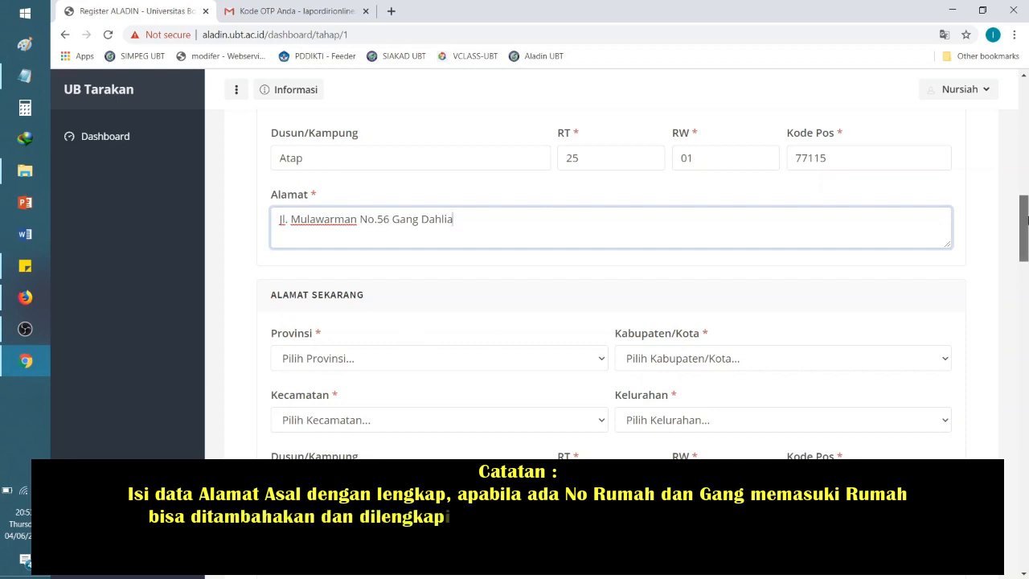
Step: Add the house number and lane (gang) details to the origin street address
scroll(1024, 217, "down", 1)
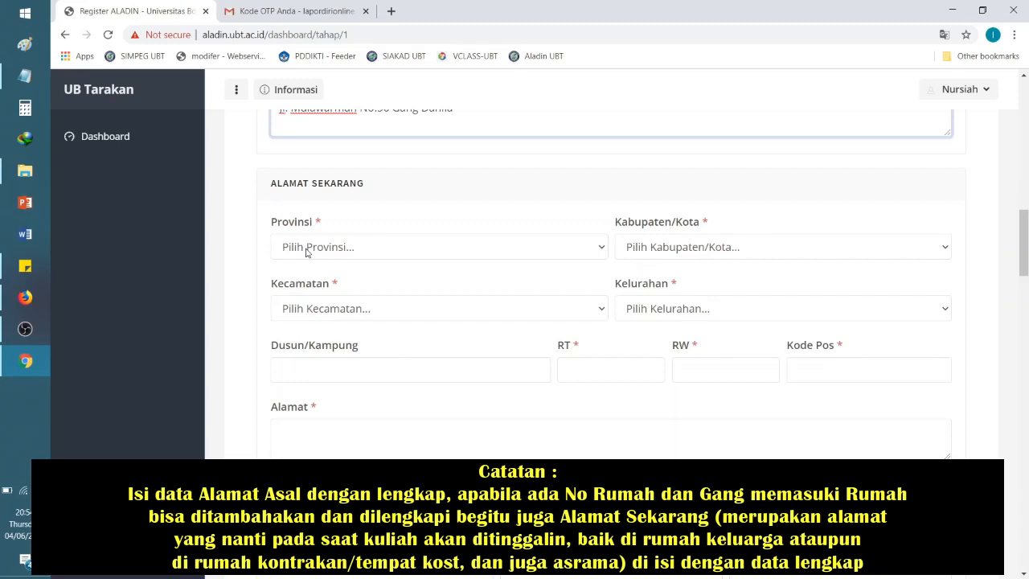
mouse_move(1025, 272)
left_mouse_down()
mouse_move(1024, 244)
mouse_move(1025, 276)
left_mouse_up()
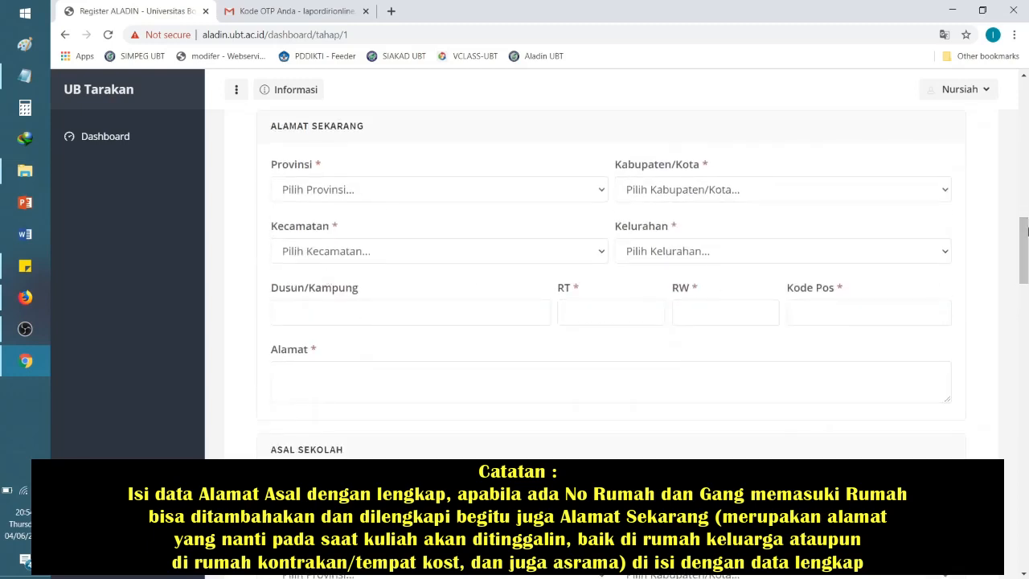
left_click_drag(1026, 235, 1026, 212)
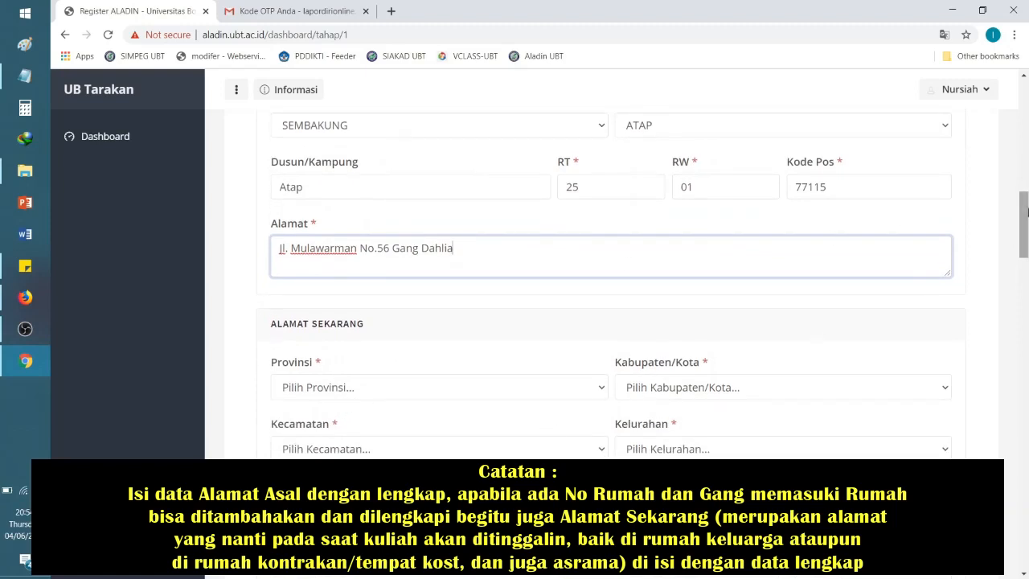
scroll(366, 344, "down", 1)
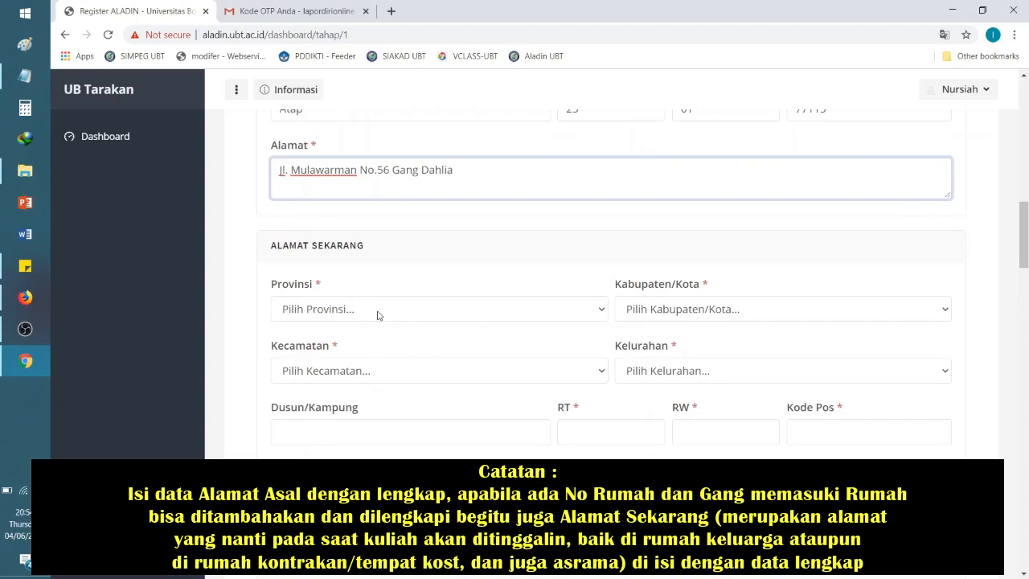
Step: Choose KALIMANTAN UTARA, KOTA TARAKAN, TARAKAN TIMUR and PANTAI AMAL as the current address region
left_click(378, 315)
left_click_drag(597, 137, 598, 202)
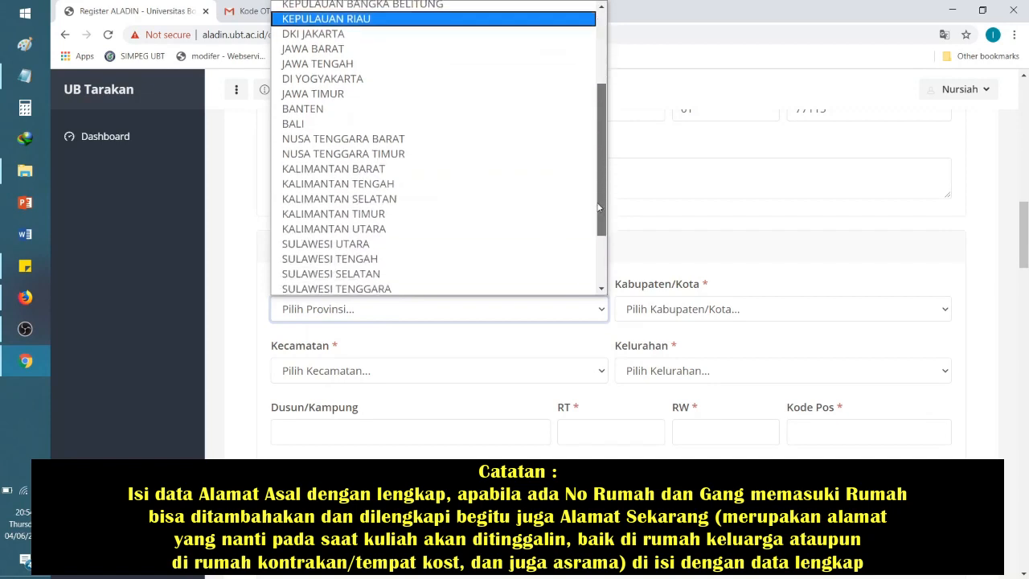
scroll(525, 227, "down", 3)
left_click(410, 151)
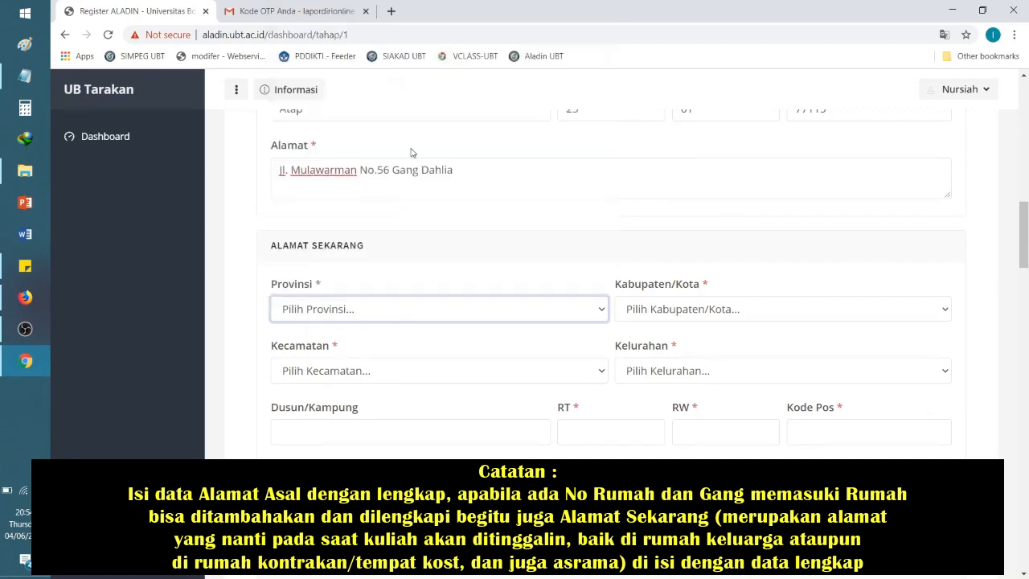
left_click(706, 312)
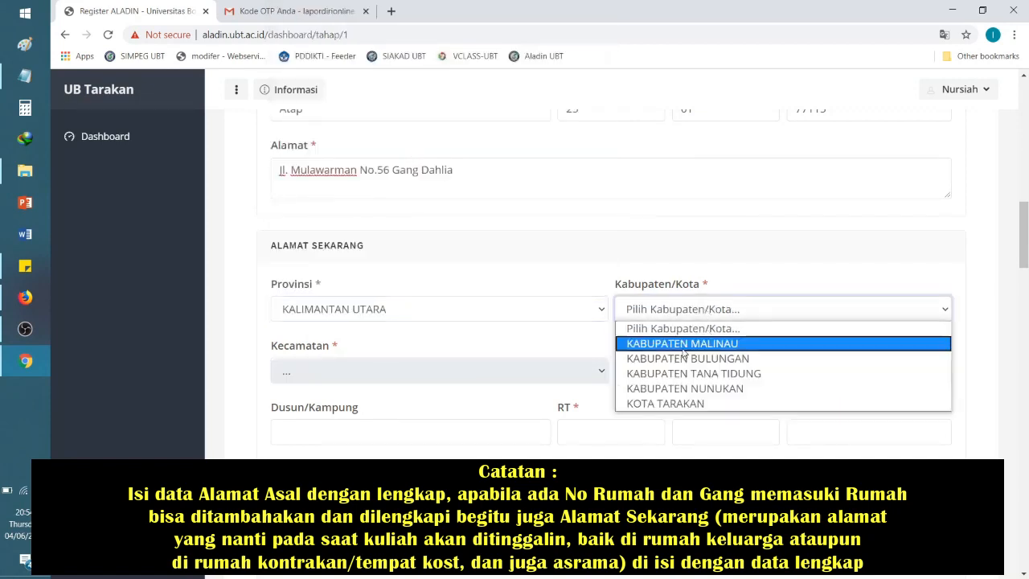
left_click(682, 404)
left_click(450, 371)
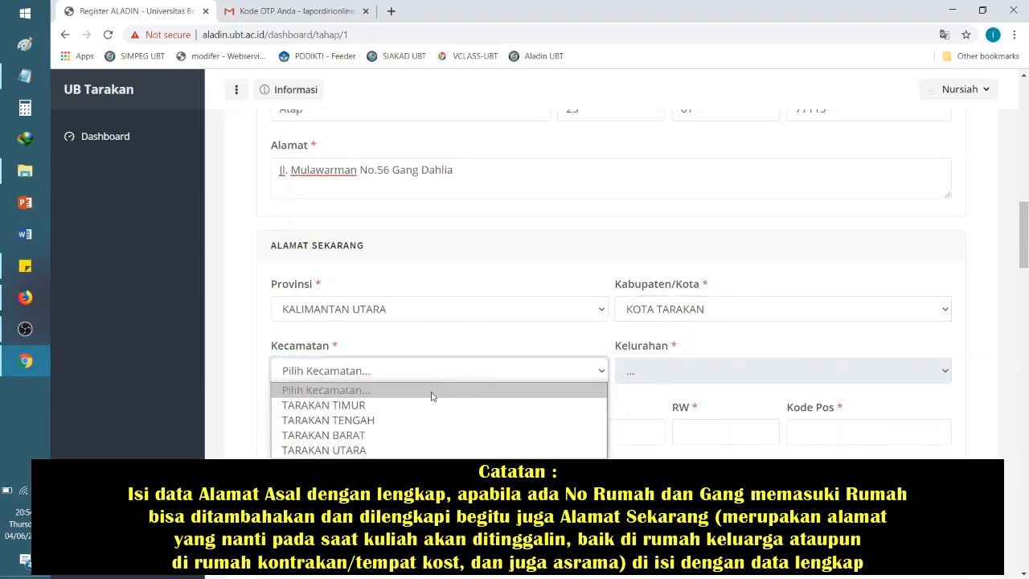
left_click(404, 407)
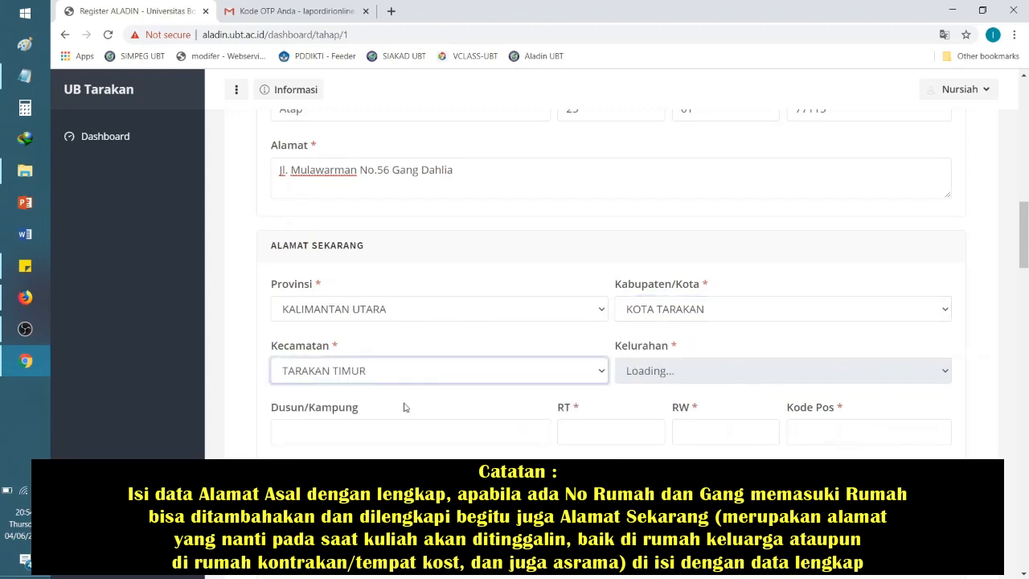
left_click(747, 371)
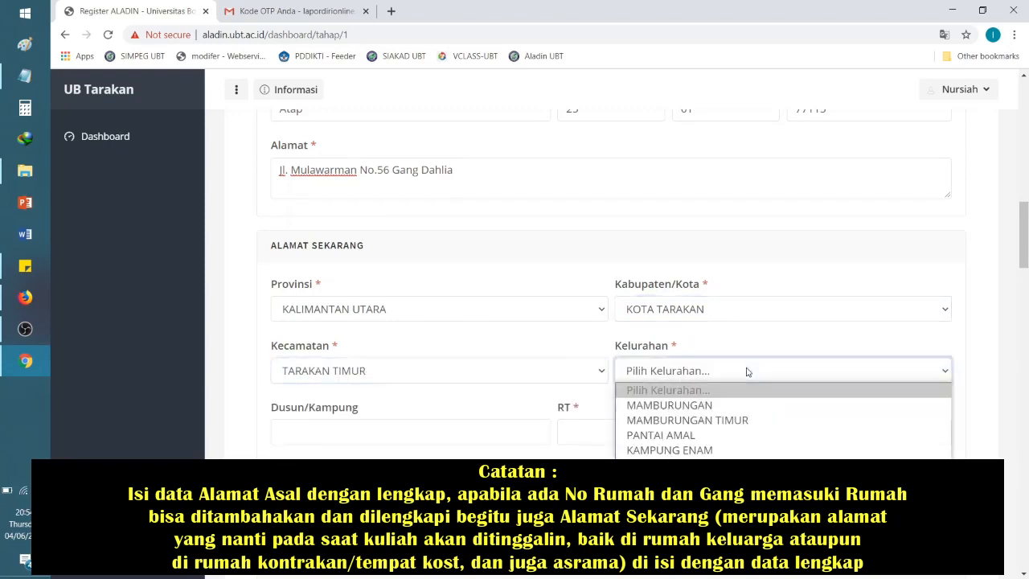
left_click(746, 434)
scroll(747, 439, "down", 3)
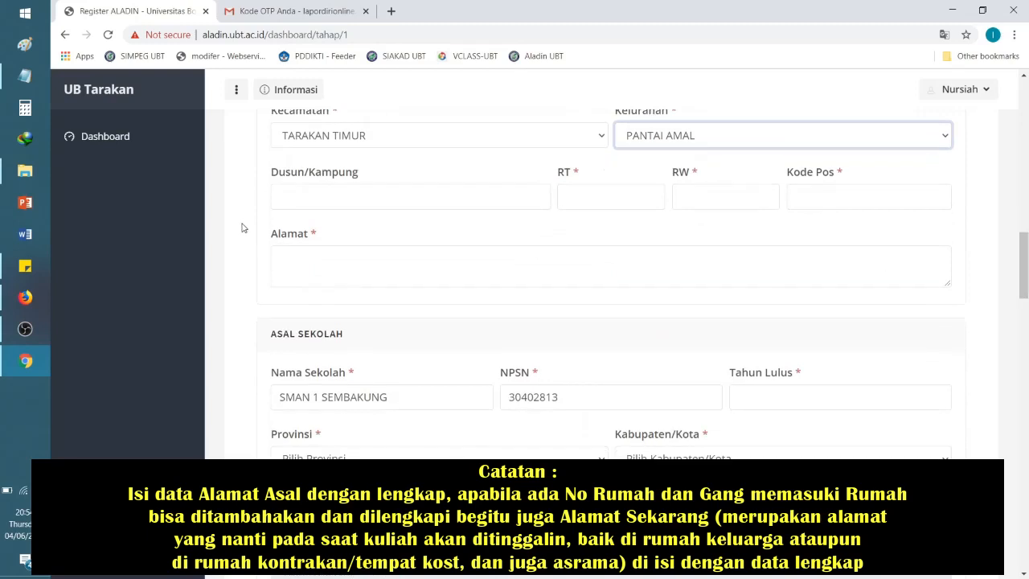
Step: Fill in the current address's hamlet, RT, RW and postal code fields
left_click(335, 206)
type("Pan")
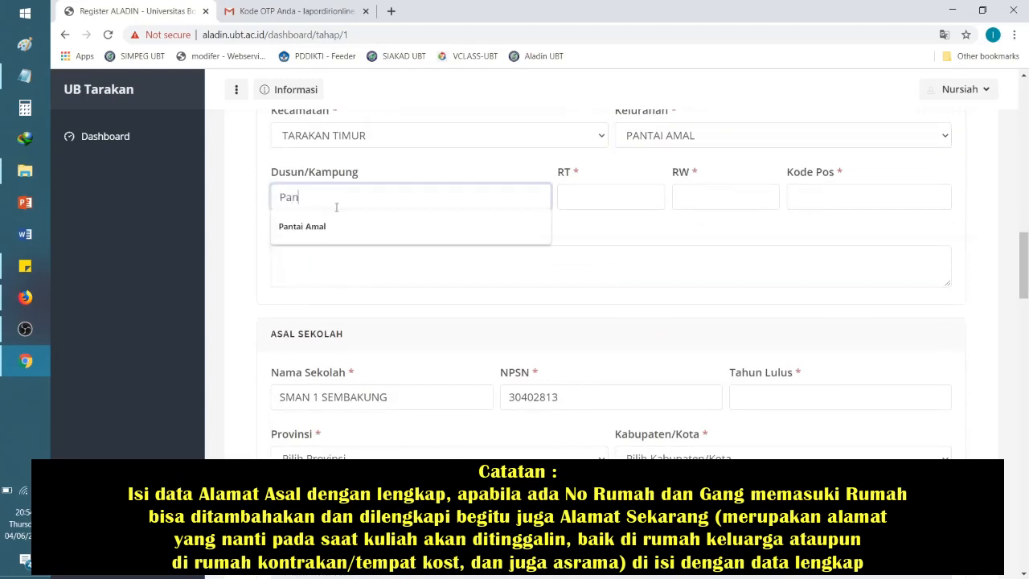
type("tai Amal")
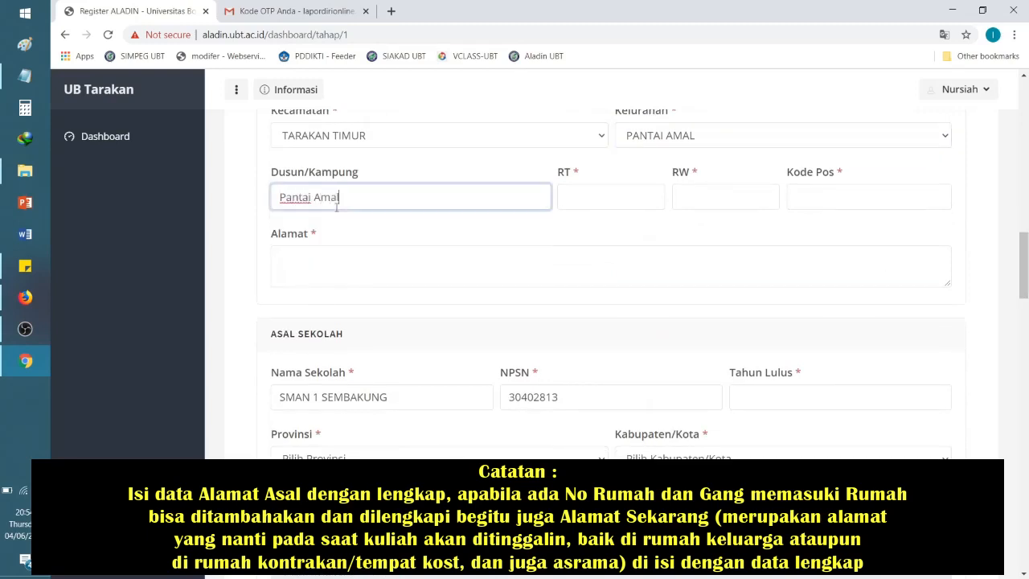
left_click(582, 196)
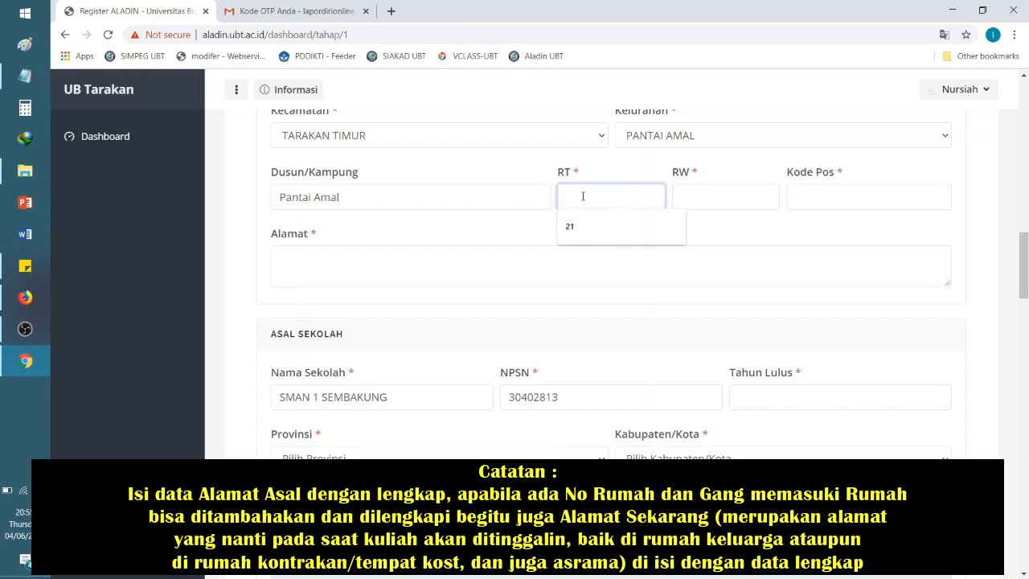
type("07")
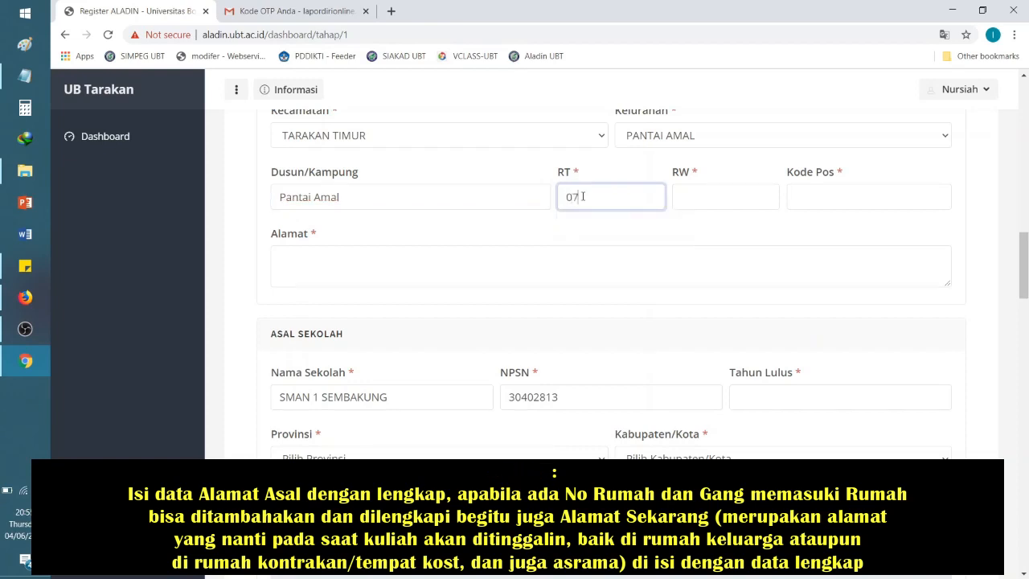
left_click(742, 203)
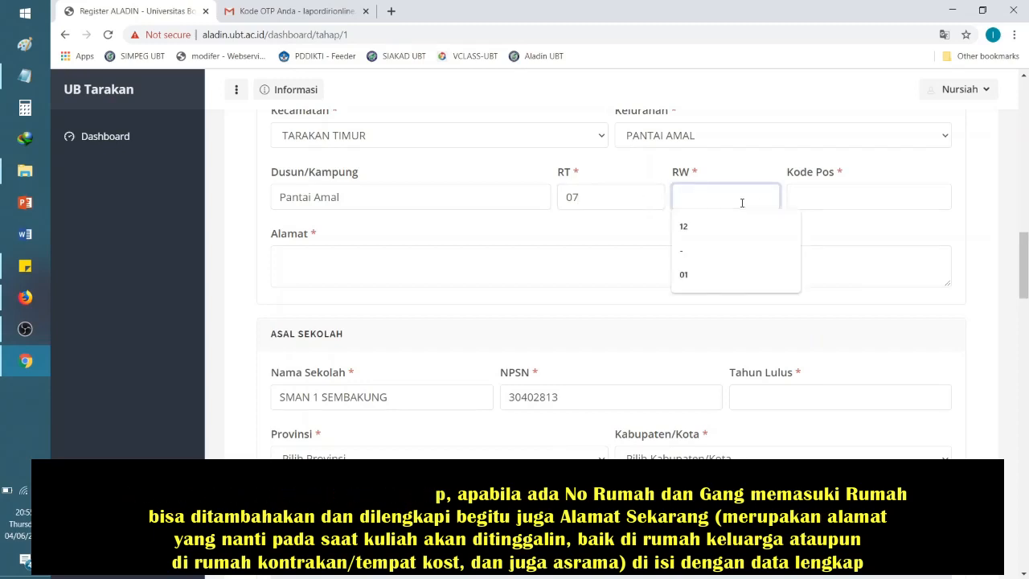
type("11")
left_click(818, 194)
type("77123")
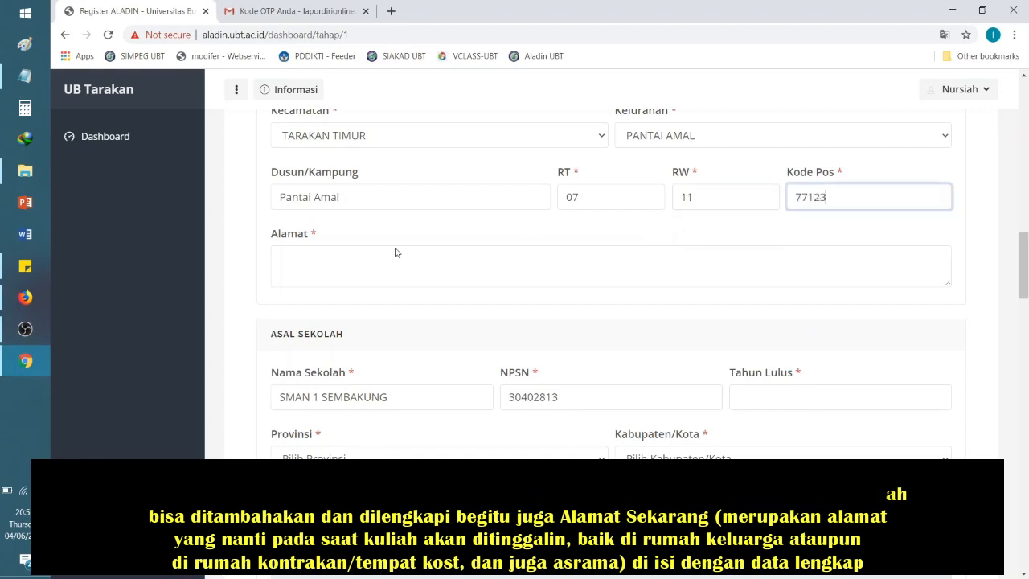
Step: Type the current street address into the Alamat text area, correcting a typo
left_click(326, 254)
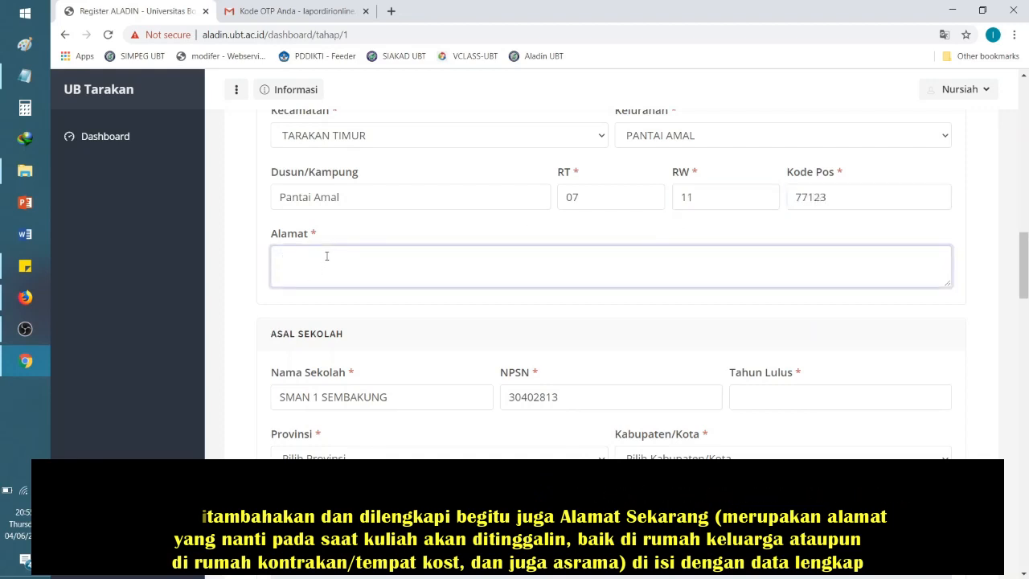
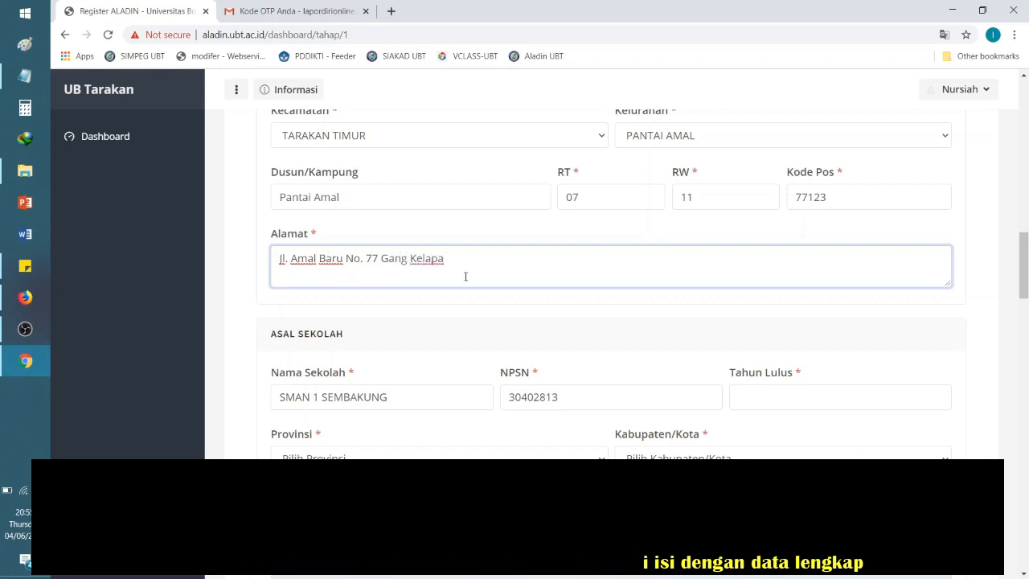
Step: Enter 2020 as the school's graduation year (Tahun Lulus)
scroll(1026, 313, "down", 3)
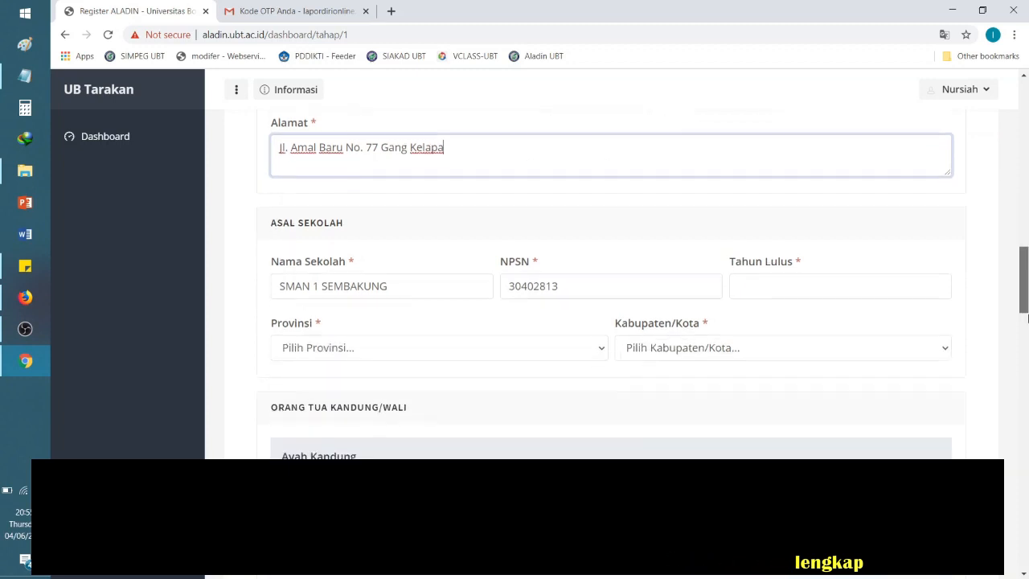
scroll(1026, 317, "up", 1)
left_click(432, 247)
left_click(600, 246)
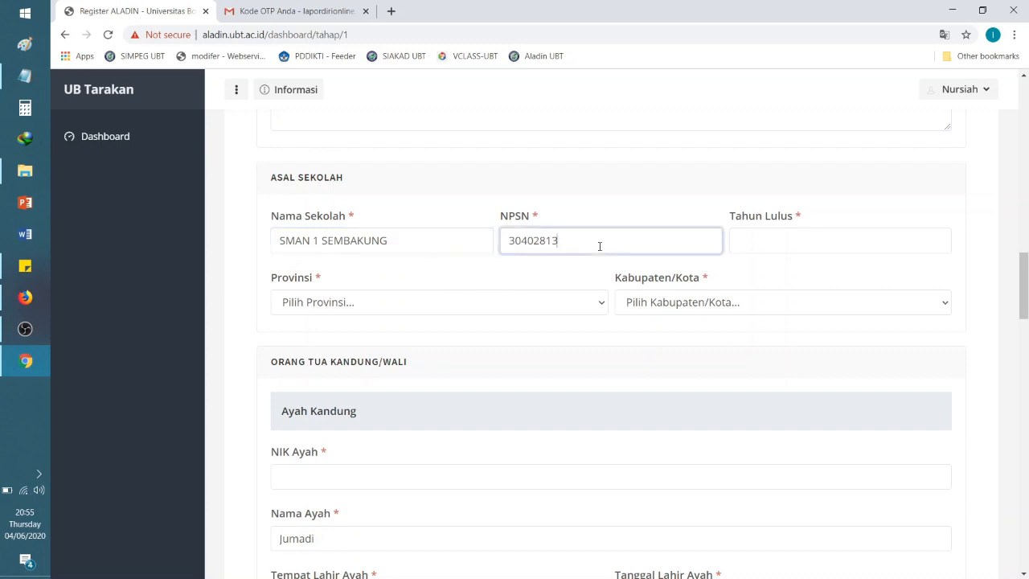
left_click(764, 240)
type("2020")
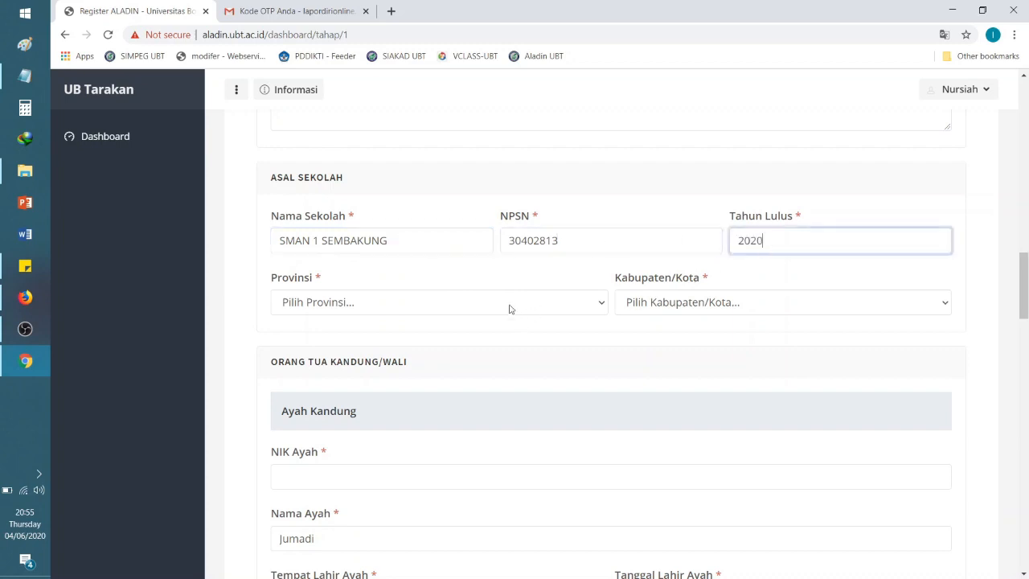
Step: Choose KALIMANTAN UTARA as the school's province
left_click(510, 303)
scroll(491, 198, "down", 3)
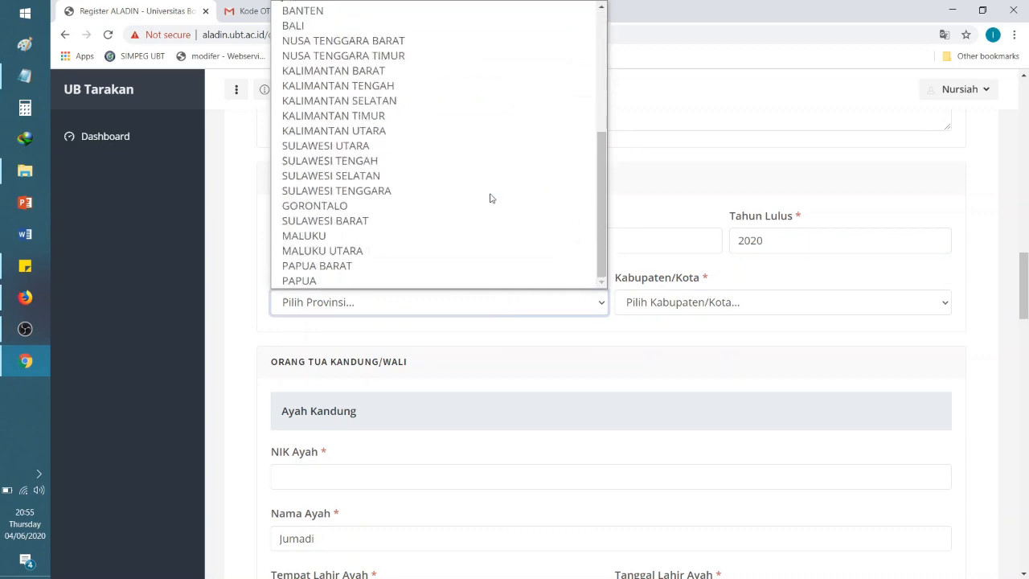
left_click(438, 134)
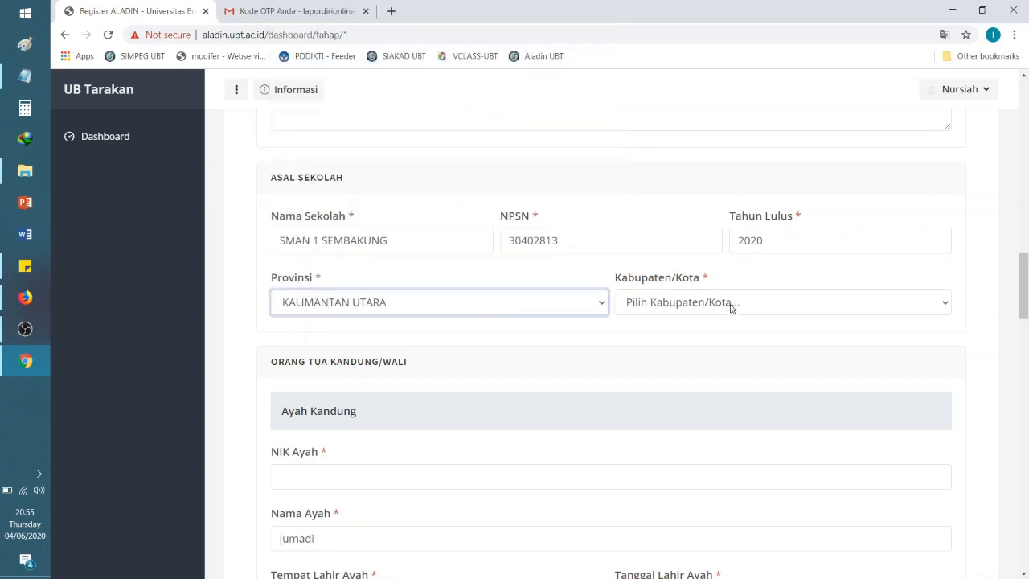
left_click(730, 305)
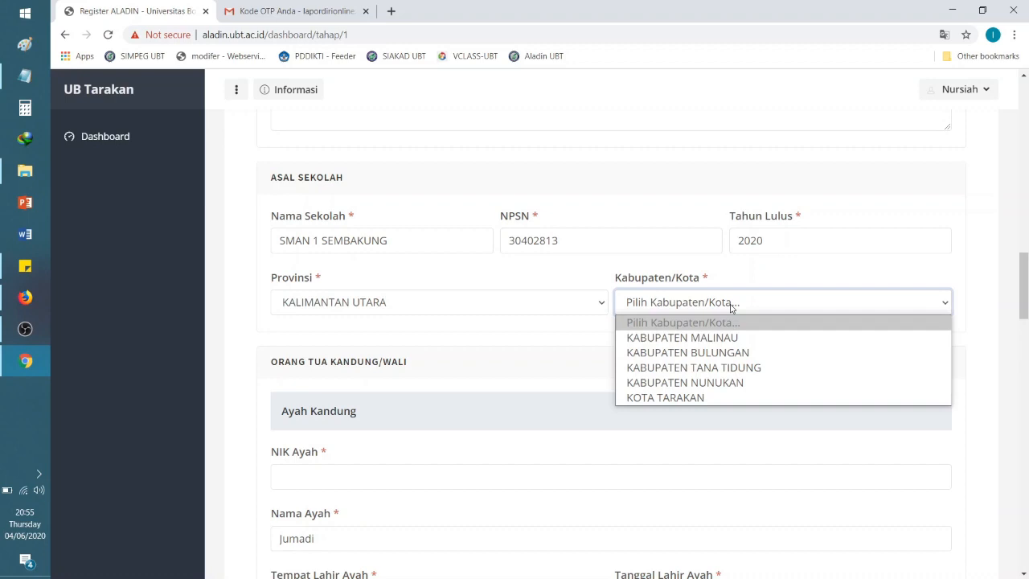
Step: Pick KABUPATEN NUNUKAN as the school's Kabupaten/Kota, then scroll toward Ayah Kandung
left_click(712, 384)
left_click_drag(1025, 275, 1026, 301)
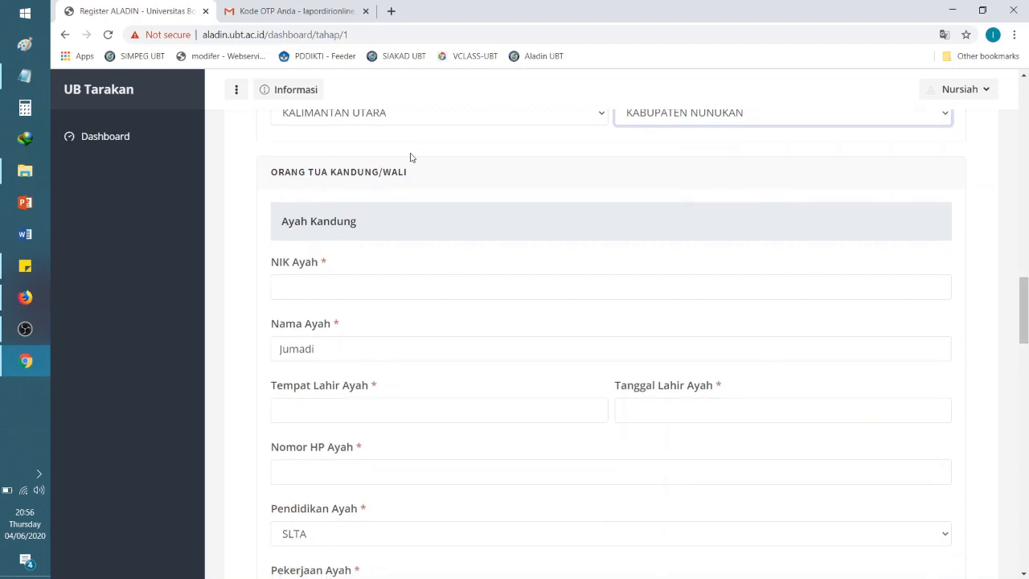
Step: Enter the father's national ID number in NIK Ayah
left_click_drag(1025, 279, 1027, 300)
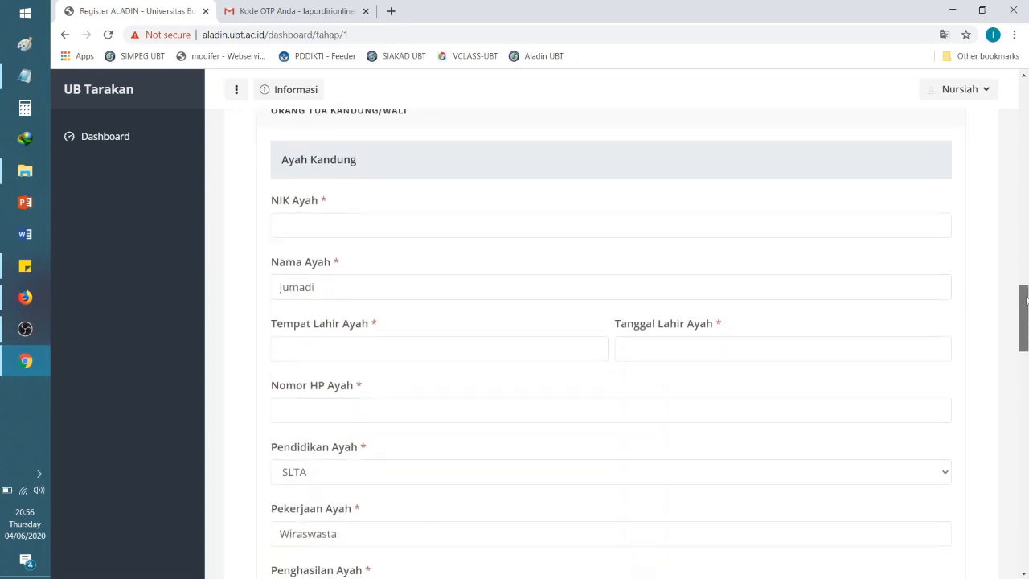
left_click(342, 225)
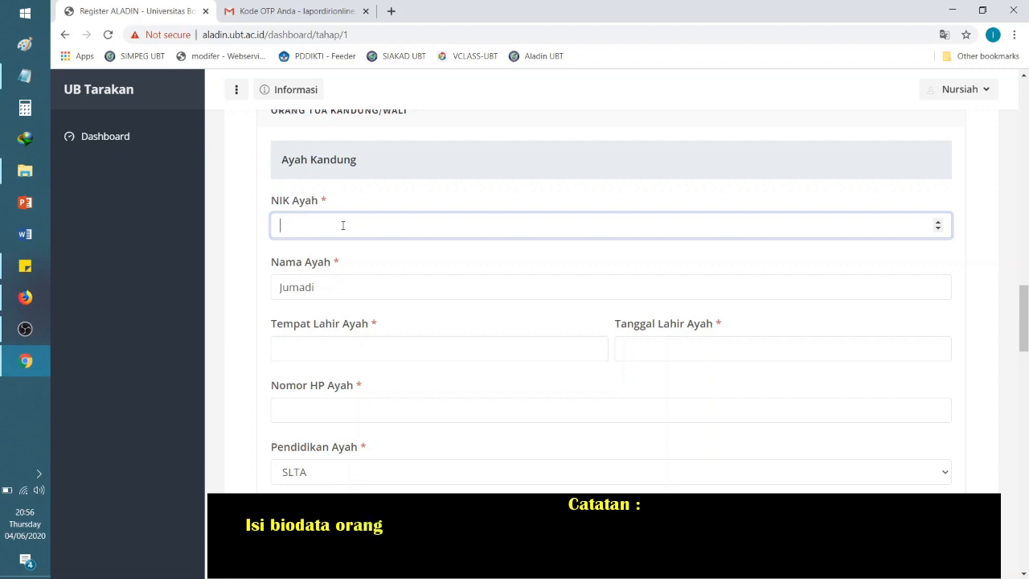
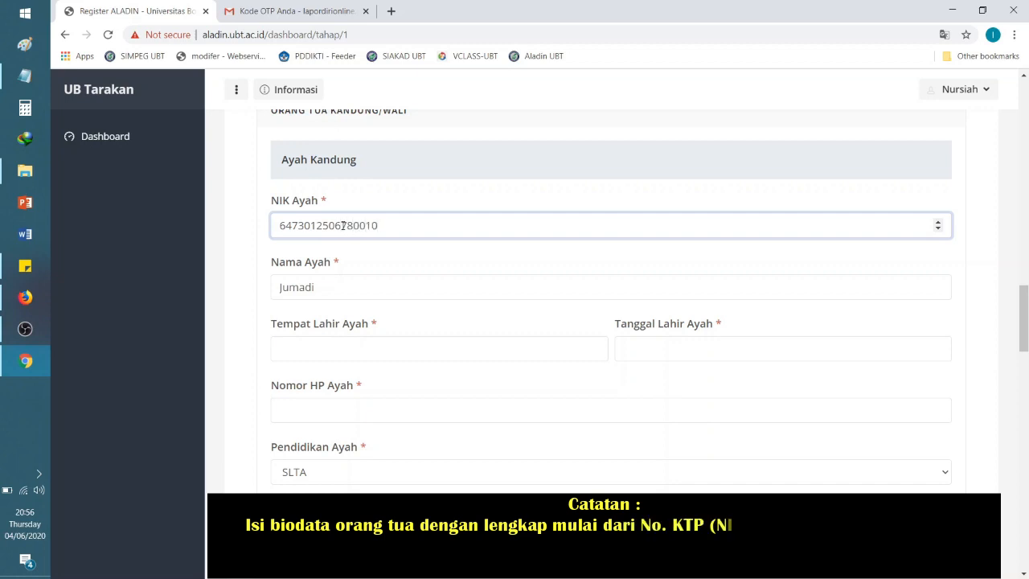
Step: Give Sembakung as the father's birthplace
left_click(372, 287)
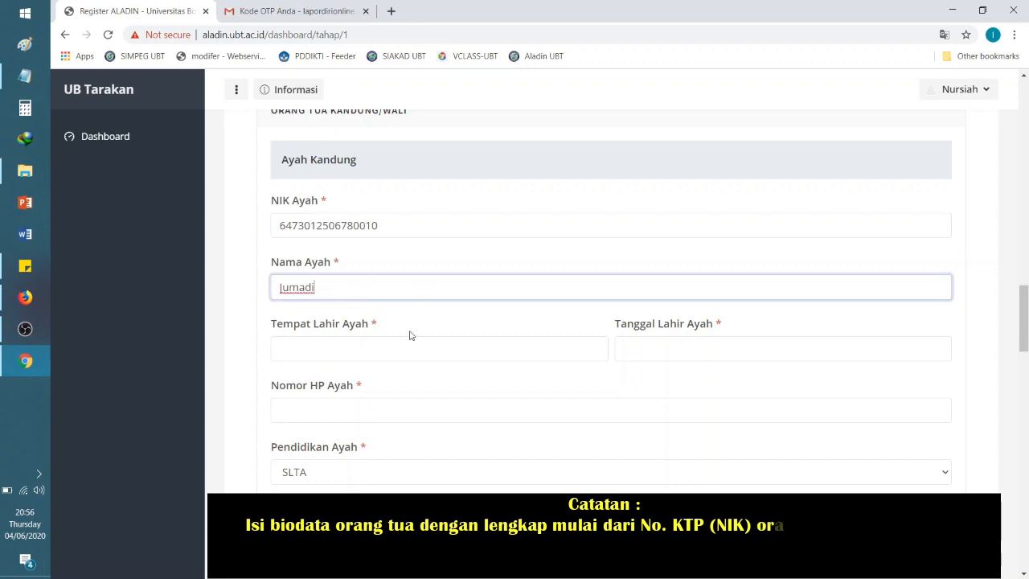
left_click(392, 358)
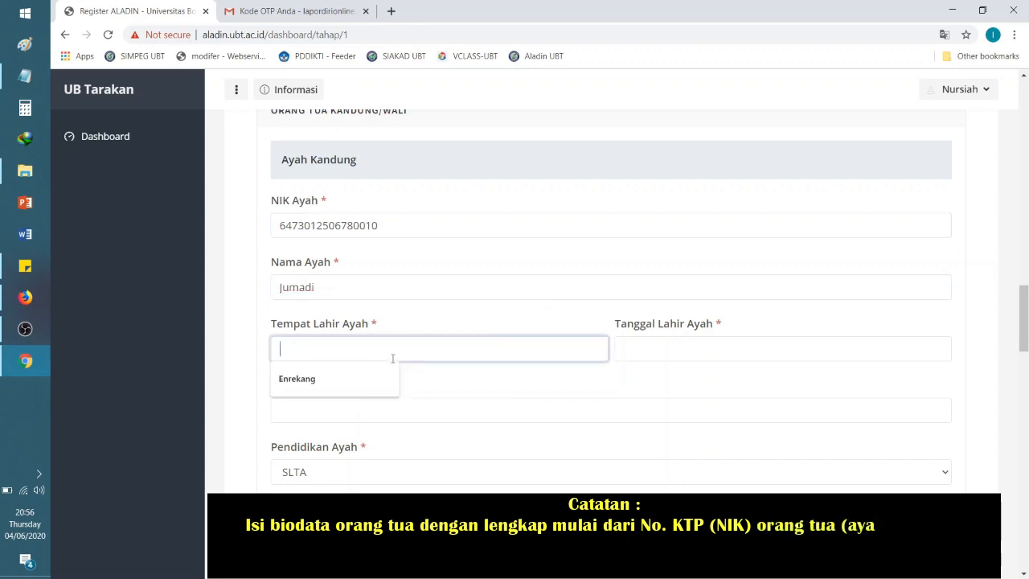
type("Sembakung")
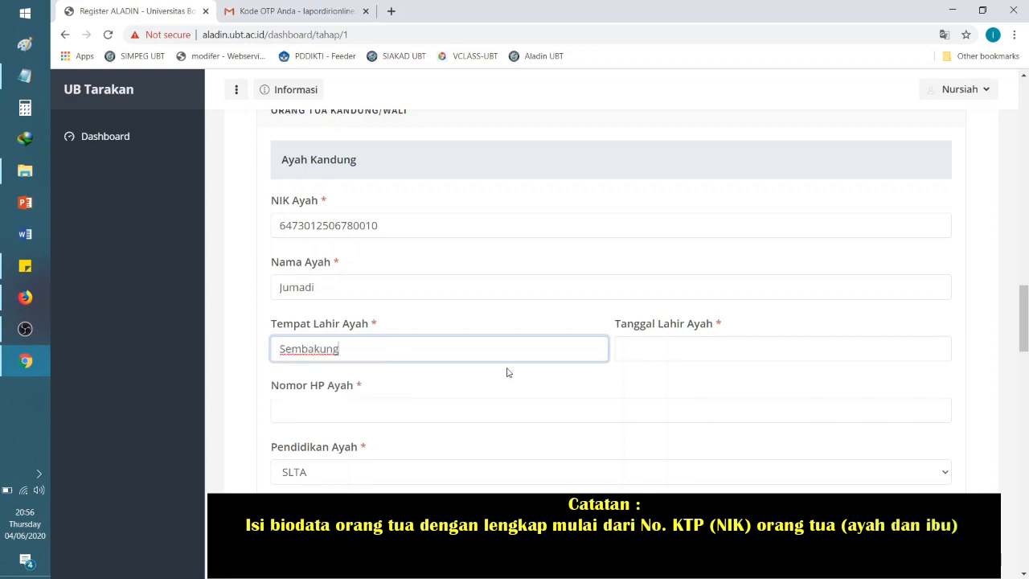
left_click(676, 357)
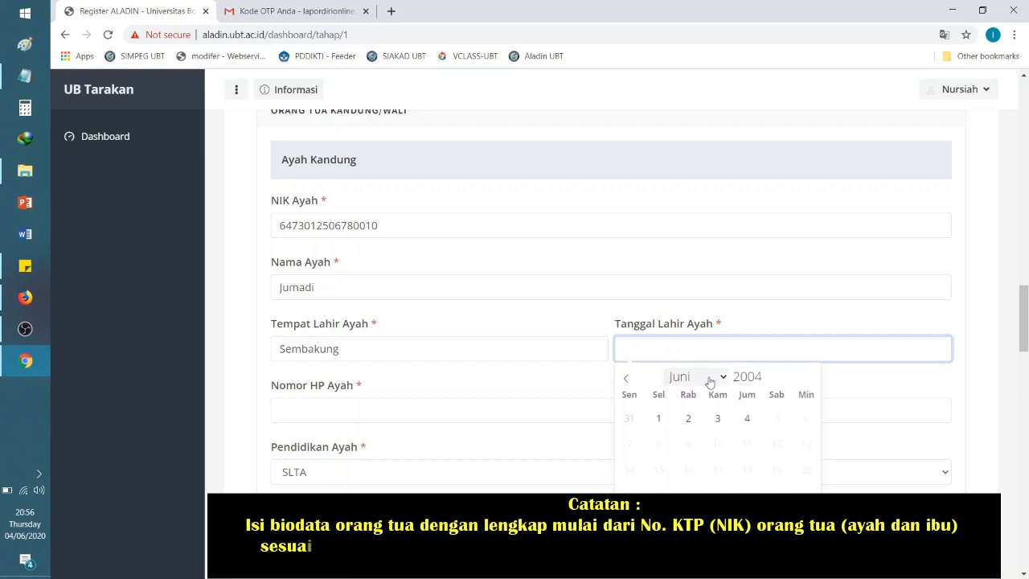
left_click(738, 376)
double_click(737, 376)
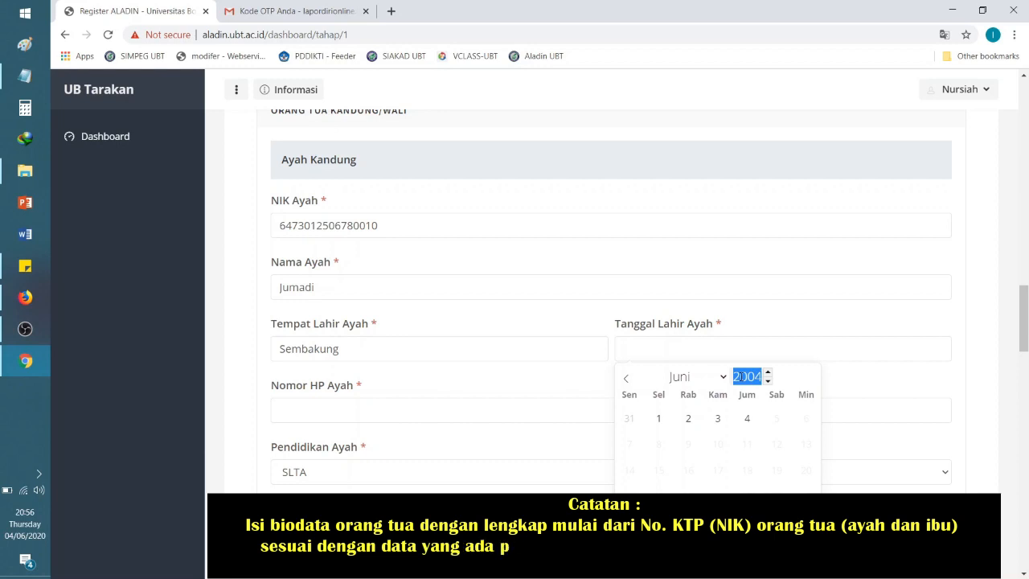
type("1979")
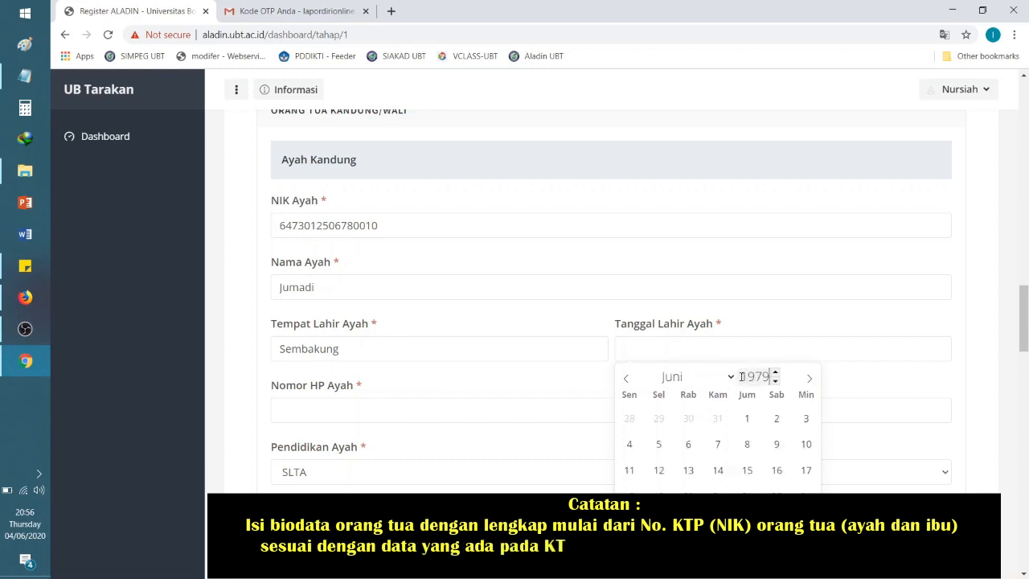
left_click(730, 376)
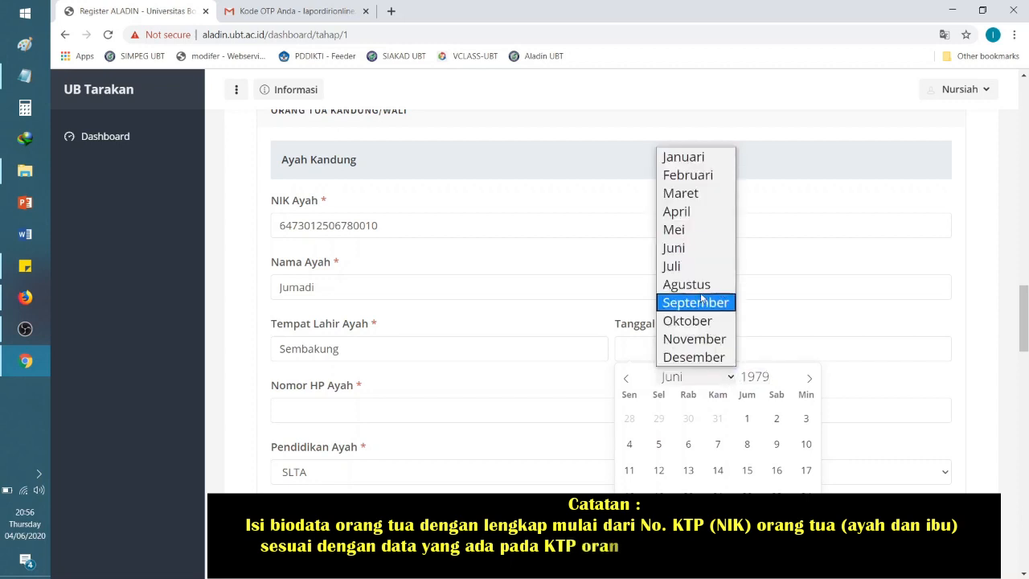
left_click(691, 284)
left_click(688, 470)
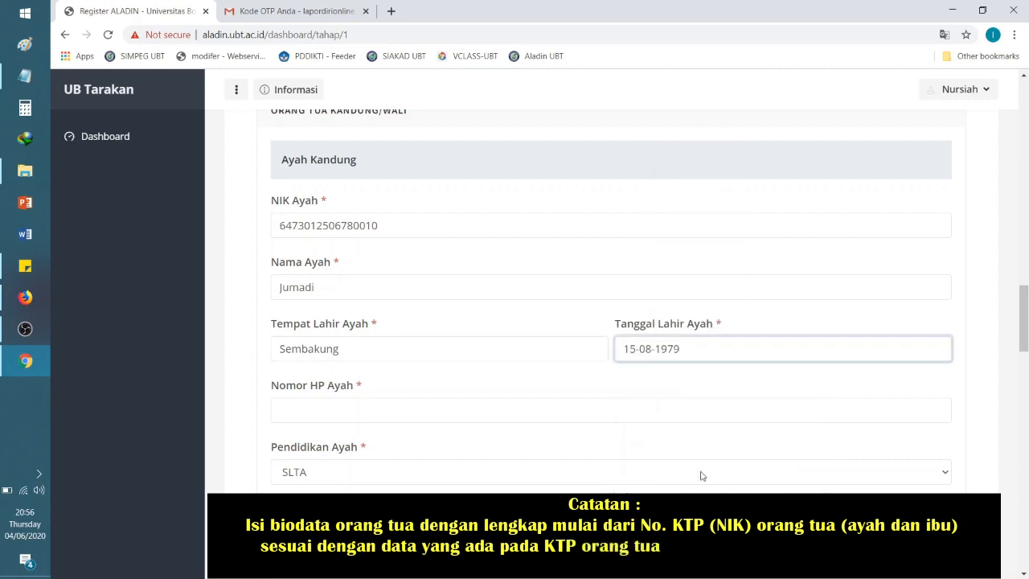
left_click(330, 412)
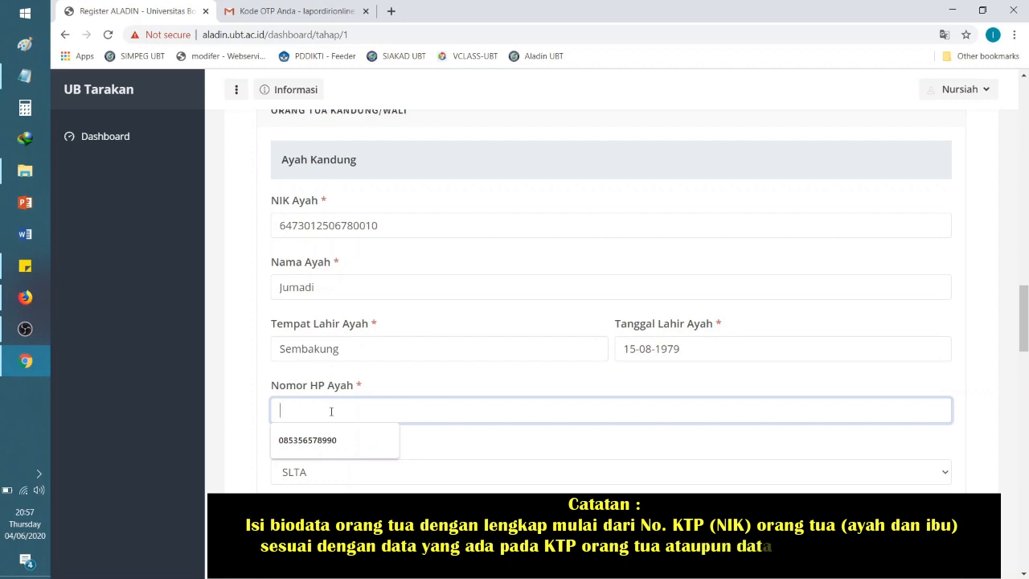
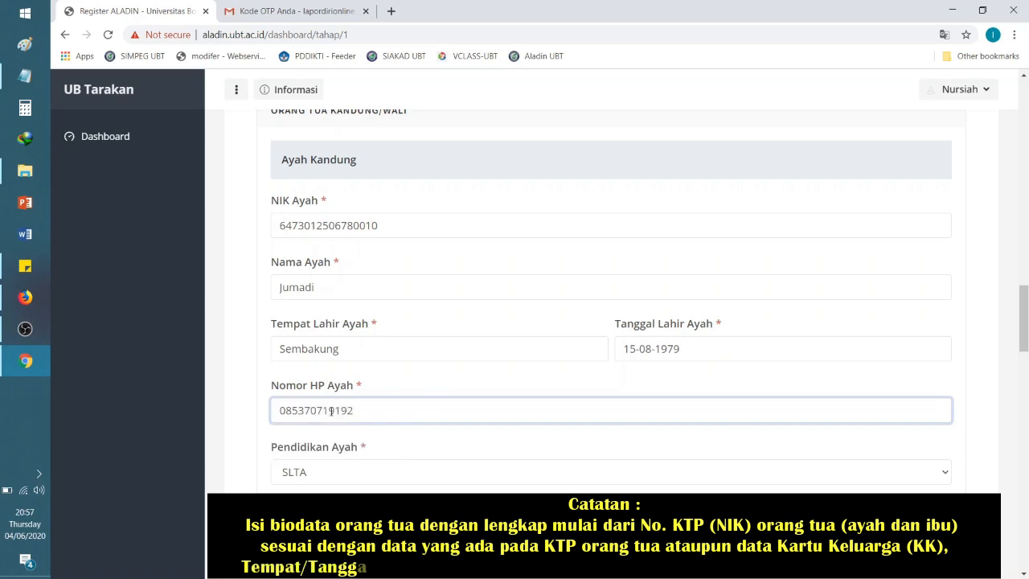
Step: Keep SLTA education, extend occupation to Wiraswasta (Pedagang Baju Di Pasar), and enter income 3500000
left_click_drag(1023, 338, 1025, 354)
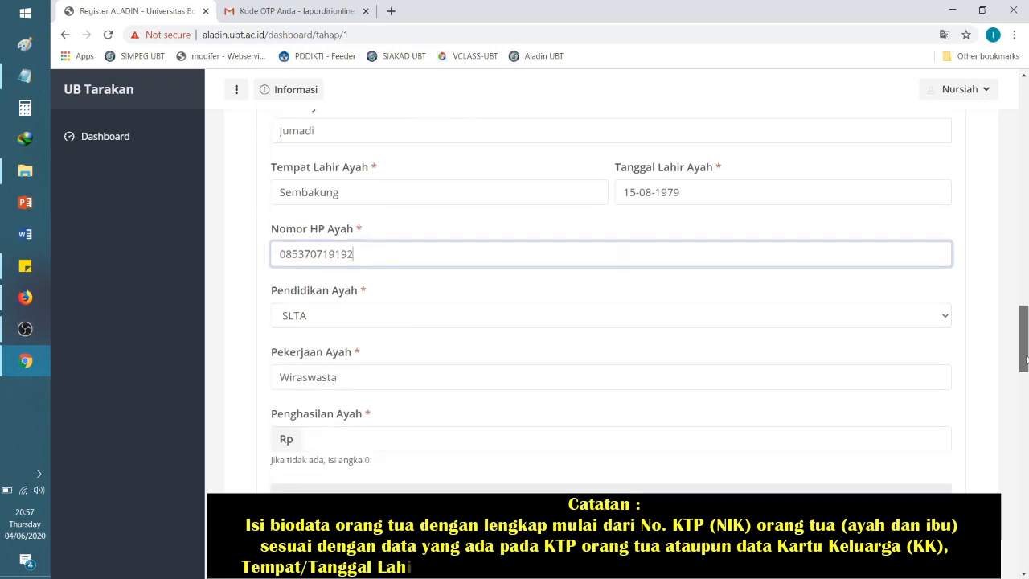
scroll(833, 342, "down", 2)
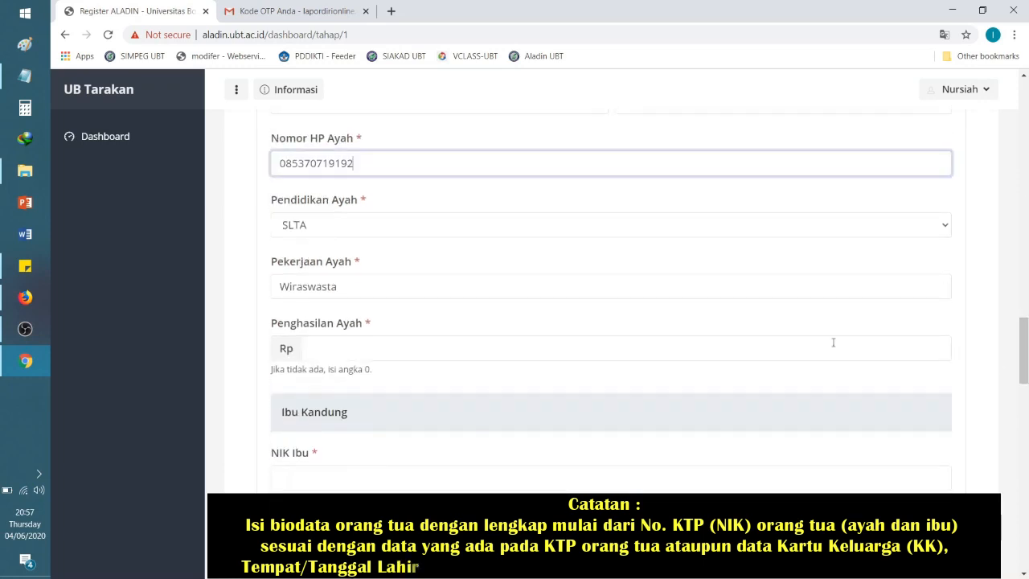
left_click(411, 224)
left_click(356, 303)
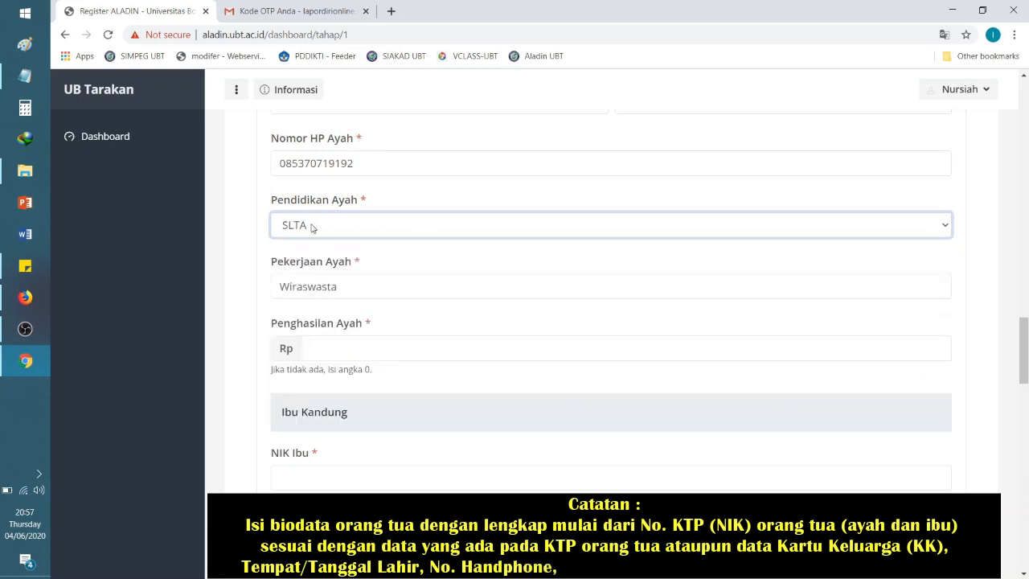
left_click(404, 294)
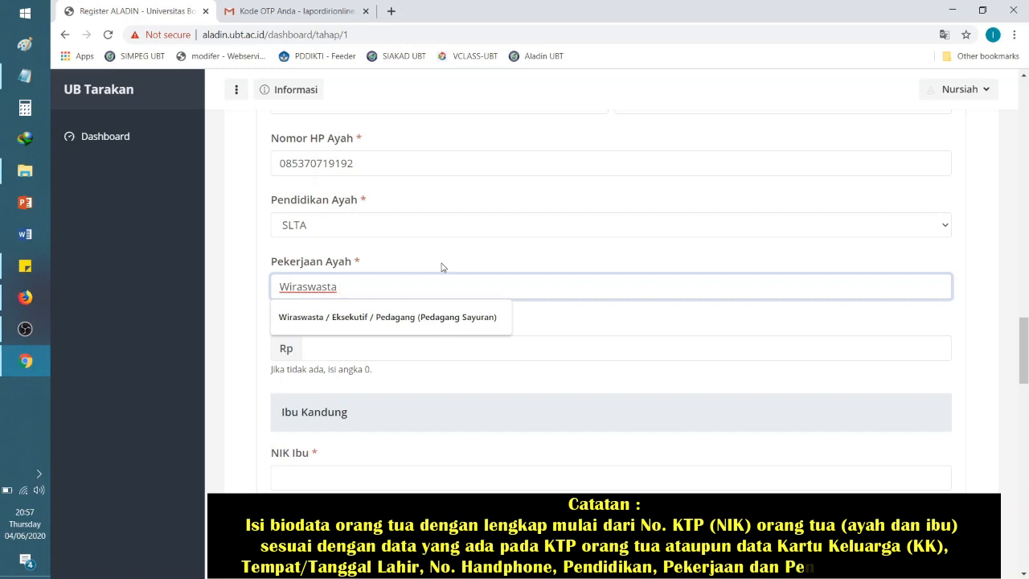
type("(Pedagang Baju Di Pasar")
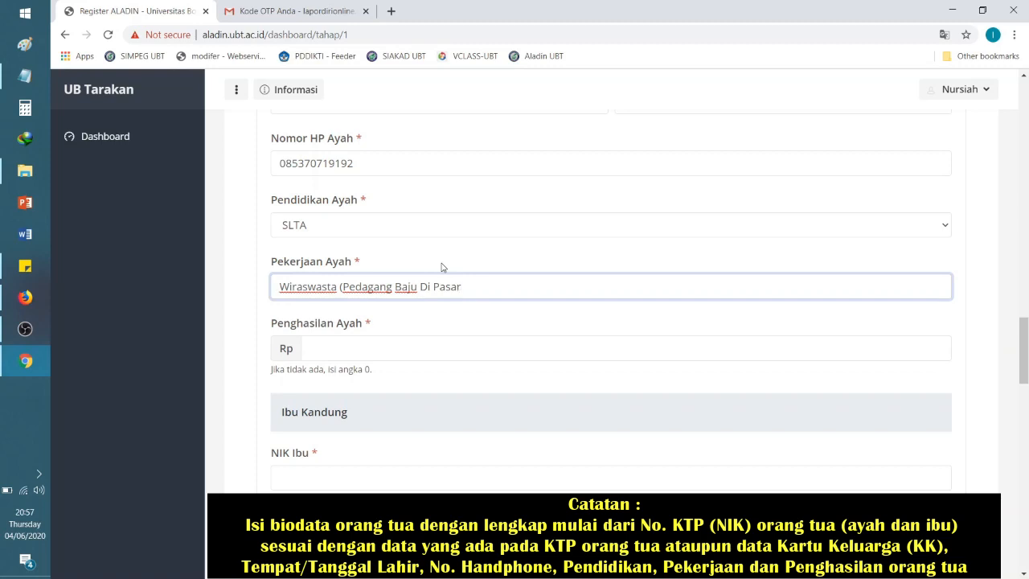
type(")")
left_click(340, 290)
left_click(344, 353)
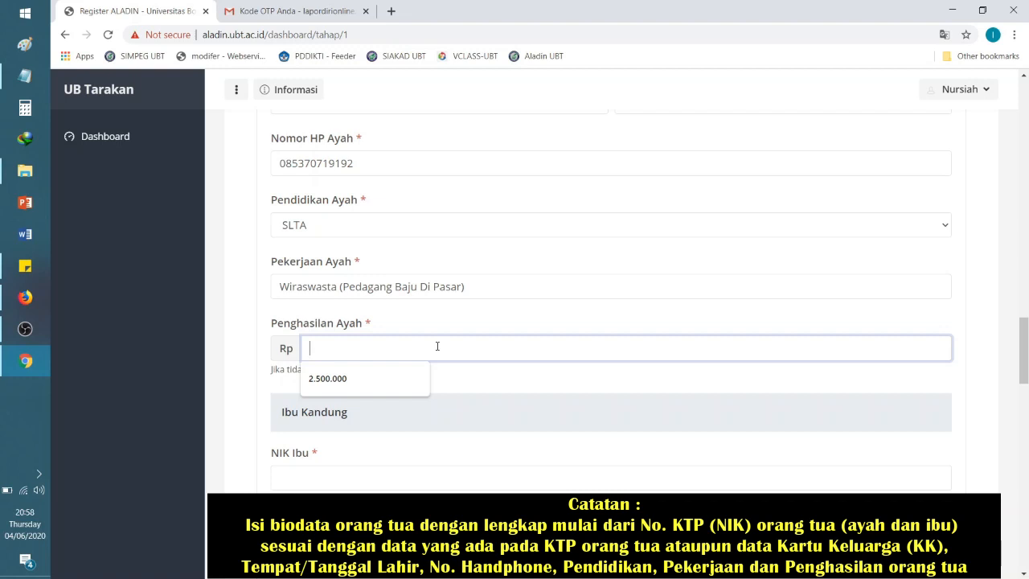
type("3500000")
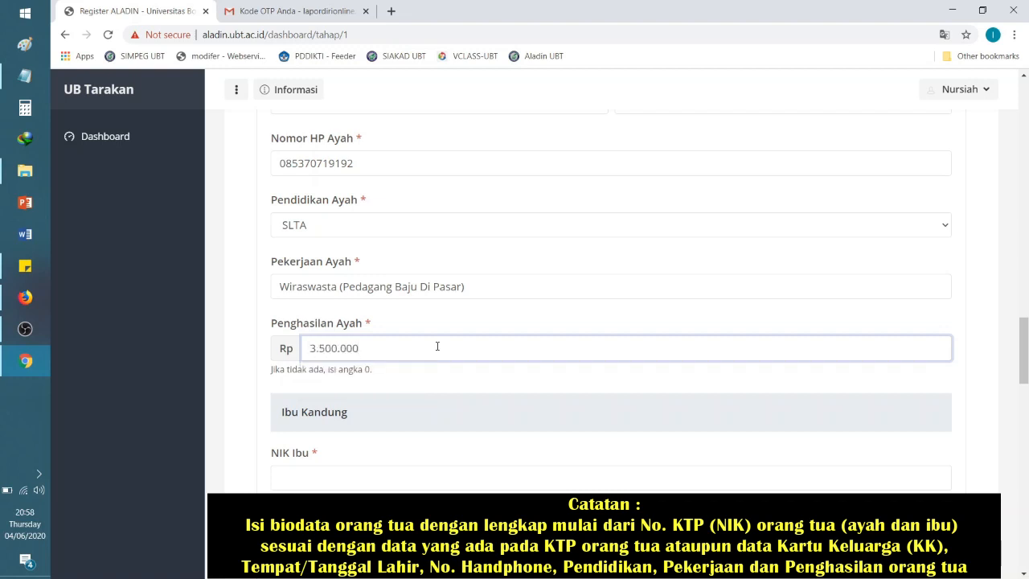
Step: Type the mother's 16-digit NIK under Ibu Kandung, then focus Nama Ibu
left_click_drag(1025, 347, 1027, 376)
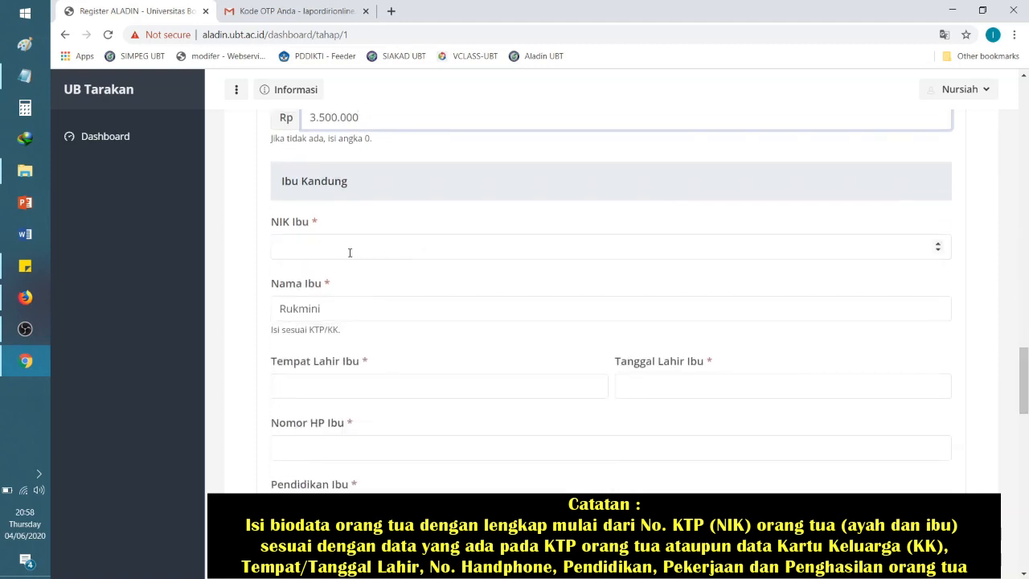
left_click_drag(278, 183, 409, 189)
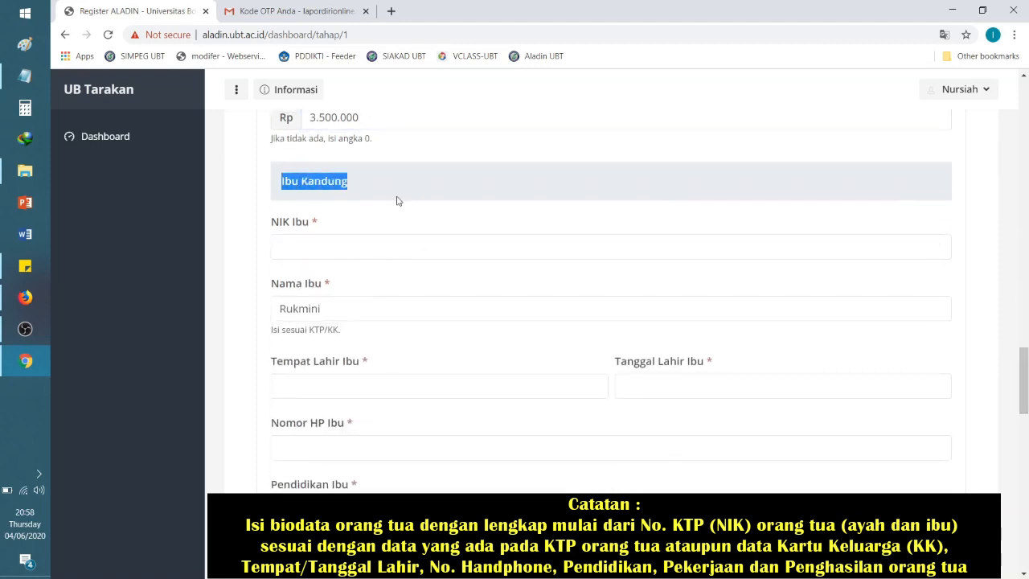
left_click(349, 245)
left_click_drag(1026, 391, 1026, 369)
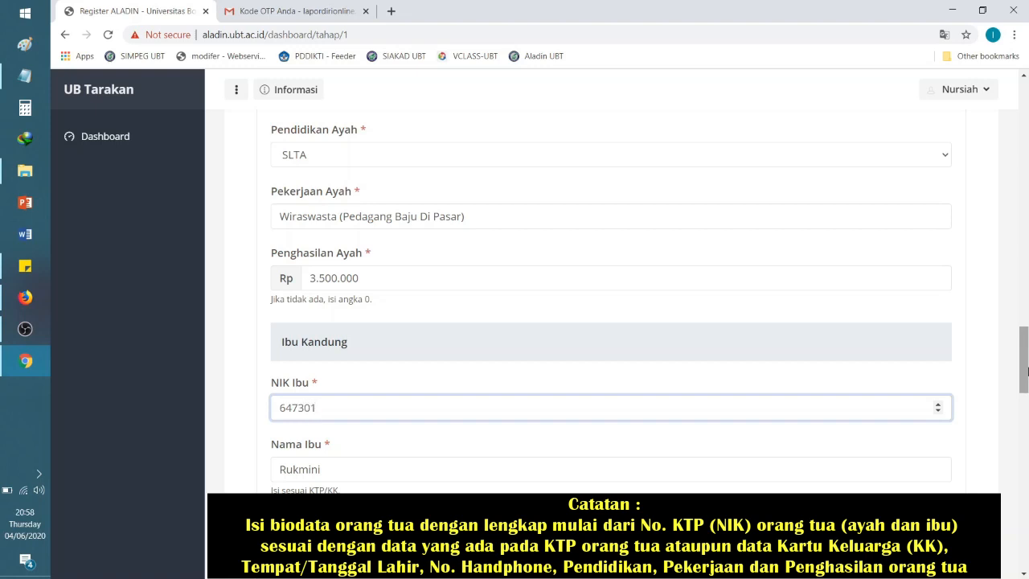
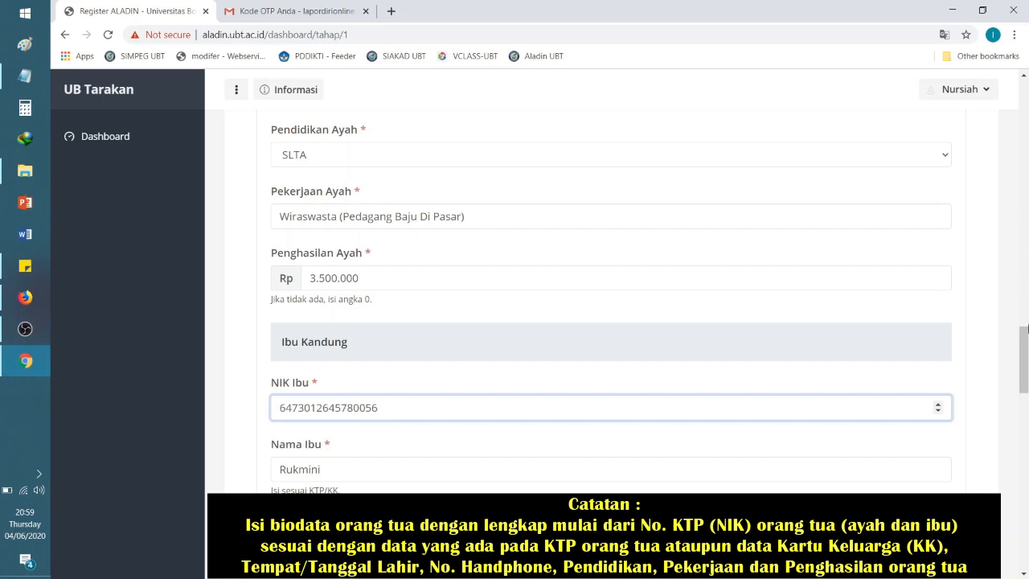
scroll(1027, 323, "down", 3)
left_click(383, 214)
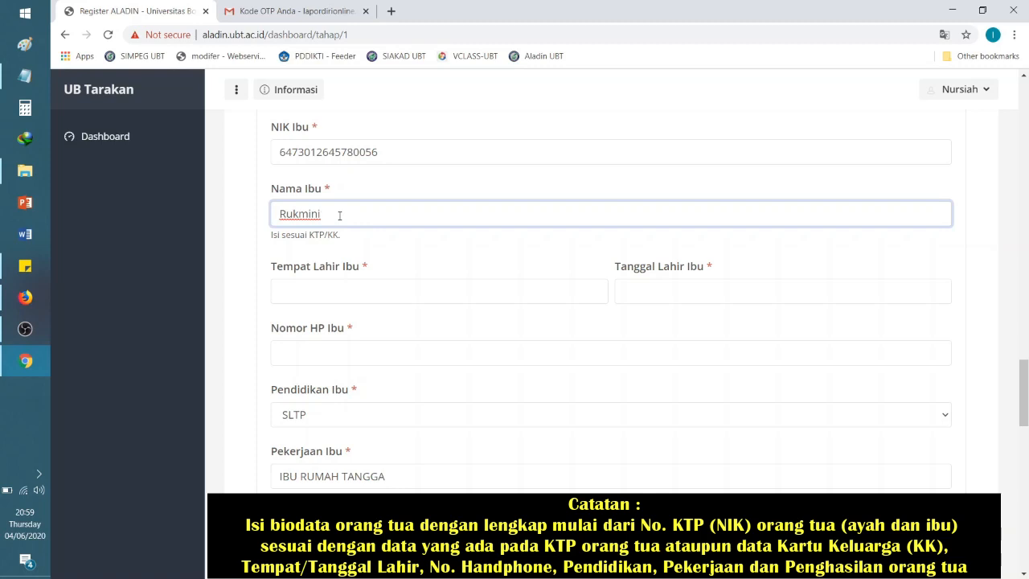
left_click(353, 290)
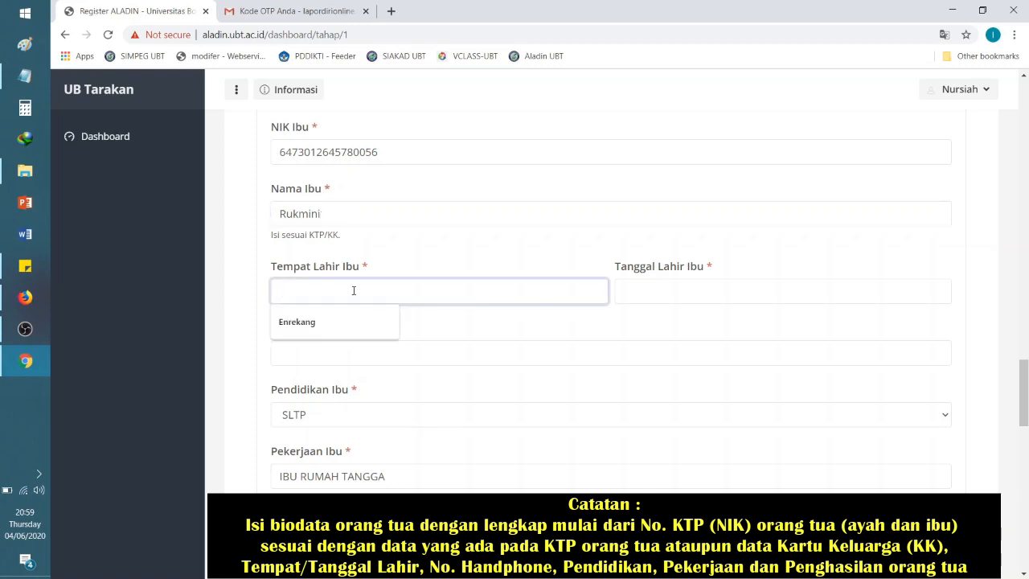
type("Nunukan")
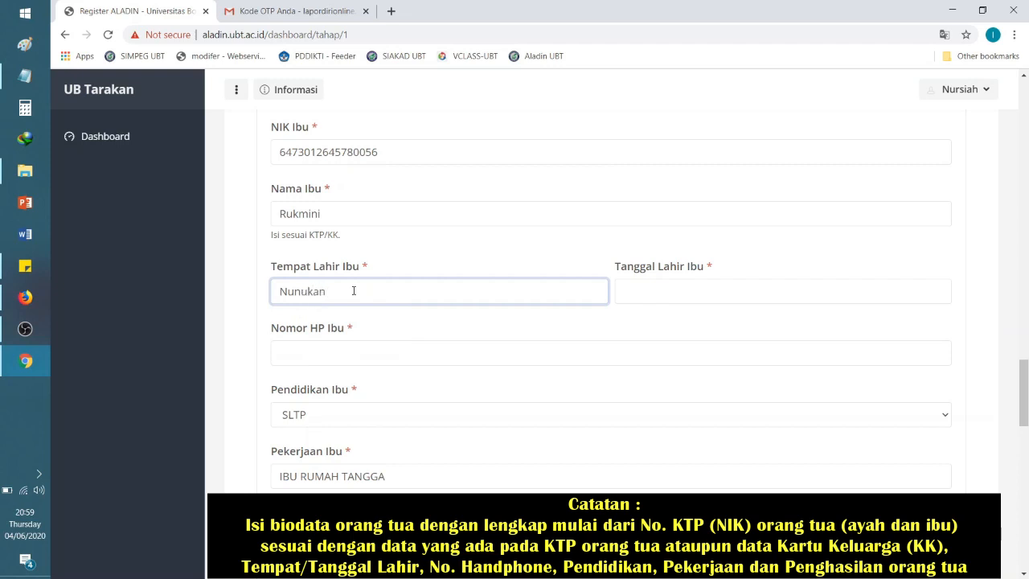
left_click(689, 294)
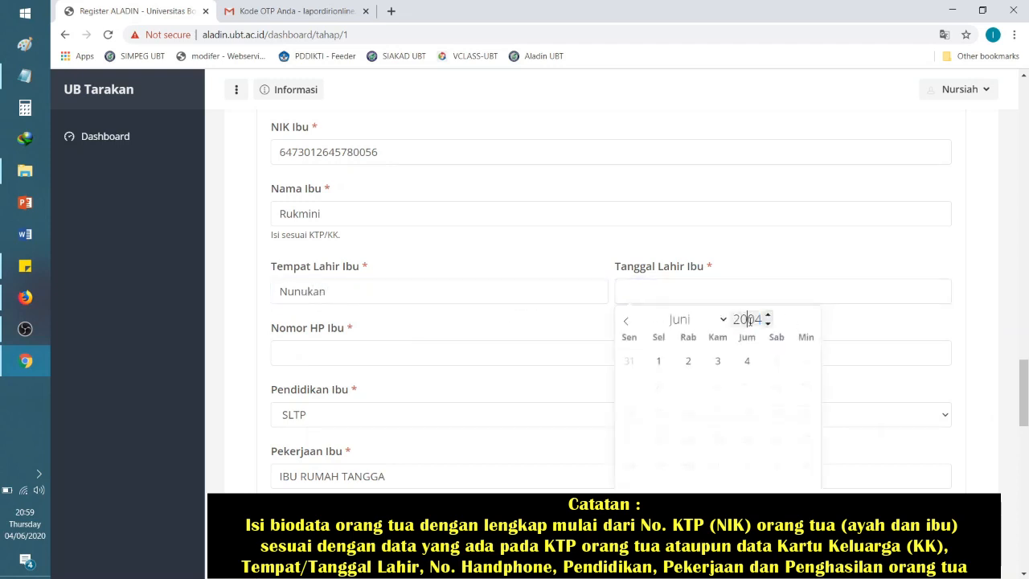
double_click(748, 319)
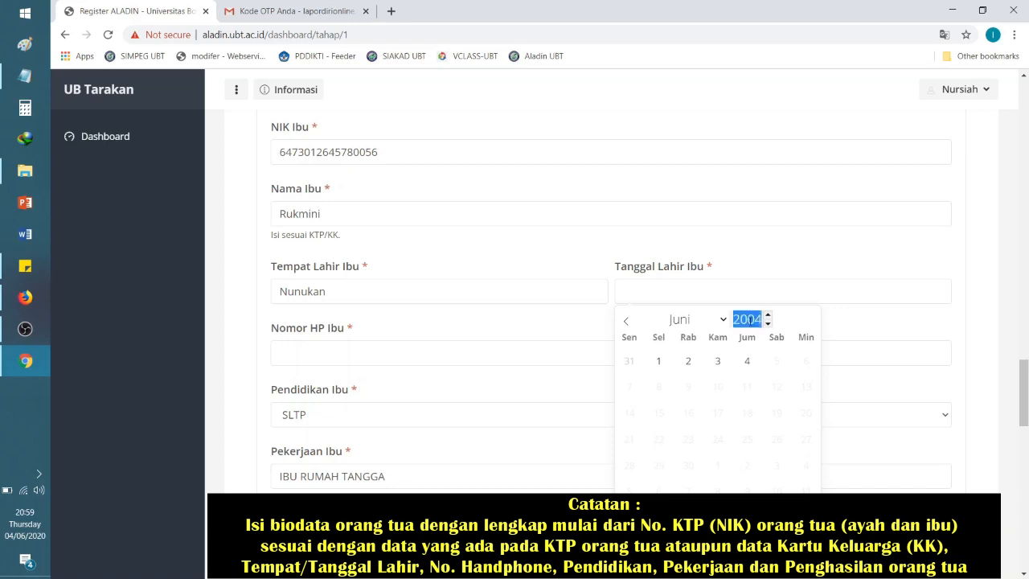
type("1980")
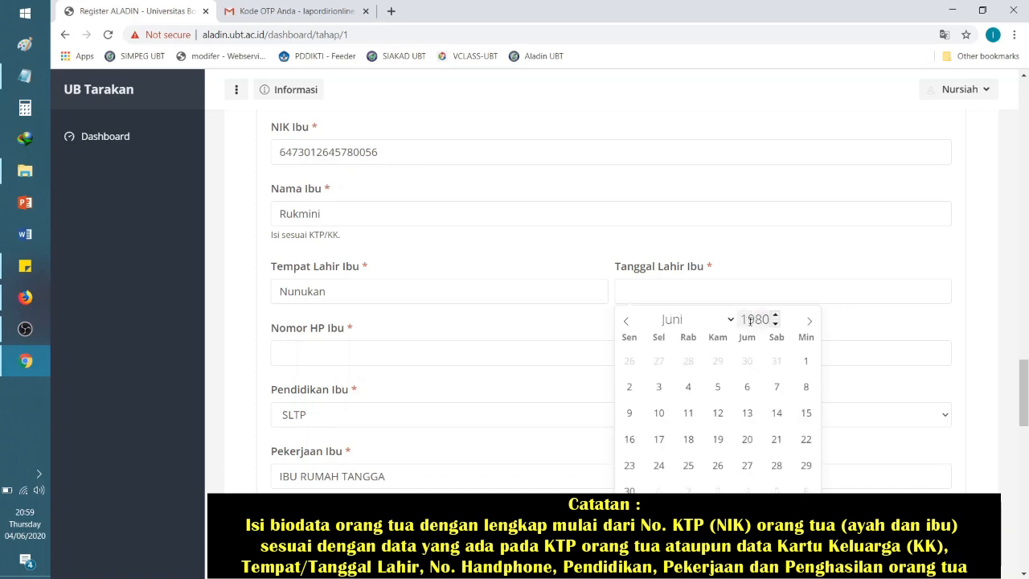
left_click(702, 324)
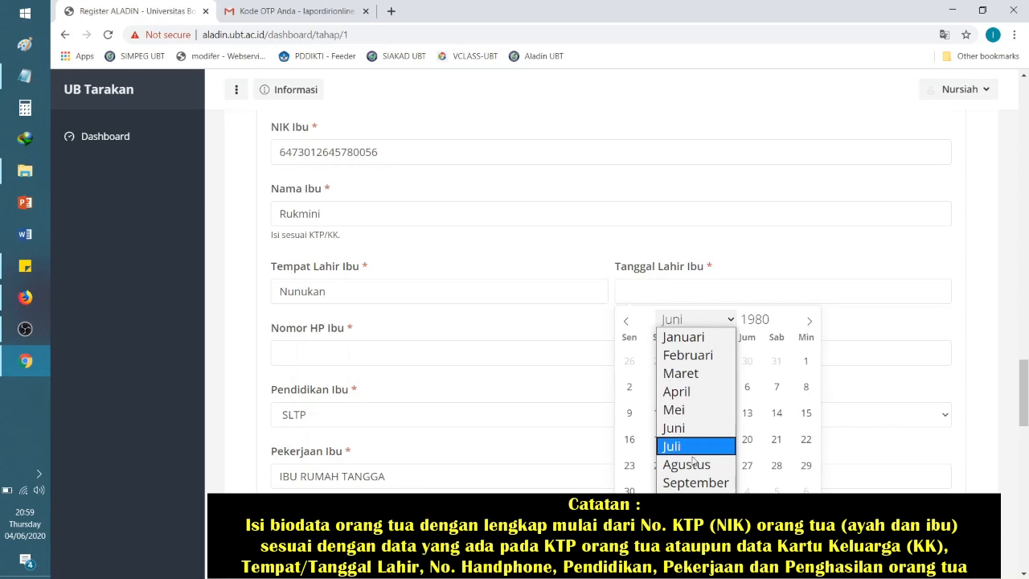
left_click(696, 482)
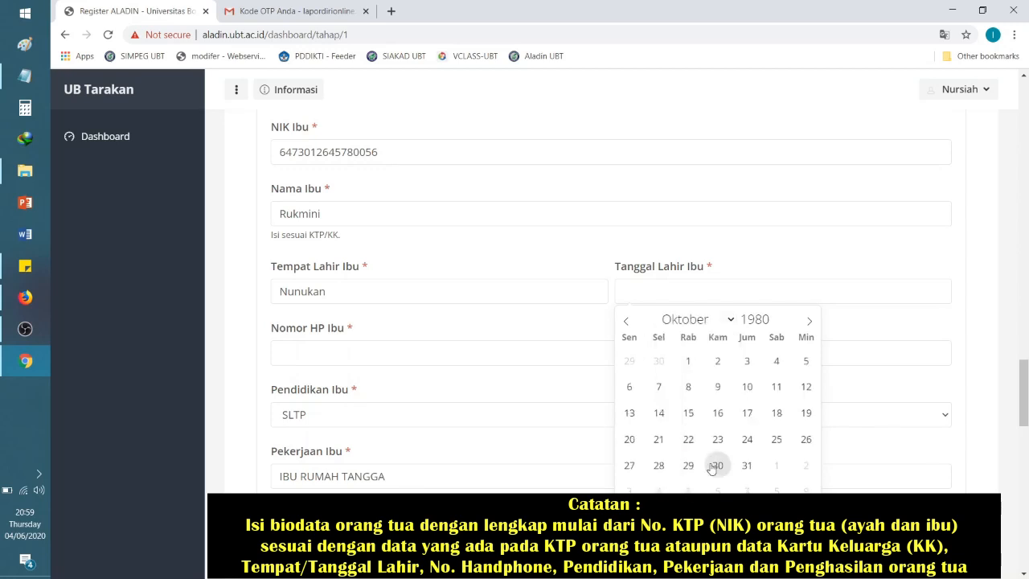
left_click(718, 413)
Step: Enter the mother's mobile phone number in Nomor HP Ibu
left_click(291, 351)
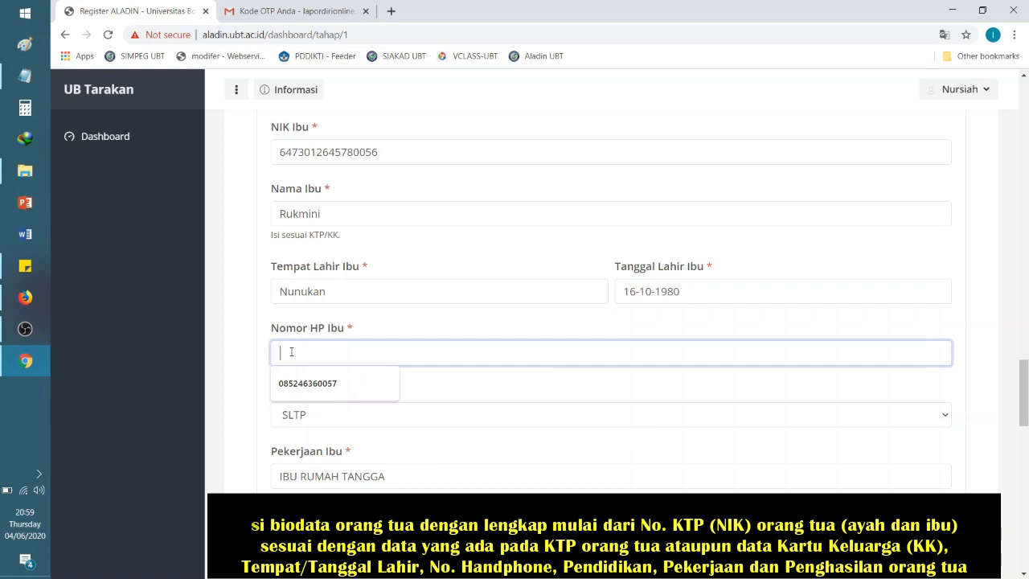
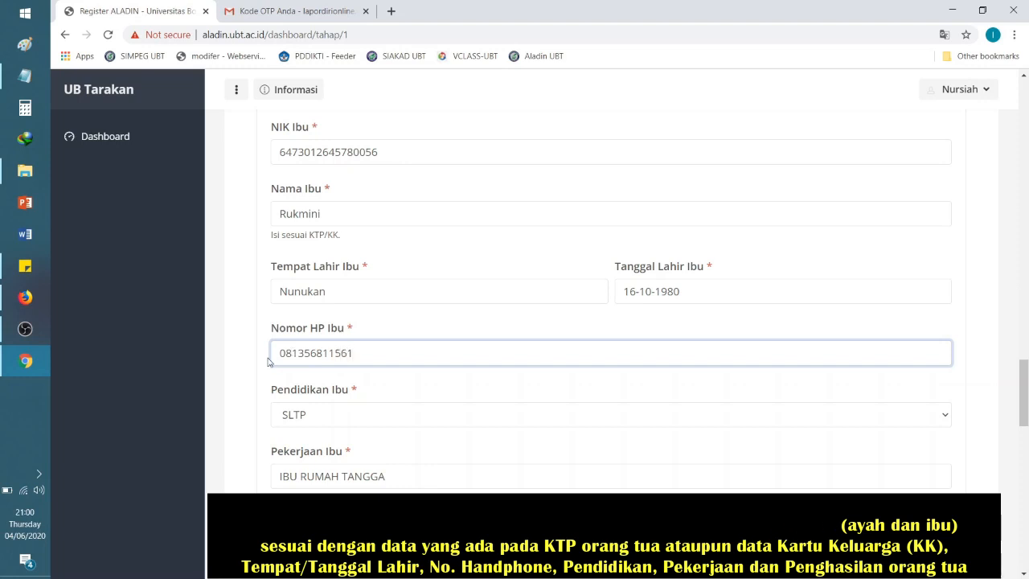
scroll(845, 390, "down", 2)
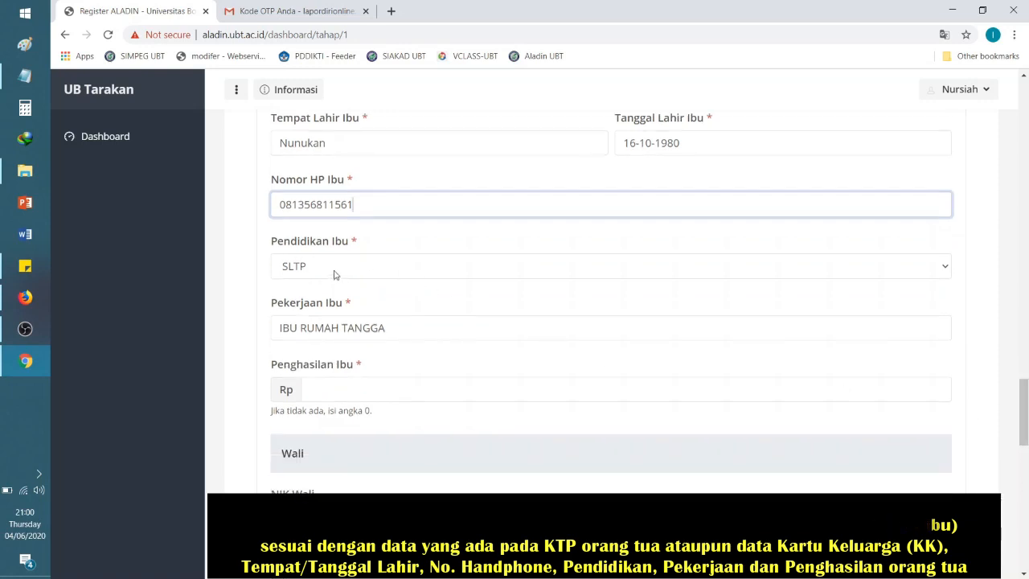
left_click(412, 325)
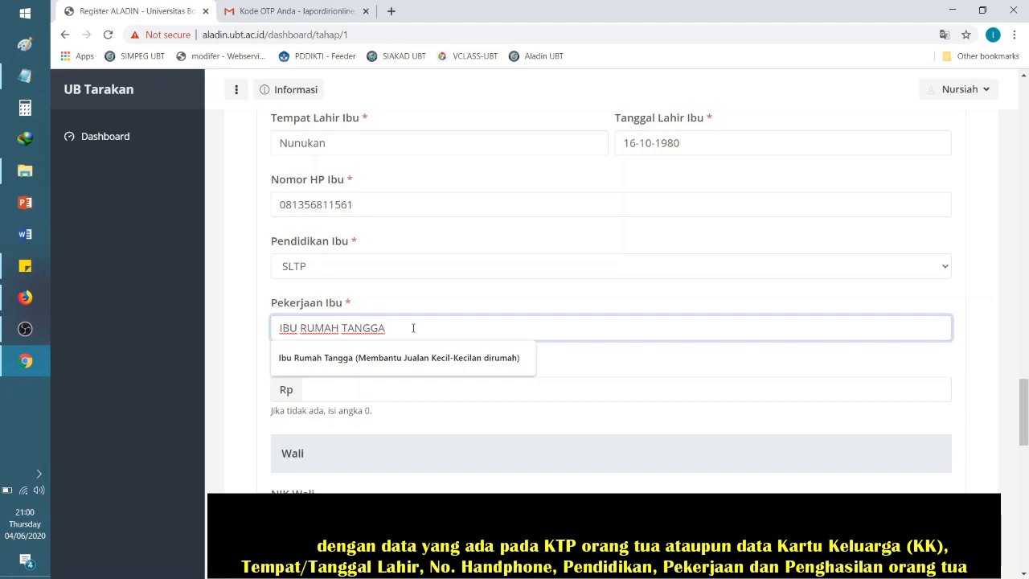
Step: Extend the mother's occupation to IBU RUMAH TANGGA (Menjual Sembako Di Rumah) and type income 1000000
type("(")
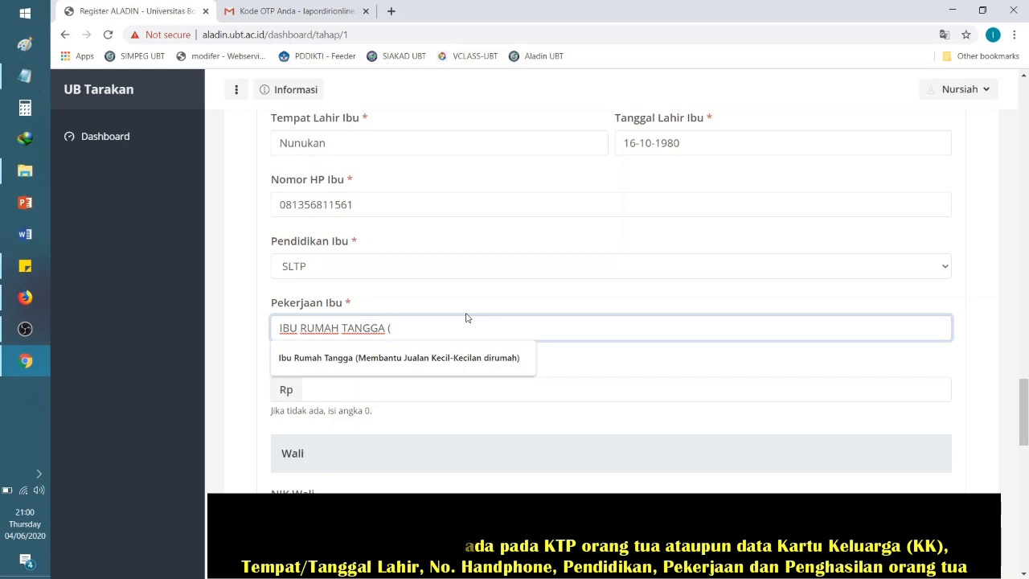
left_click(466, 307)
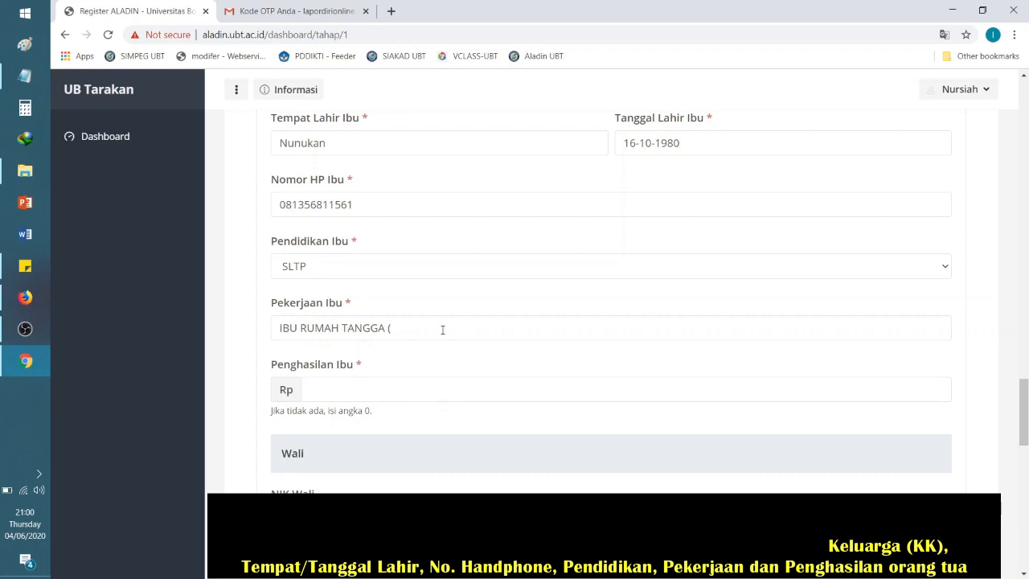
left_click(442, 329)
type("Menjual ")
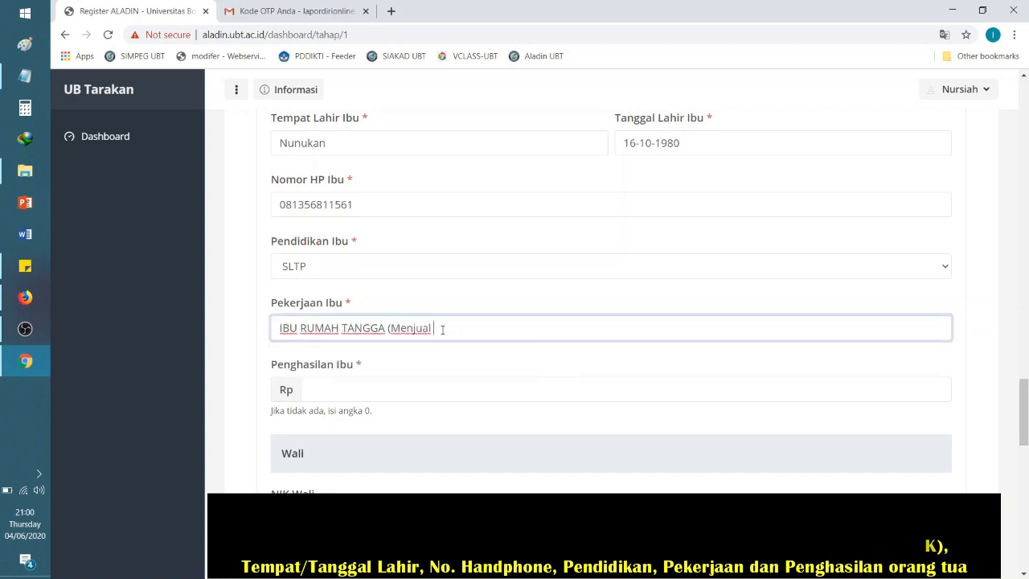
type("Sembako")
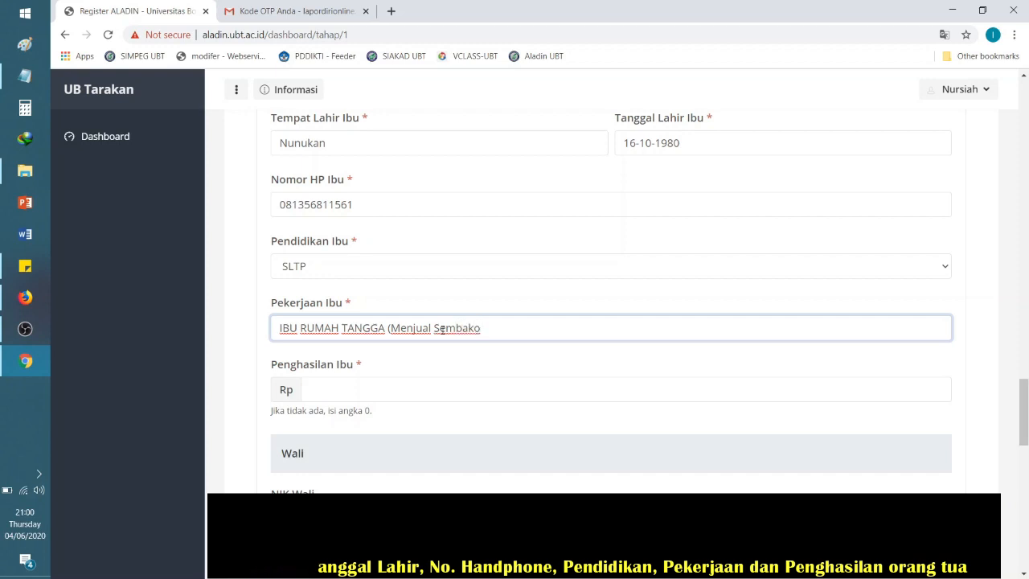
type(" ata")
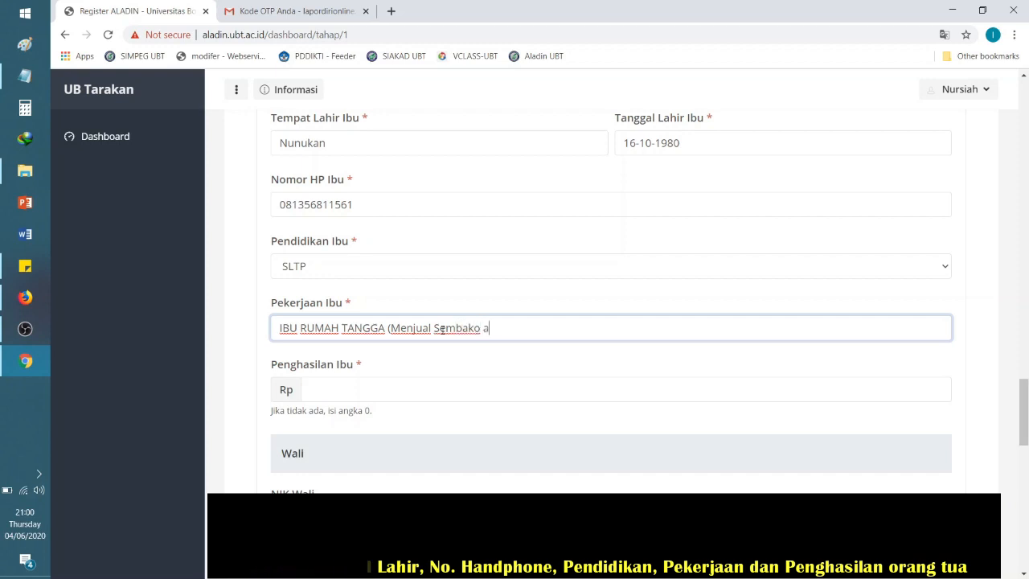
key("BackSpace")
key("BackSpace")
key("BackSpace")
type("/")
key("BackSpace")
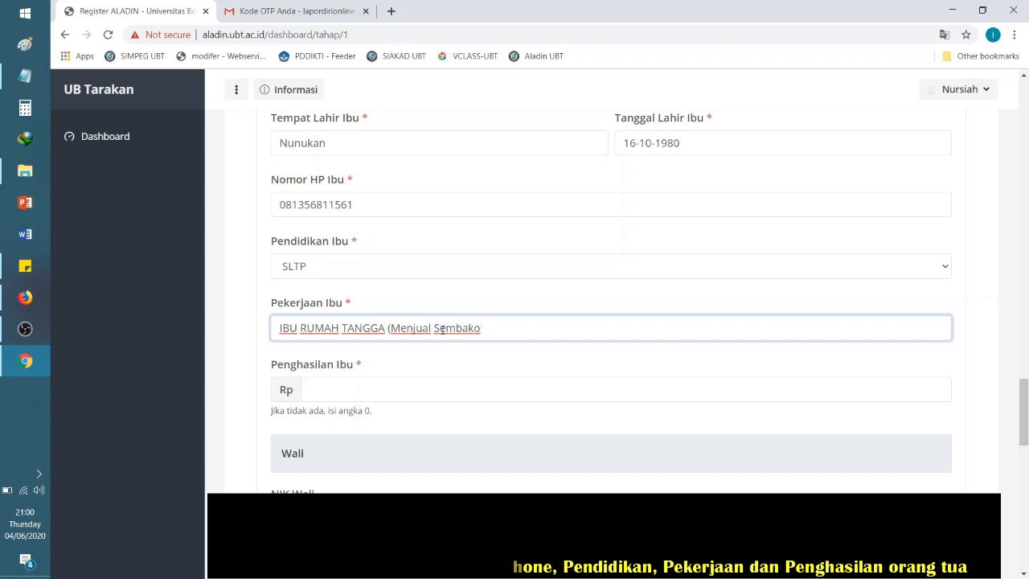
type("Di Rumah)")
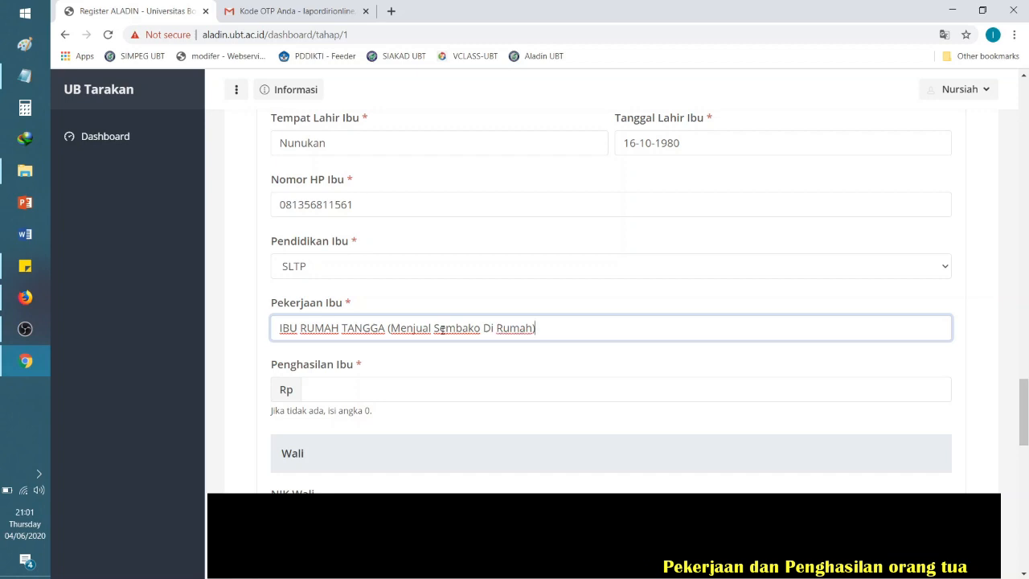
left_click(347, 399)
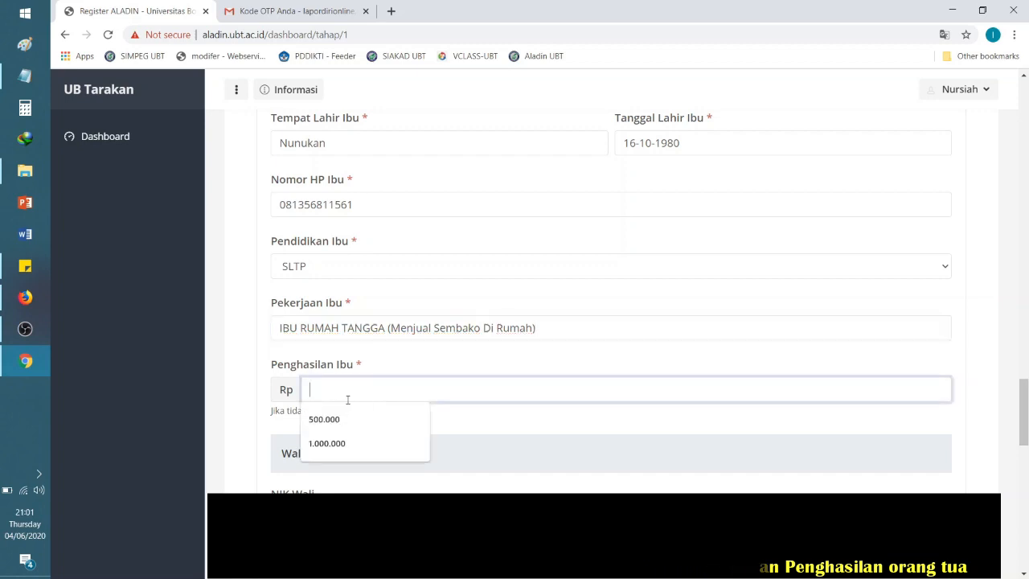
type("1000000")
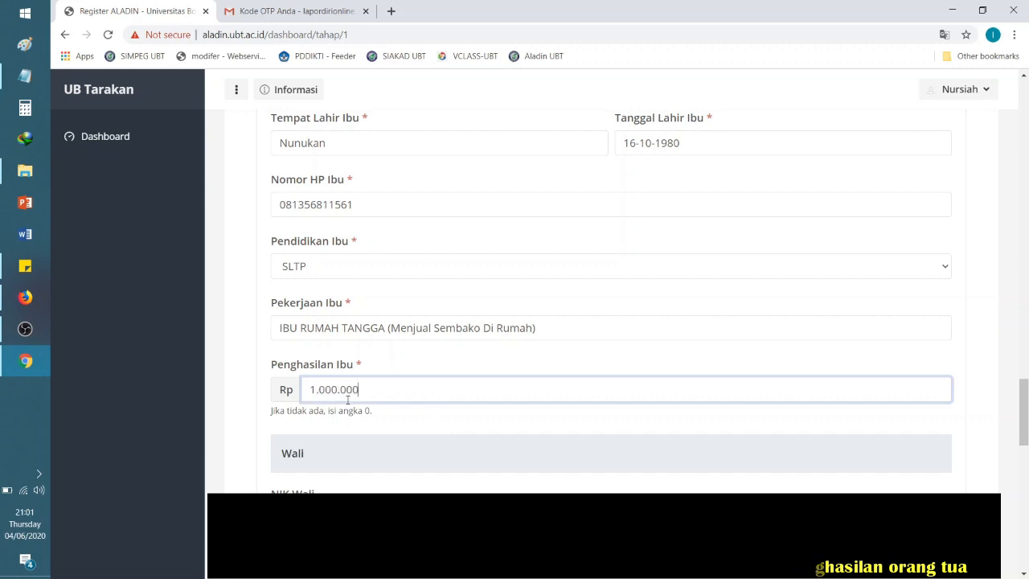
left_click_drag(1026, 391, 1026, 413)
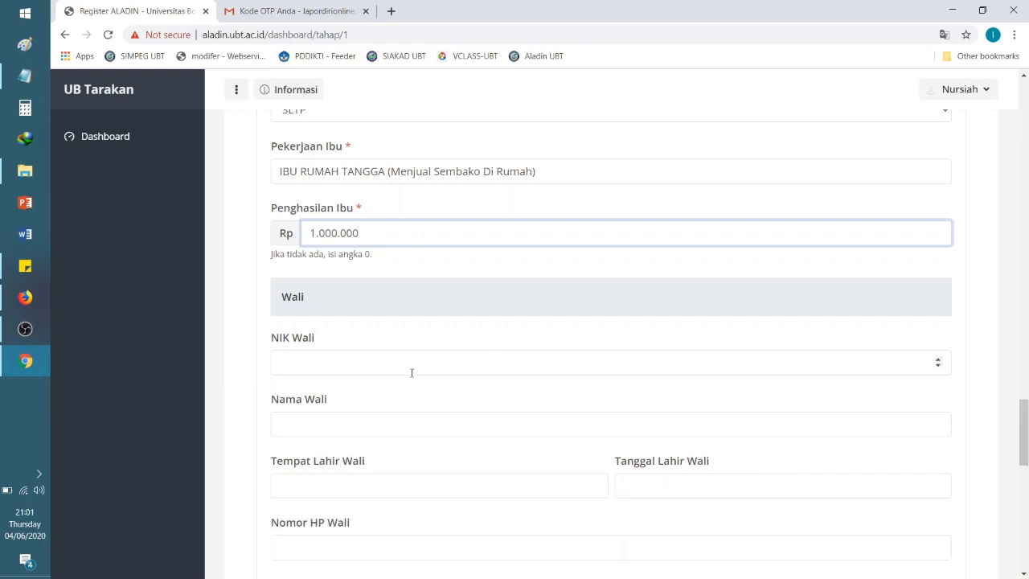
left_click(326, 309)
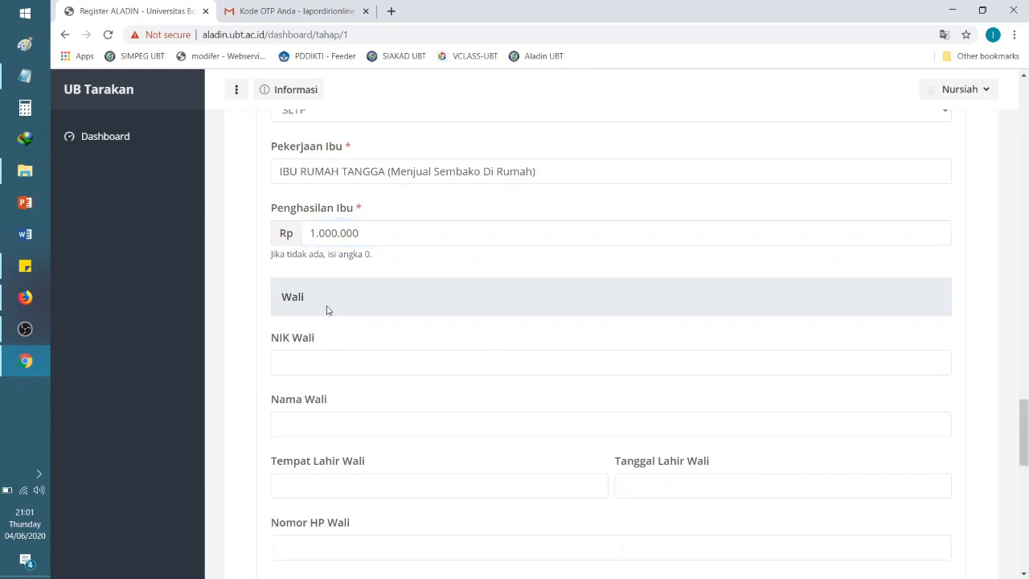
left_click_drag(1027, 434, 1026, 428)
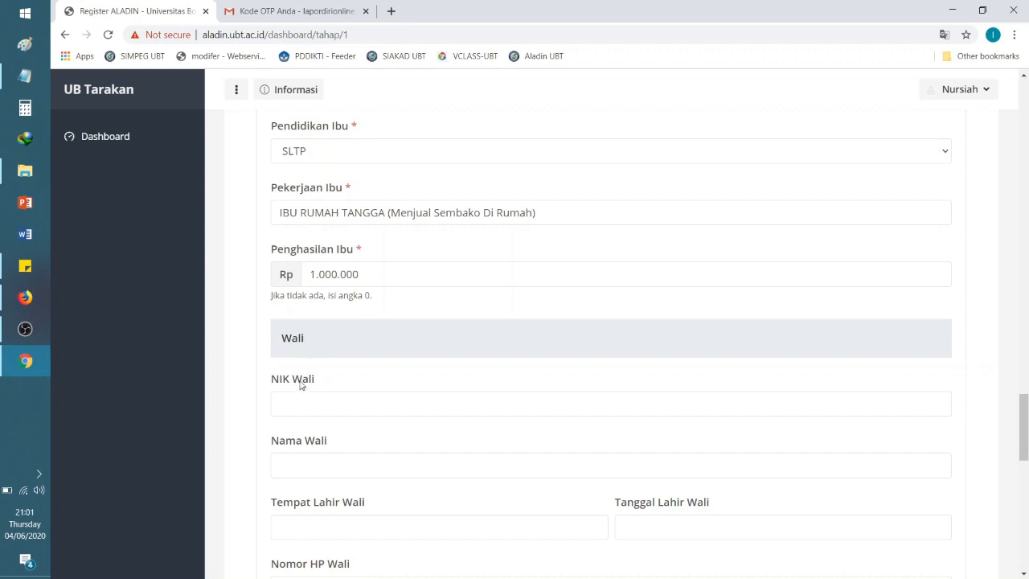
mouse_move(272, 344)
left_mouse_down()
mouse_move(311, 349)
mouse_move(268, 348)
left_mouse_up()
left_click(309, 347)
left_click_drag(1025, 446, 1026, 476)
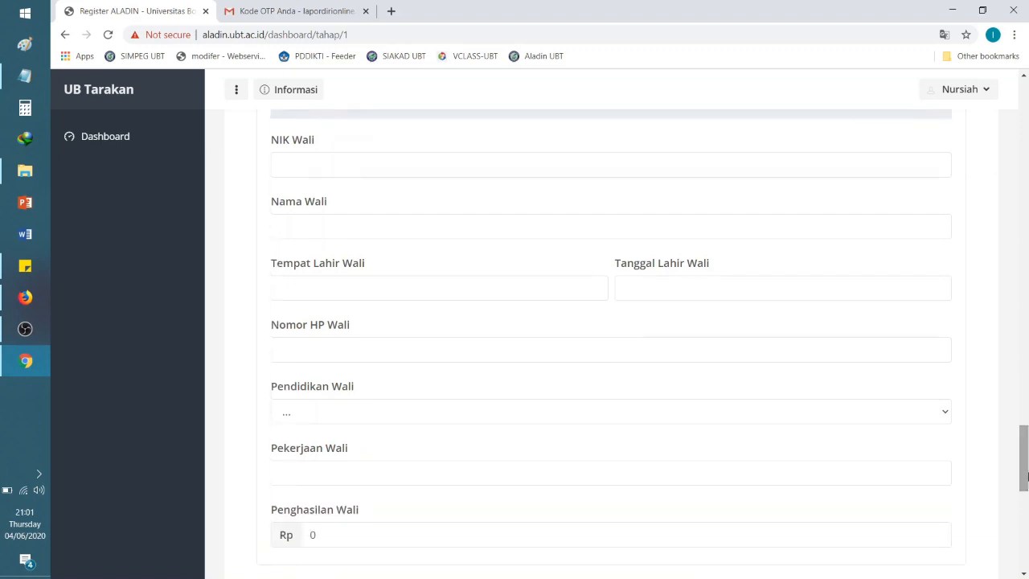
left_click(356, 165)
left_click(350, 219)
left_click_drag(1025, 446, 1025, 430)
left_click(373, 245)
left_click_drag(1025, 426, 1026, 492)
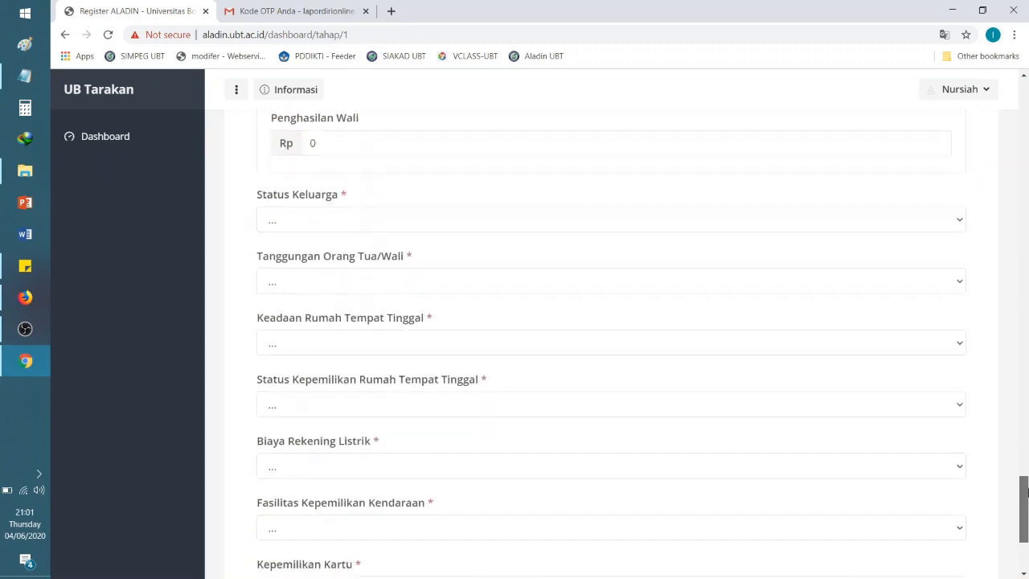
Step: Set family status Lengkap, dependents > 4 Orang, Rumah Semi Permanen, and Kontrak/Sewa tahunan ownership
left_click(304, 227)
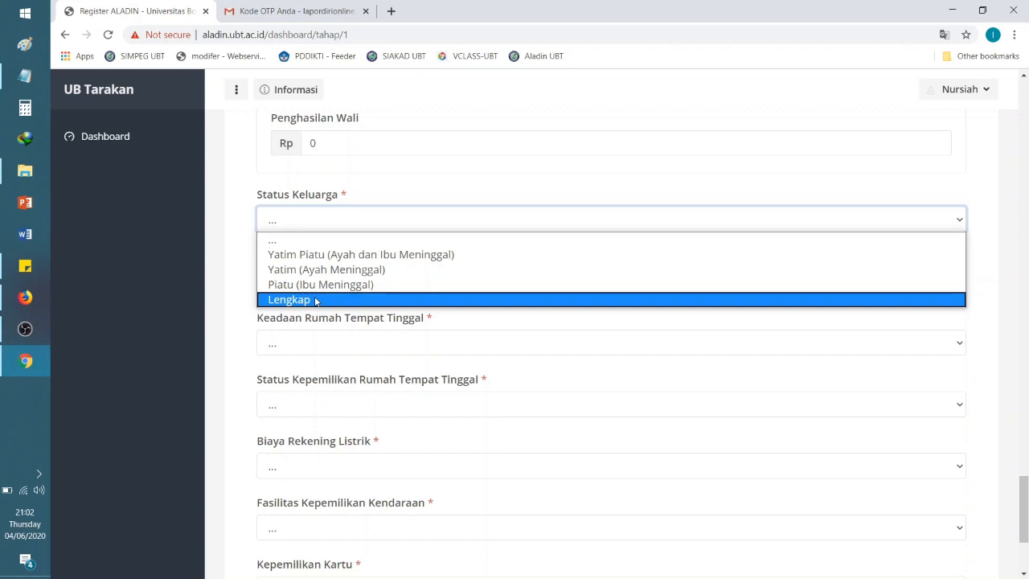
left_click(315, 300)
left_click(318, 287)
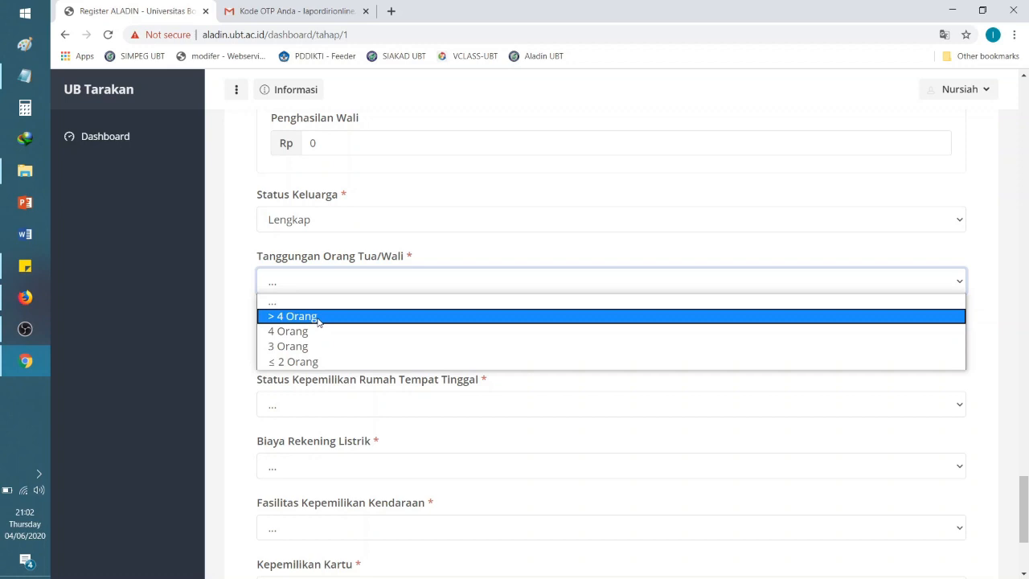
left_click(319, 317)
left_click(338, 347)
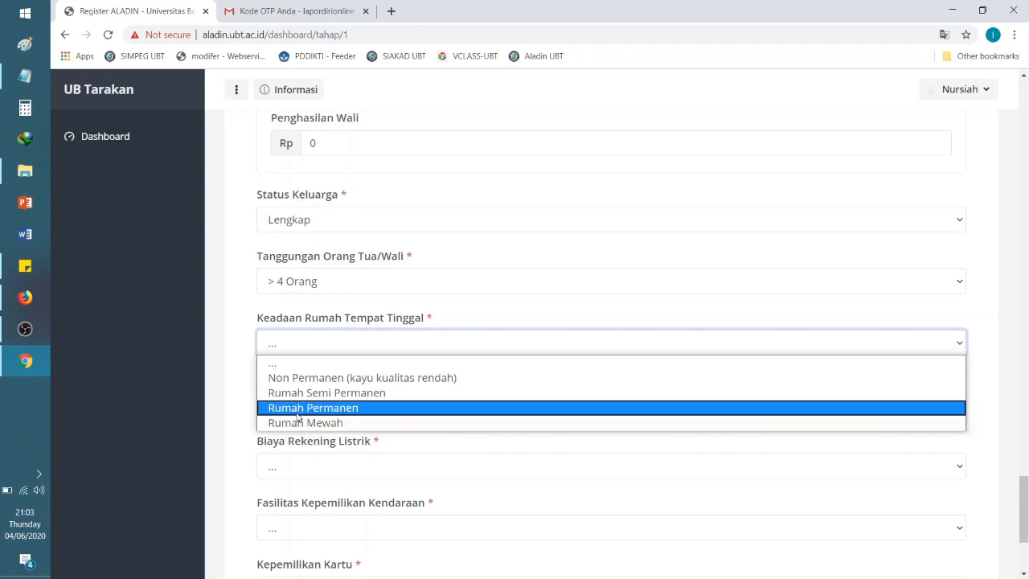
left_click(300, 399)
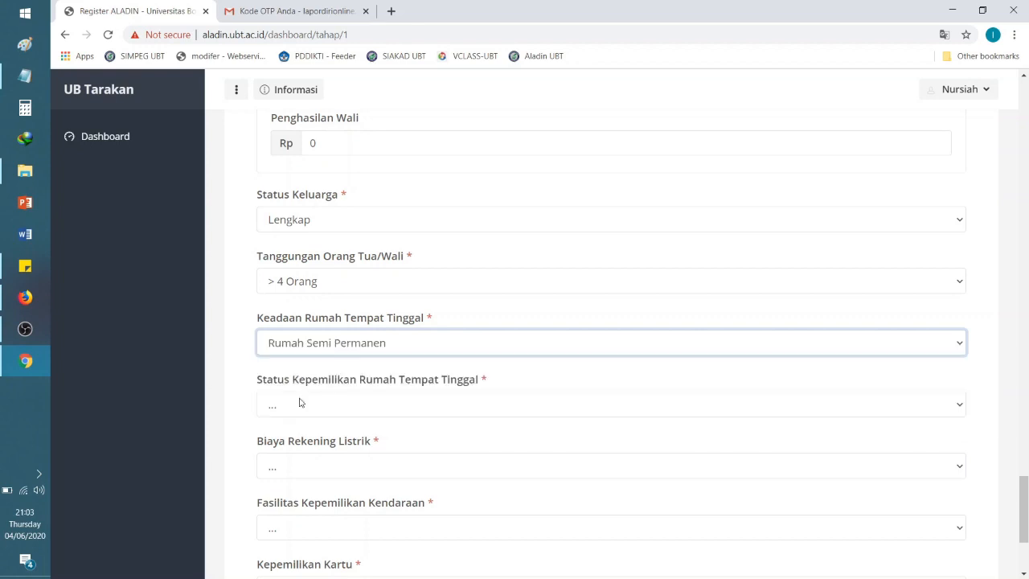
left_click(300, 402)
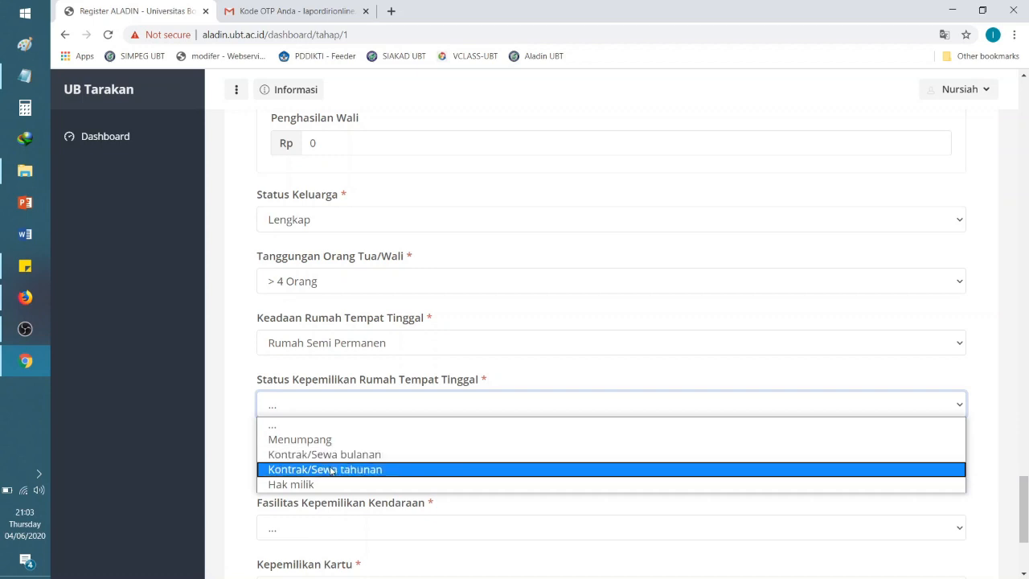
left_click(331, 470)
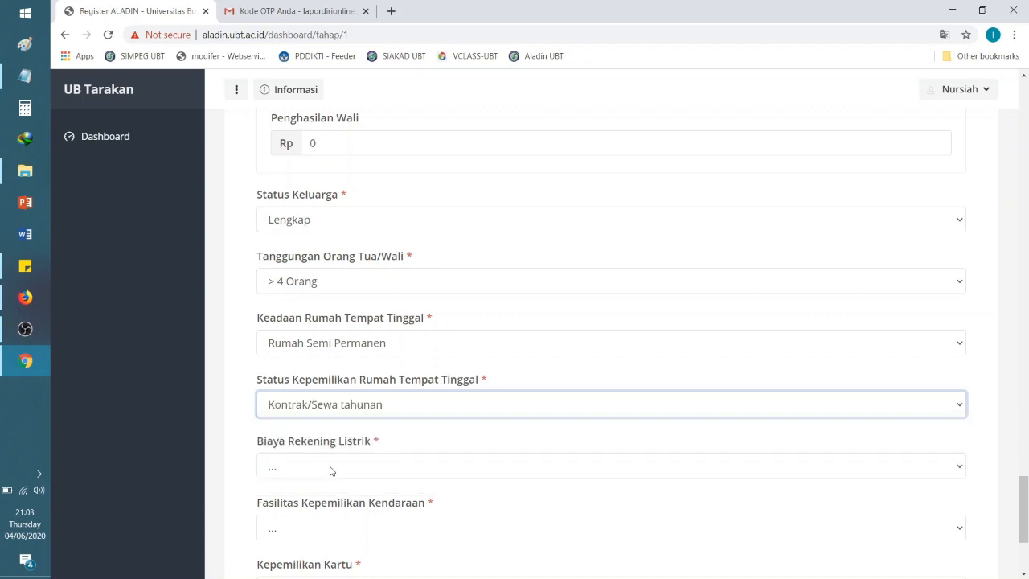
left_click(329, 469)
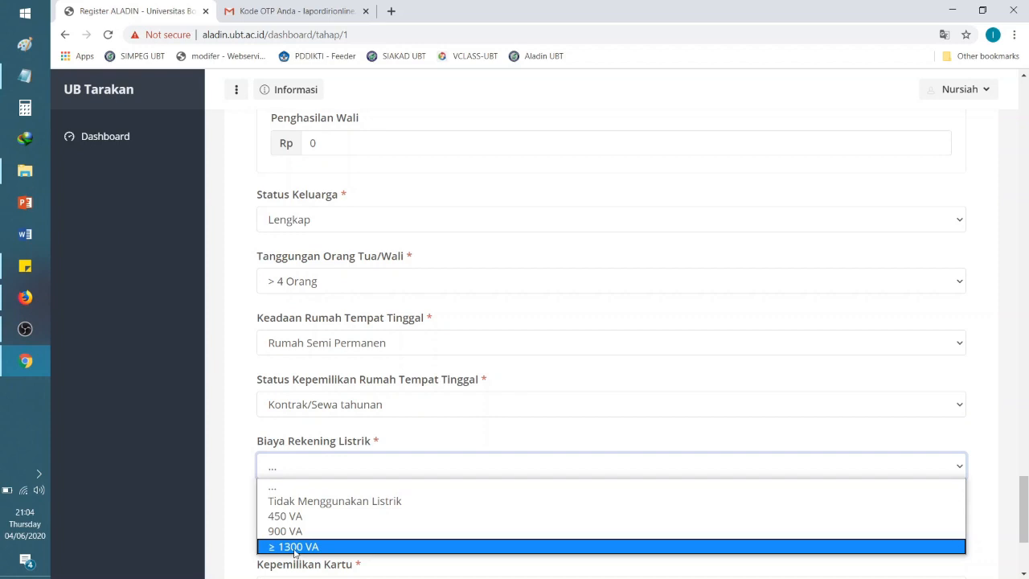
Step: Choose 900 VA electricity, 1-2 Motor vehicle ownership, and KIP card ownership
left_click(296, 531)
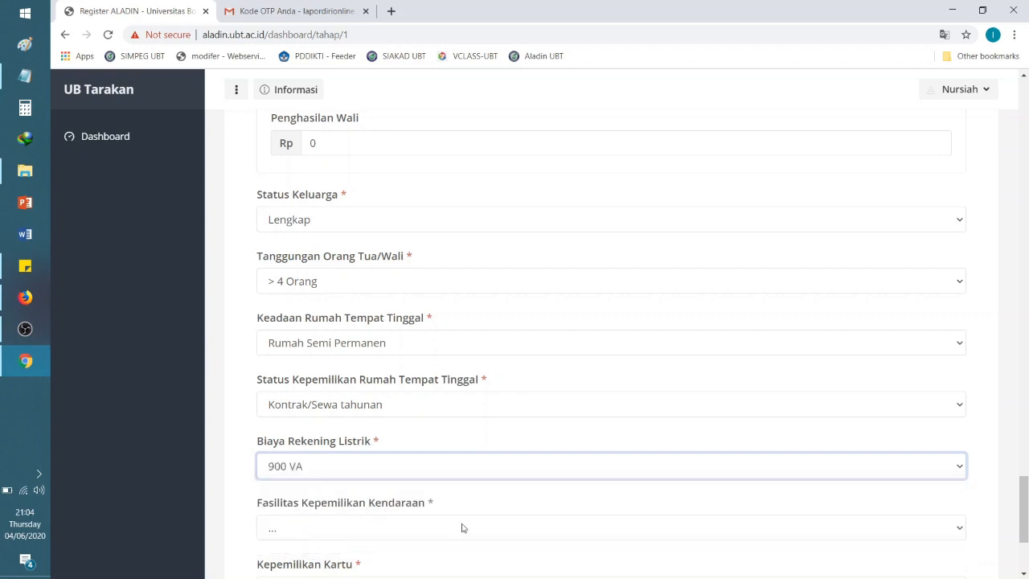
scroll(1025, 519, "down", 3)
left_click(372, 336)
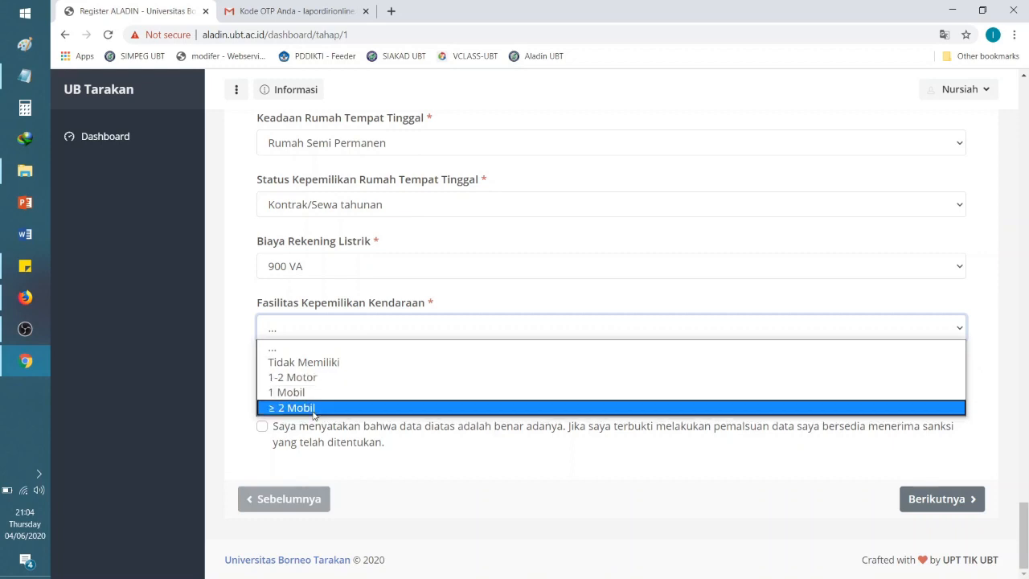
left_click(314, 377)
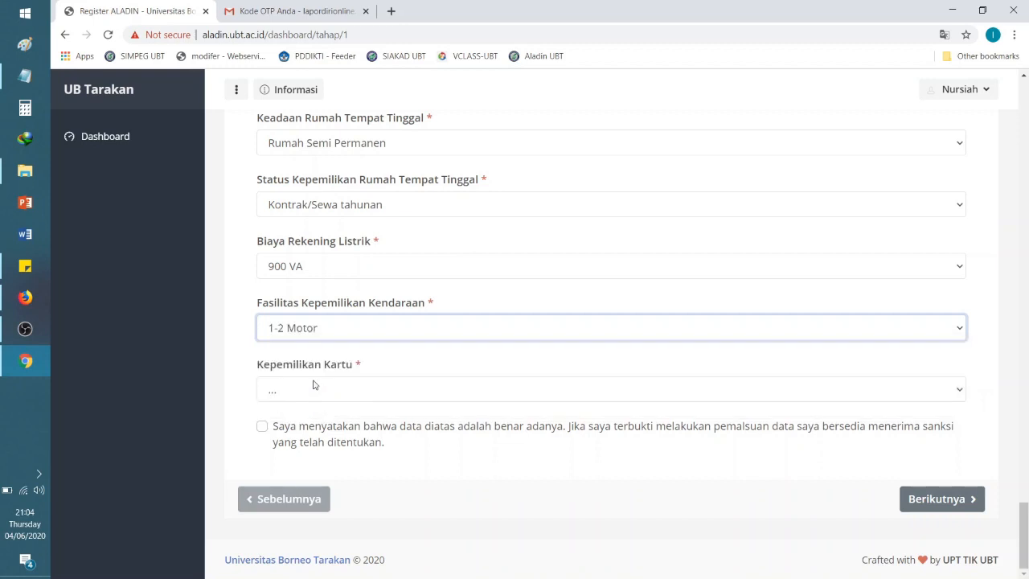
left_click(314, 384)
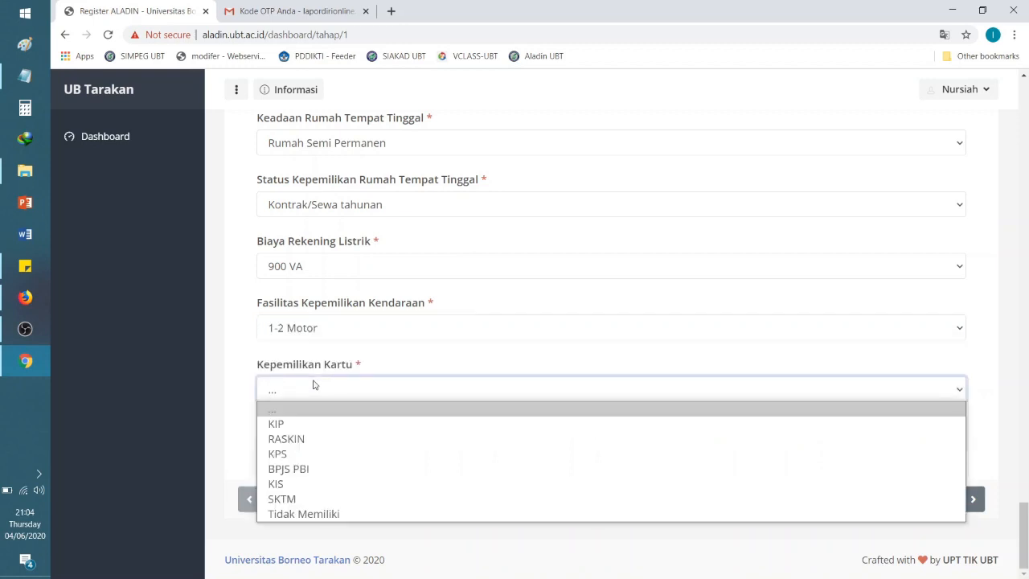
left_click(314, 424)
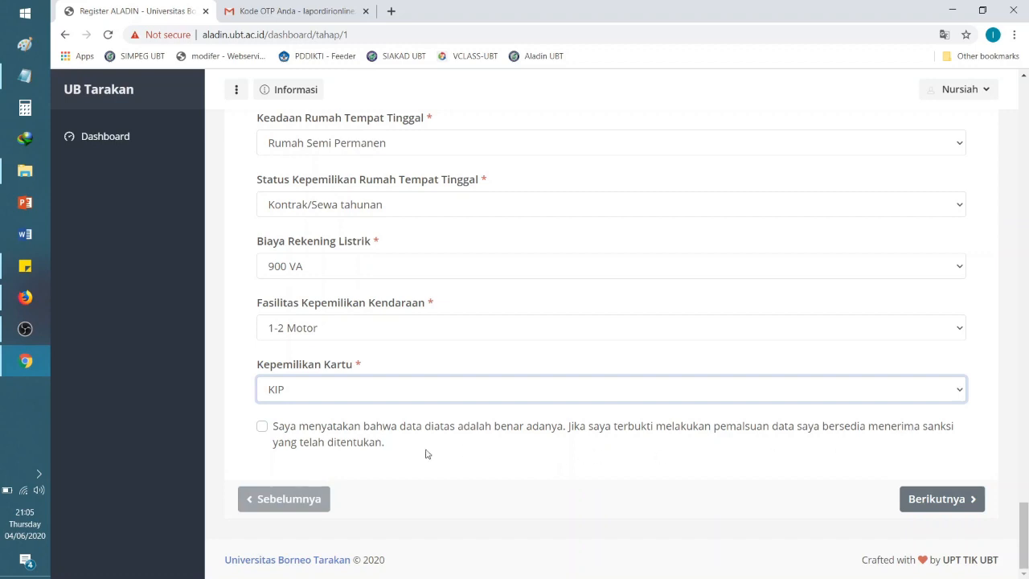
Step: Tick the declaration that the entered data is true and submit Tahap 1 with Berikutnya
left_click(262, 432)
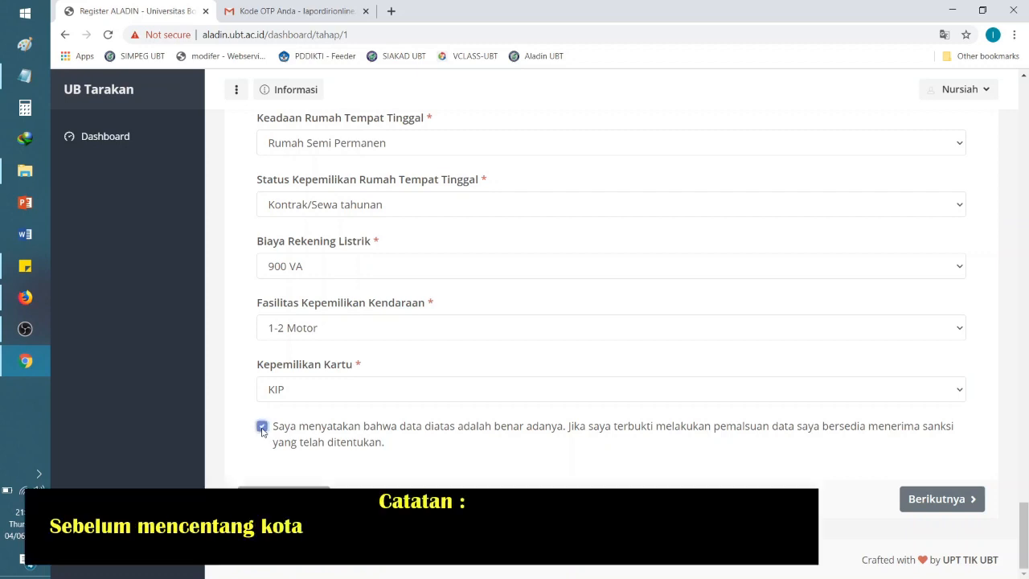
left_click_drag(1025, 537, 1021, 563)
right_click(1026, 165)
left_click(1026, 145)
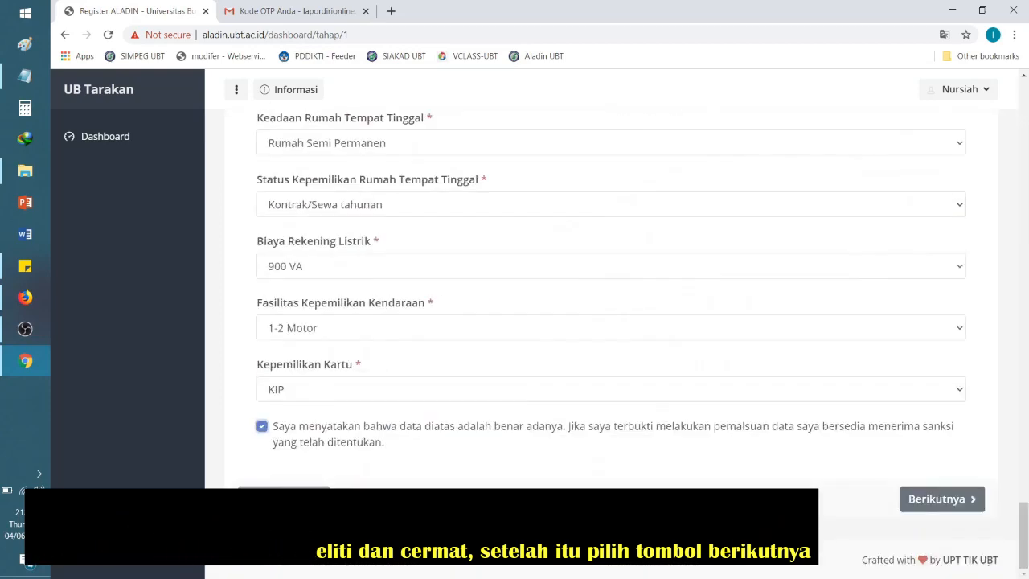
left_click(952, 503)
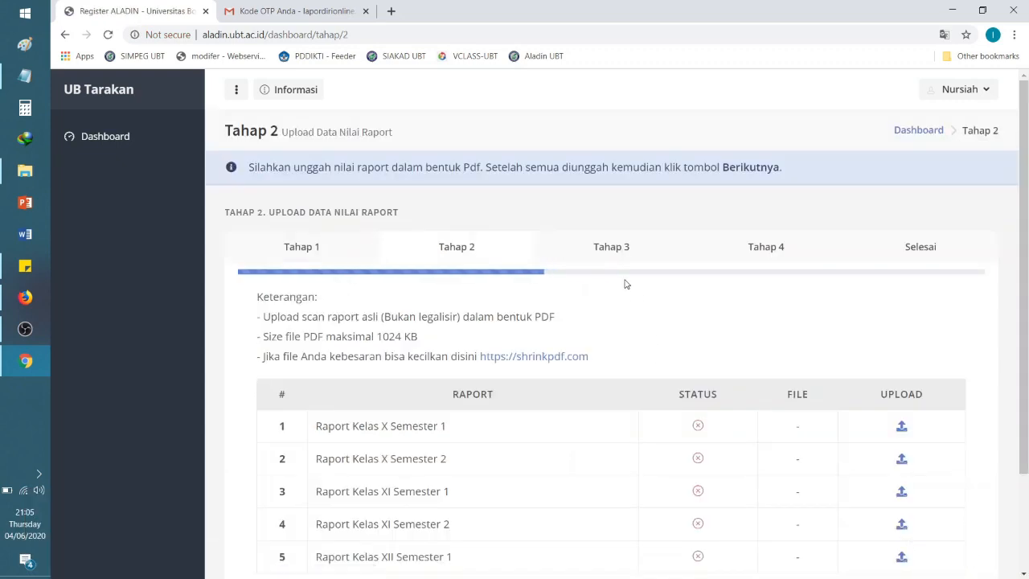
Step: From the Tahap 2 page, open the shrinkpdf.com compression link, then close that tab
scroll(1027, 225, "down", 1)
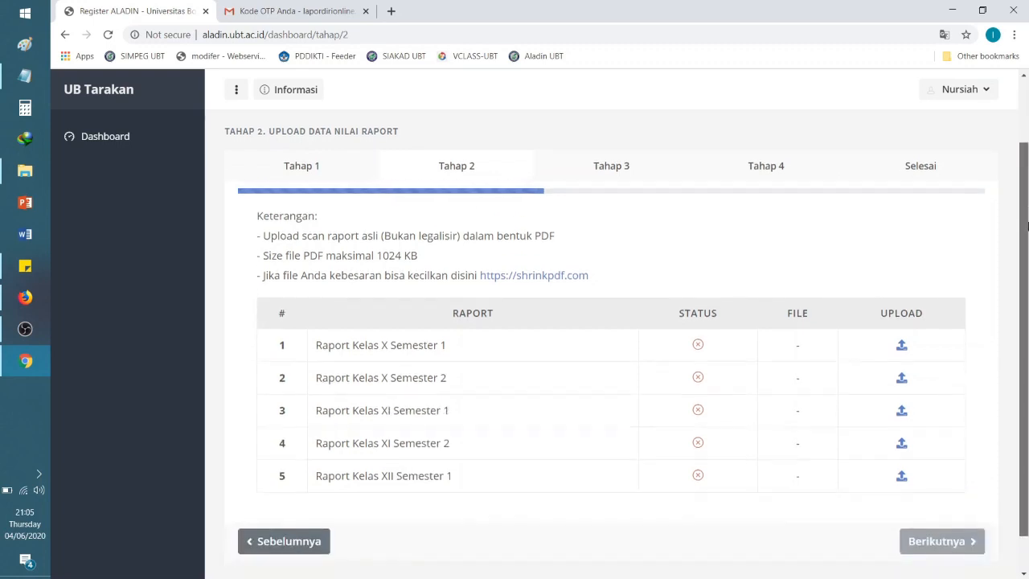
scroll(1027, 226, "up", 1)
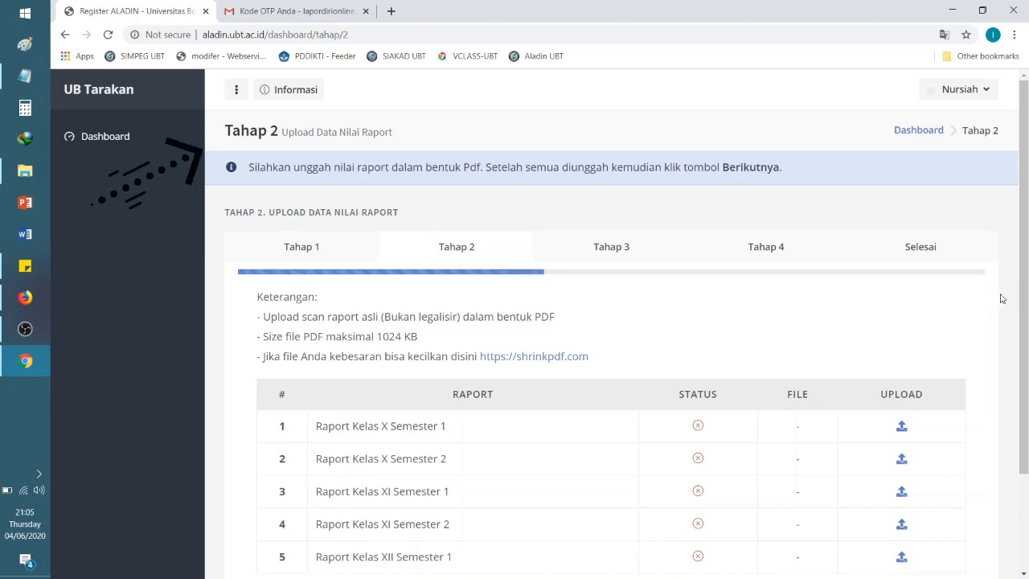
scroll(1023, 341, "down", 1)
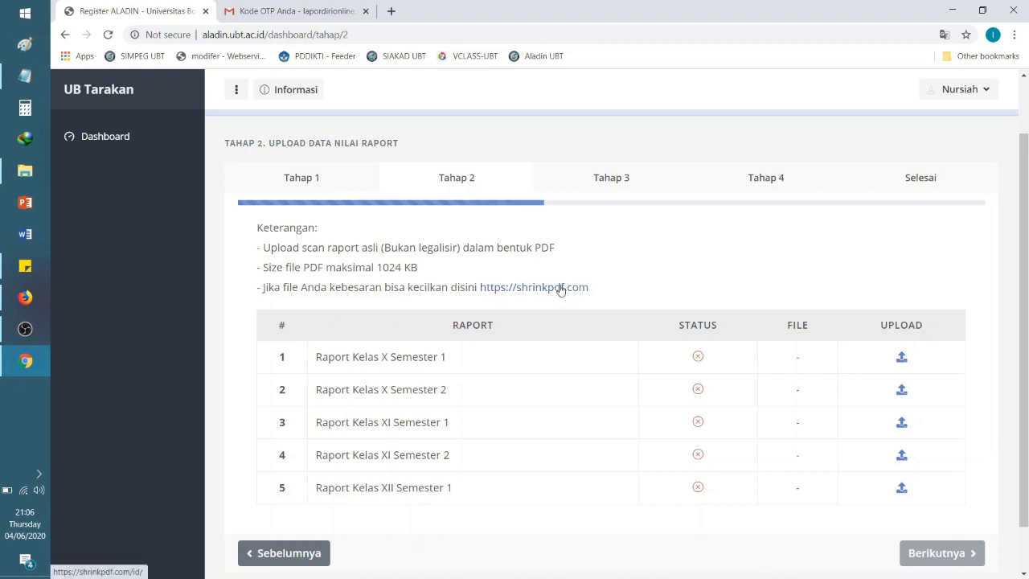
left_click_drag(480, 290, 593, 291)
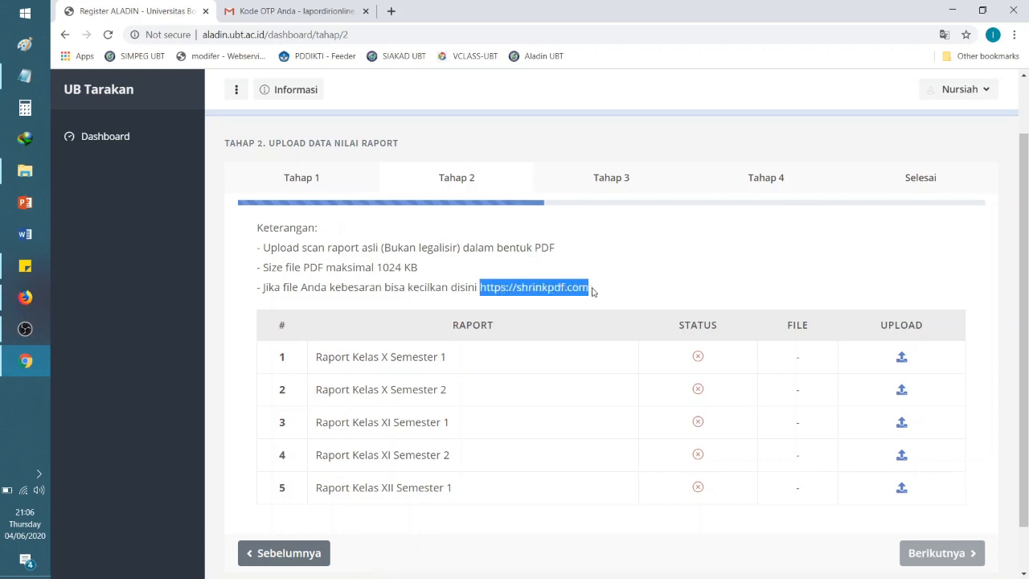
left_click(656, 277)
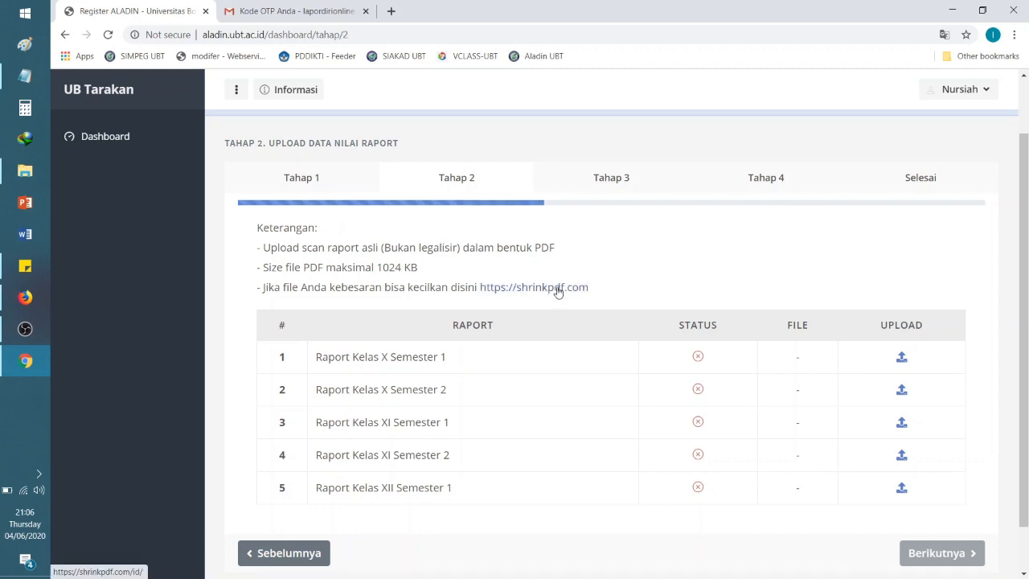
left_click(558, 289)
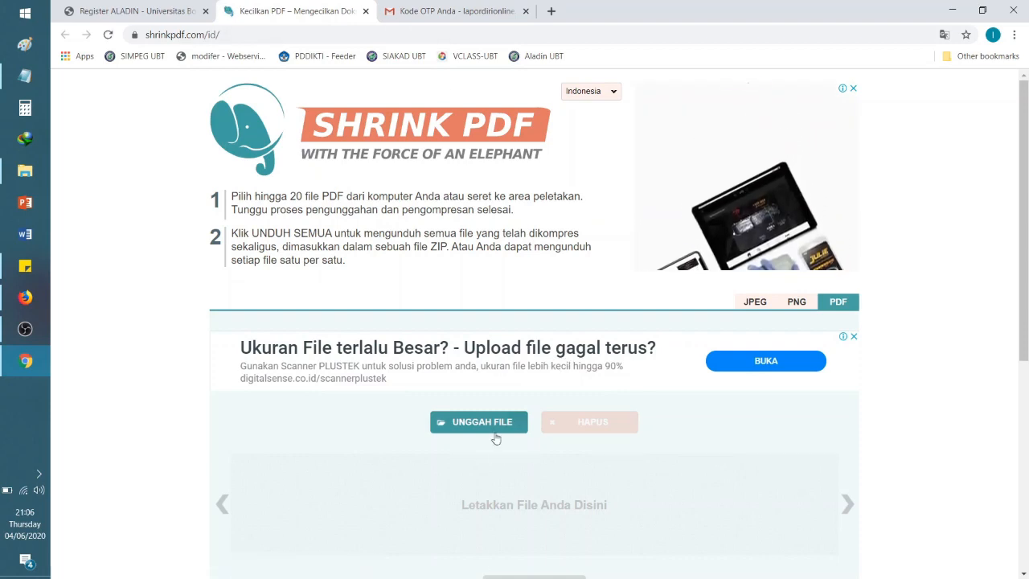
left_click(365, 11)
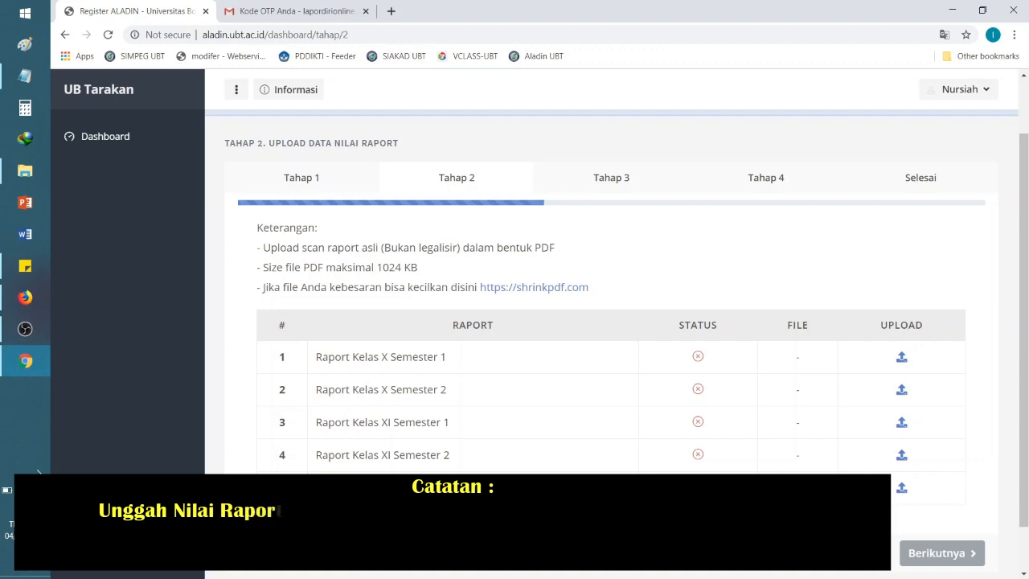
mouse_move(698, 359)
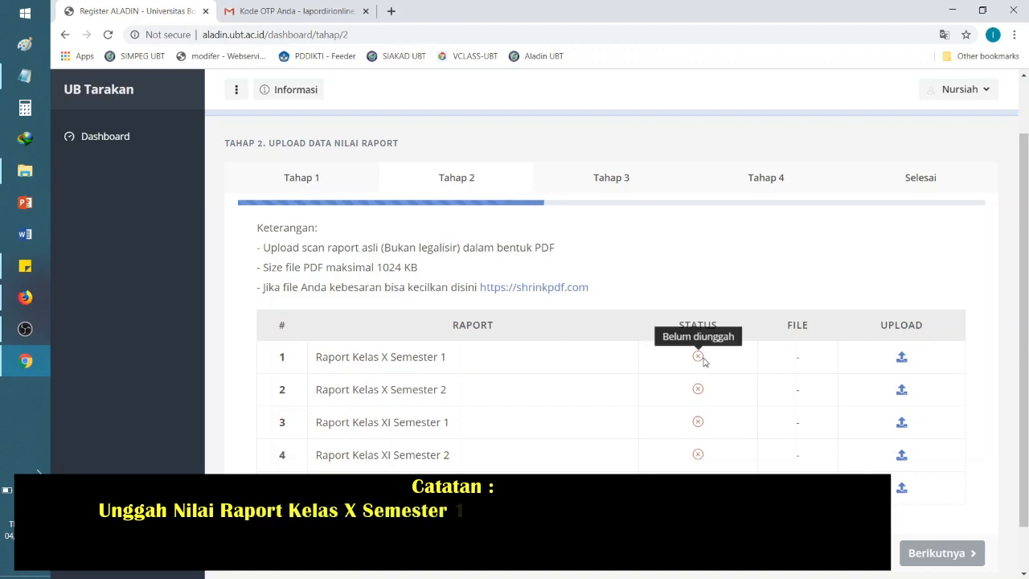
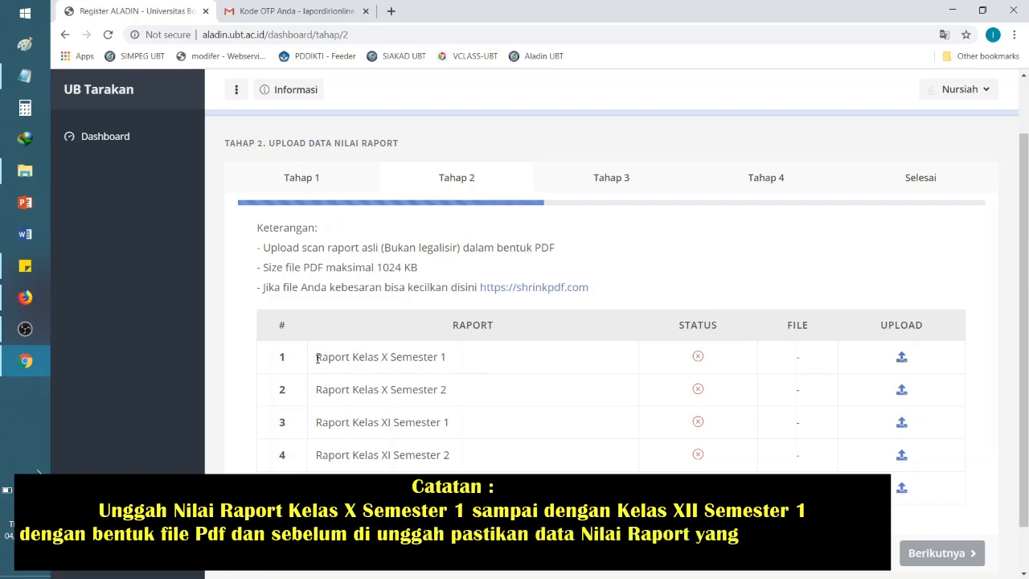
Step: Upload 'Nilai Raport Semester 1 (Kls X_I).pdf' from Upload Berkas Raport (ASLI) to the Kelas X Semester 1 row
left_click_drag(323, 359, 455, 360)
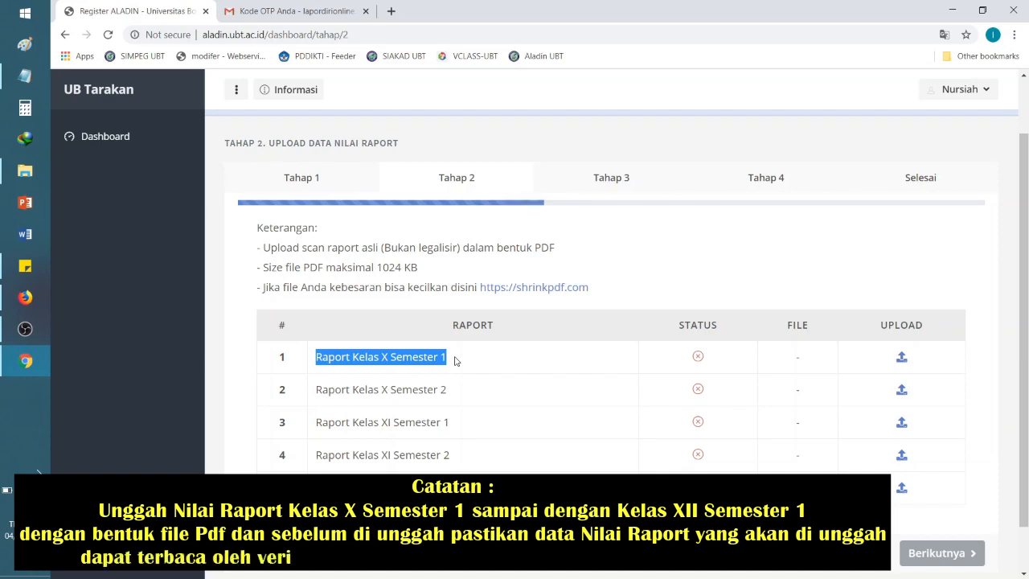
left_click(318, 360)
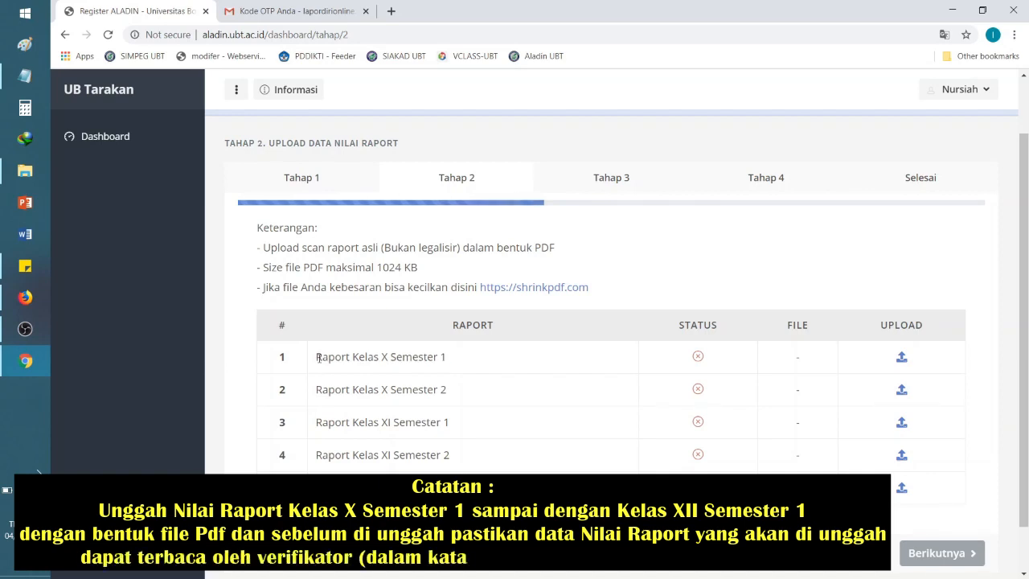
left_click_drag(318, 359, 450, 360)
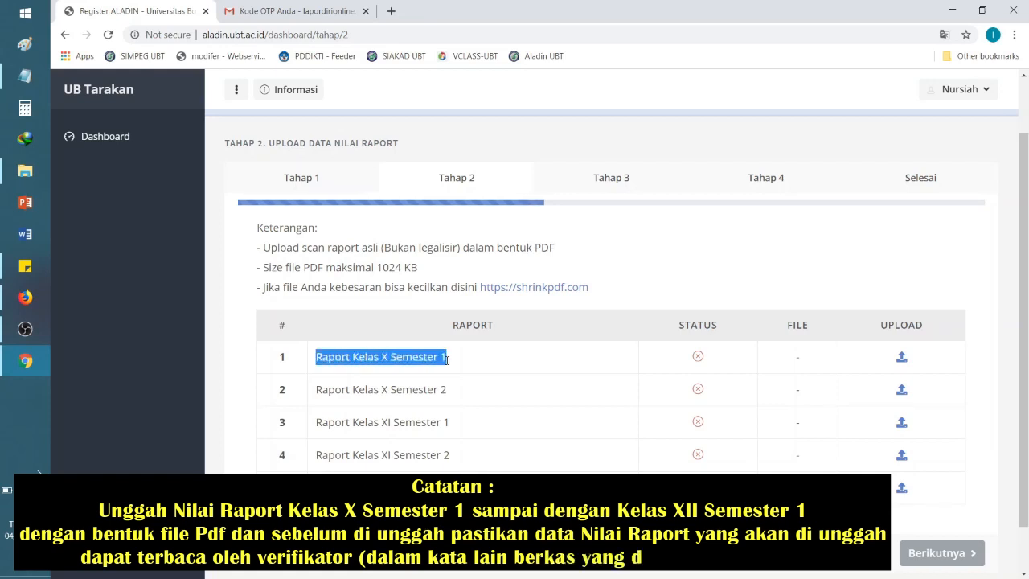
left_click(901, 357)
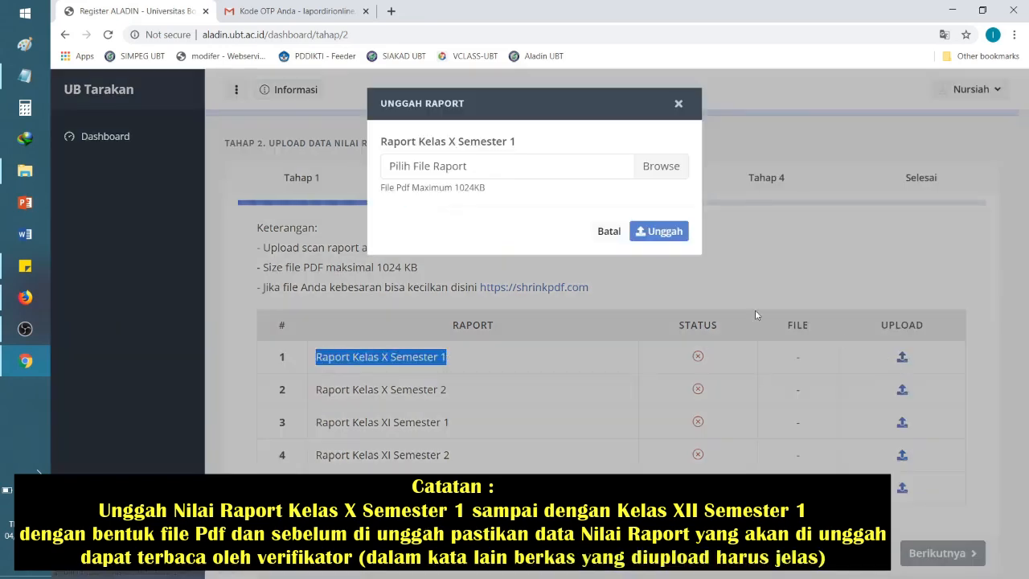
left_click(677, 169)
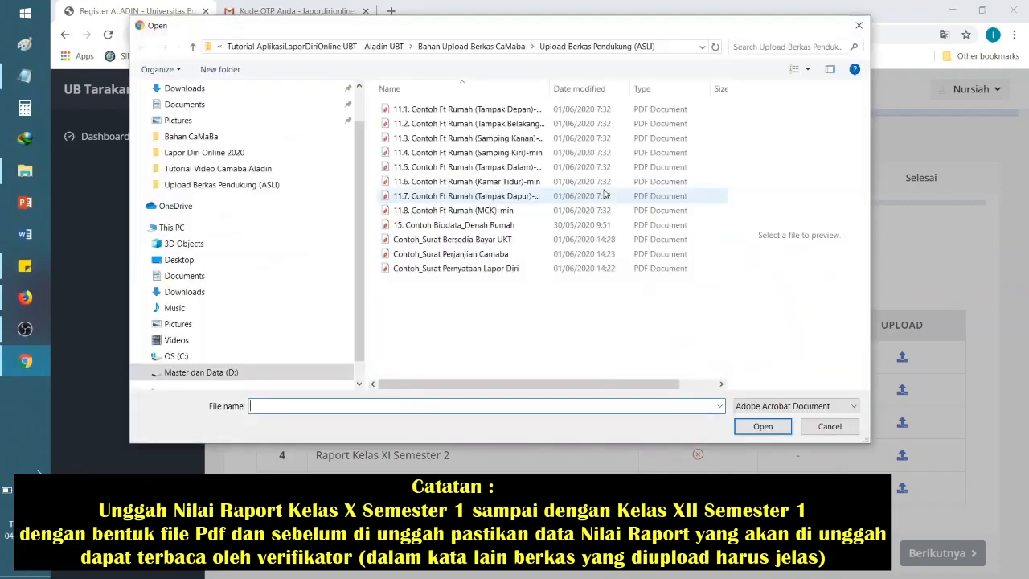
left_click(488, 48)
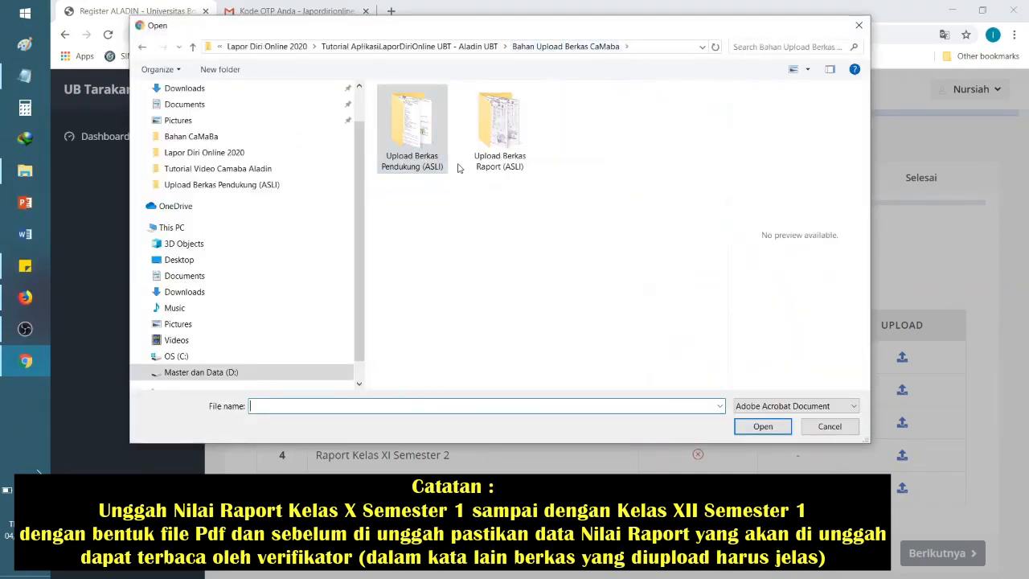
double_click(494, 109)
left_click(443, 110)
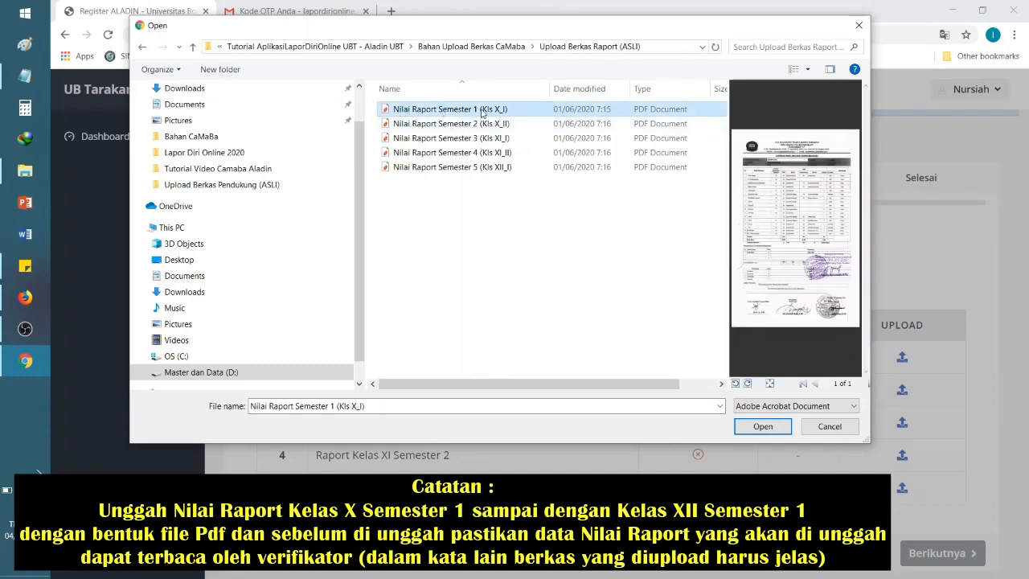
left_click(762, 426)
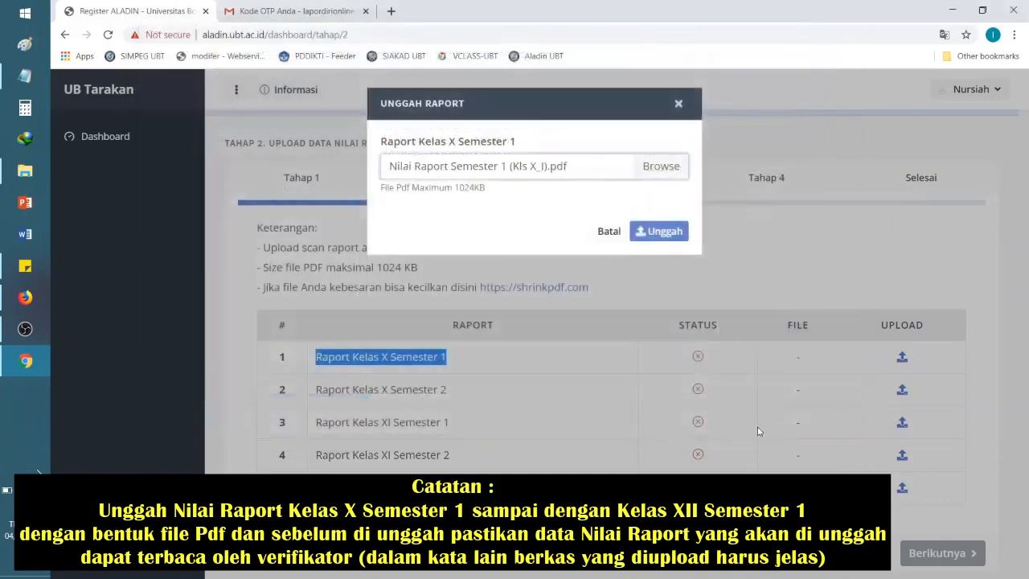
left_click(666, 233)
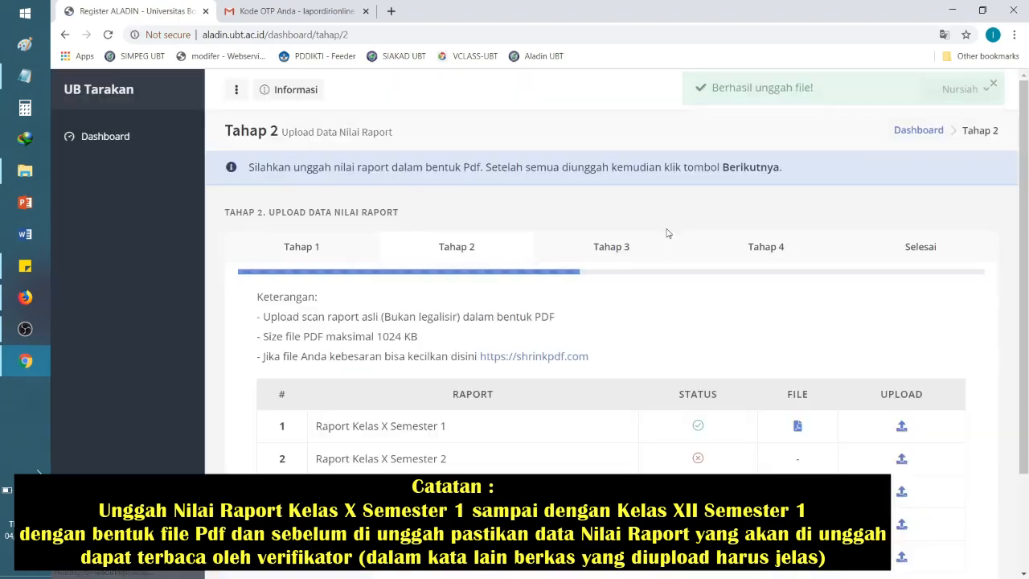
Step: Attach 'Nilai Raport Semester 2 (Kls X_II).pdf' to the Raport Kelas X Semester 2 row and upload it
scroll(667, 248, "down", 2)
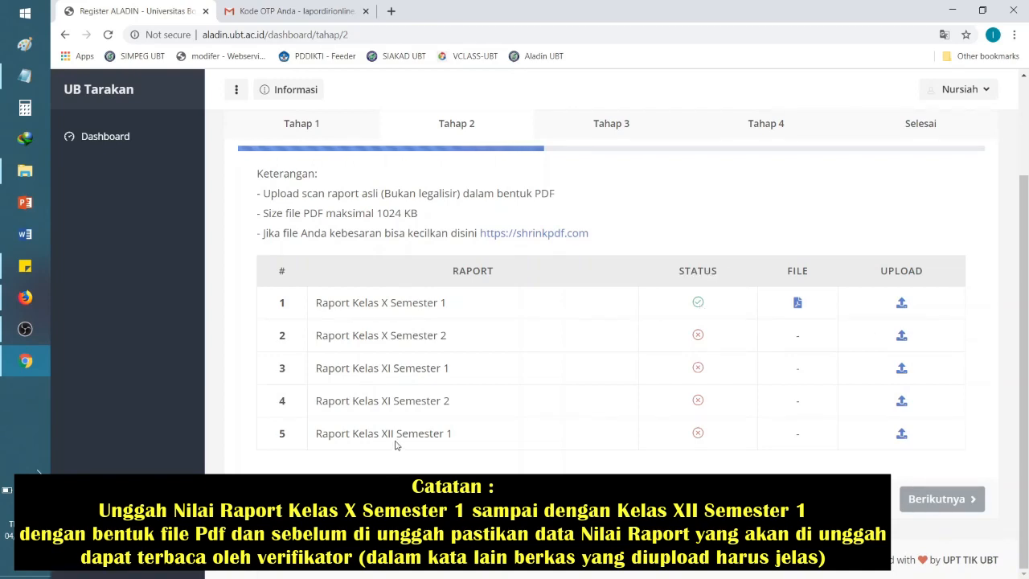
left_click(901, 336)
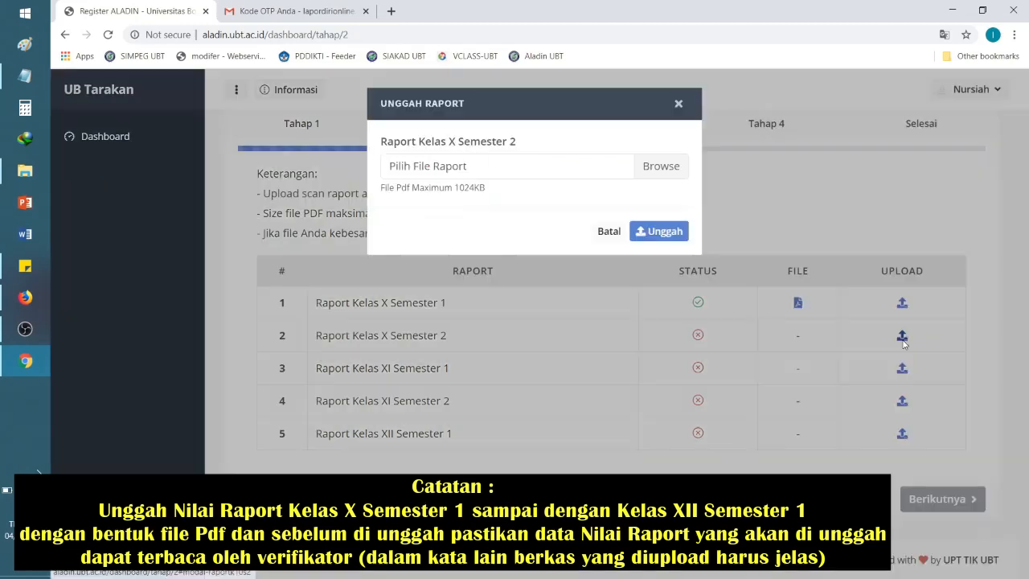
left_click(660, 166)
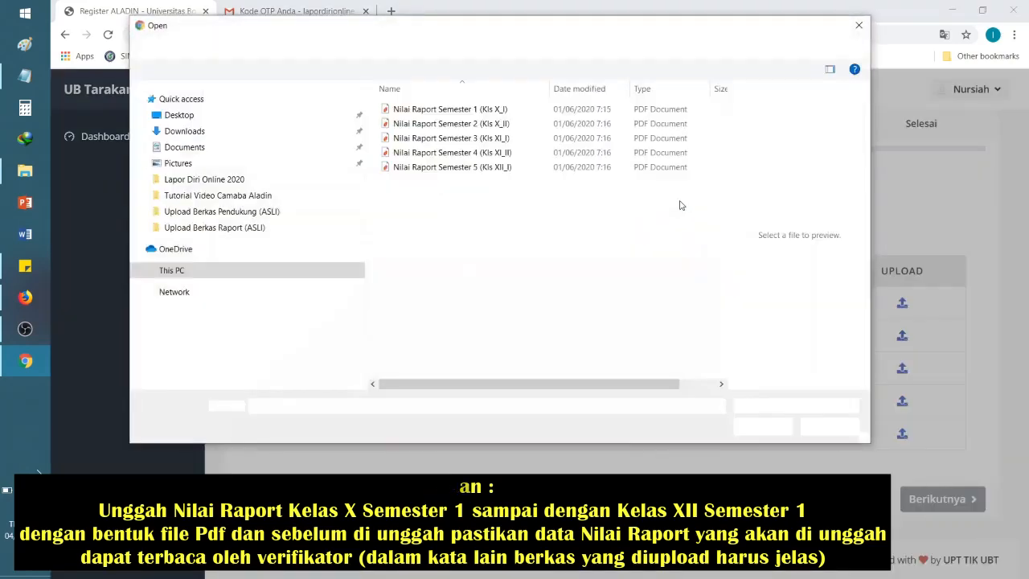
left_click_drag(606, 391, 643, 390)
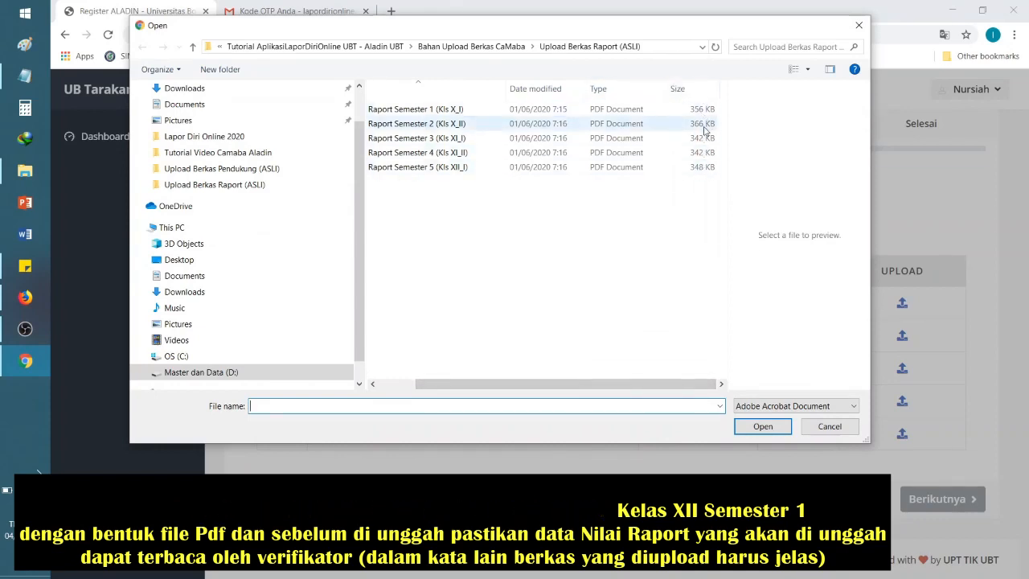
left_click(703, 126)
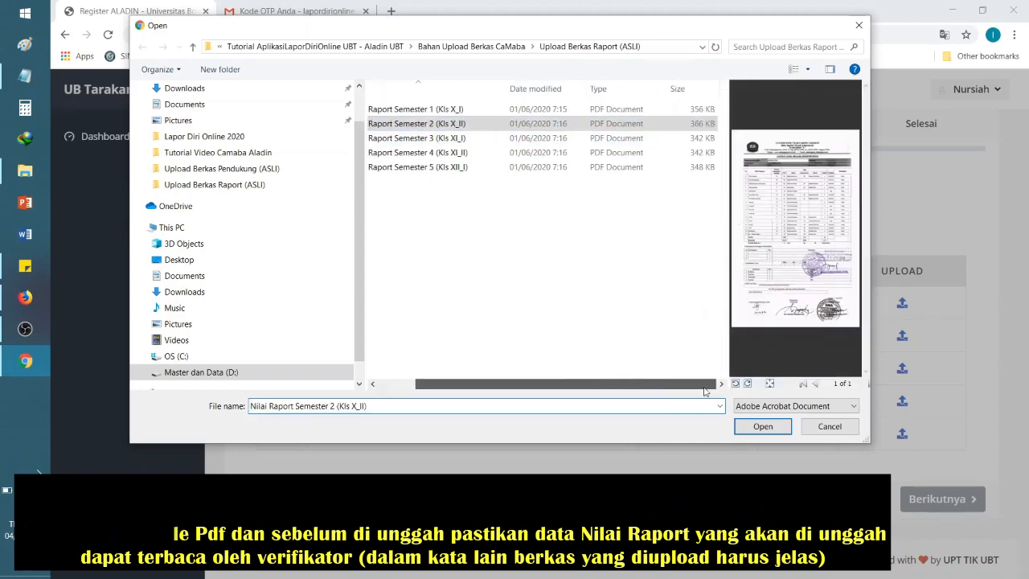
left_click(706, 127)
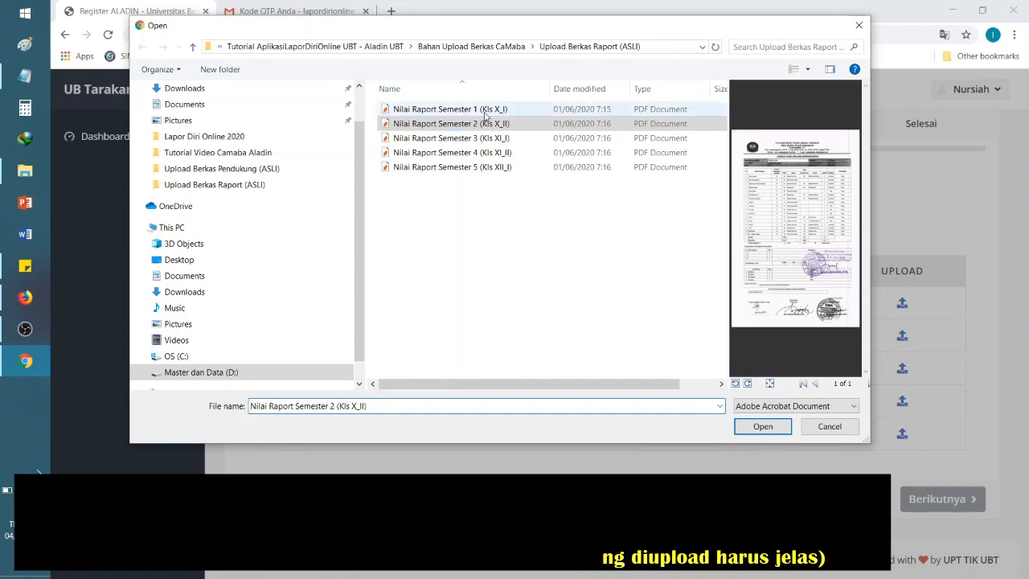
left_click(762, 427)
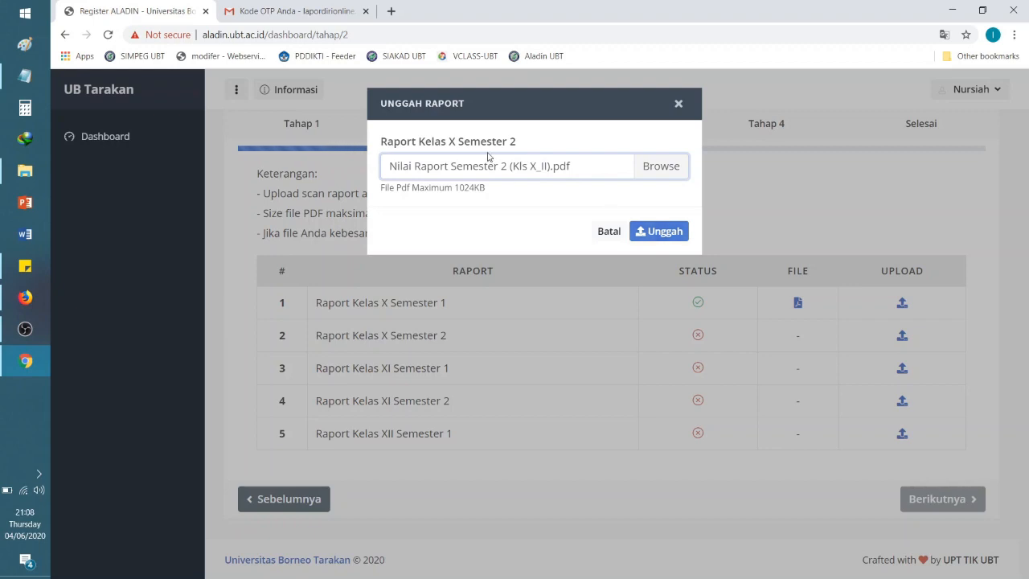
left_click(646, 231)
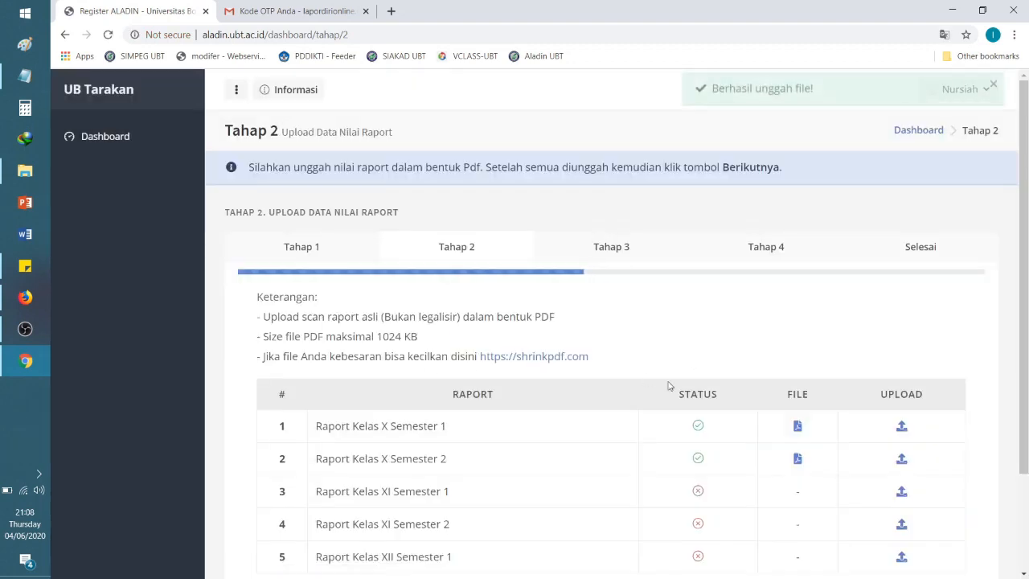
Step: Upload 'Nilai Raport Semester 3 (Kls XI_I)' as the Raport Kelas XI Semester 1 file
scroll(1012, 384, "down", 3)
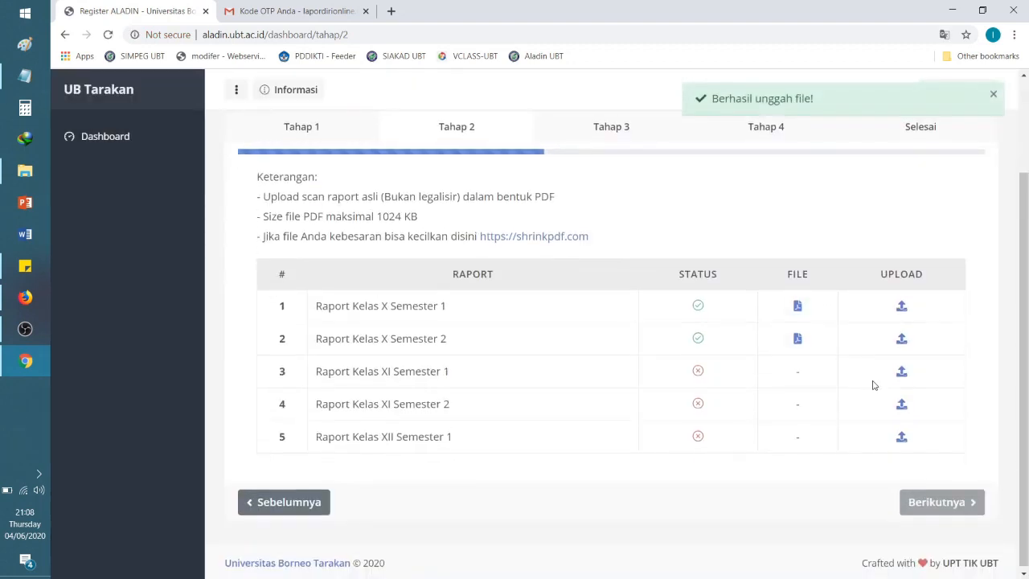
left_click(901, 371)
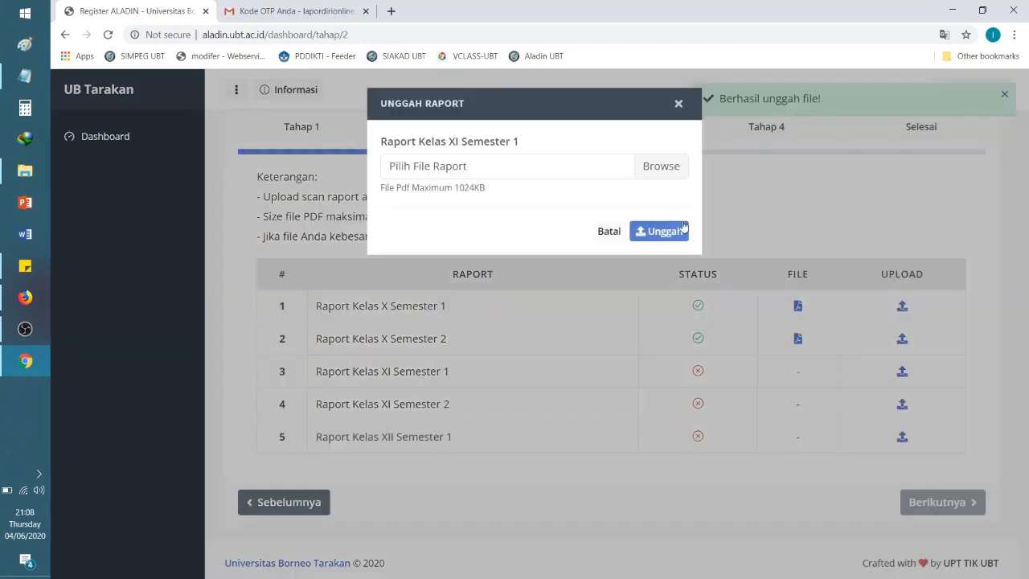
left_click(662, 174)
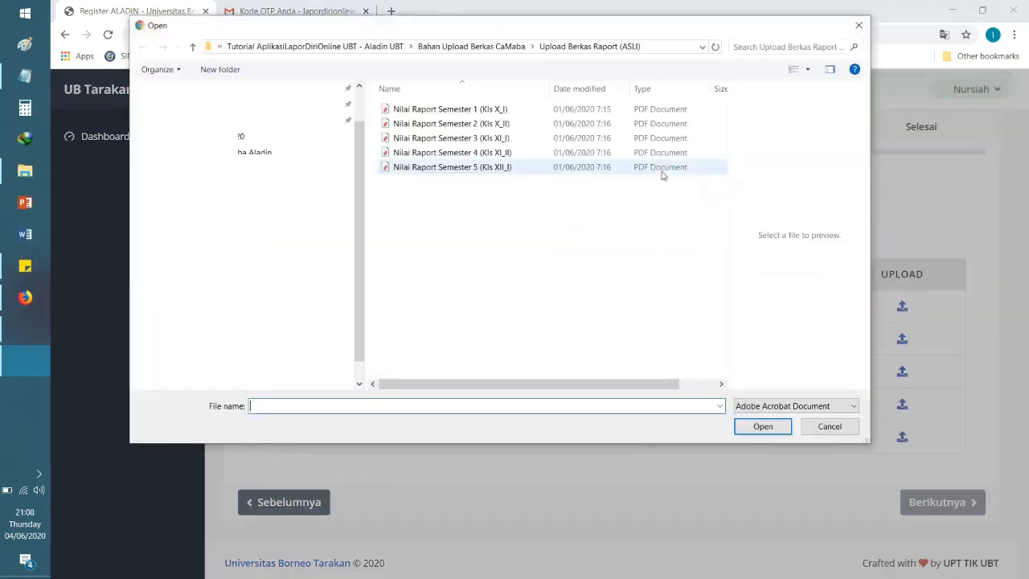
left_click(487, 139)
left_click(749, 428)
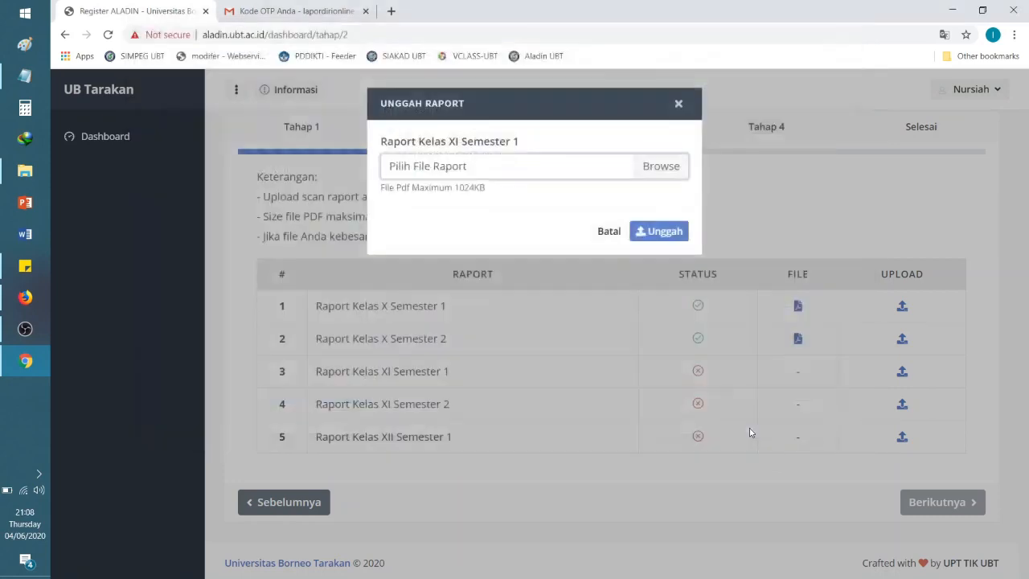
left_click(663, 233)
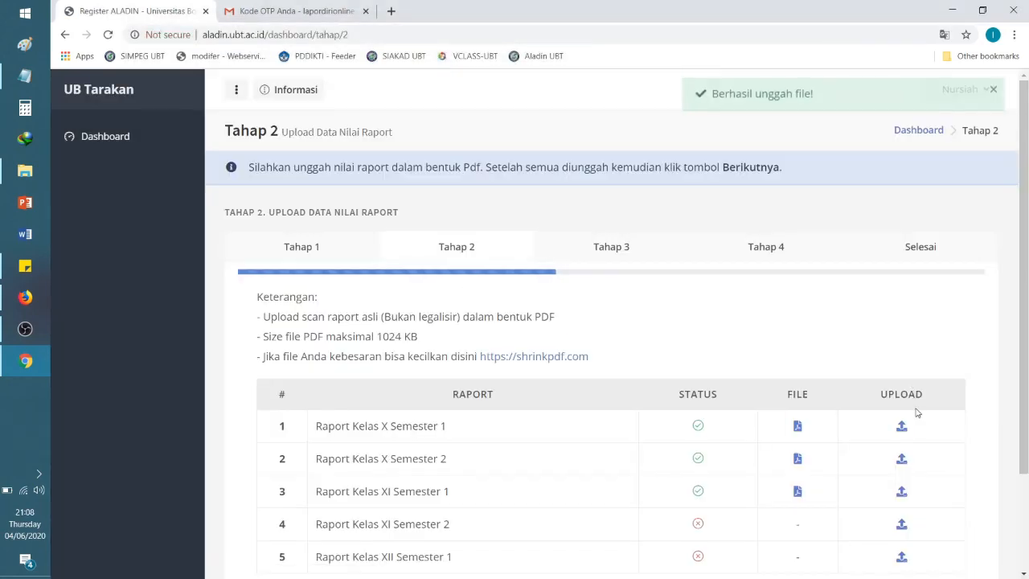
Step: Upload the Nilai Raport Semester 4 PDF as Raport Kelas XI Semester 2, then start the Kelas XII Semester 1 upload
scroll(904, 402, "down", 2)
left_click(901, 402)
left_click(648, 175)
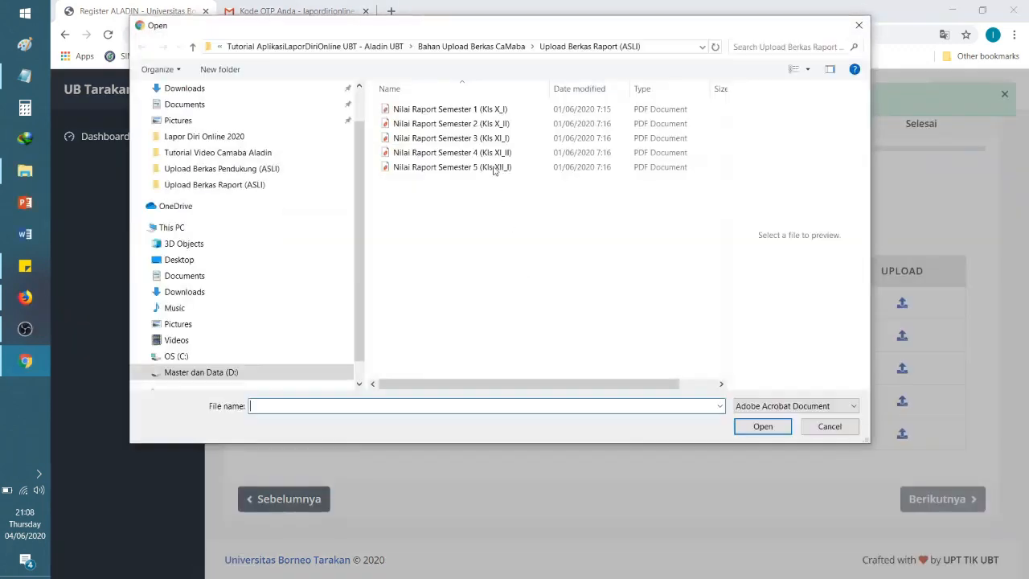
left_click(437, 149)
left_click(820, 361)
left_click(662, 232)
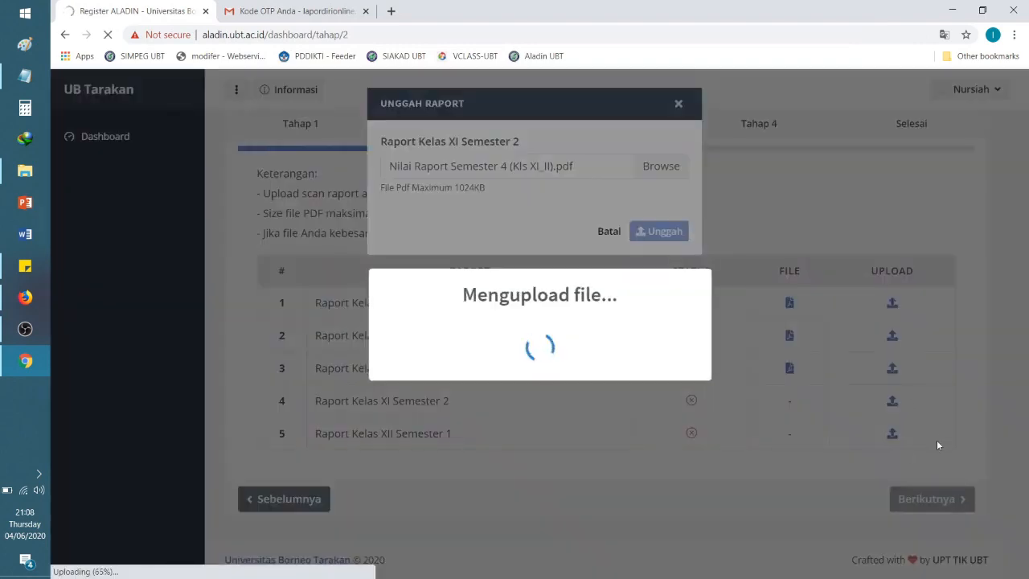
scroll(890, 447, "down", 2)
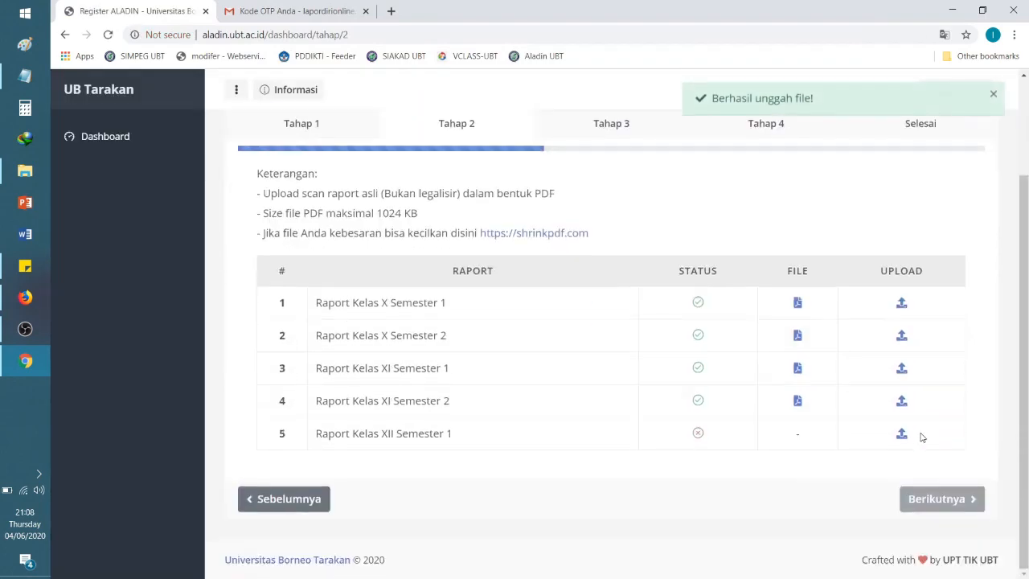
left_click(901, 432)
Step: Attach 'Nilai Raport Semester 5 (Kls XII_I).pdf' to Raport Kelas XII Semester 1 and upload it
left_click(656, 166)
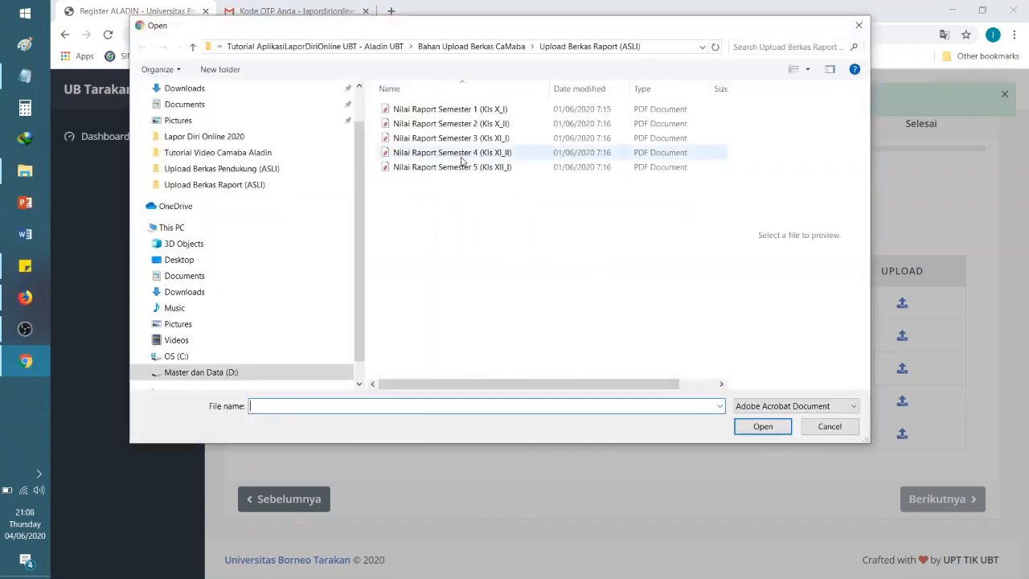
left_click(462, 153)
left_click(462, 167)
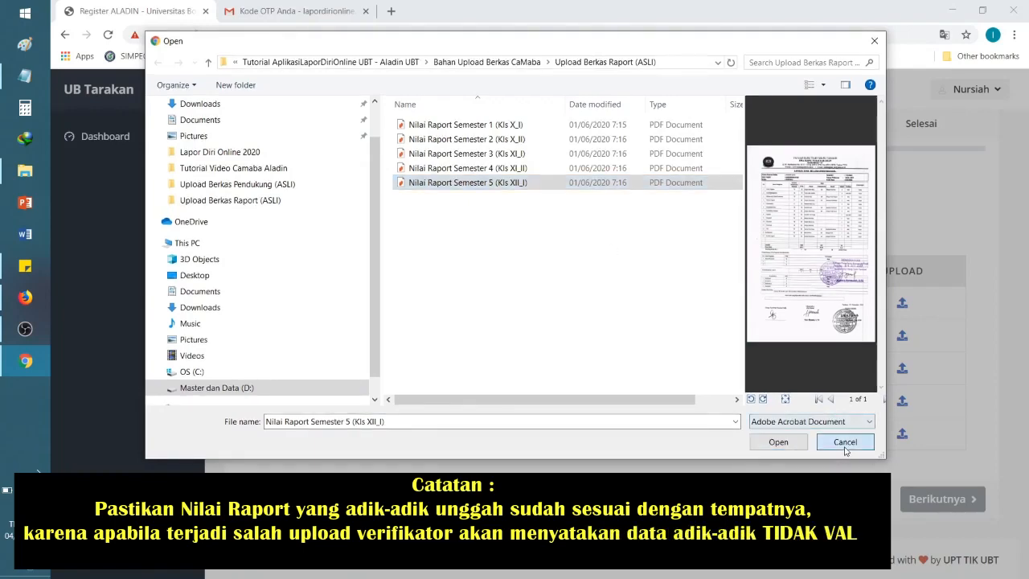
left_click(844, 442)
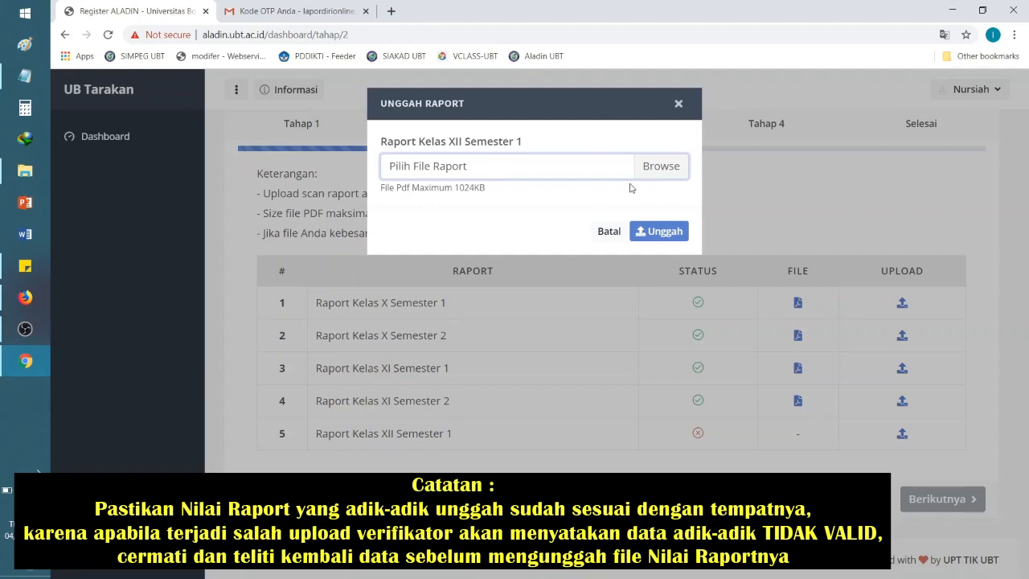
left_click(662, 165)
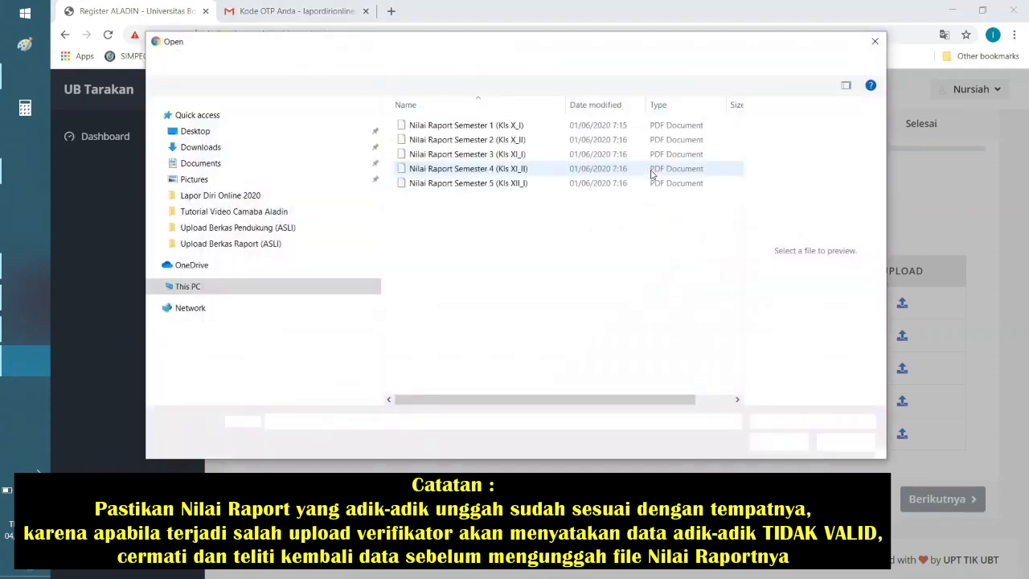
left_click(441, 154)
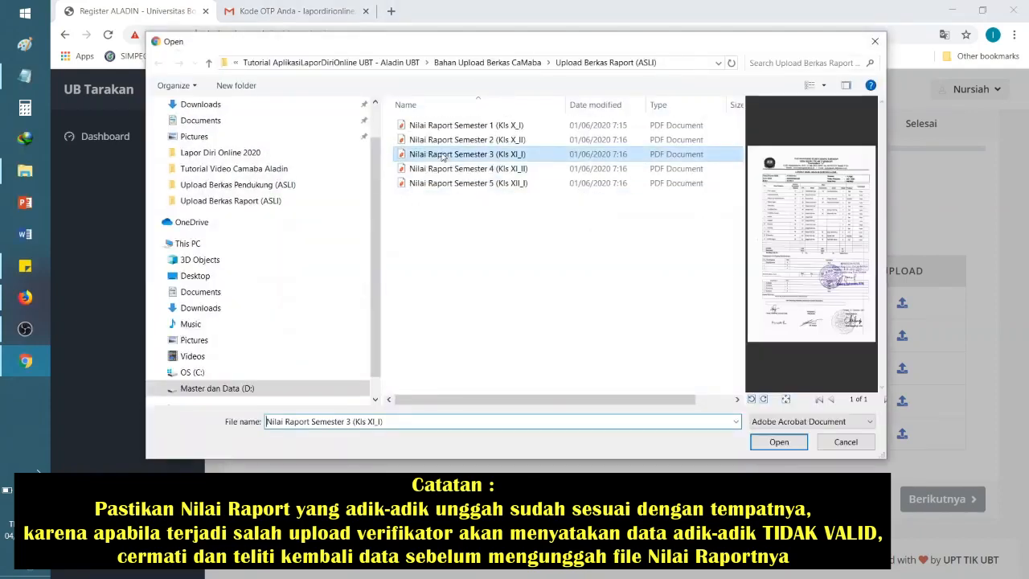
left_click(444, 186)
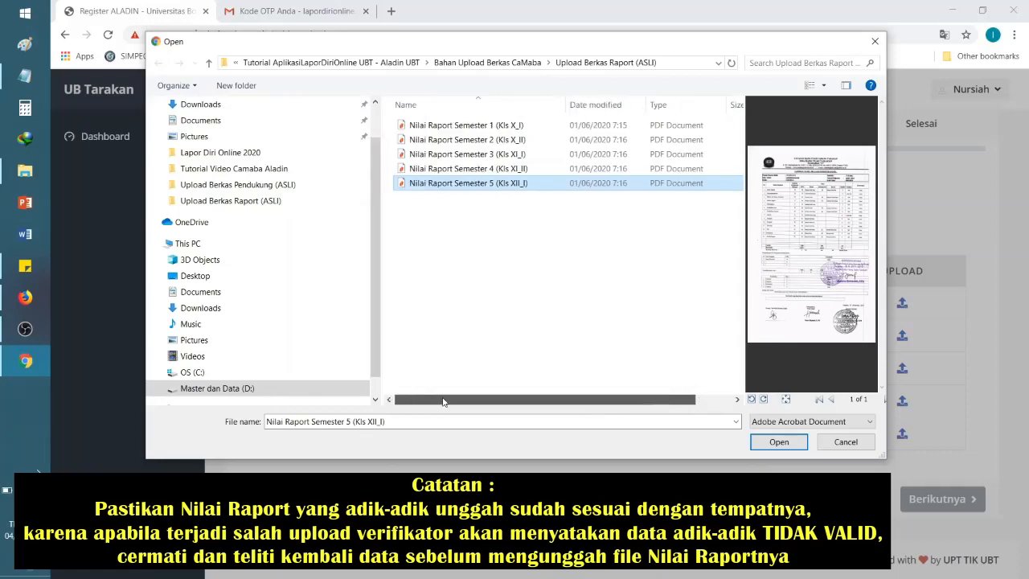
left_click(778, 441)
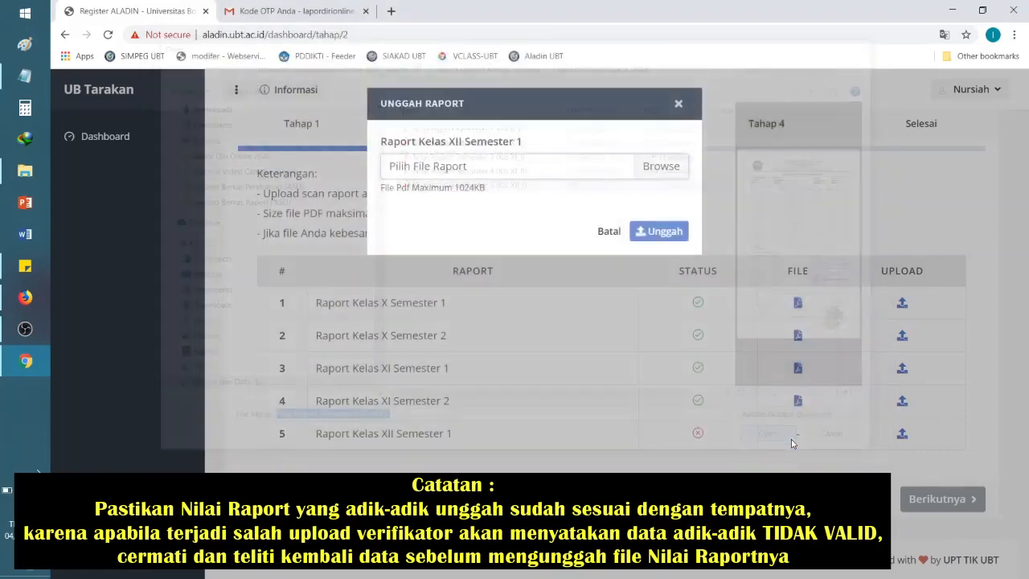
left_click(664, 230)
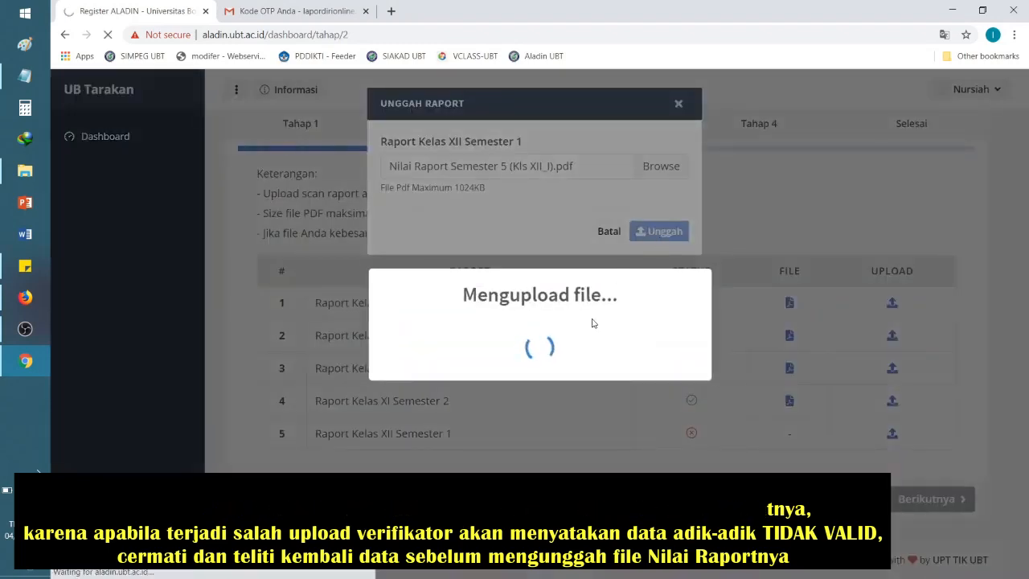
scroll(649, 352, "down", 2)
scroll(649, 351, "up", 2)
scroll(540, 338, "down", 2)
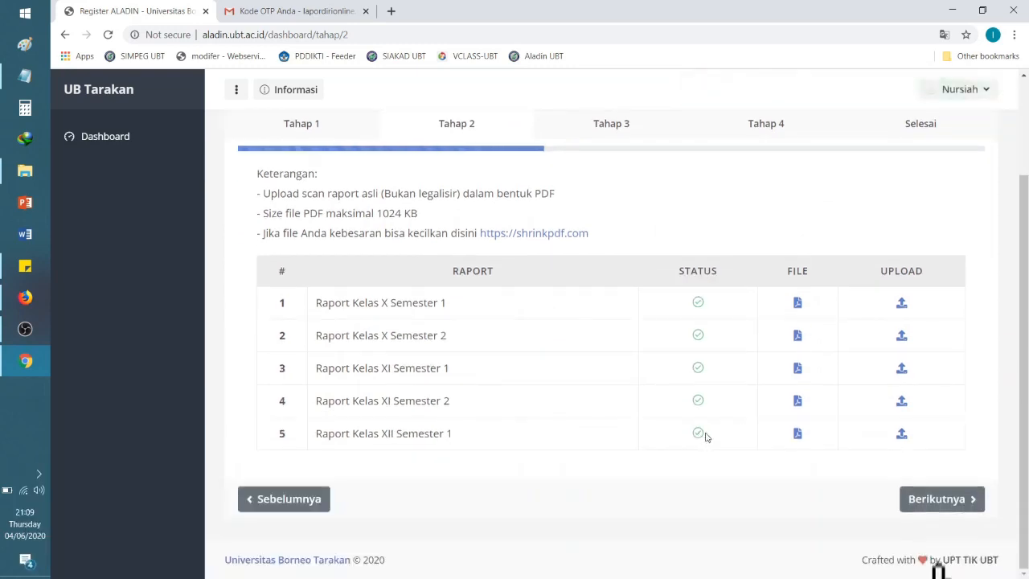
Step: Continue from the report uploads to the Tahap 3 page with Berikutnya
left_click(938, 499)
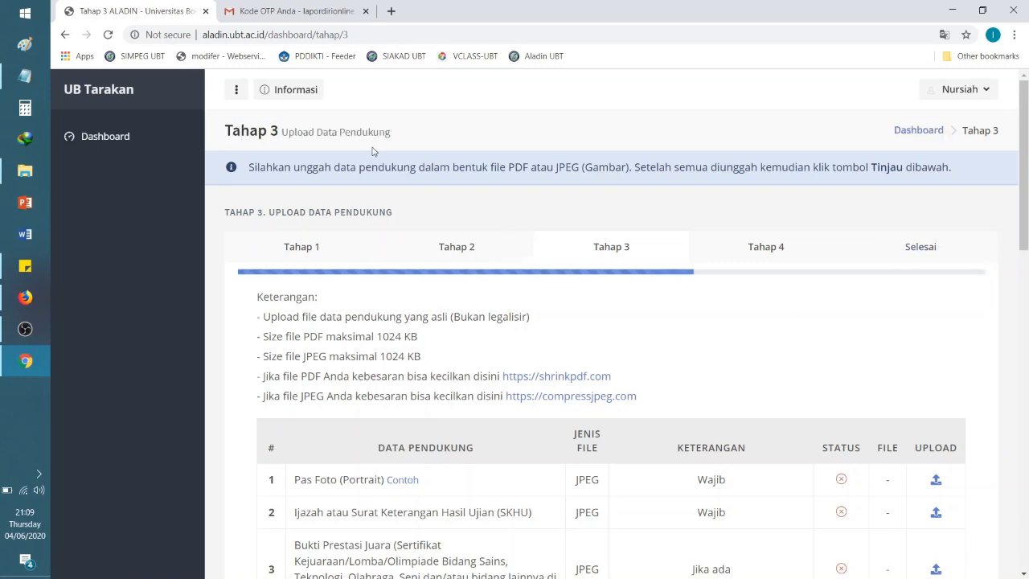
mouse_move(222, 136)
left_mouse_down()
mouse_move(281, 131)
mouse_move(229, 131)
left_mouse_up()
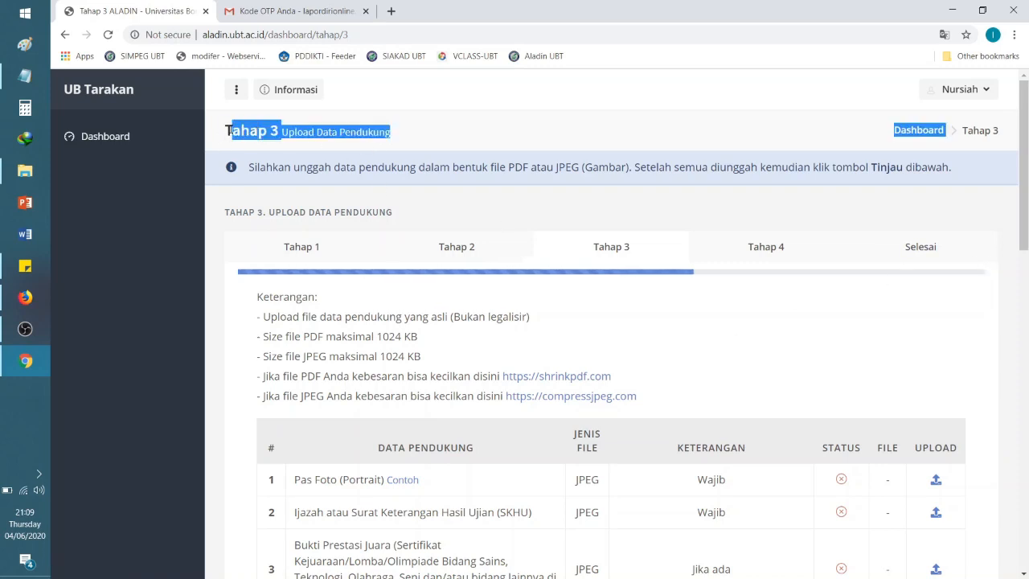
left_click(222, 132)
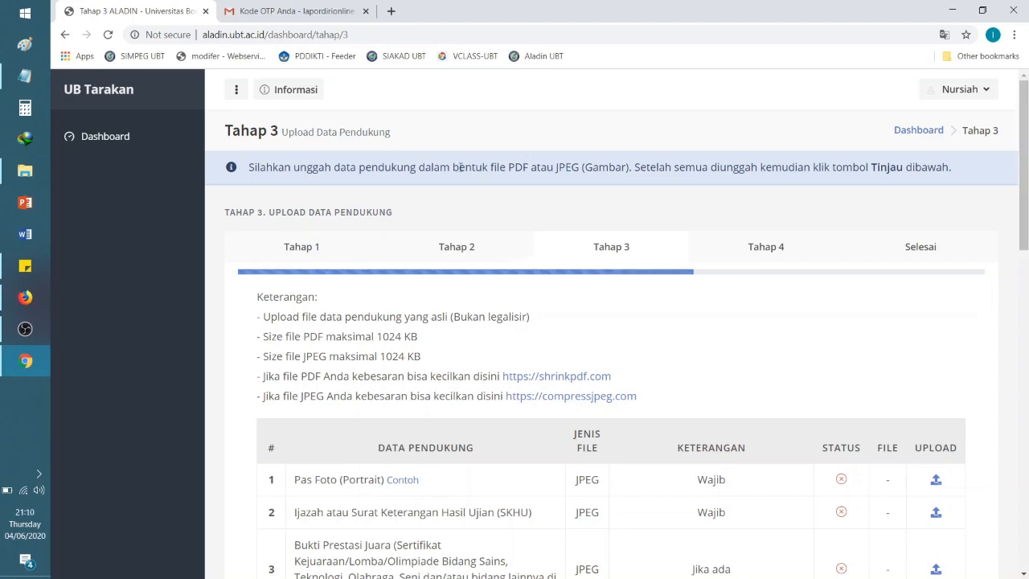
scroll(1025, 203, "down", 1)
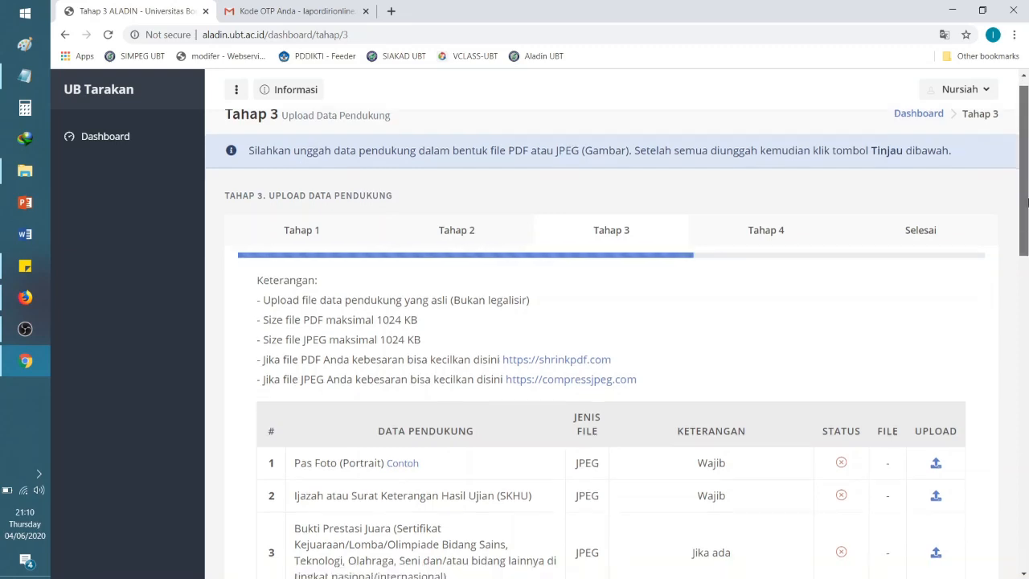
scroll(1026, 203, "up", 1)
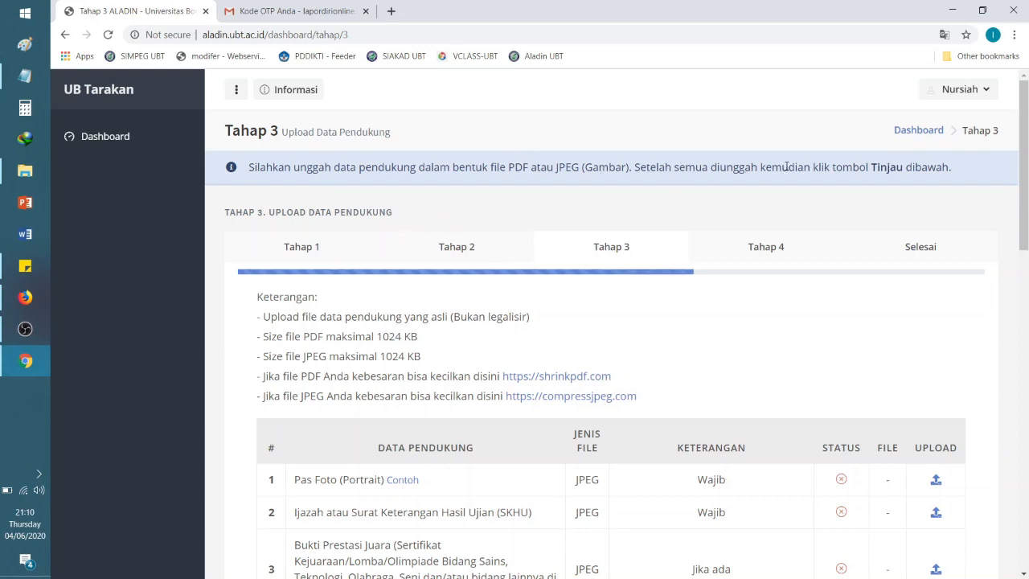
Step: Read the Tahap 3 Keterangan notes, including the (Bukan legalisir) remark and 1024 KB size limit
left_click_drag(869, 166, 888, 167)
left_click_drag(1024, 185, 1027, 248)
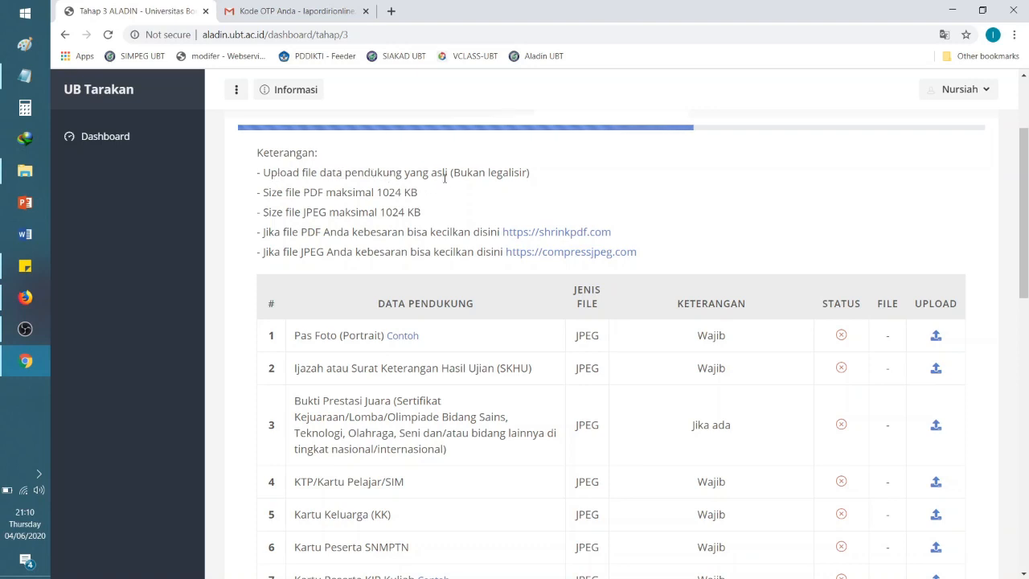
left_click_drag(451, 173, 544, 168)
left_click(557, 204)
left_click_drag(378, 191, 434, 220)
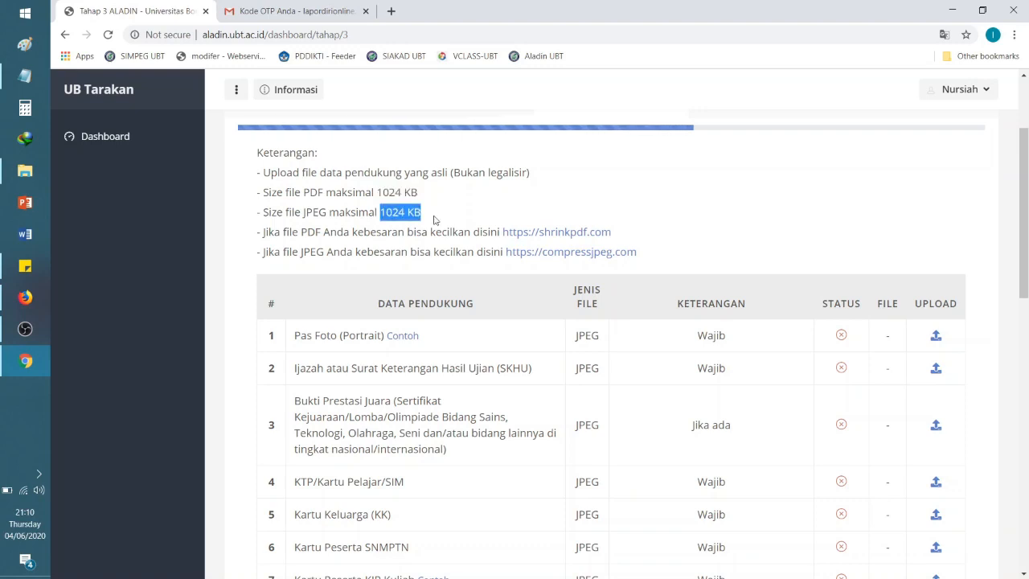
left_click(455, 210)
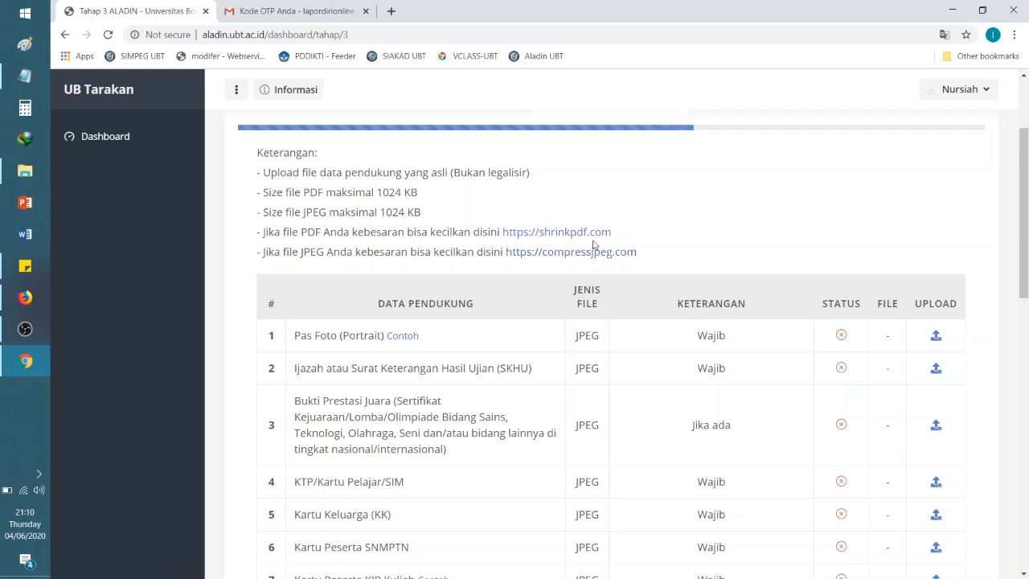
left_click_drag(1025, 251, 1026, 298)
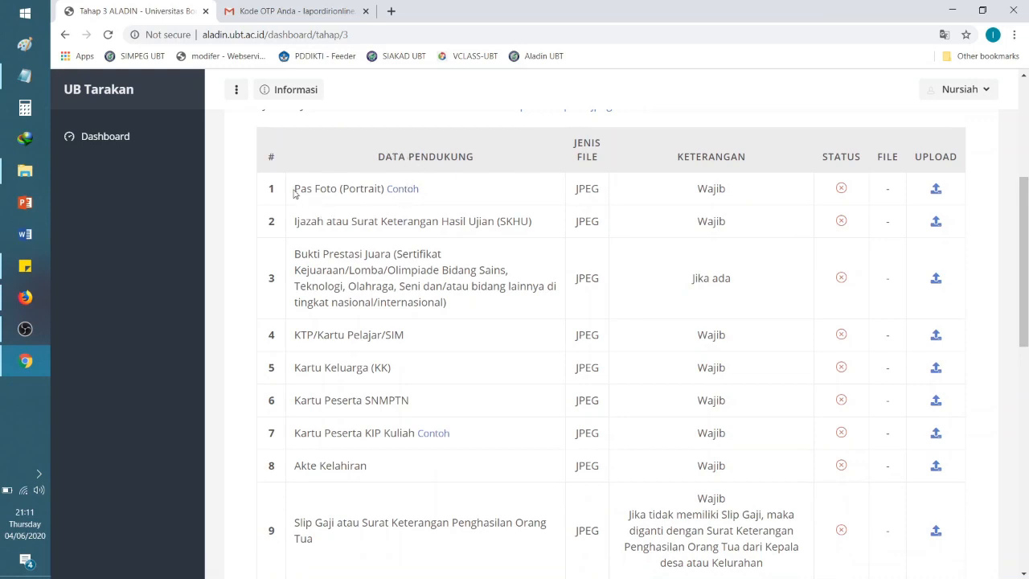
left_click(418, 189)
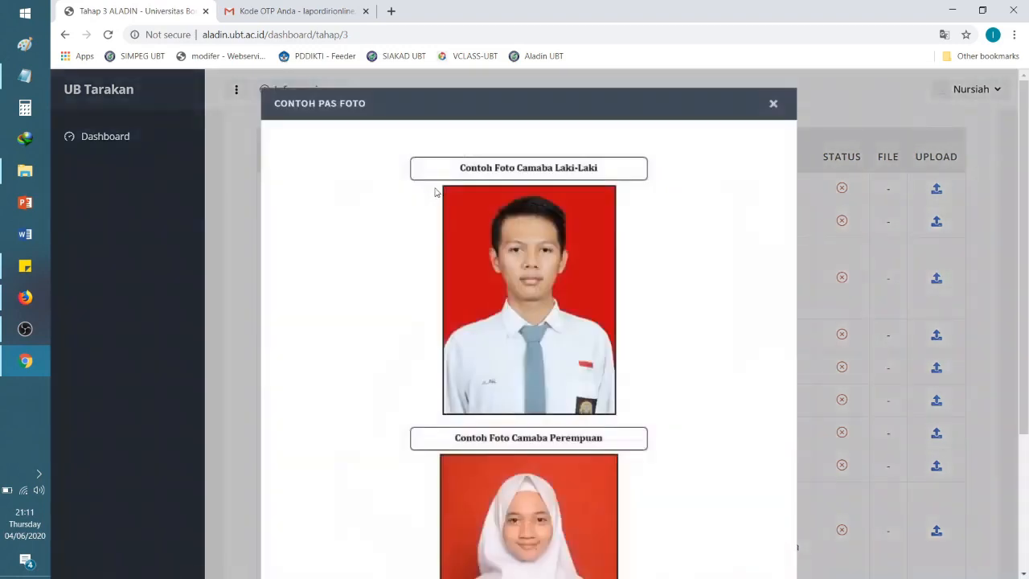
scroll(563, 259, "down", 3)
scroll(563, 259, "up", 2)
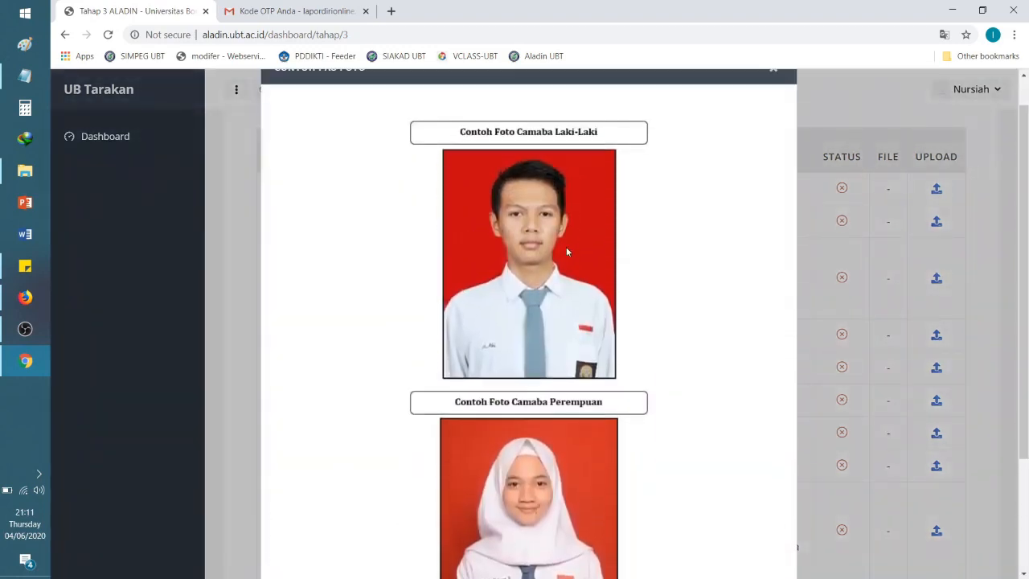
scroll(571, 304, "down", 2)
scroll(572, 306, "up", 3)
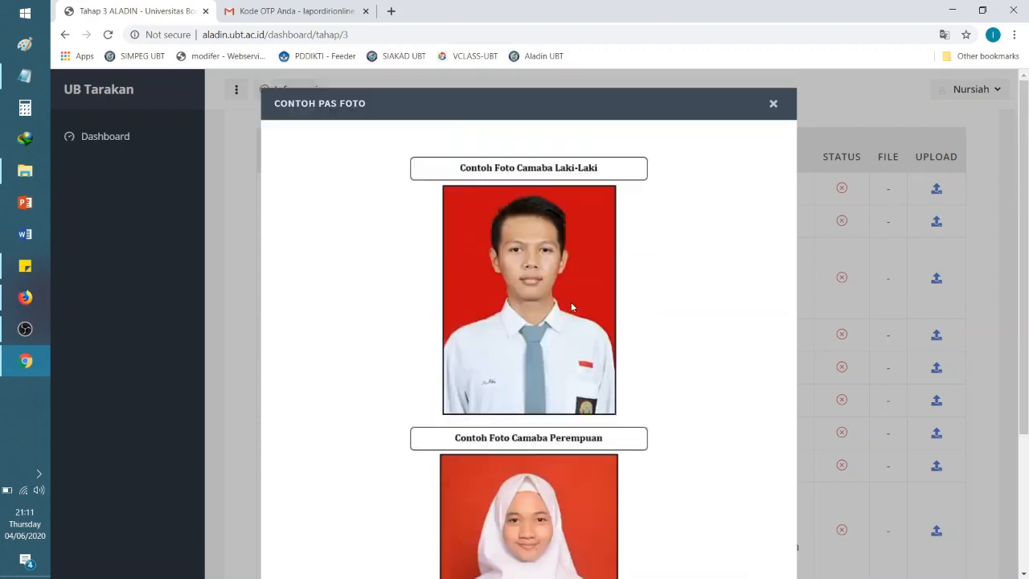
scroll(570, 306, "down", 3)
scroll(571, 306, "up", 3)
scroll(603, 386, "down", 3)
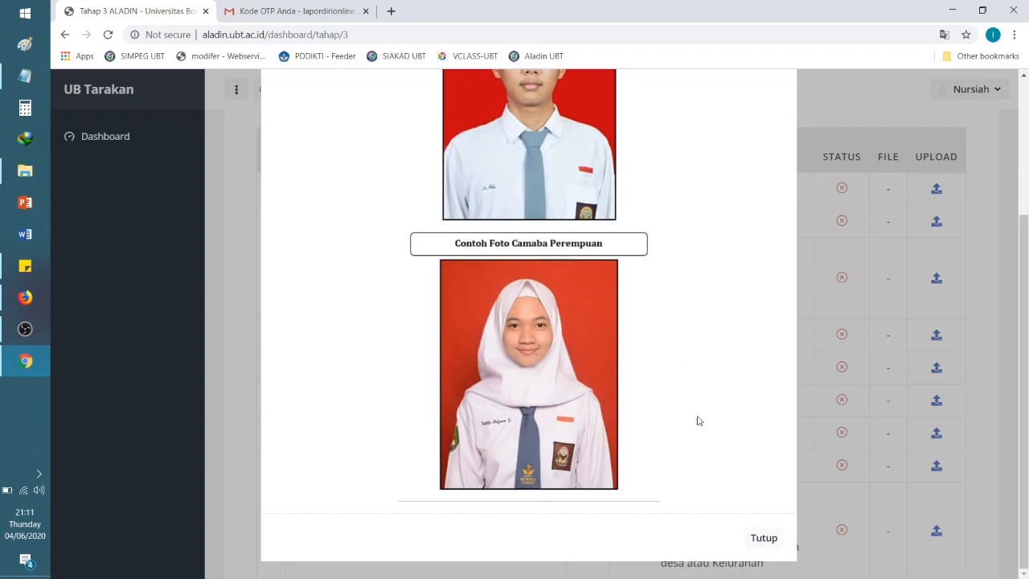
scroll(664, 390, "up", 5)
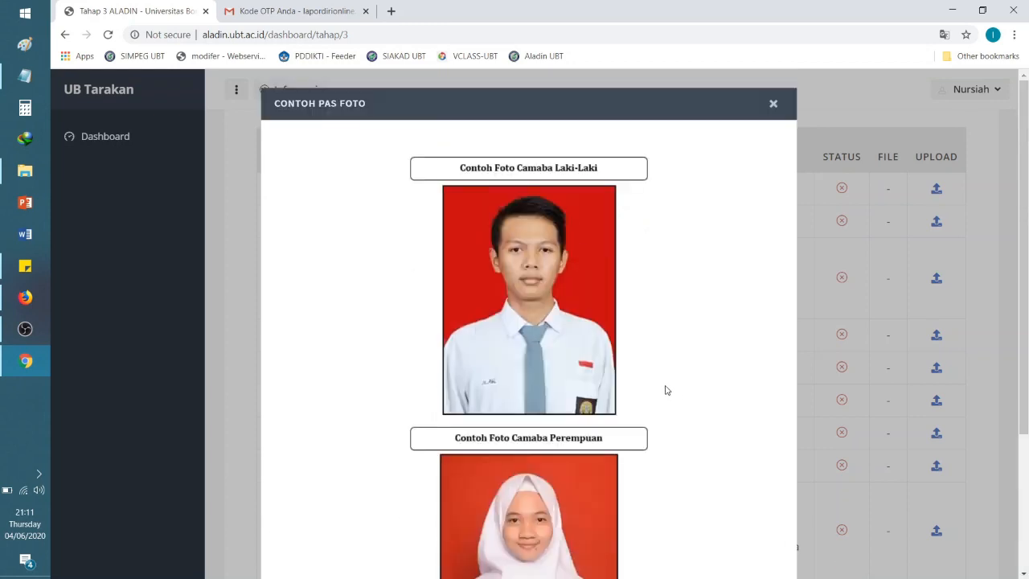
scroll(581, 472, "down", 3)
left_click(763, 538)
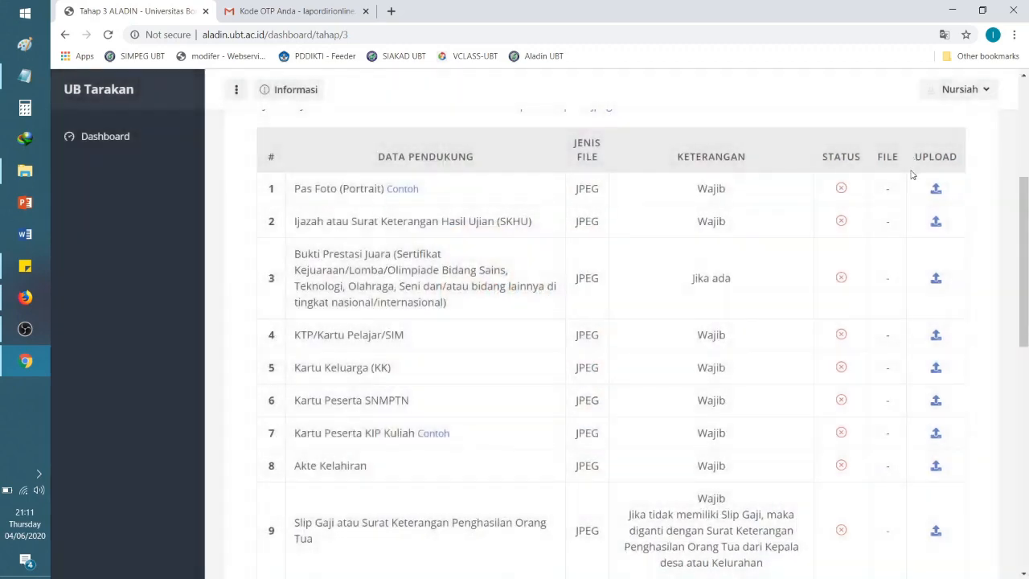
Step: Upload '1. Pas Foto_Contoh_Maba_Perempuan (Contoh).jpg' from Upload Berkas Pendukung (ASLI) as the Pas Foto
left_click(935, 190)
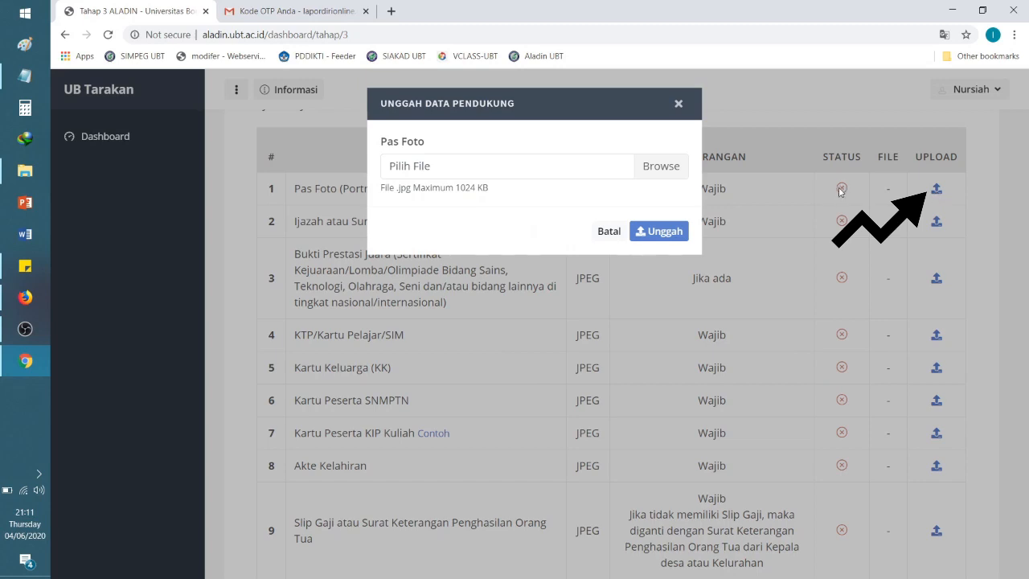
left_click(657, 165)
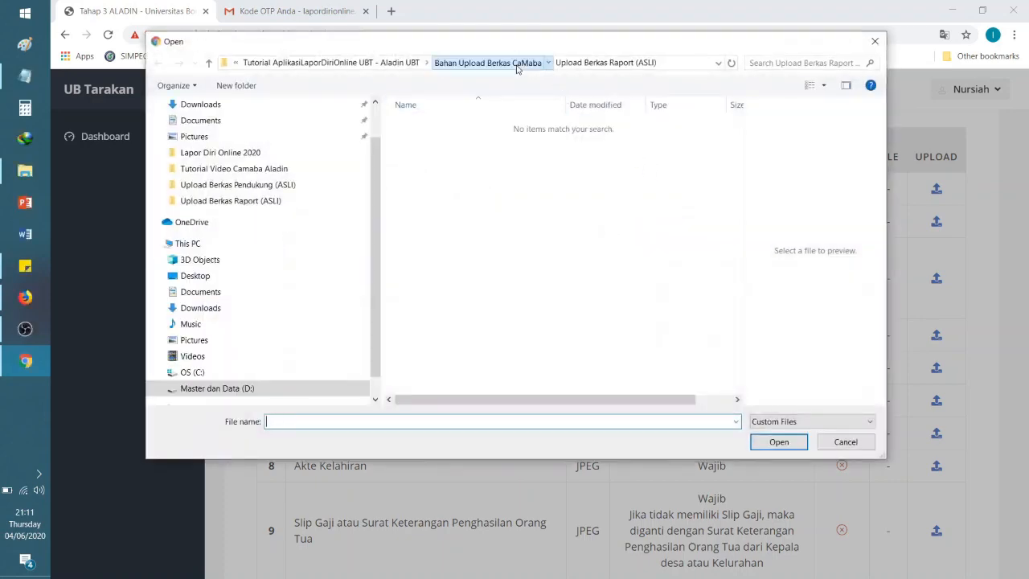
left_click(486, 62)
double_click(450, 137)
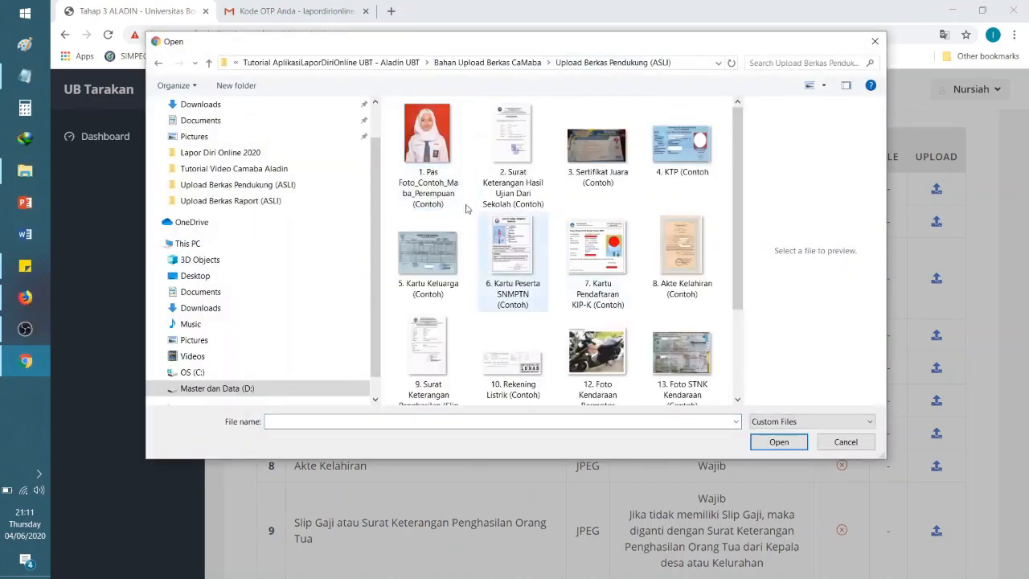
left_click(443, 184)
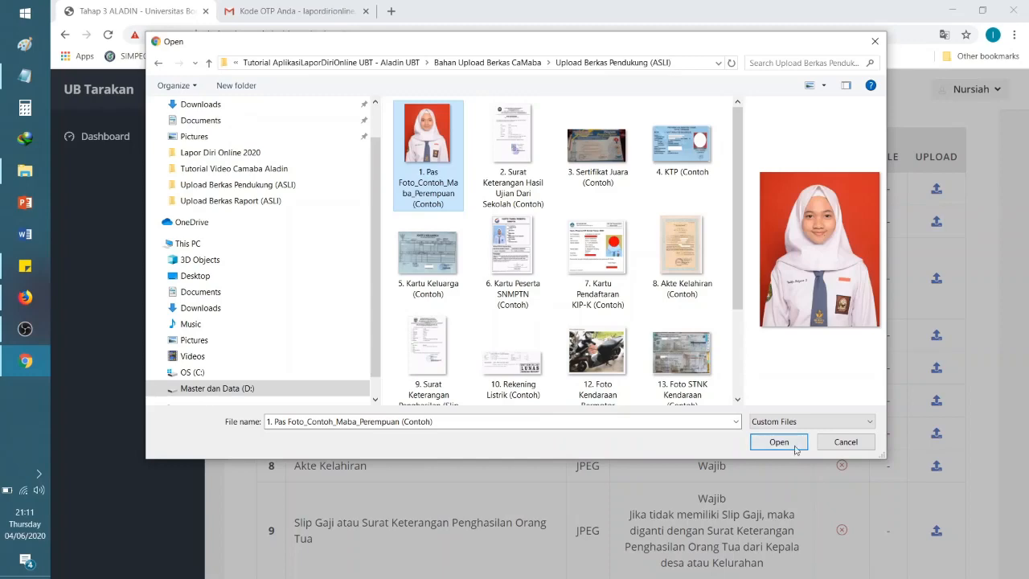
left_click(781, 443)
left_click(658, 230)
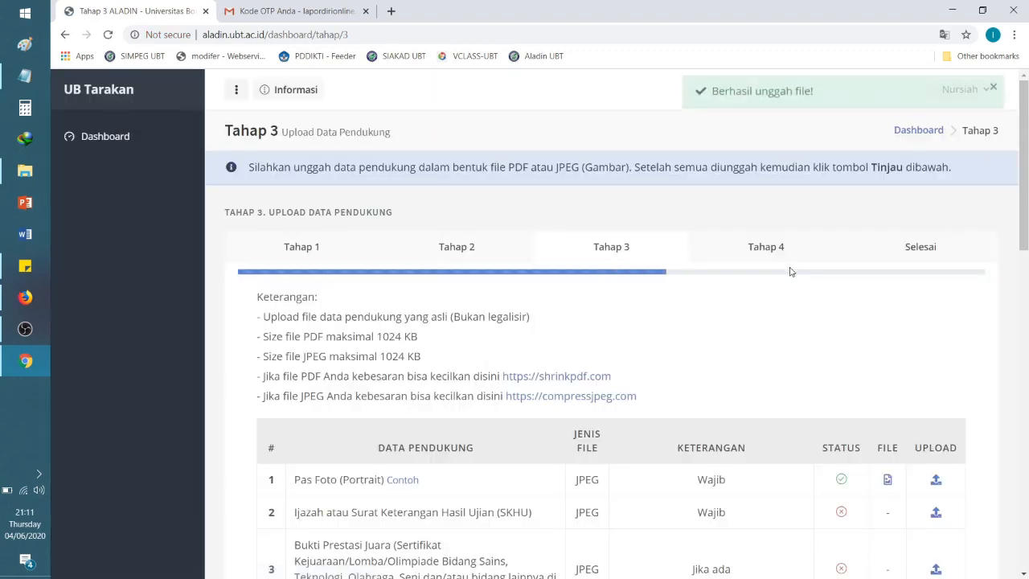
scroll(1027, 258, "down", 3)
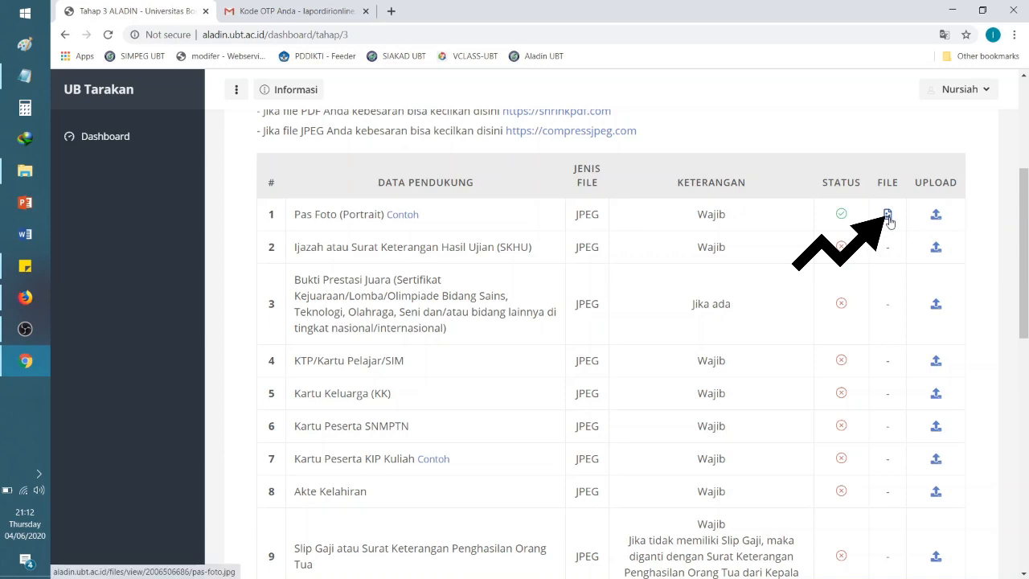
left_click(888, 215)
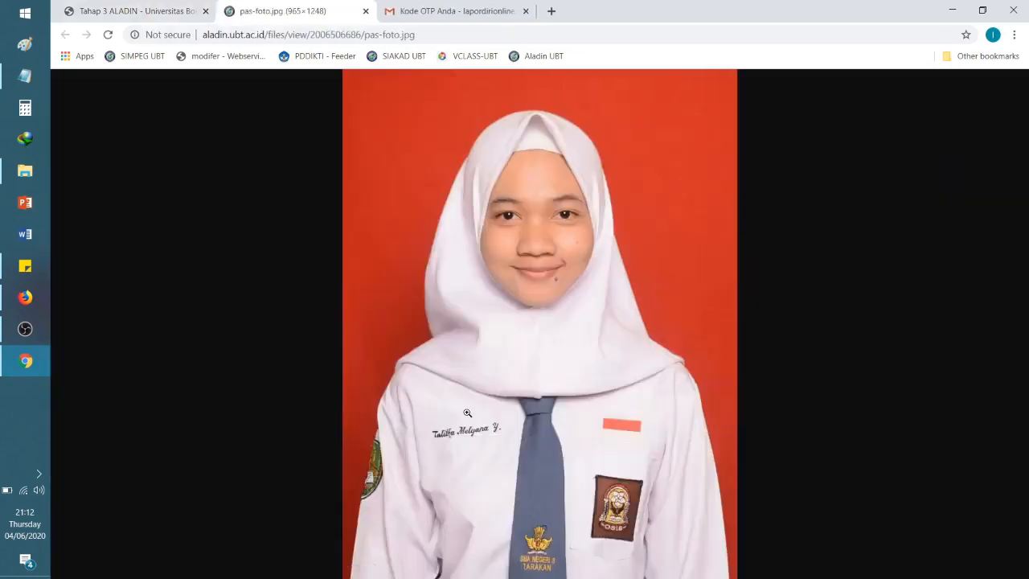
left_click(365, 12)
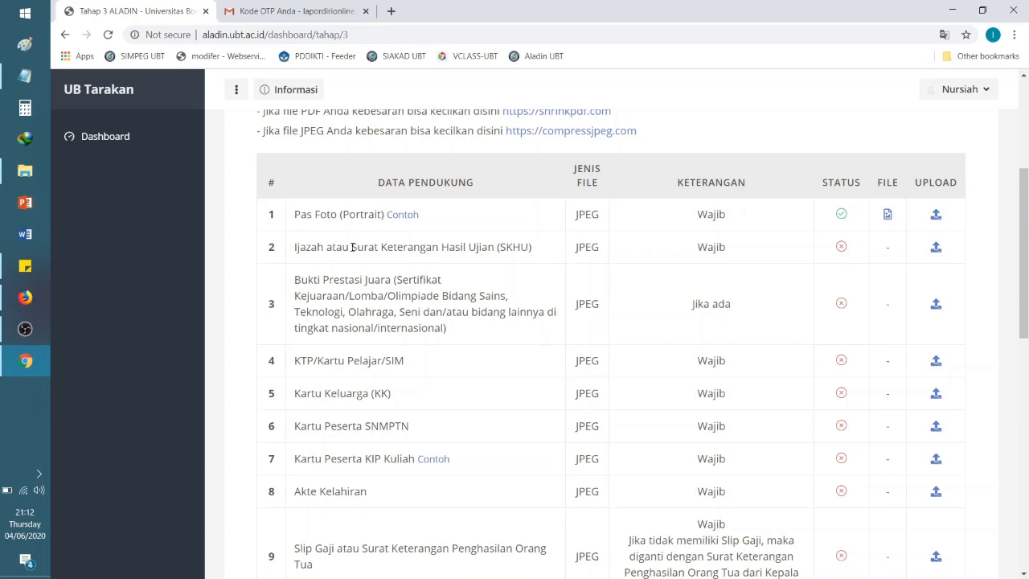
Step: Upload '2. Surat Keterangan Hasil Ujian Dari Sekolah (Contoh)' to the Ijazah atau SKHU row
left_click_drag(353, 247, 532, 248)
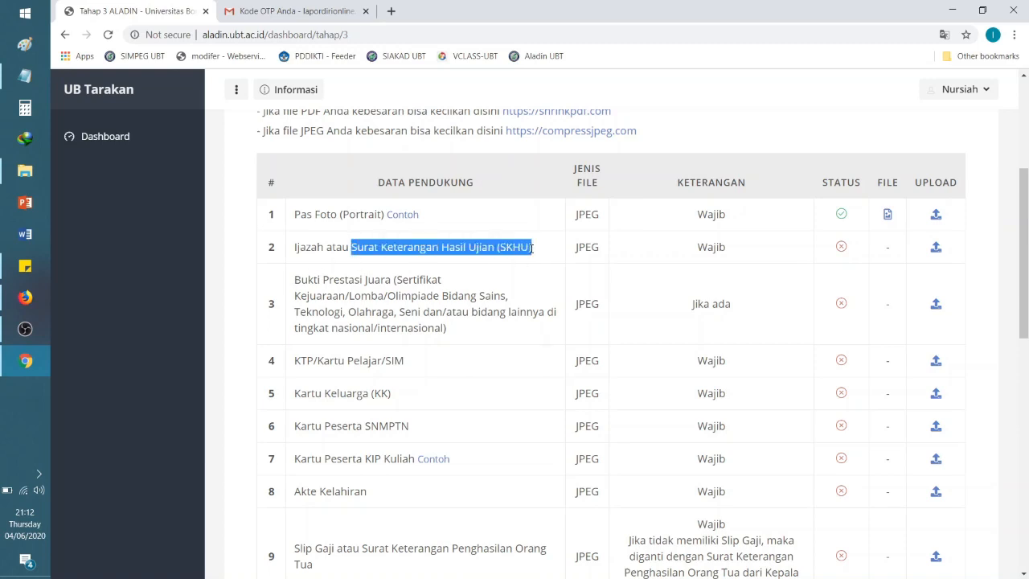
left_click(642, 250)
left_click(935, 247)
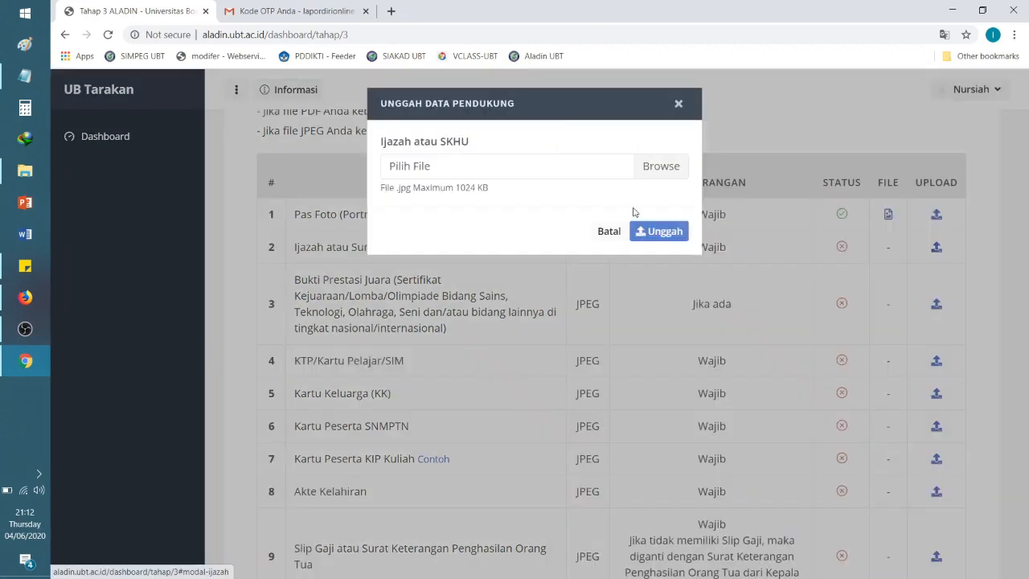
left_click(688, 170)
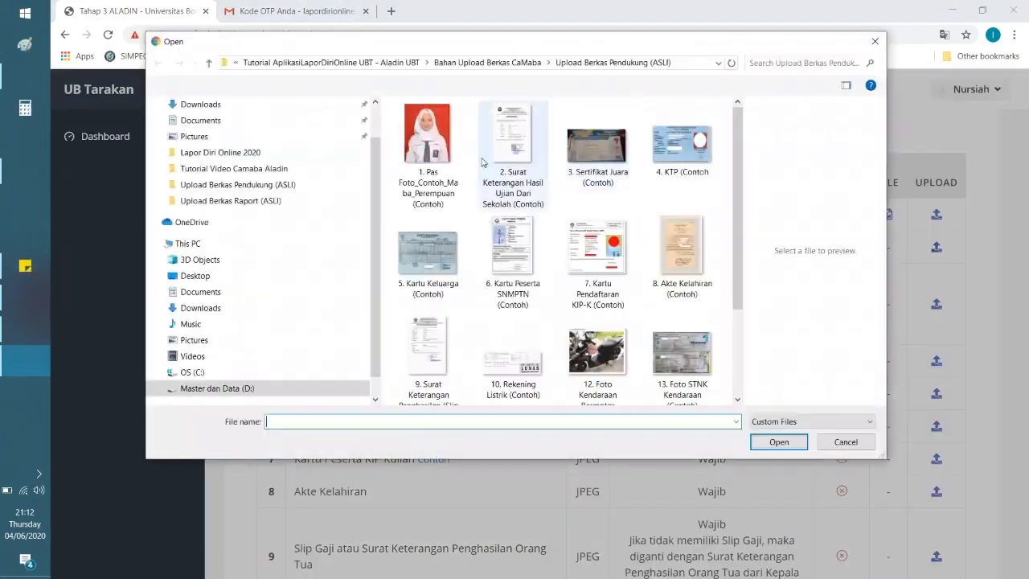
left_click(493, 143)
left_click(777, 442)
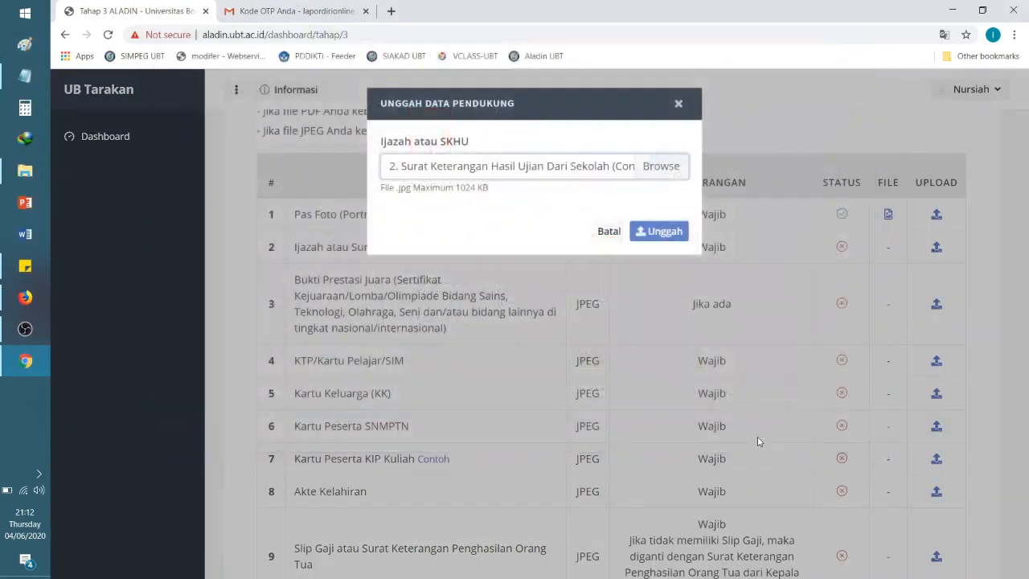
left_click(664, 233)
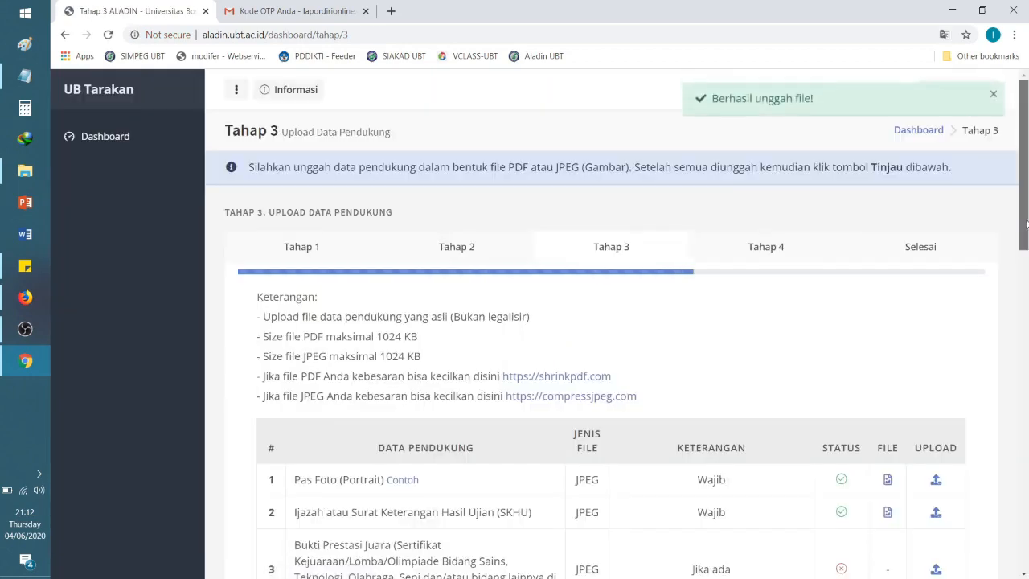
left_click_drag(1026, 227, 1027, 357)
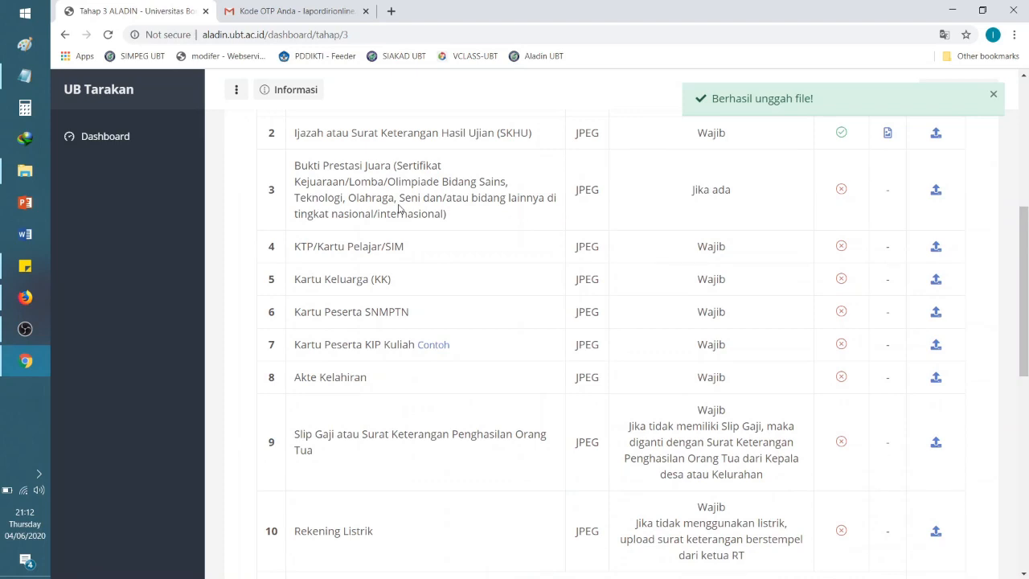
left_click_drag(296, 164, 463, 223)
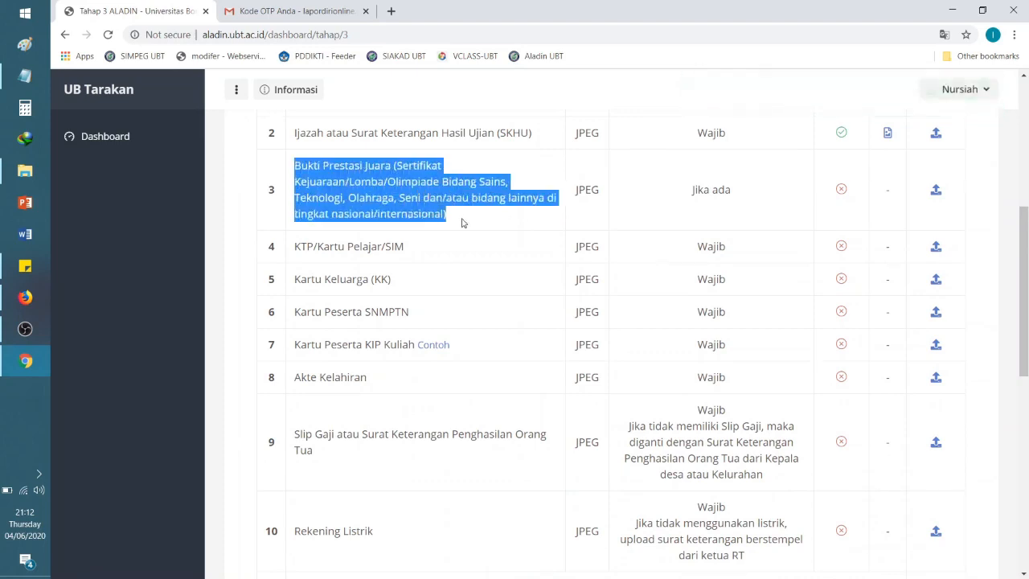
Step: Attach '3. Sertifikat Juara (Contoh).jpg' to the Bukti Prestasi Juara row and upload it
left_click(462, 221)
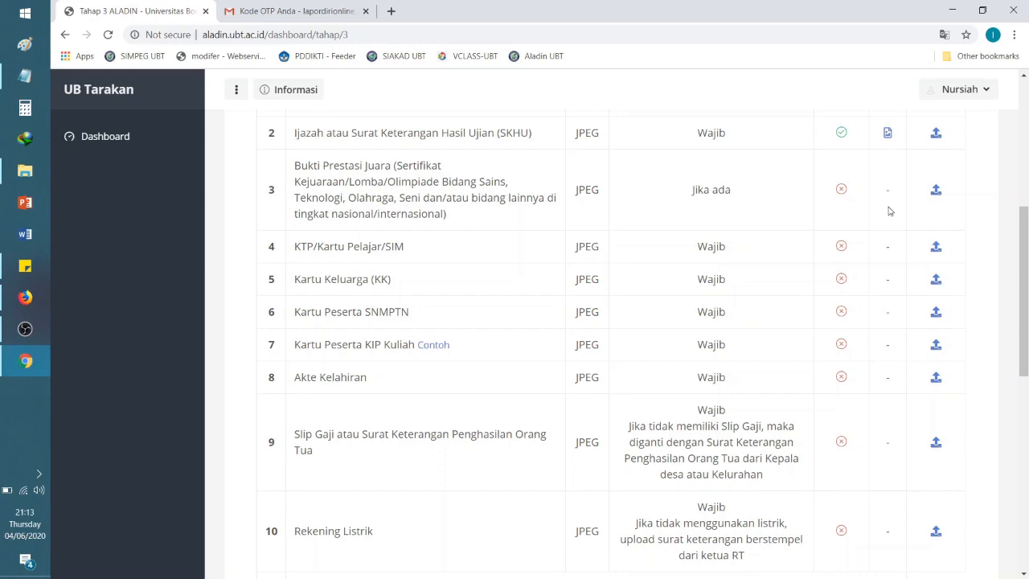
left_click(935, 193)
left_click(665, 168)
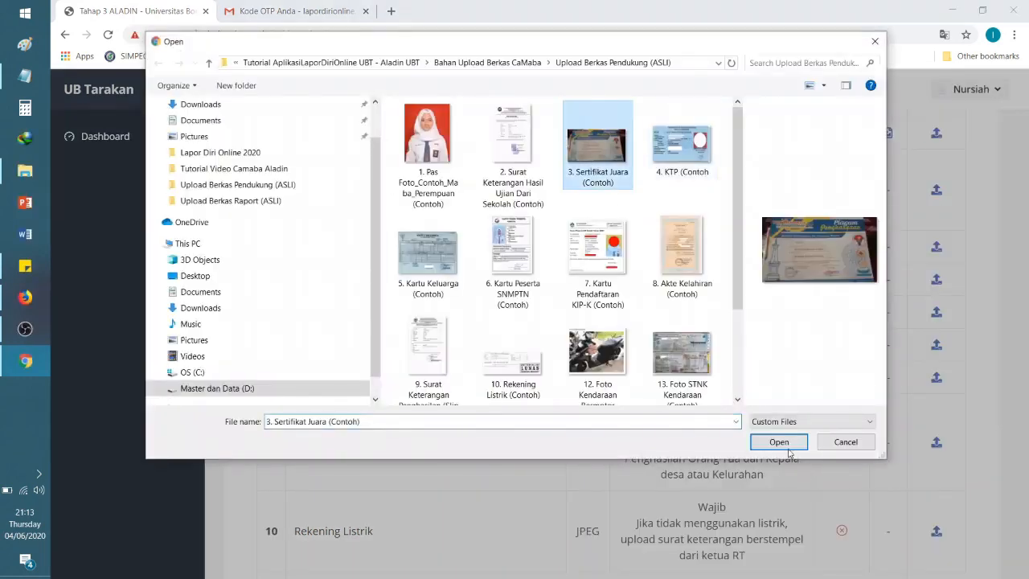
left_click(780, 442)
left_click(681, 234)
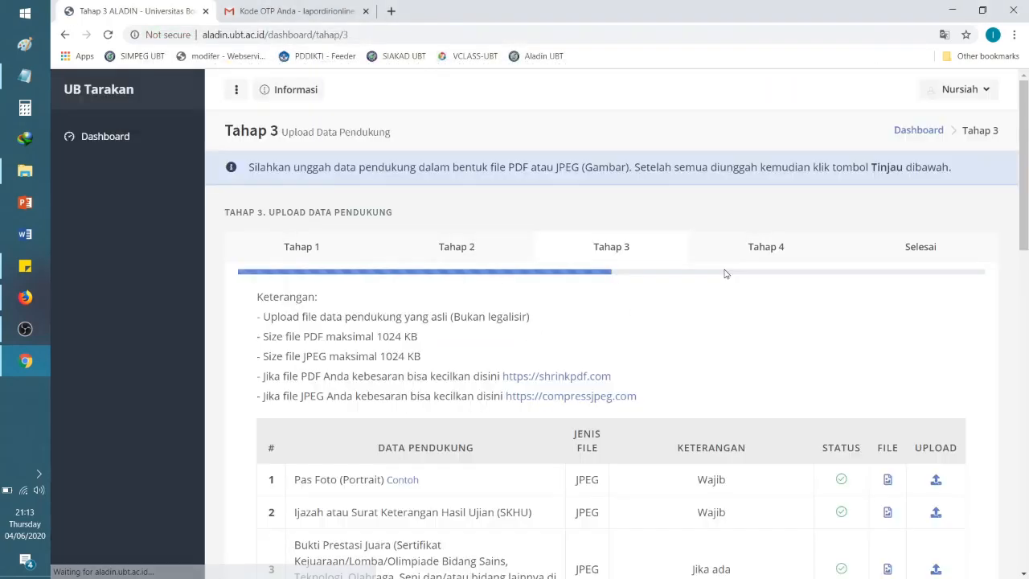
scroll(580, 319, "down", 10)
left_click_drag(1023, 446, 1025, 231)
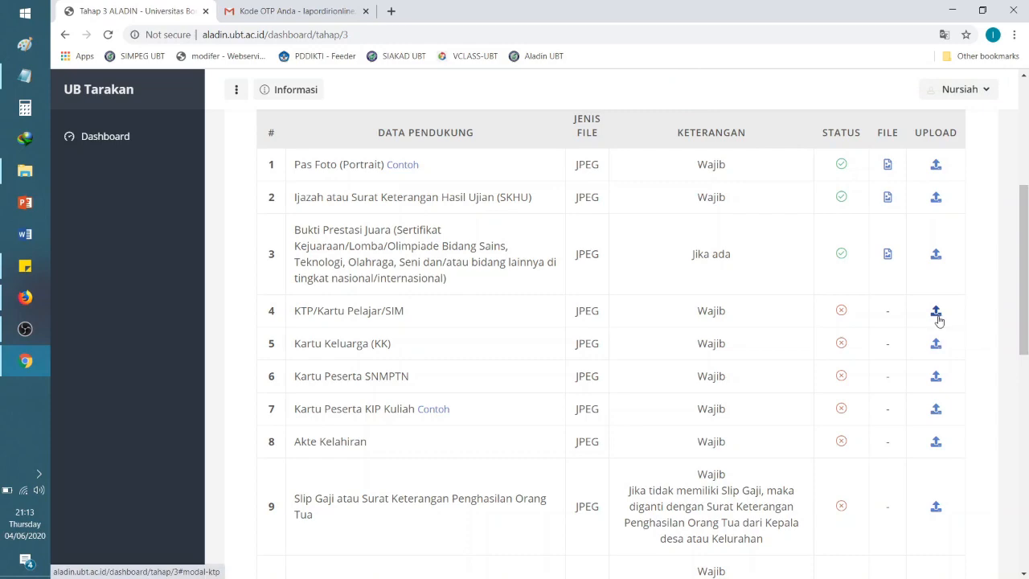
Step: Attach '4. KTP (Contoh).jpg' to the KTP/Kartu Pelajar/SIM row and upload it
left_click(937, 318)
left_click(670, 167)
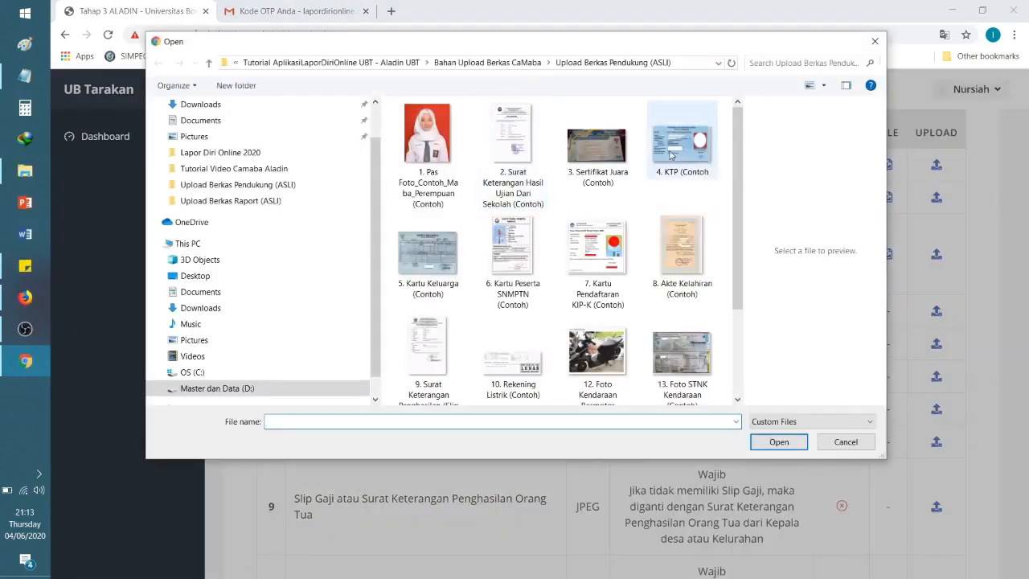
left_click(672, 155)
left_click(778, 441)
left_click(670, 231)
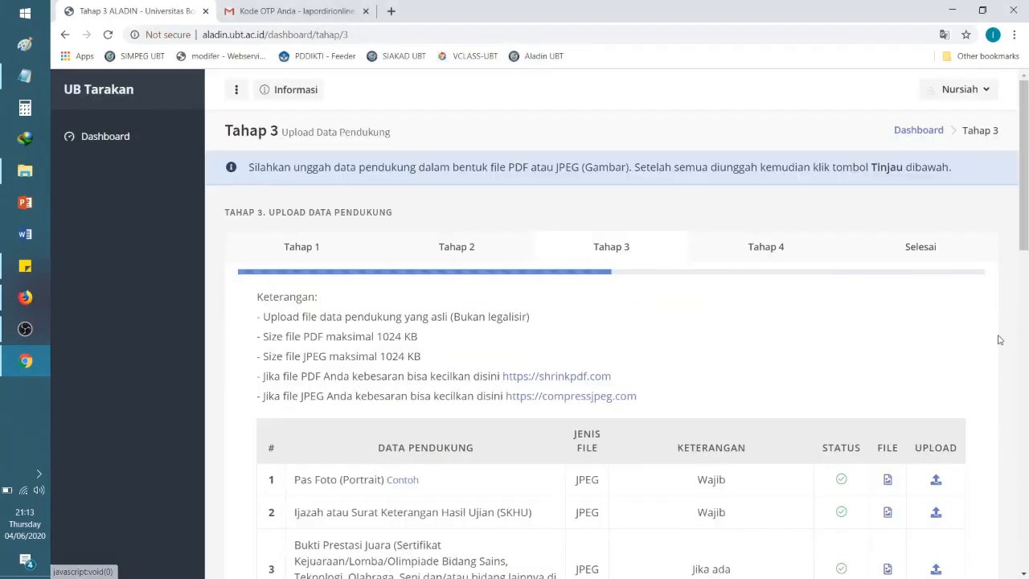
scroll(1026, 281, "down", 1)
scroll(1026, 281, "down", 3)
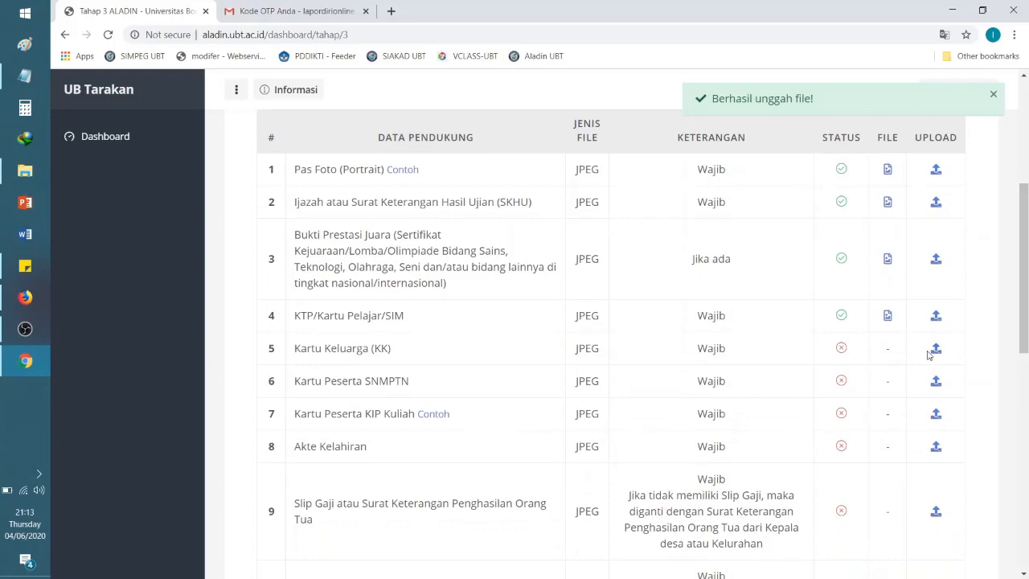
Step: Attach '5. Kartu Keluarga (Contoh).jpg' to the Kartu Keluarga (KK) row and upload it
left_click(935, 348)
left_click(654, 168)
left_click(434, 256)
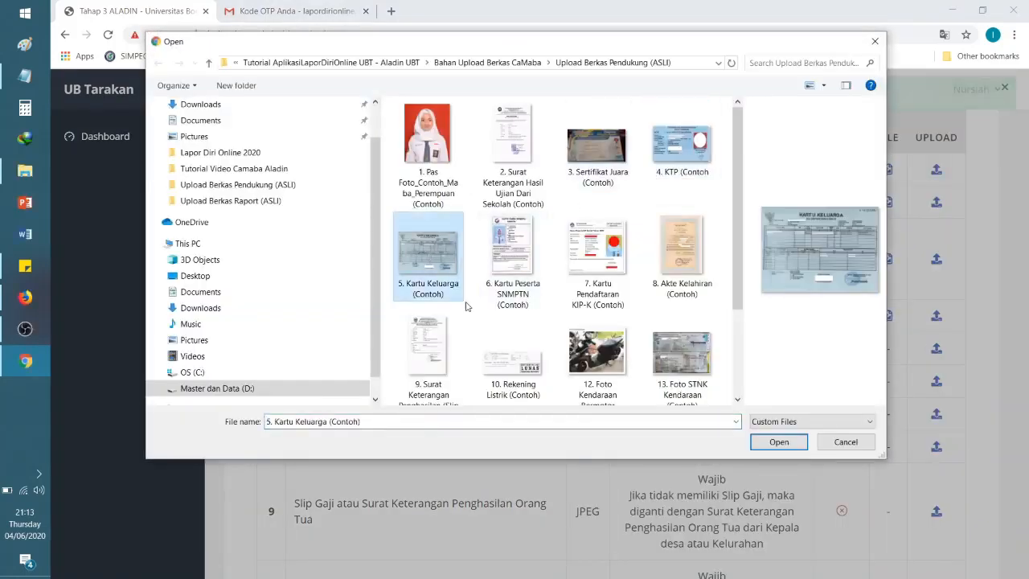
left_click(779, 442)
left_click(659, 232)
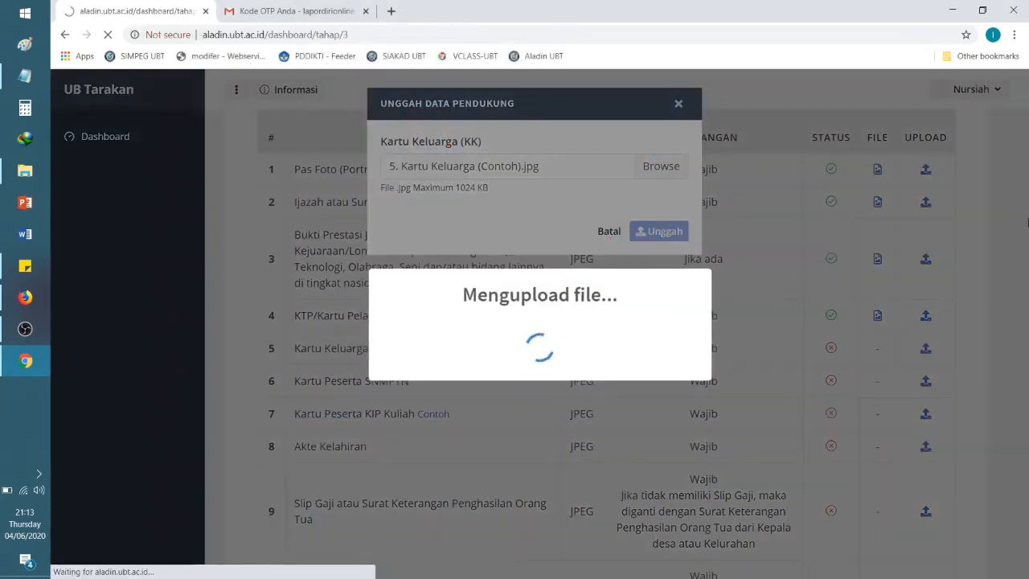
scroll(1026, 231, "down", 4)
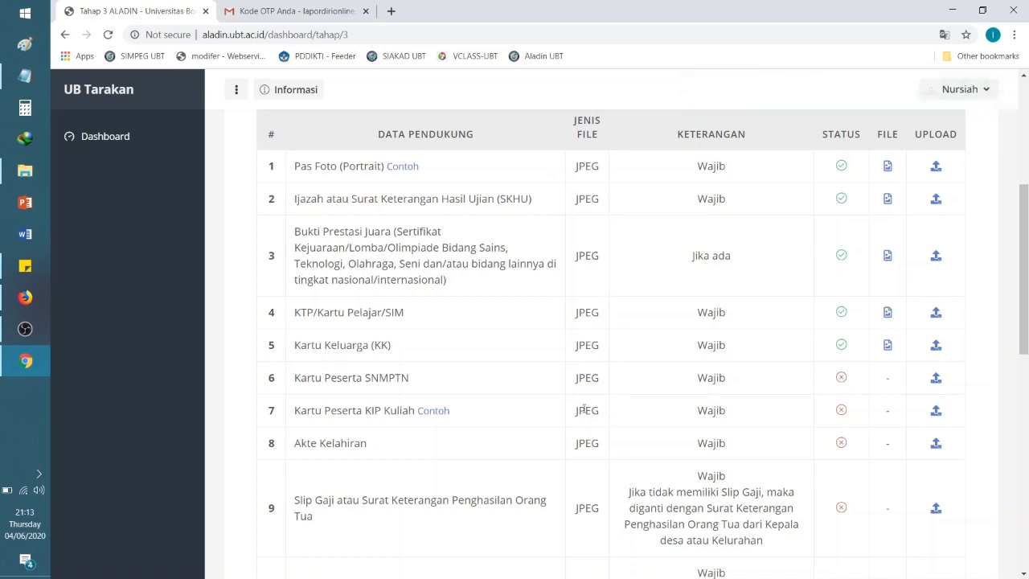
scroll(1023, 322, "down", 1)
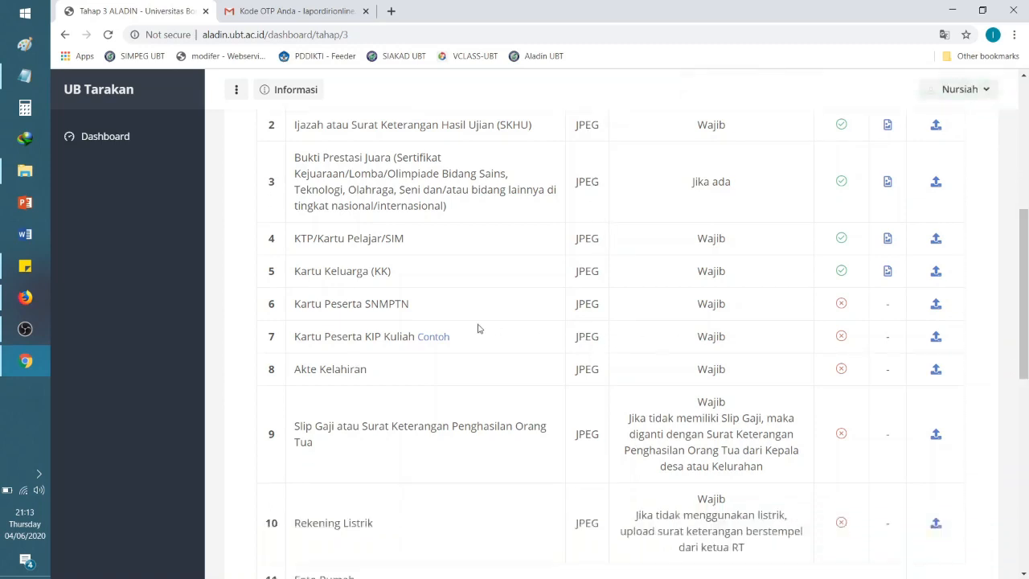
Step: Upload '6. Kartu Peserta SNMPTN (Contoh)' as row 6's Kartu Peserta SNMPTN document
left_click(936, 305)
left_click(684, 169)
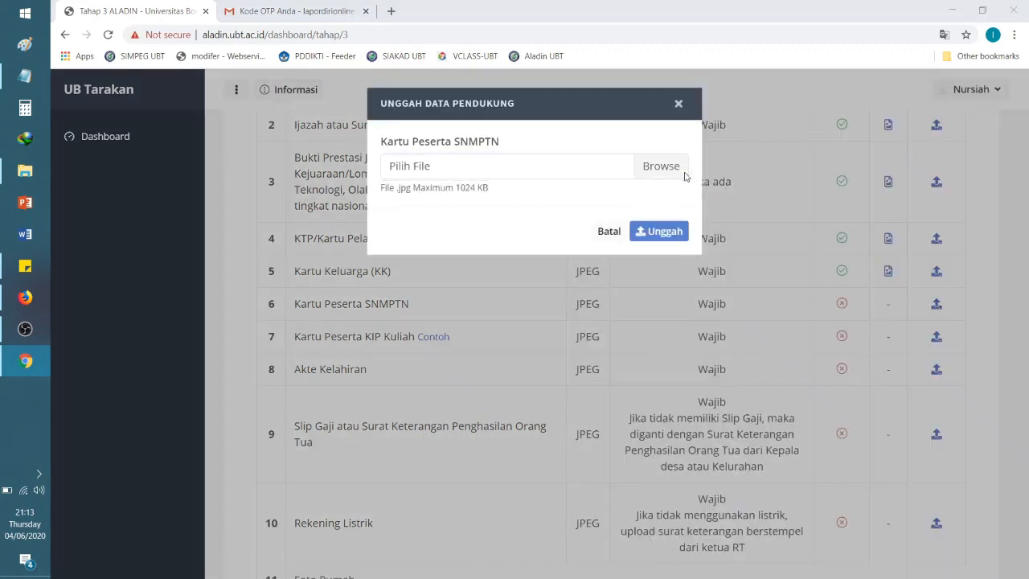
left_click(518, 245)
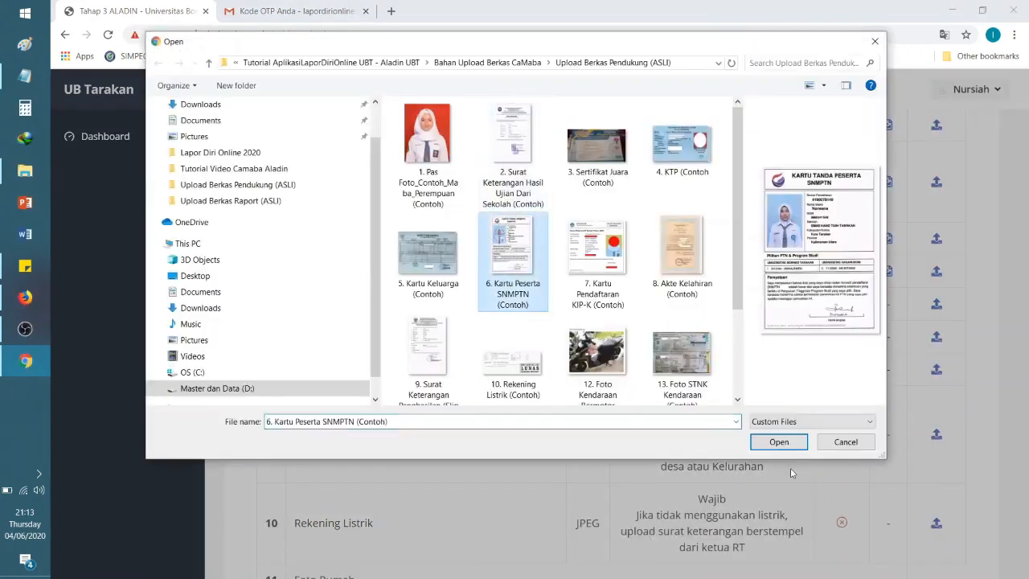
left_click(778, 442)
left_click(658, 233)
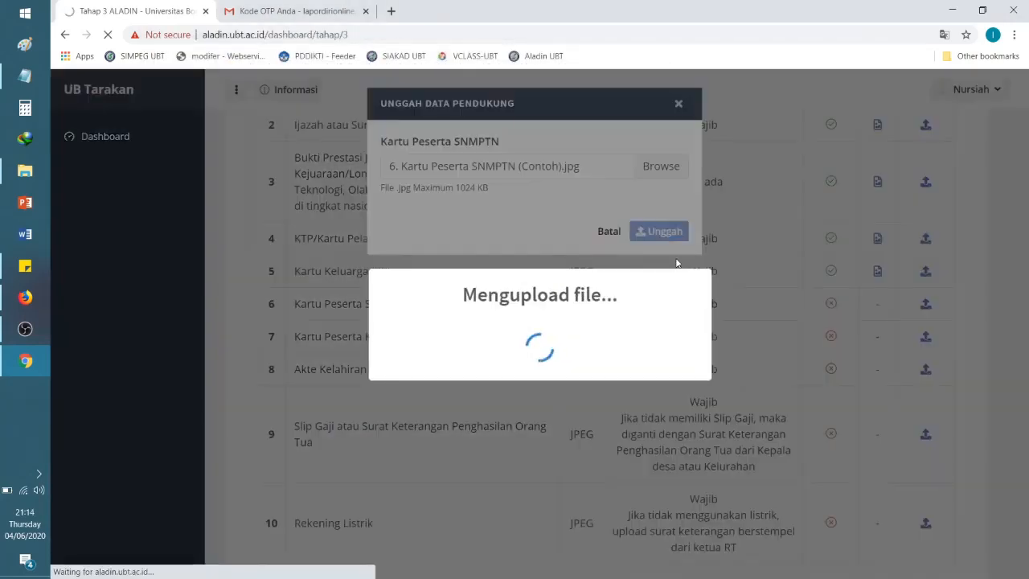
scroll(961, 366, "down", 15)
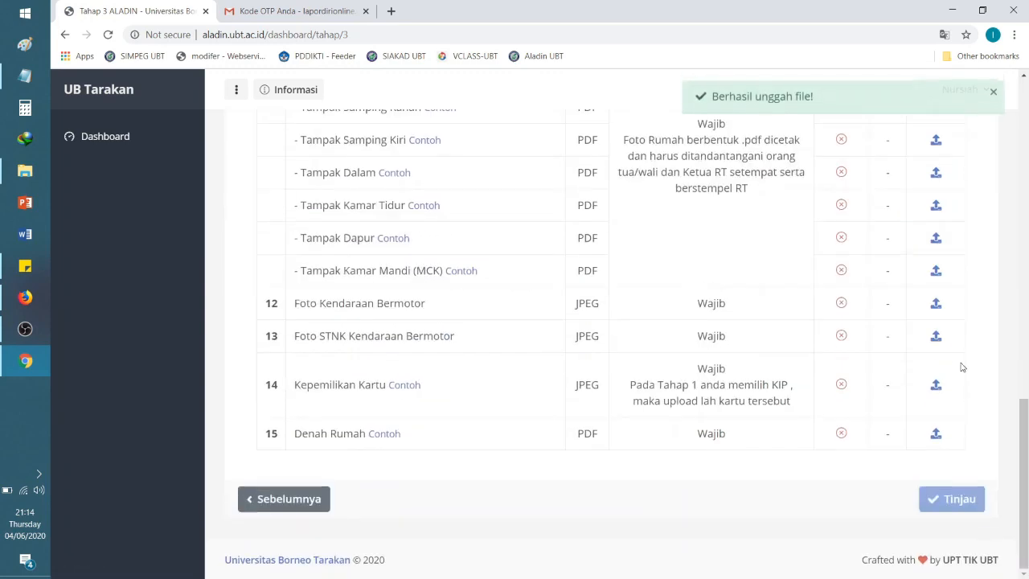
left_click_drag(1024, 433, 1026, 285)
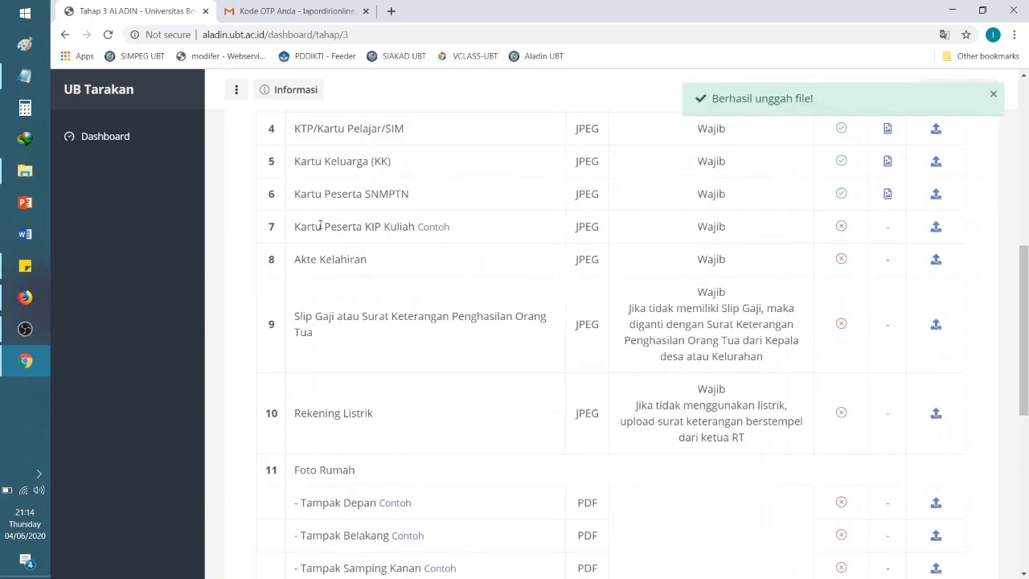
Step: View row 7's example KIP Kuliah card, then close it
left_click(426, 228)
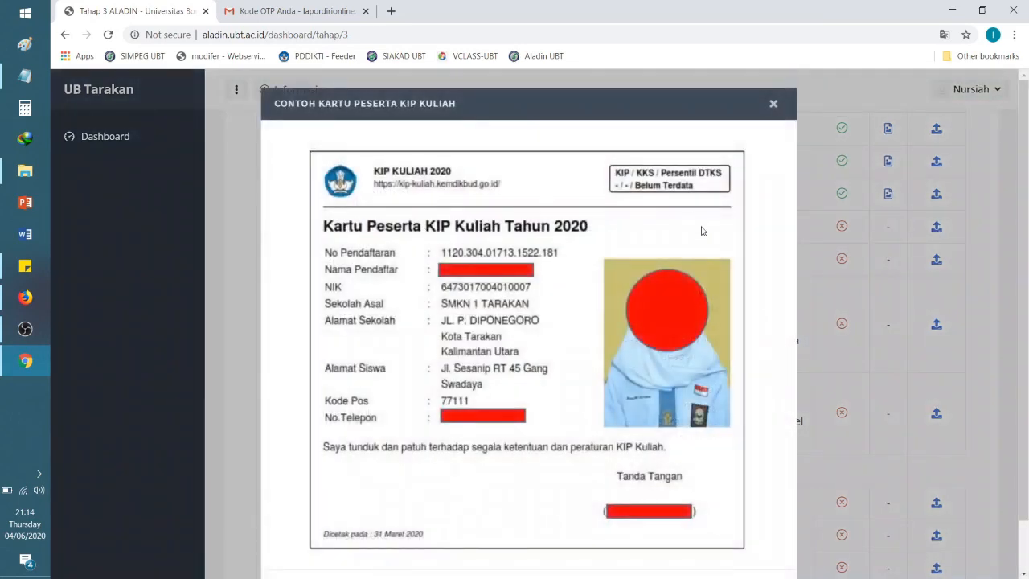
scroll(696, 167, "down", 1)
scroll(723, 257, "up", 1)
left_click(773, 105)
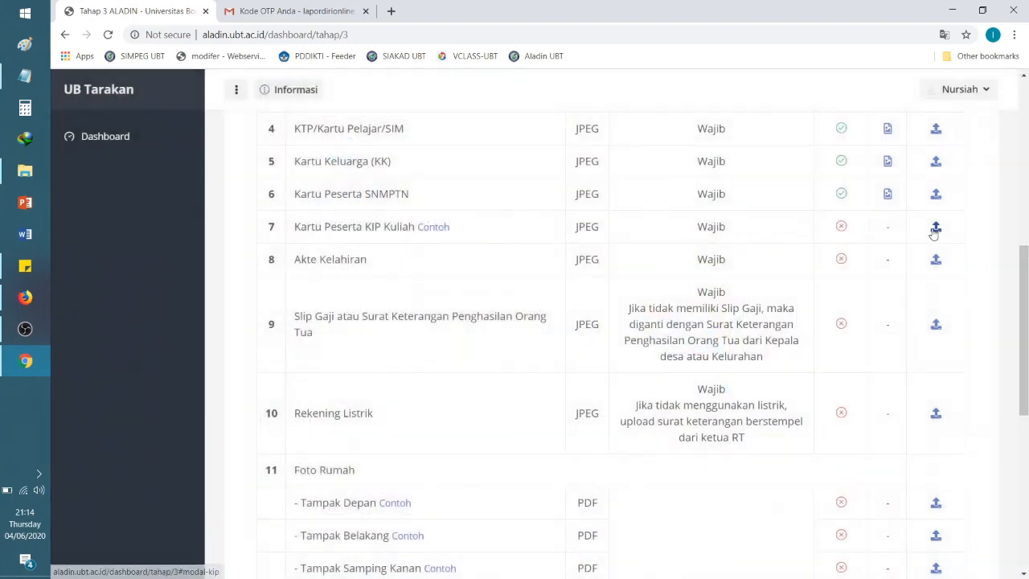
Step: Upload '7. Kartu Pendaftaran KIP-K (Contoh)' as row 7's Kartu Peserta KIP Kuliah document
left_click(934, 229)
left_click(667, 167)
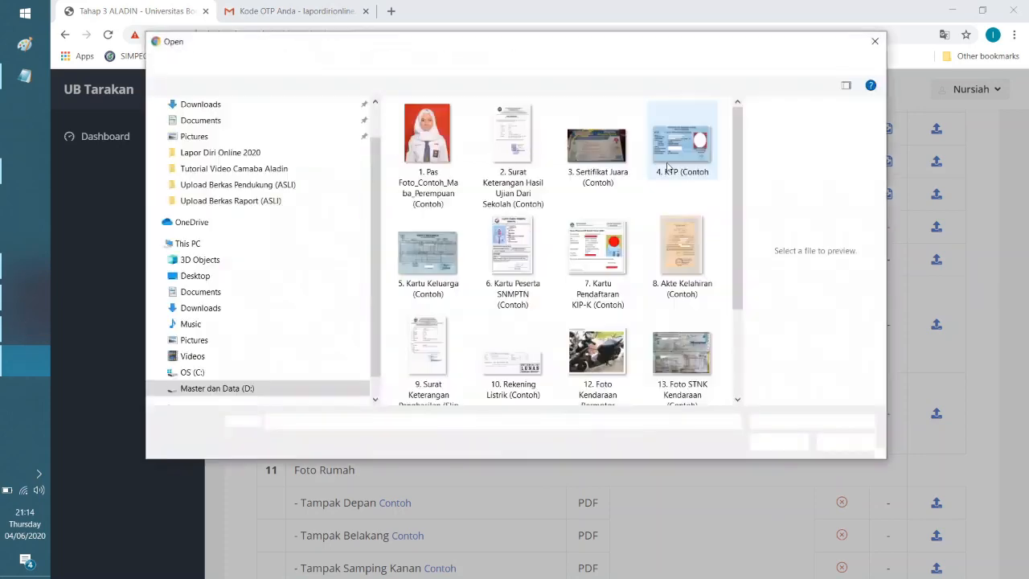
left_click(597, 257)
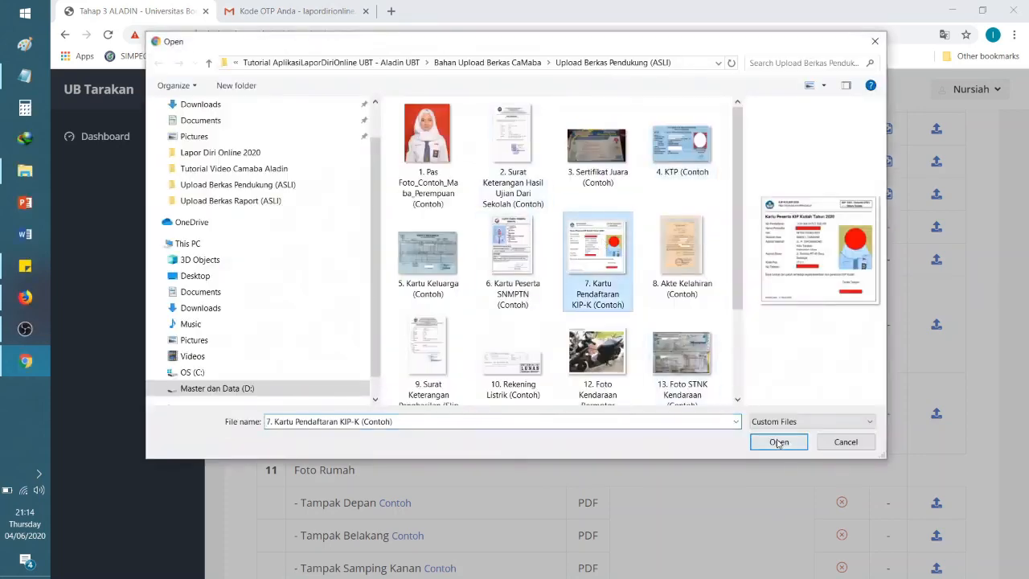
left_click(778, 442)
left_click(661, 232)
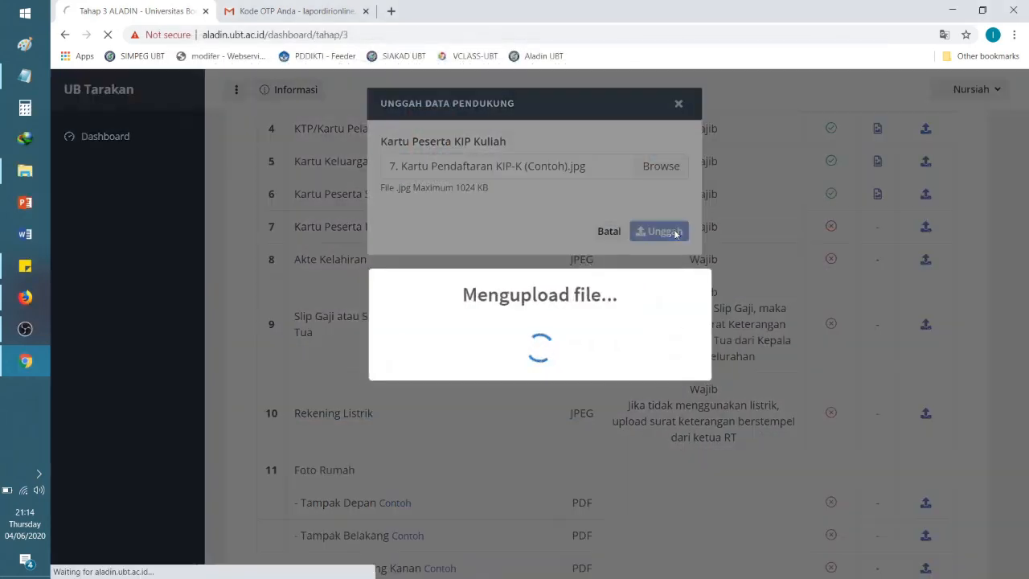
scroll(753, 306, "down", 10)
scroll(679, 274, "up", 5)
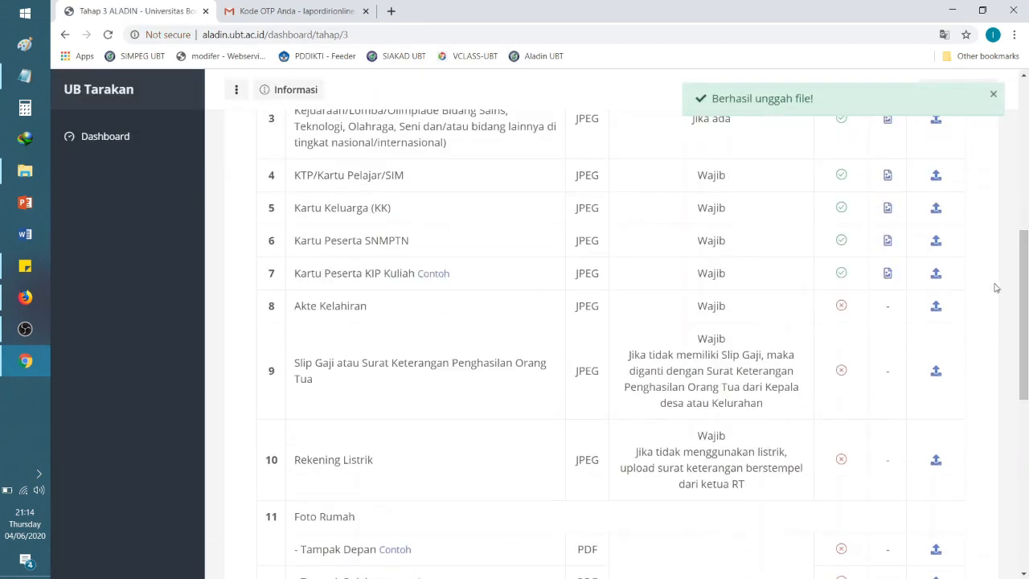
Step: Upload '8. Akte Kelahiran (Contoh)' as row 8's Akte Kelahiran document
left_click(936, 307)
left_click(672, 171)
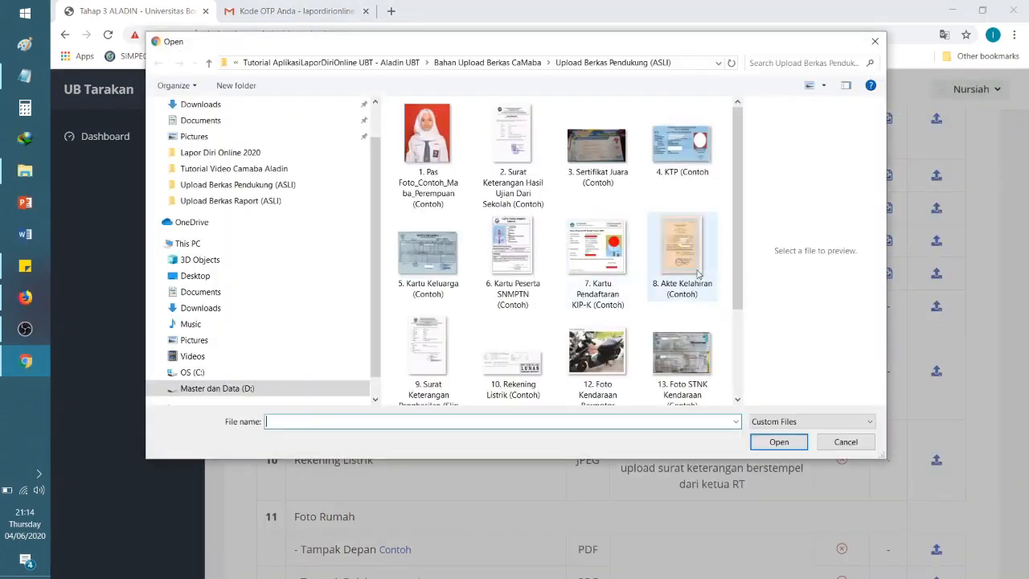
left_click(697, 273)
left_click(777, 441)
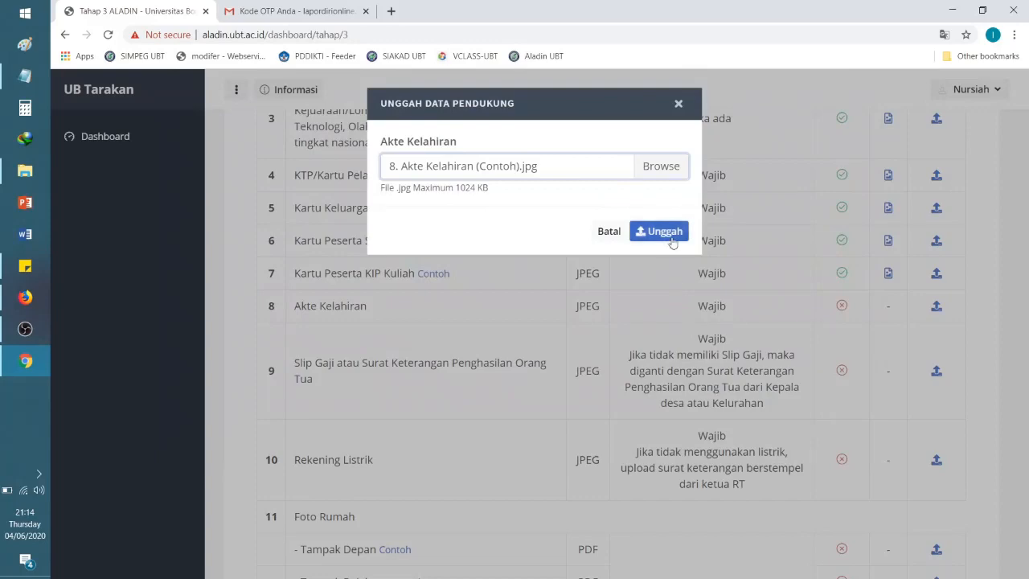
left_click(661, 232)
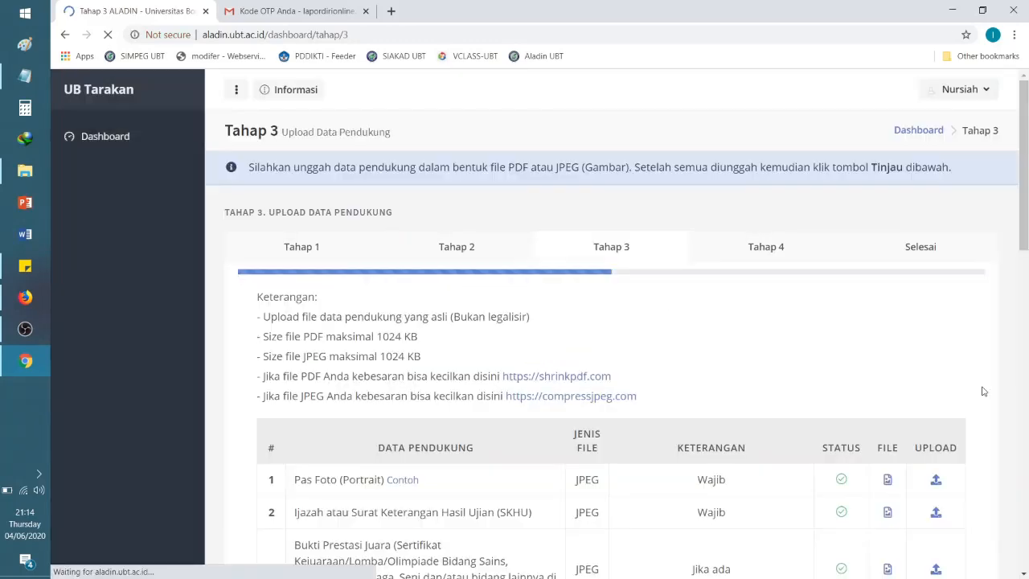
scroll(474, 342, "down", 7)
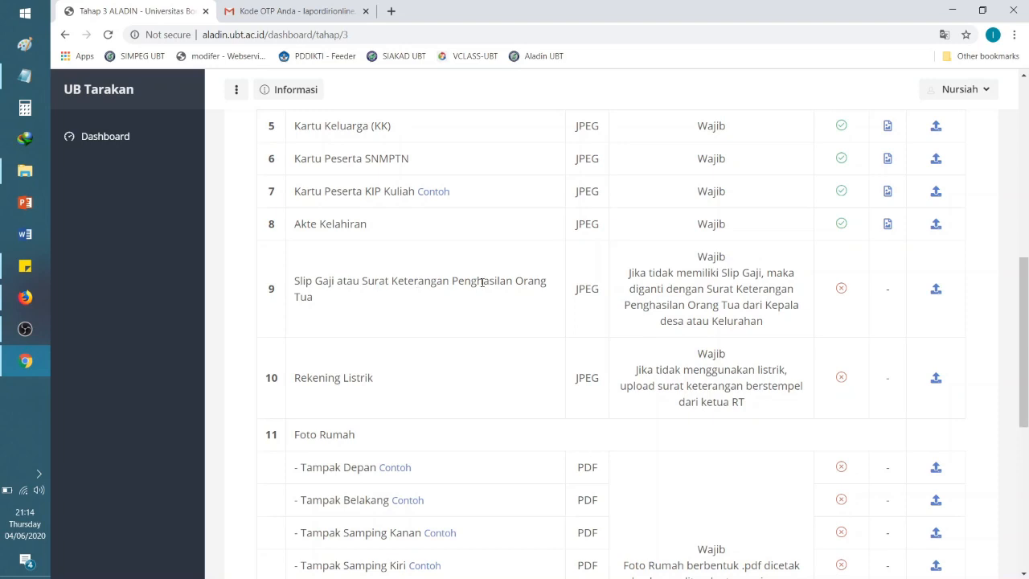
Step: Upload '9. Surat Keterangan Penghasilan (Slip Gaji) Contoh' to row 9's parent income requirement
left_click(935, 290)
left_click(674, 171)
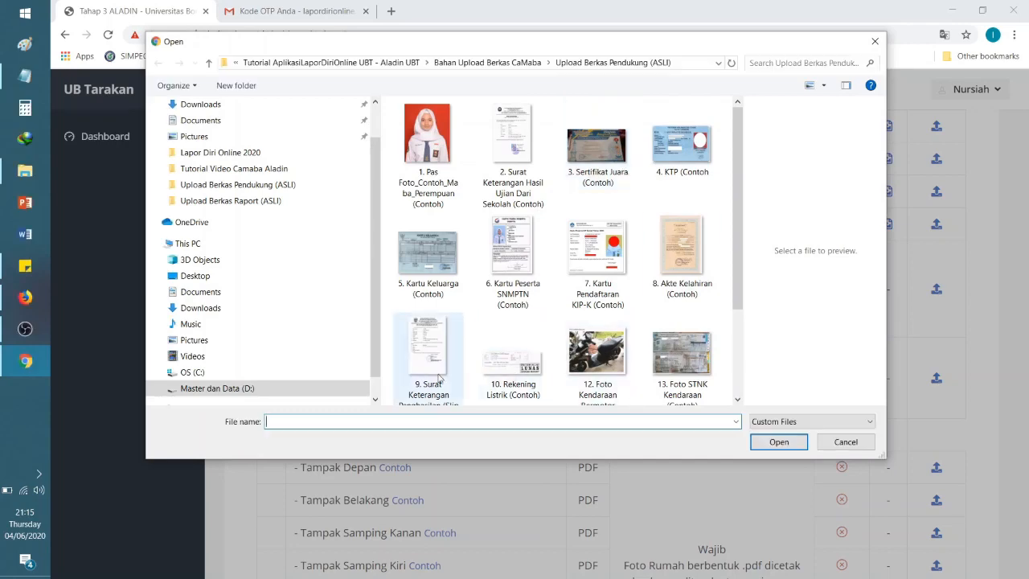
left_click(437, 378)
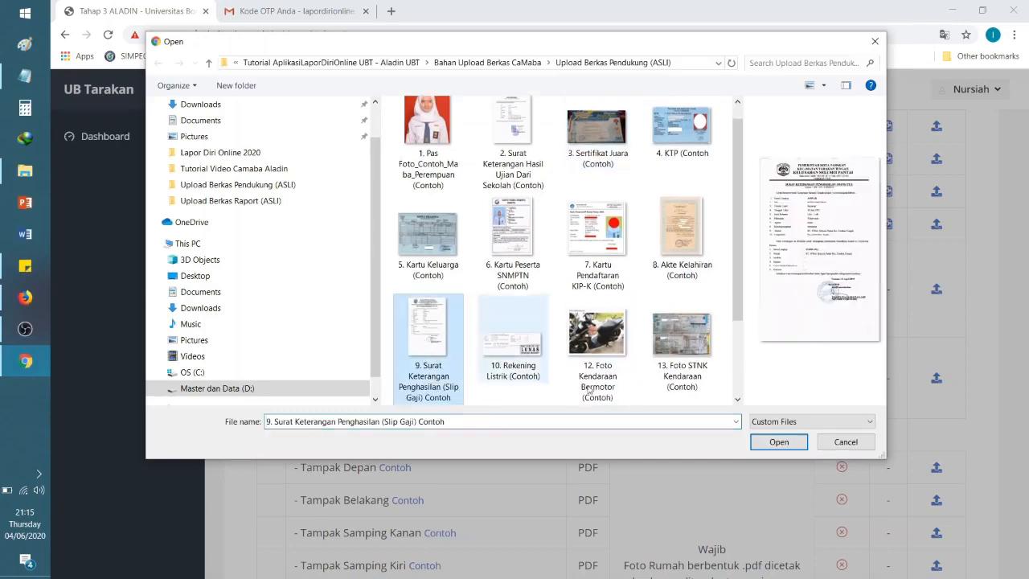
left_click(778, 442)
left_click(675, 235)
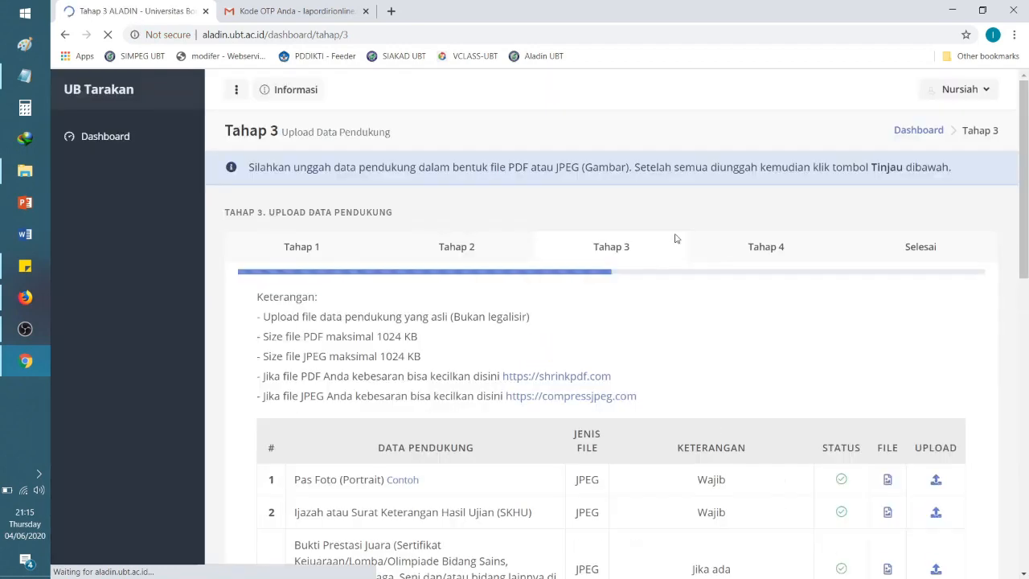
scroll(1026, 340, "down", 3)
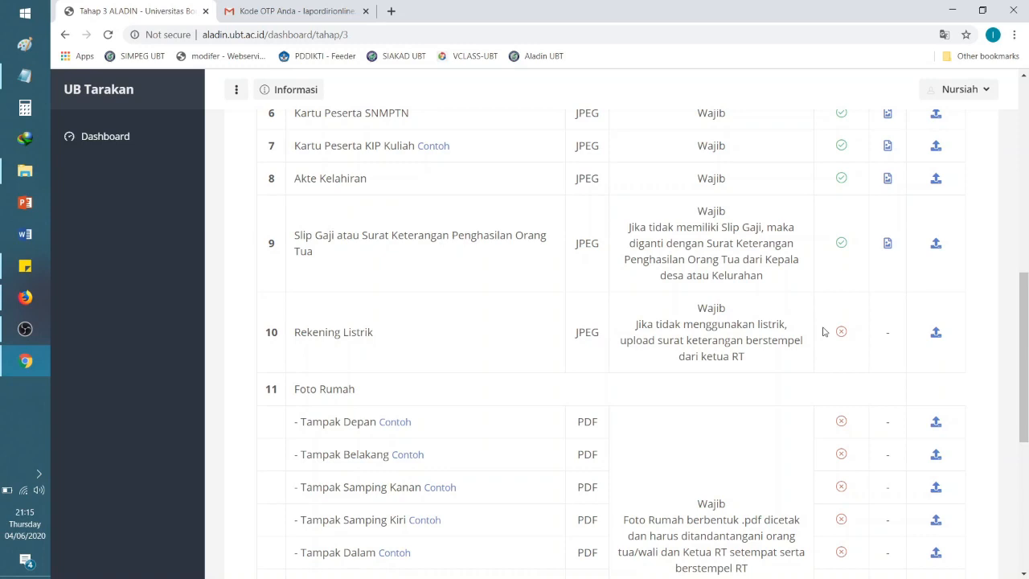
Step: Upload '10. Rekening Listrik (Contoh)' to the Rekening Listrik row
left_click(937, 331)
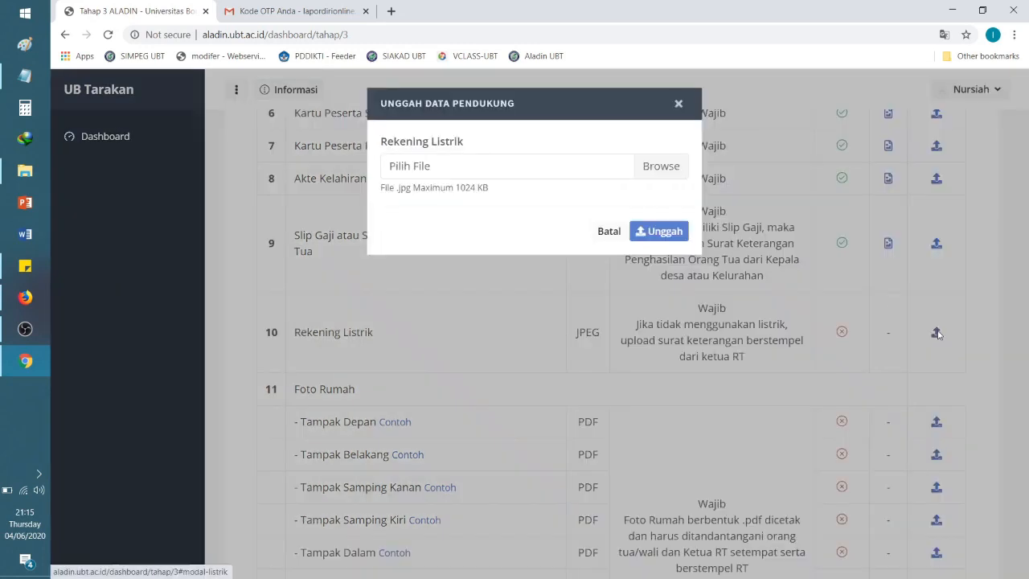
left_click(667, 175)
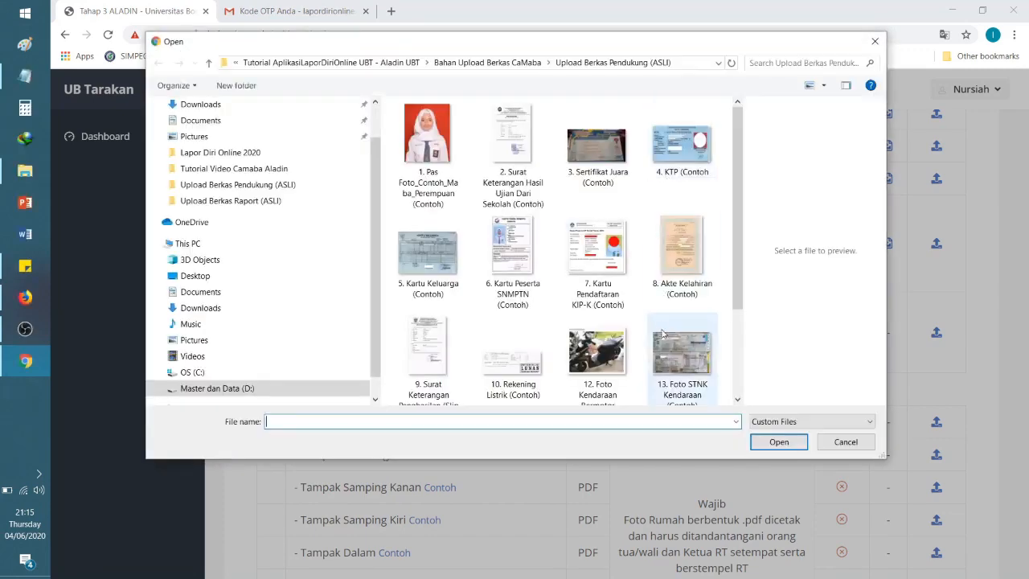
left_click(512, 346)
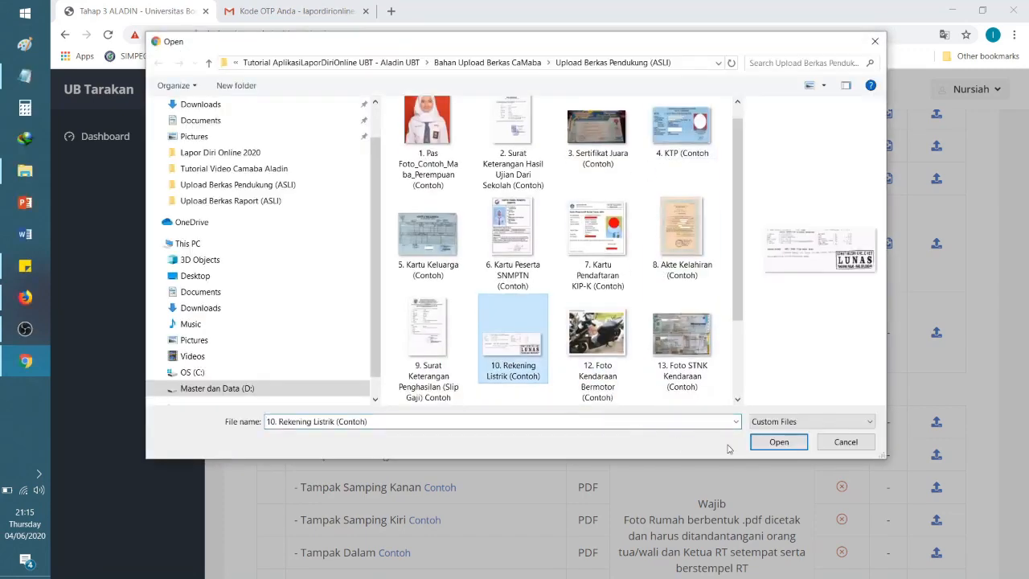
left_click(776, 441)
left_click(675, 229)
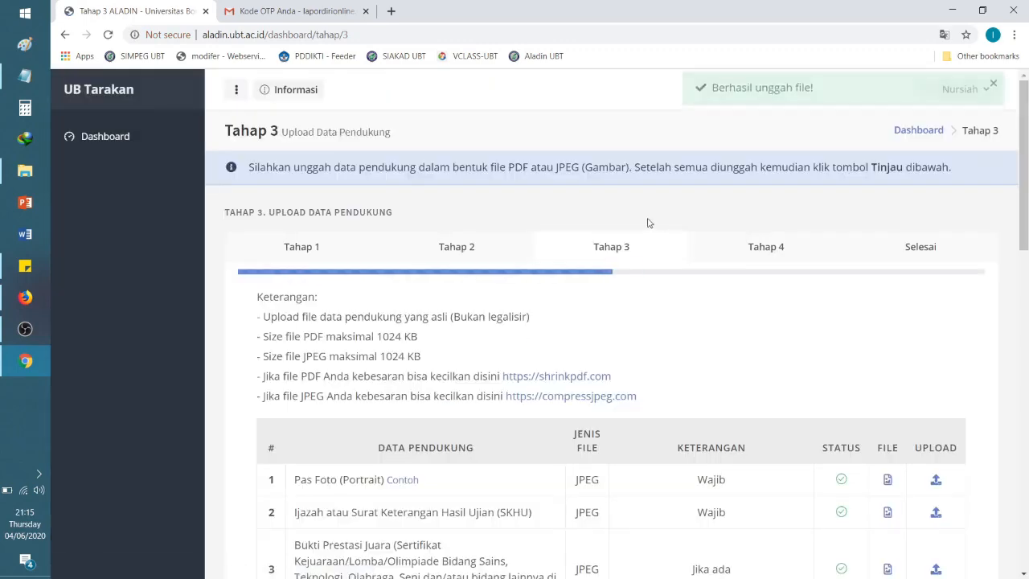
left_click_drag(1022, 190, 1021, 448)
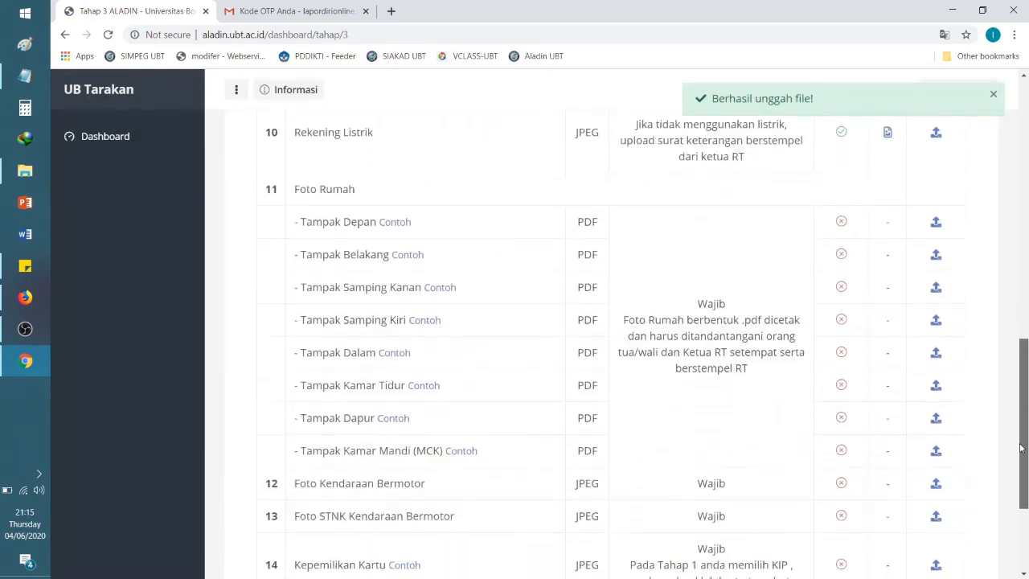
left_click_drag(297, 188, 370, 202)
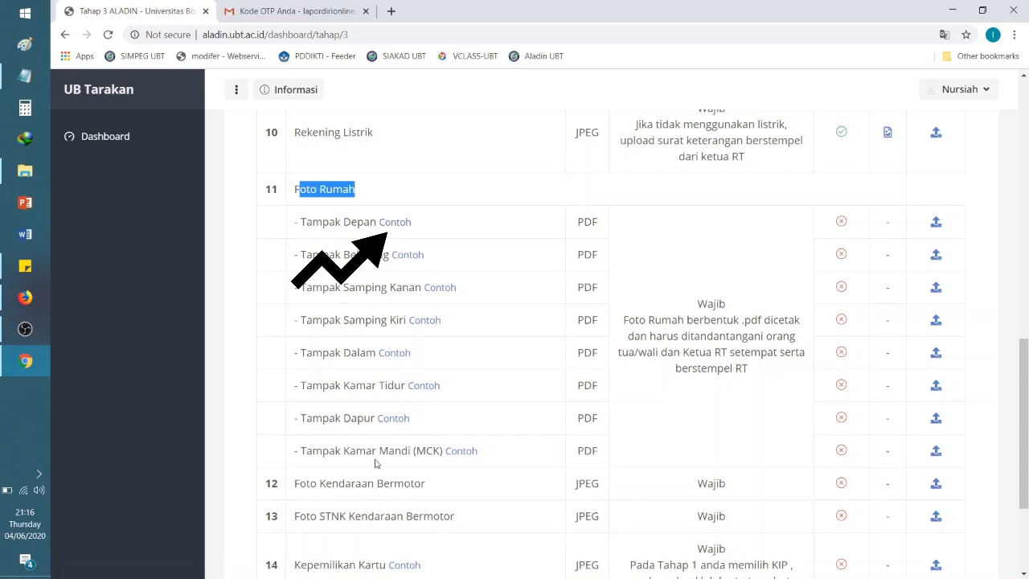
left_click(404, 229)
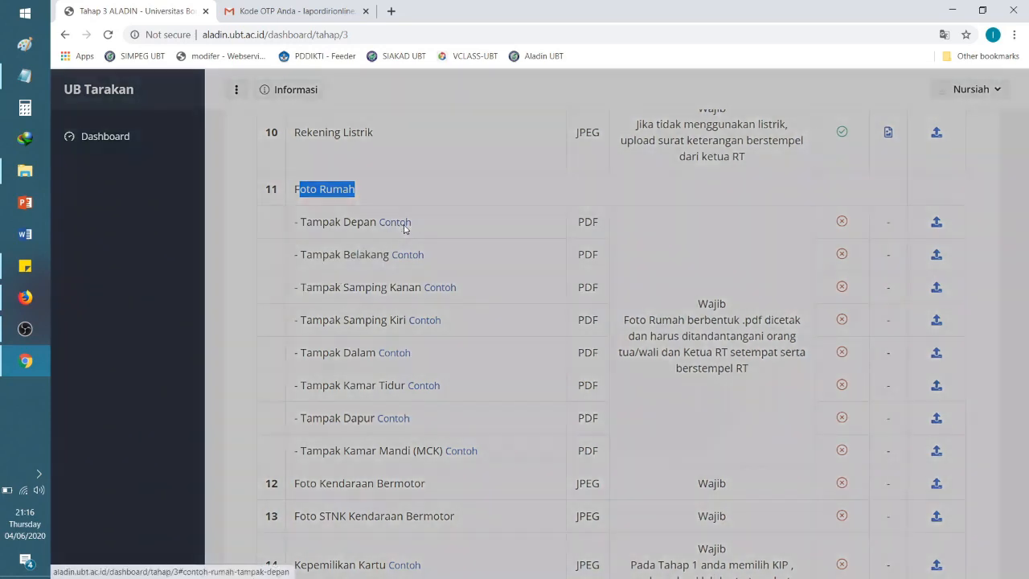
left_click_drag(1025, 186, 1027, 324)
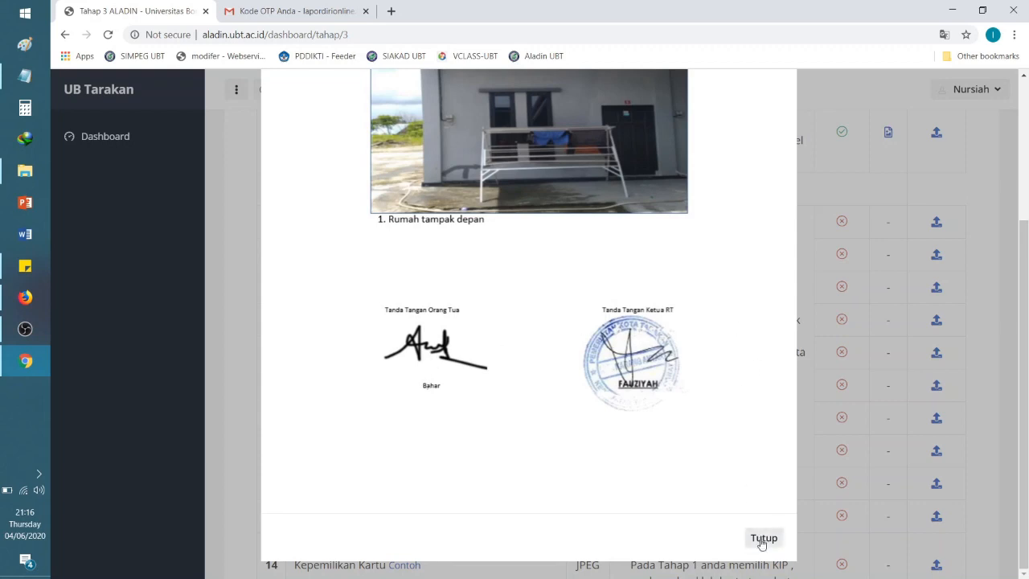
left_click(762, 539)
left_click(410, 254)
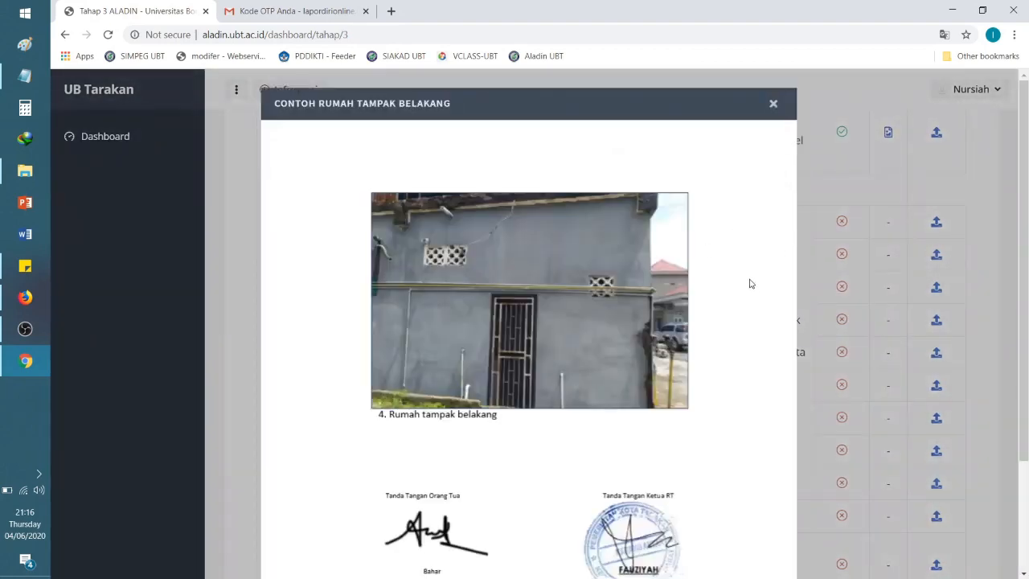
scroll(754, 275, "down", 2)
scroll(747, 289, "up", 2)
left_click(773, 104)
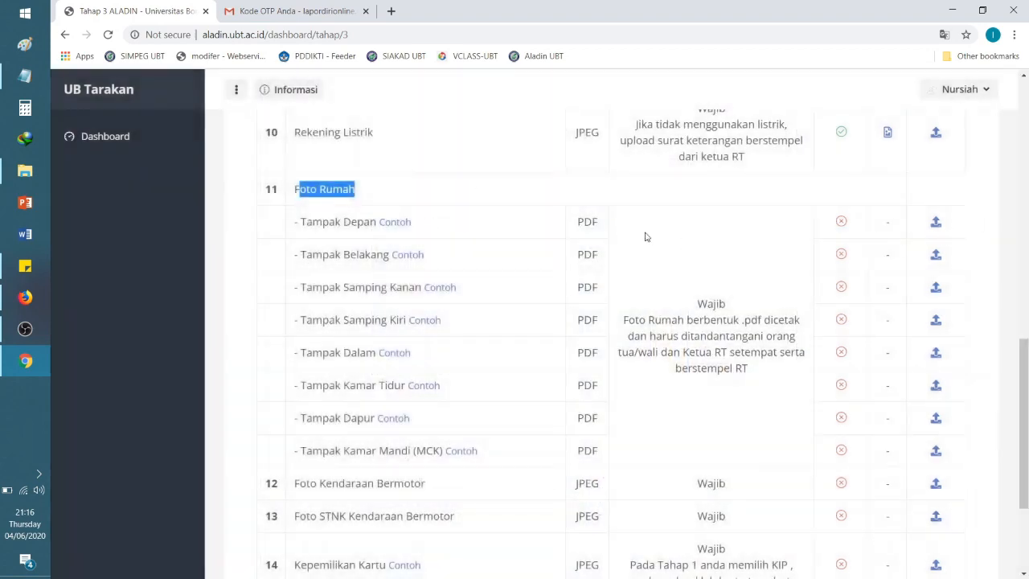
left_click(582, 223)
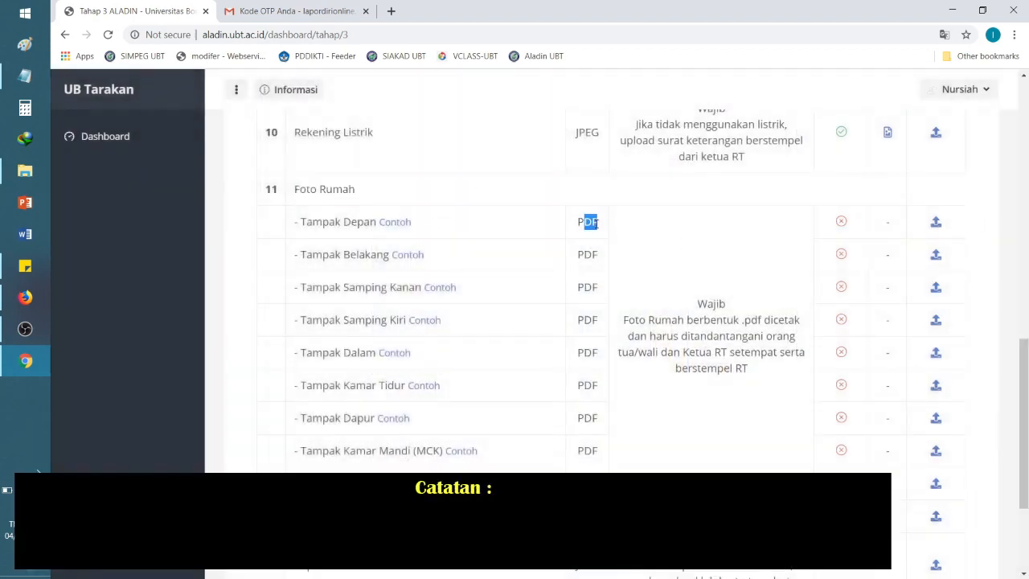
Step: Upload the 11.1 Tampak Depan house photo PDF
left_click(935, 222)
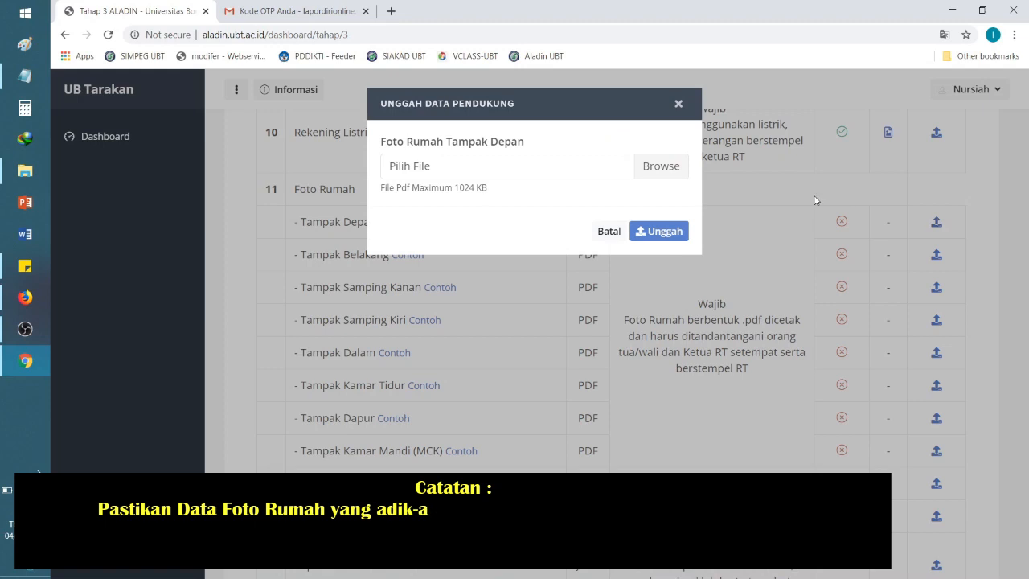
left_click(686, 173)
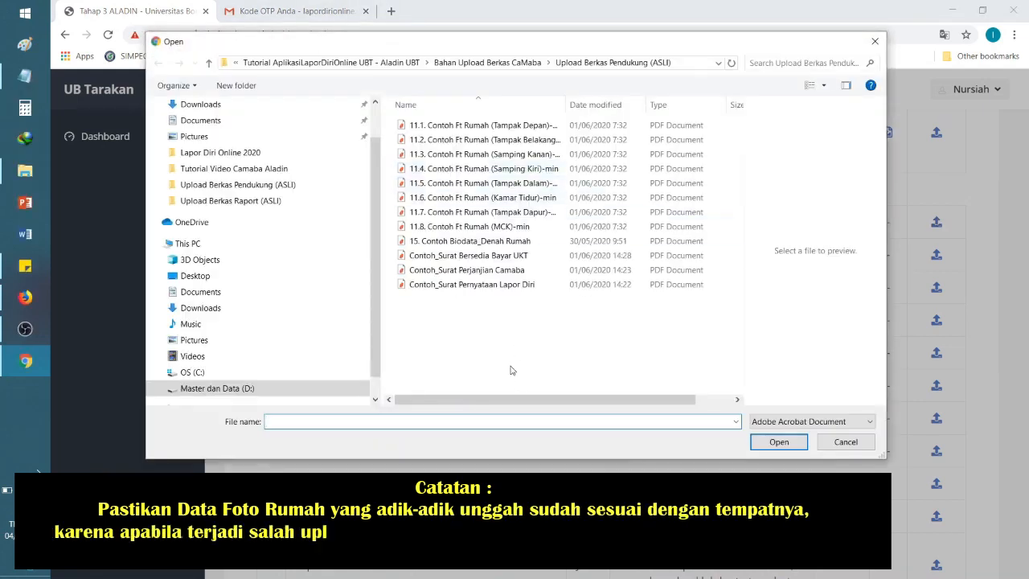
left_click(523, 126)
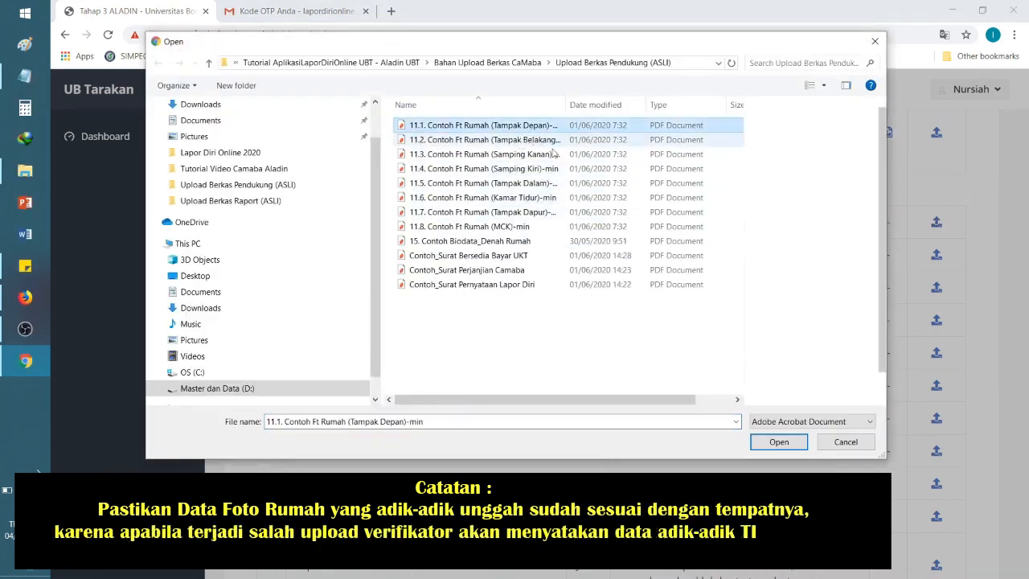
left_click(779, 441)
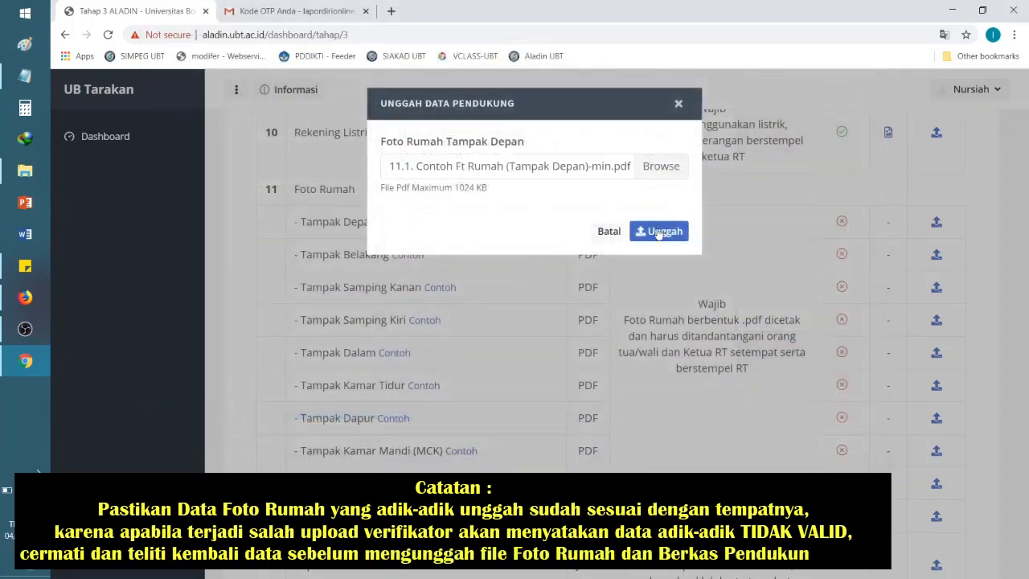
left_click(657, 229)
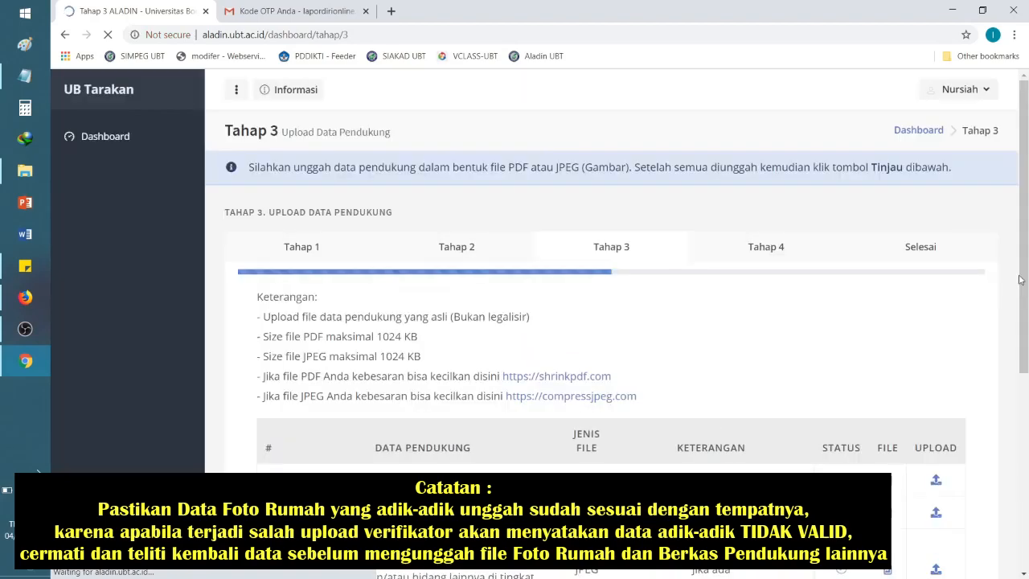
scroll(1026, 348, "down", 4)
scroll(1026, 348, "down", 5)
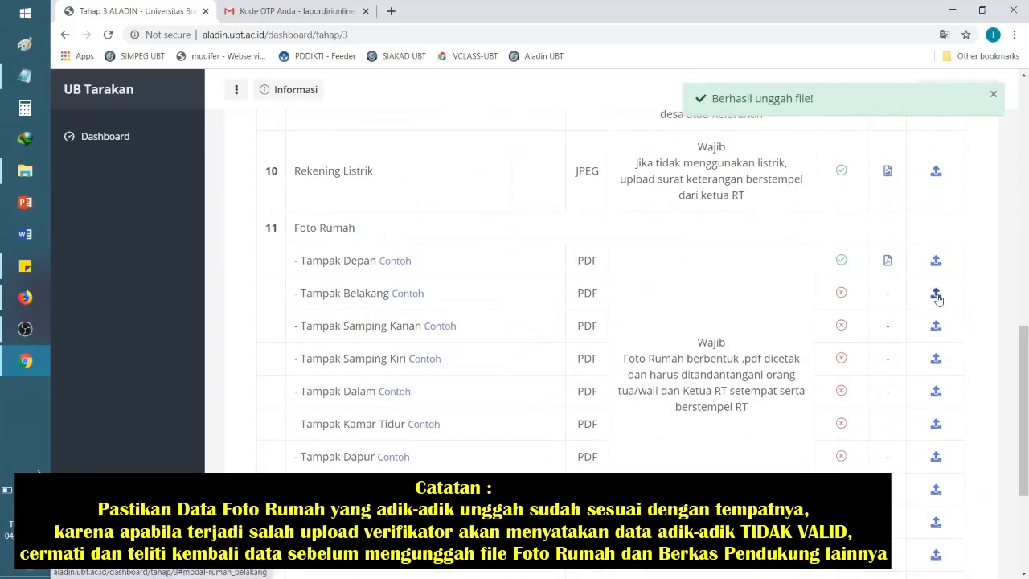
Step: Upload the 11.2 Tampak Belakang house photo PDF
left_click(936, 293)
left_click(679, 167)
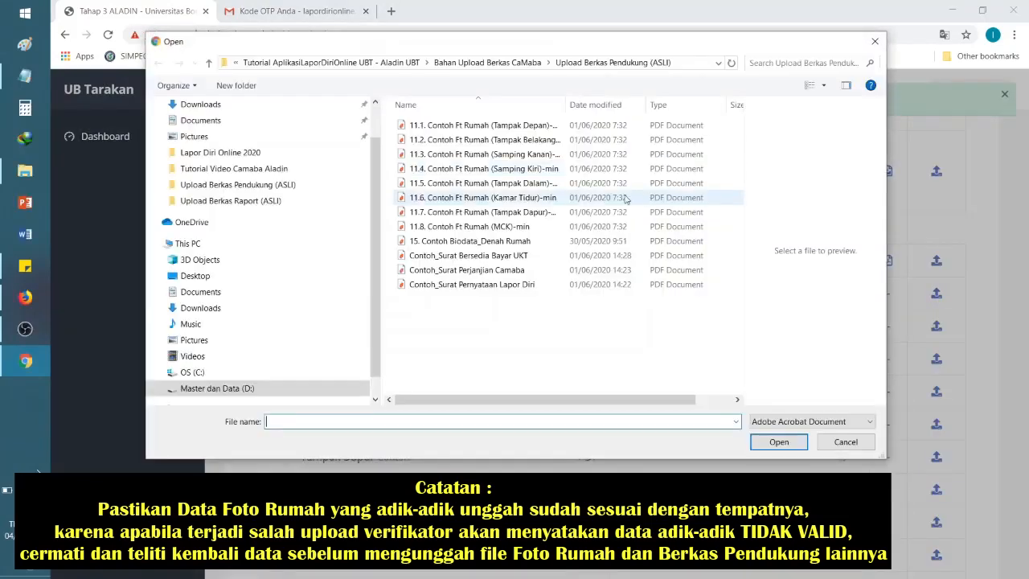
left_click(487, 140)
left_click(776, 442)
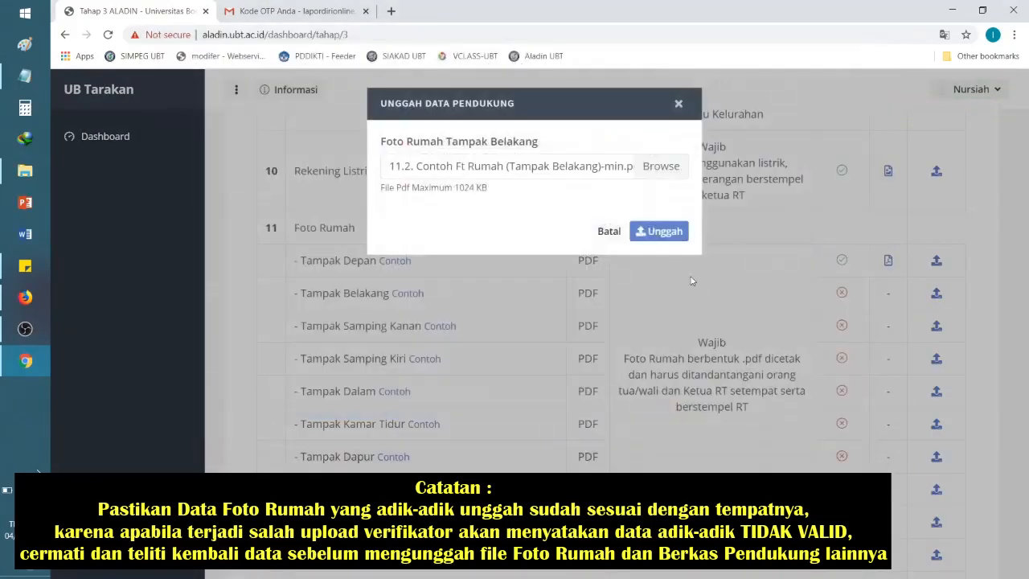
left_click(664, 232)
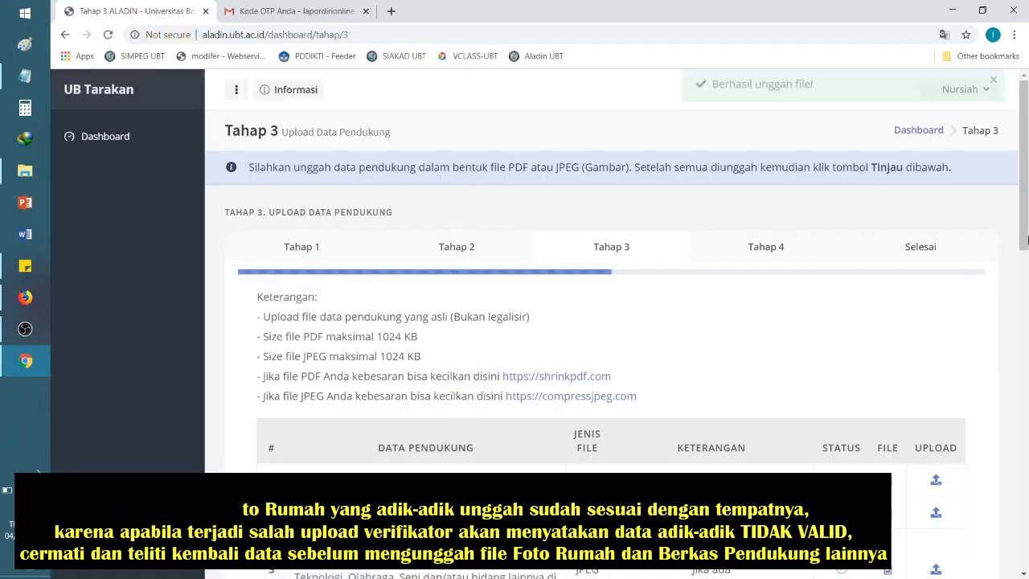
left_click(1025, 424)
scroll(988, 394, "down", 3)
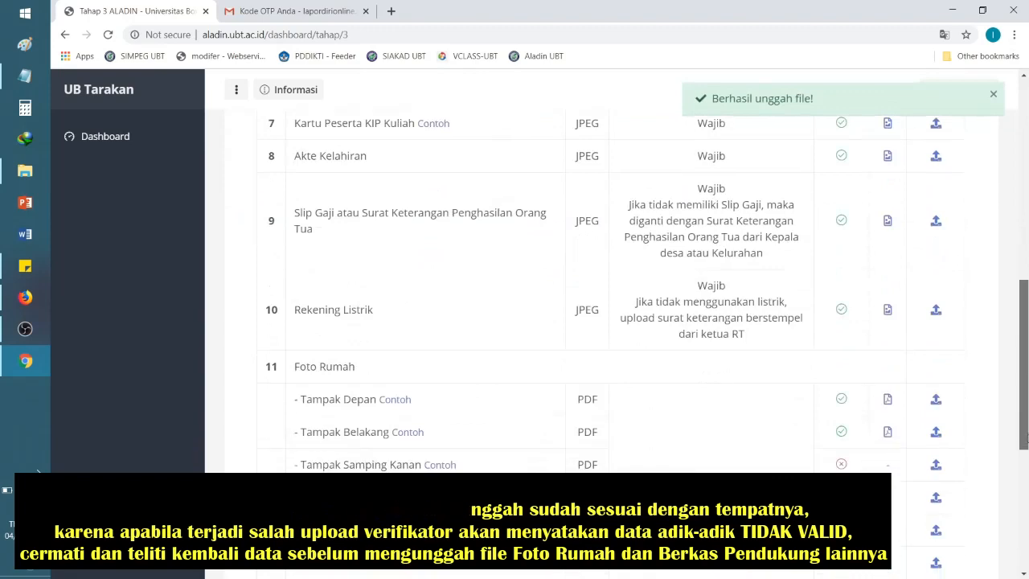
Step: Upload the Tampak Samping Kanan house photo PDF
left_click(935, 330)
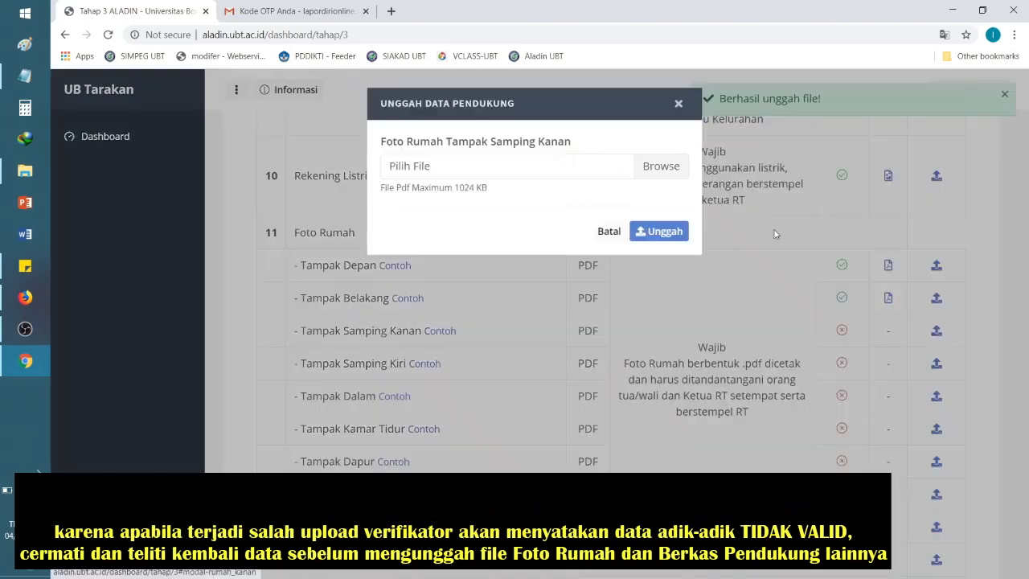
left_click(658, 166)
left_click(482, 153)
left_click(779, 441)
left_click(670, 234)
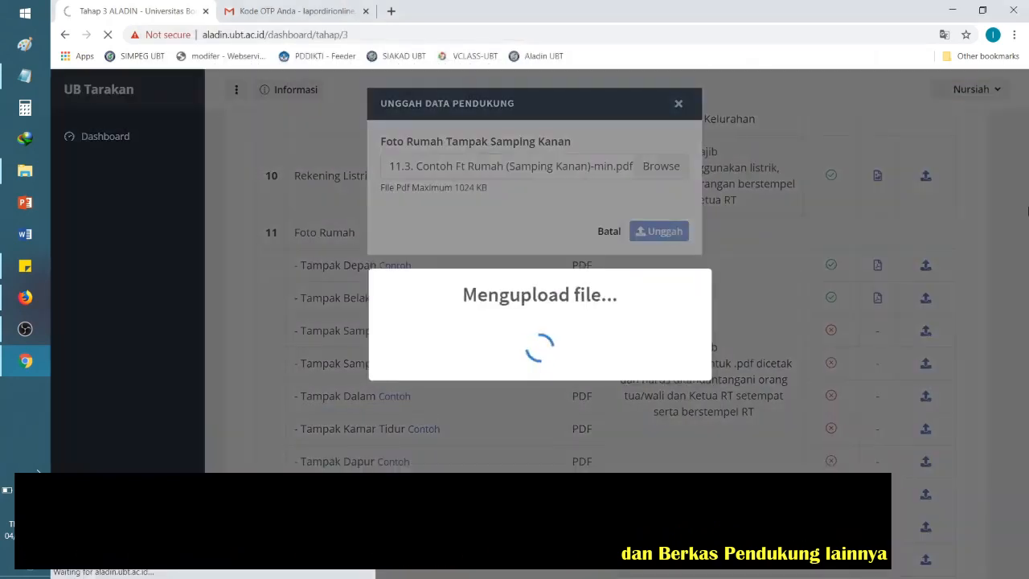
scroll(1026, 337, "down", 5)
scroll(1026, 338, "down", 6)
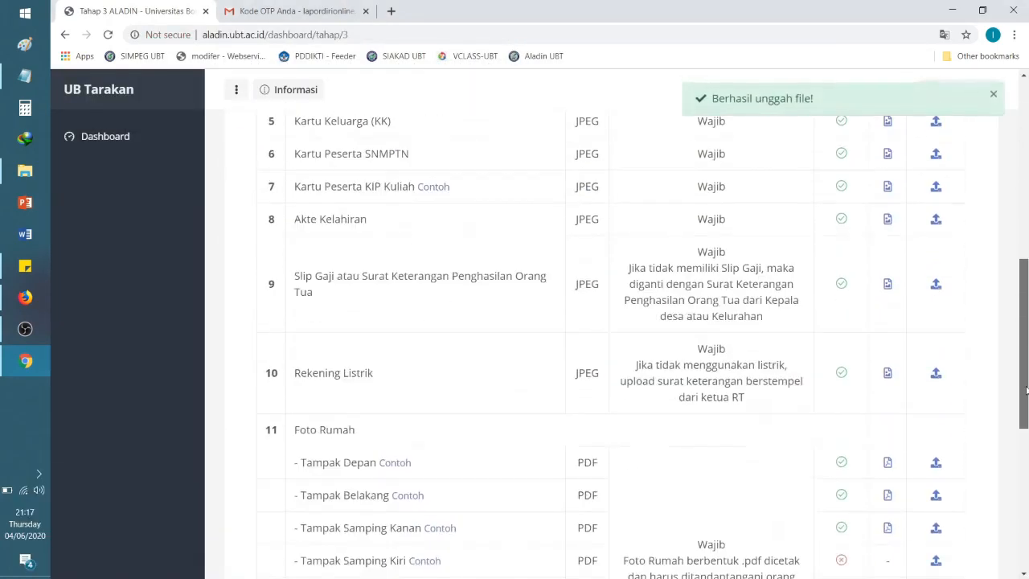
Step: Upload the 11.4 Tampak Samping Kiri house photo PDF
left_click(936, 275)
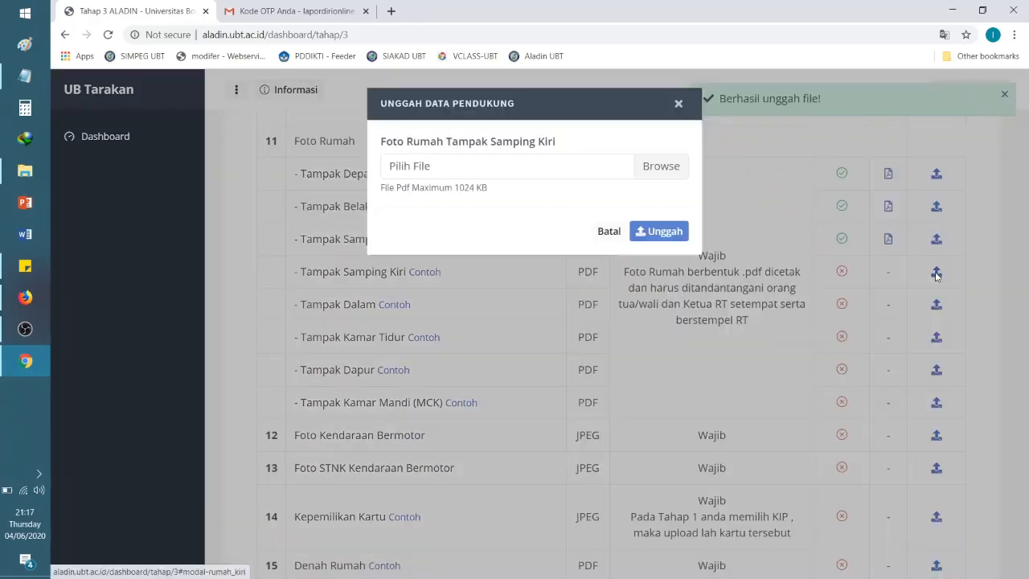
left_click(674, 168)
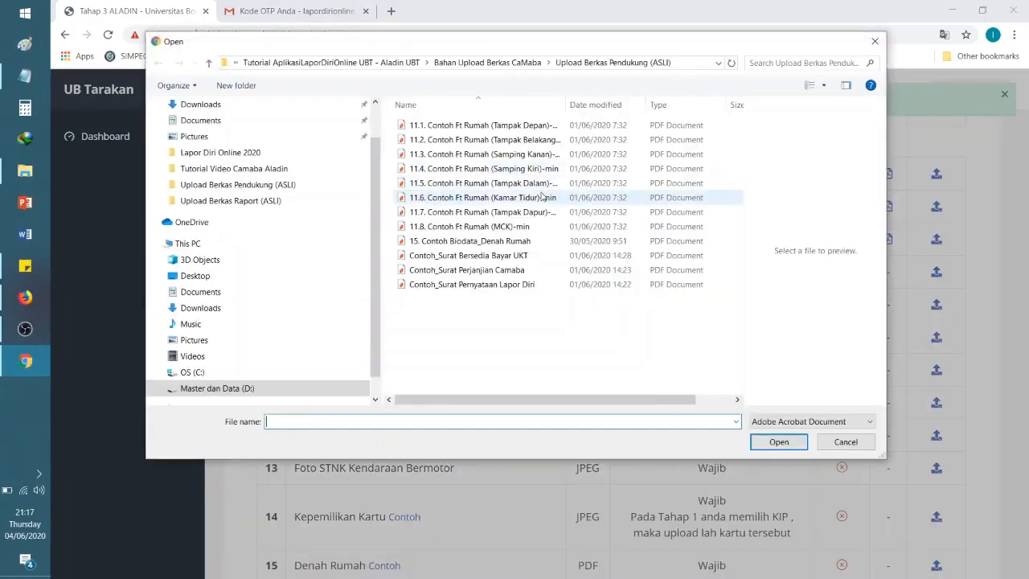
left_click(528, 169)
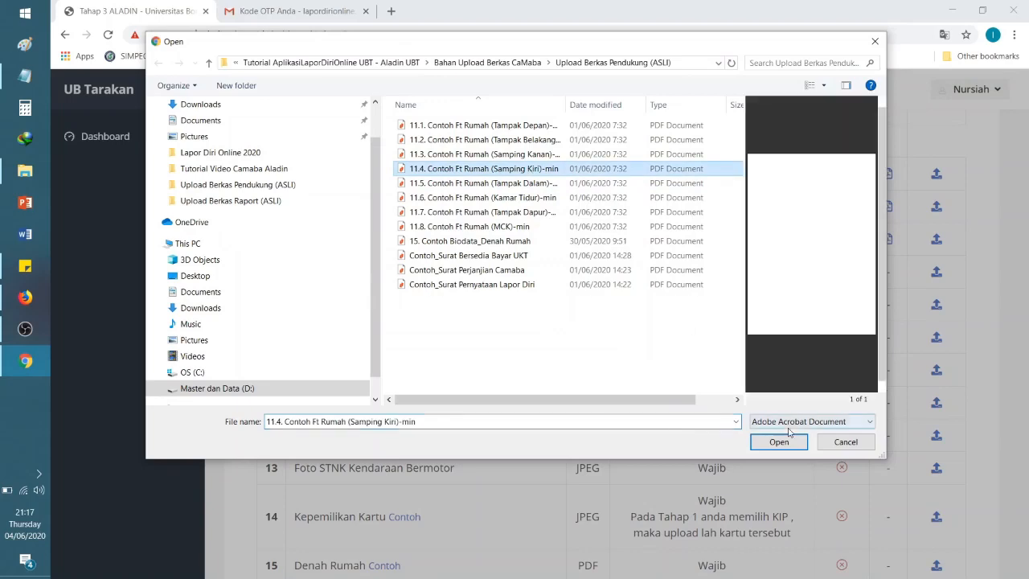
left_click(779, 441)
left_click(664, 231)
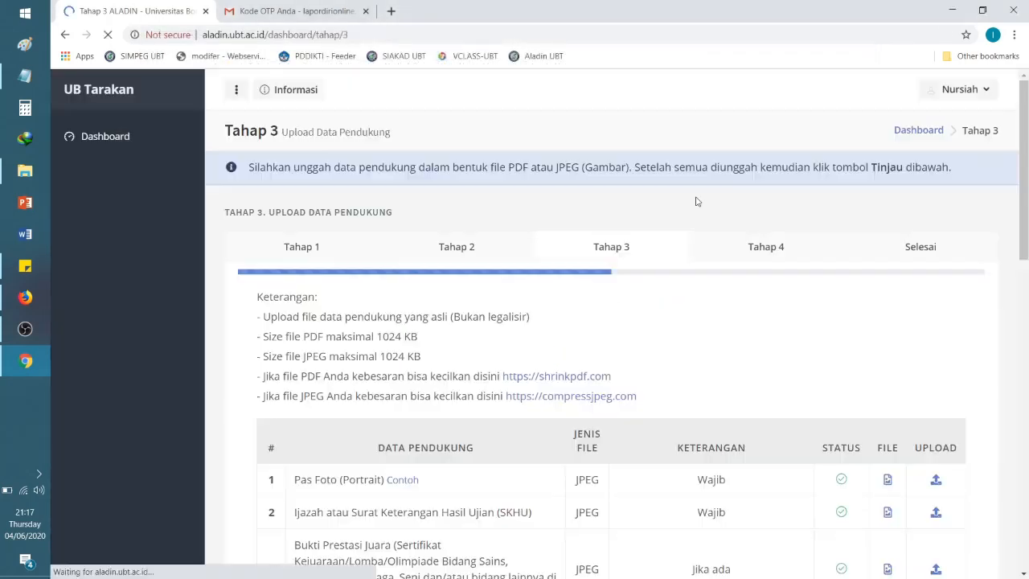
scroll(1026, 400, "down", 8)
scroll(1026, 399, "down", 4)
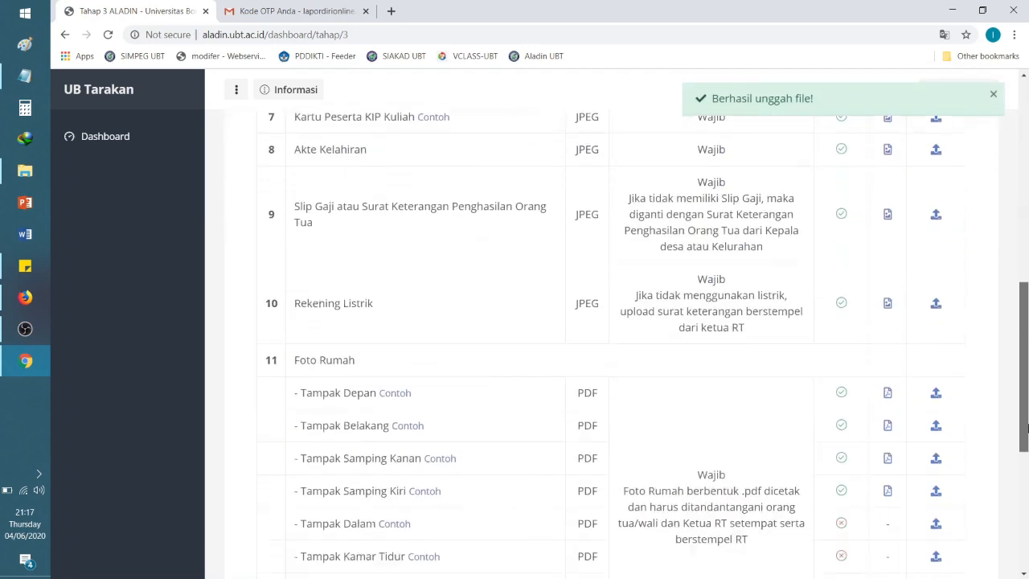
Step: Upload the 11.5 Tampak Dalam house photo PDF
left_click(935, 360)
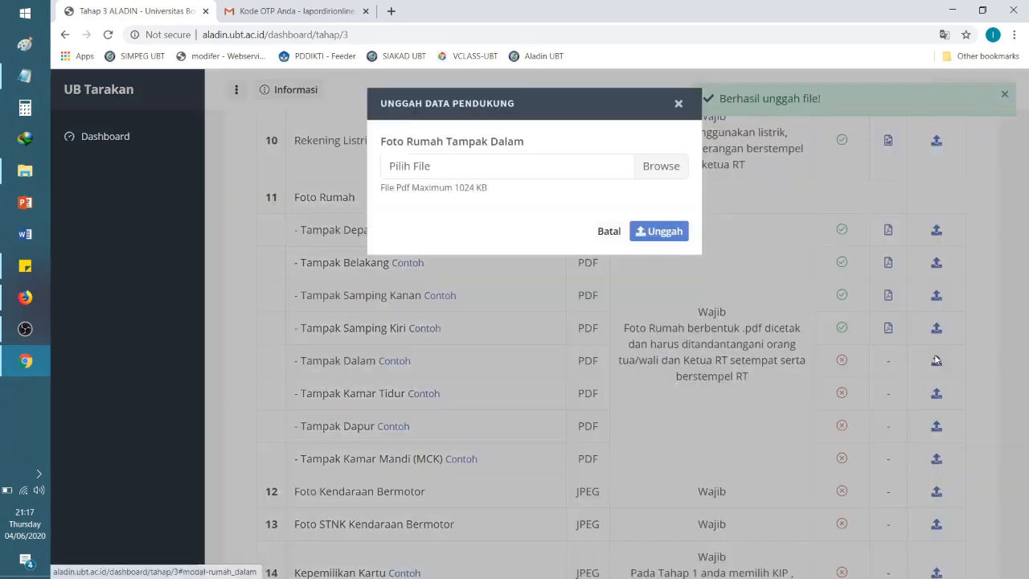
left_click(660, 166)
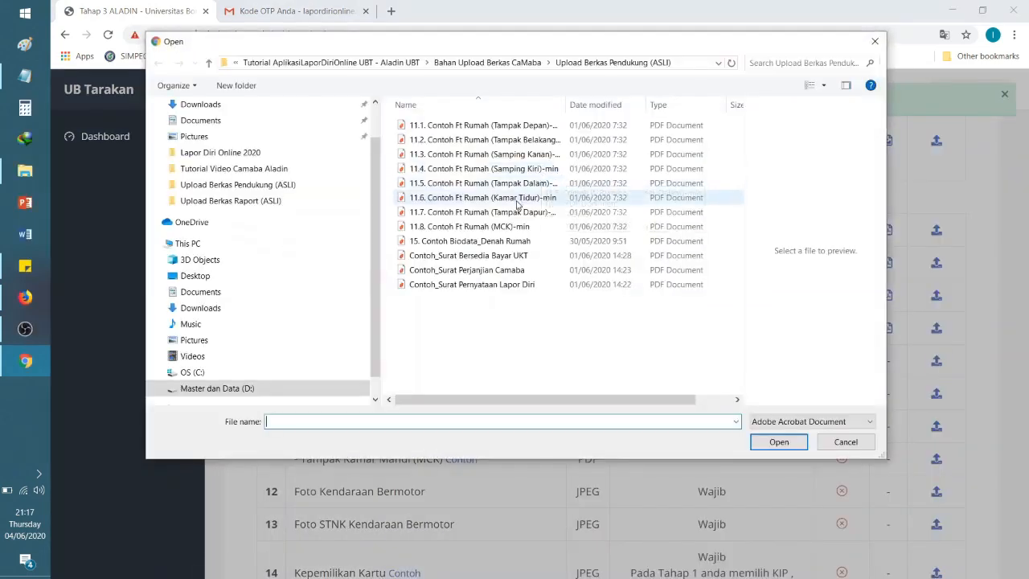
left_click(518, 184)
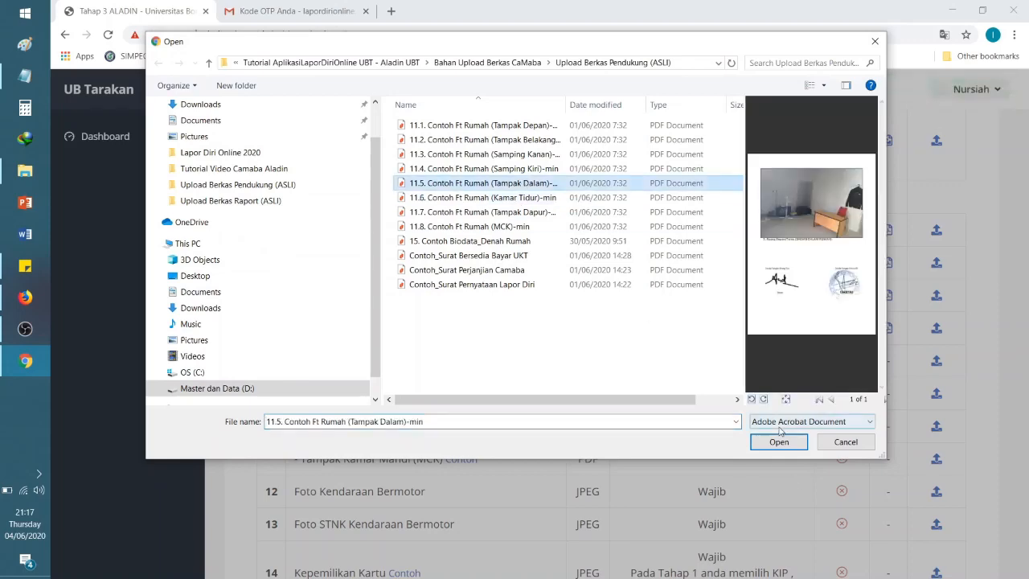
left_click(779, 441)
left_click(653, 231)
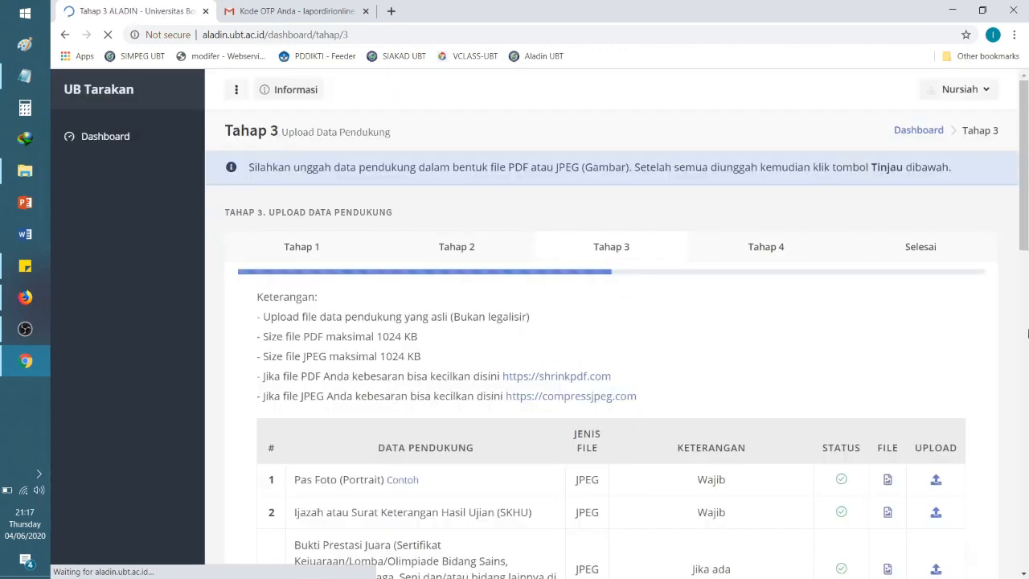
scroll(1027, 374, "down", 4)
scroll(1027, 375, "down", 5)
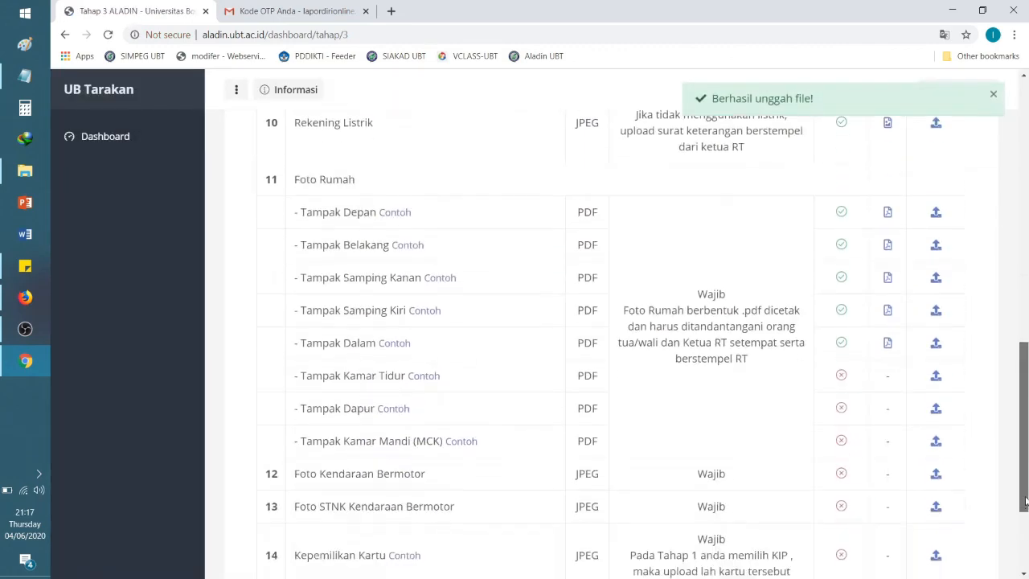
Step: Upload the 11.6 Kamar Tidur house photo PDF
left_click(936, 377)
left_click(665, 167)
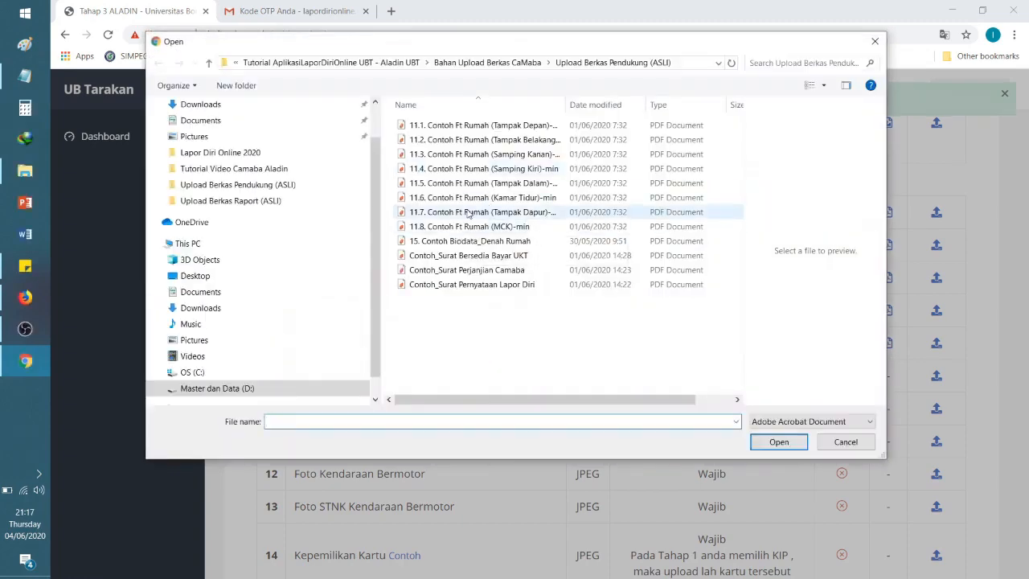
left_click(514, 211)
left_click(490, 198)
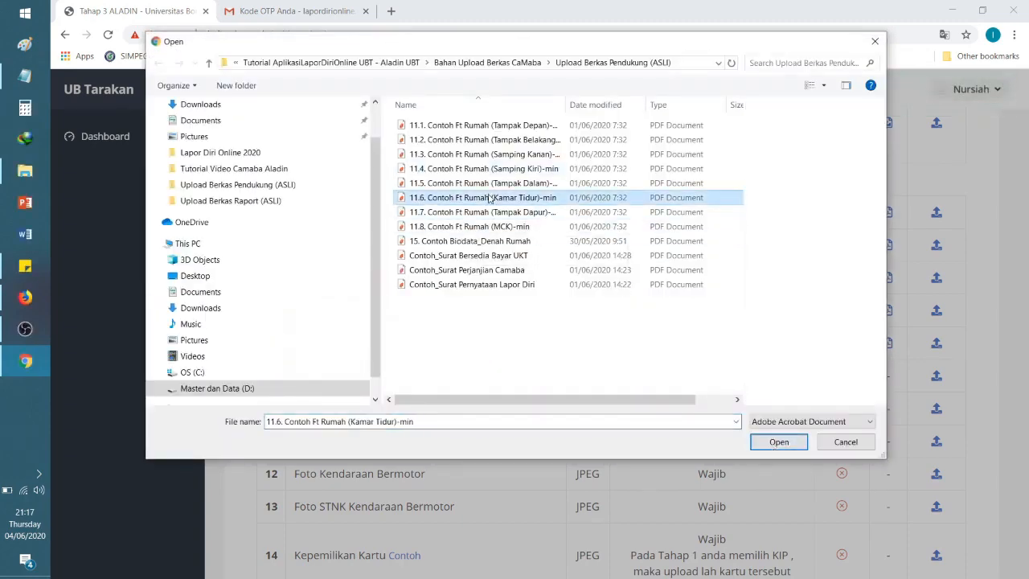
left_click(778, 440)
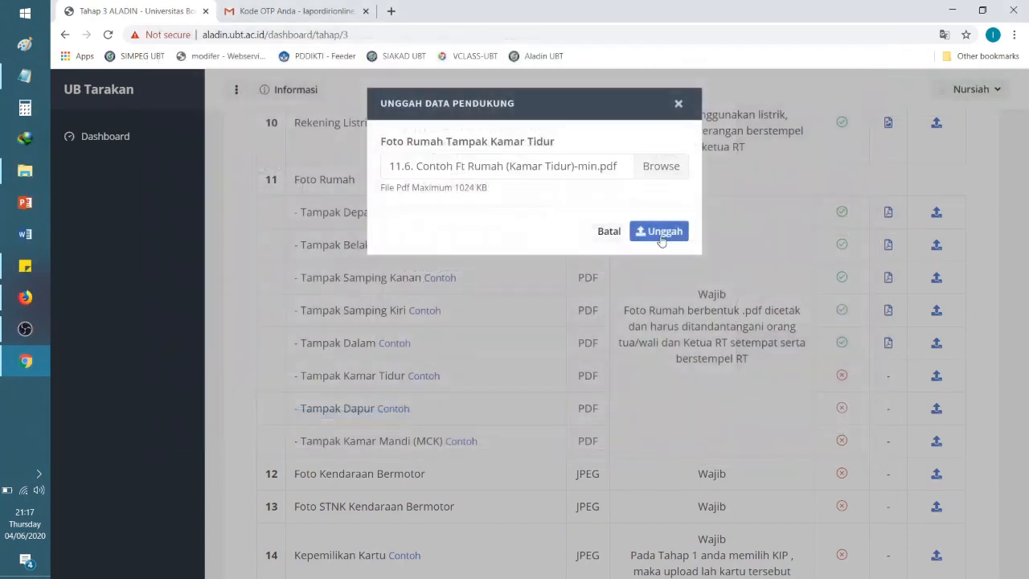
left_click(660, 232)
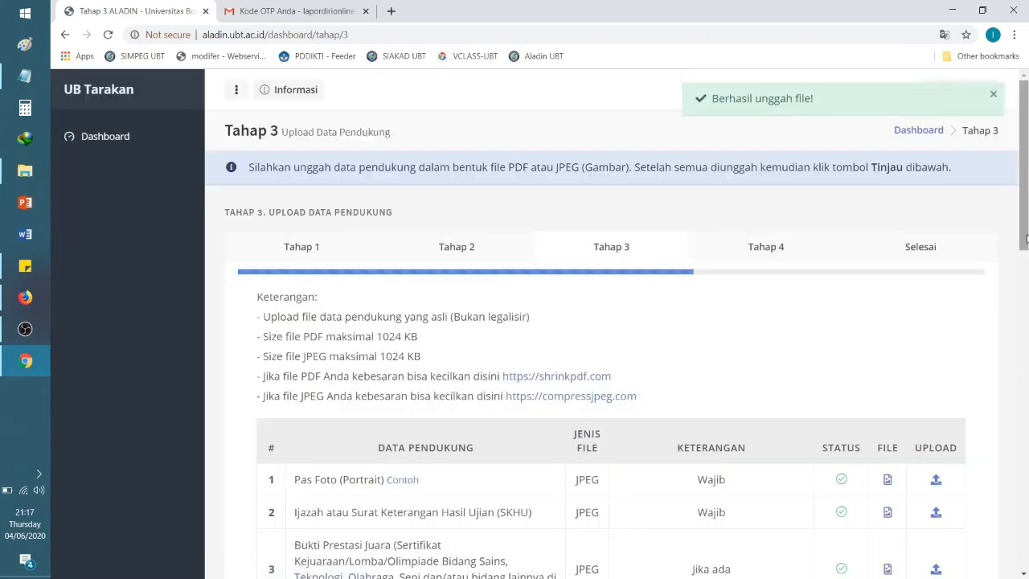
left_click_drag(1026, 381, 1026, 487)
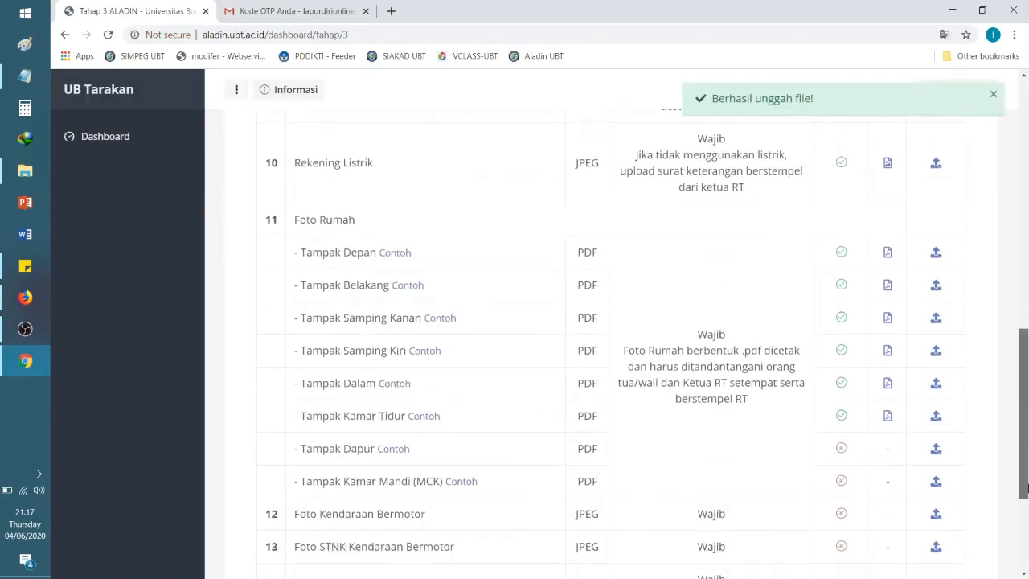
scroll(964, 421, "down", 3)
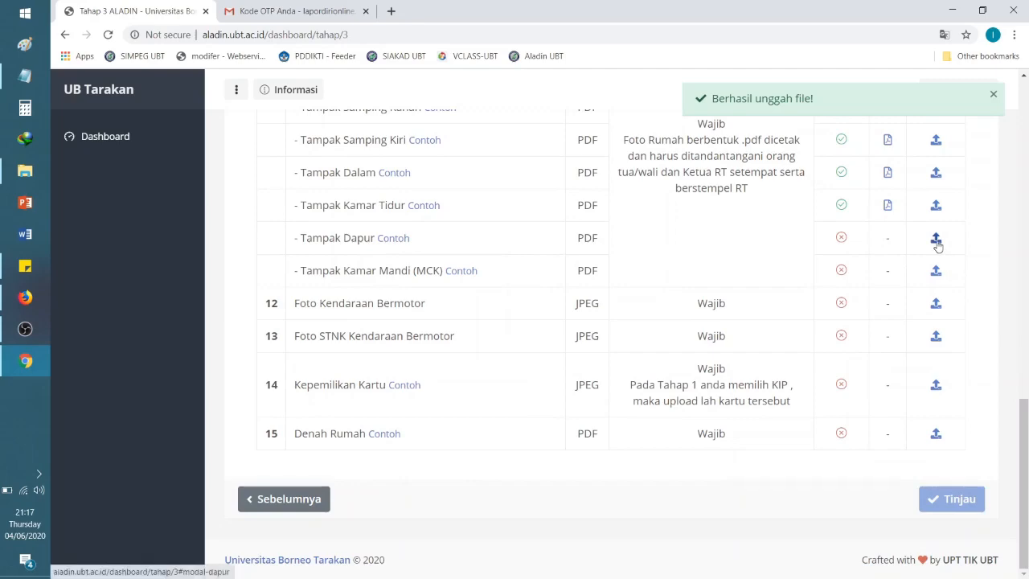
Step: Upload the 11.7 Tampak Dapur house photo PDF
left_click(935, 239)
left_click(679, 172)
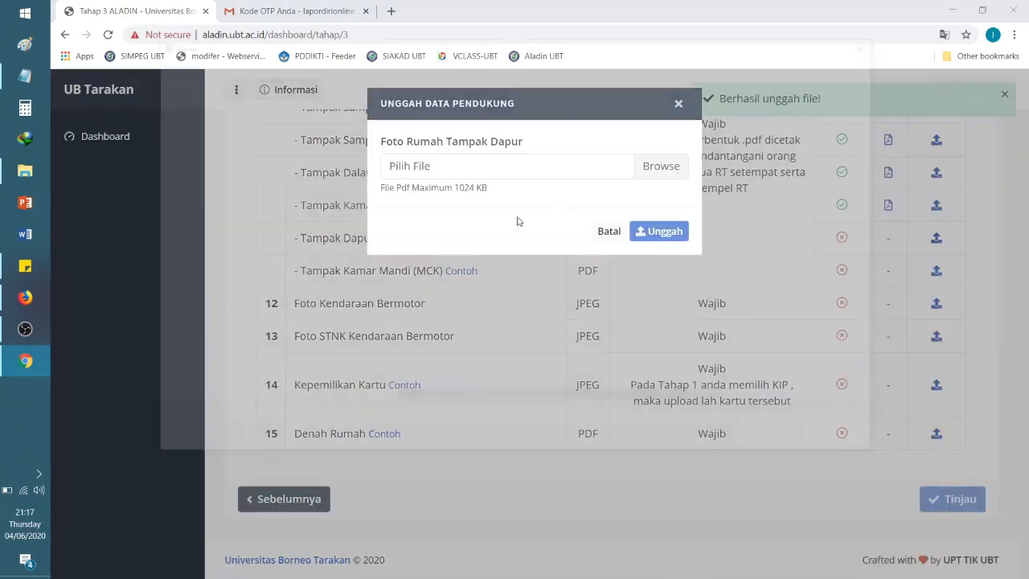
left_click(482, 211)
left_click(756, 439)
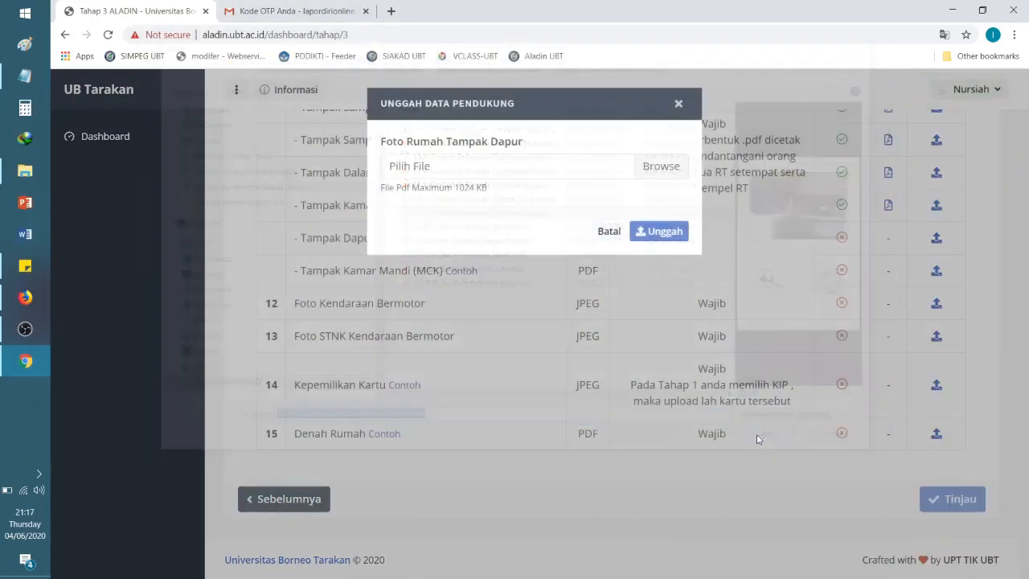
left_click(659, 230)
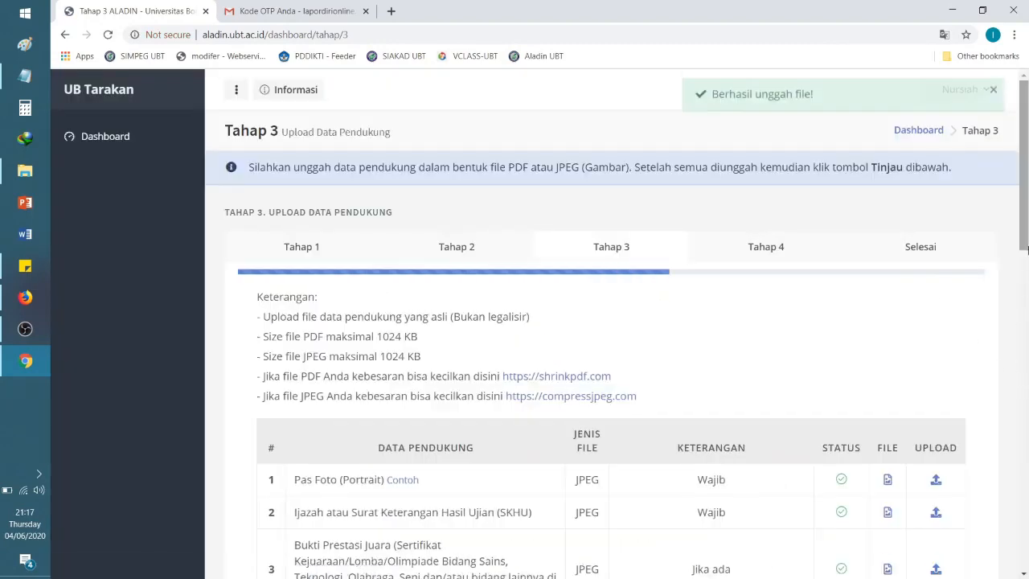
scroll(1027, 411, "down", 5)
scroll(1027, 410, "down", 4)
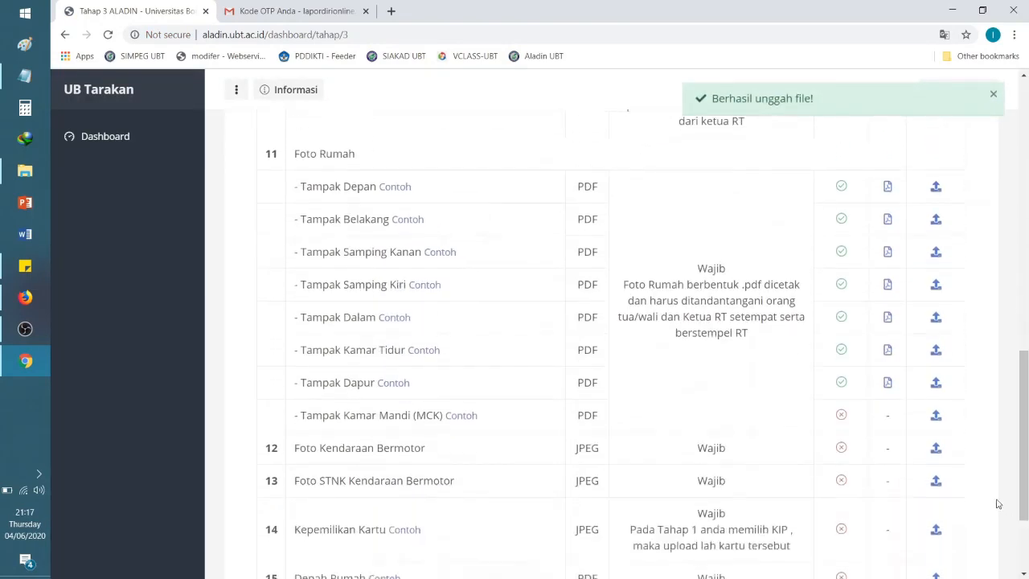
Step: Upload the 11.8 Kamar Mandi (MCK) photo PDF, then start the Foto Kendaraan Bermotor upload
left_click(935, 415)
left_click(671, 174)
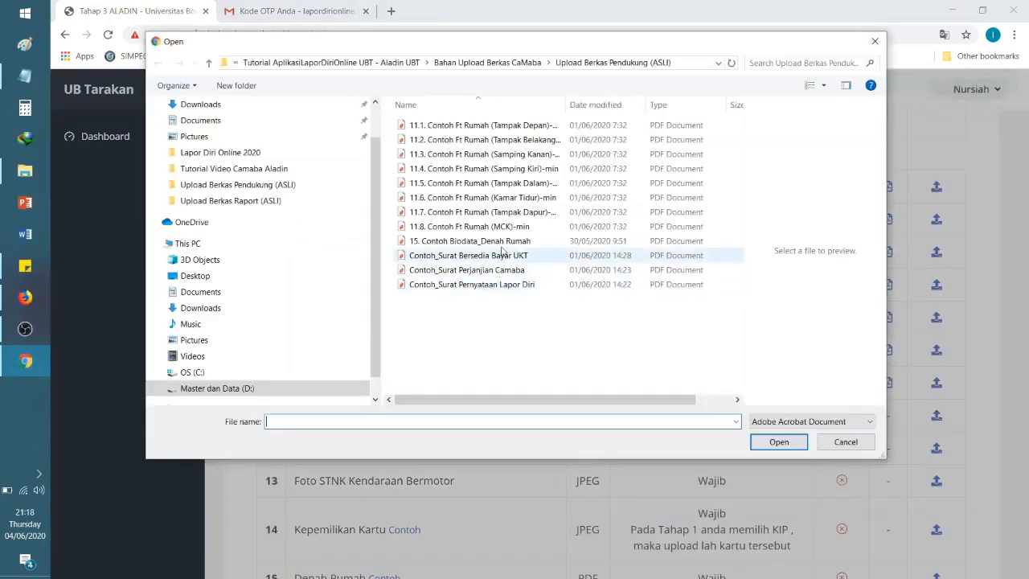
left_click(505, 227)
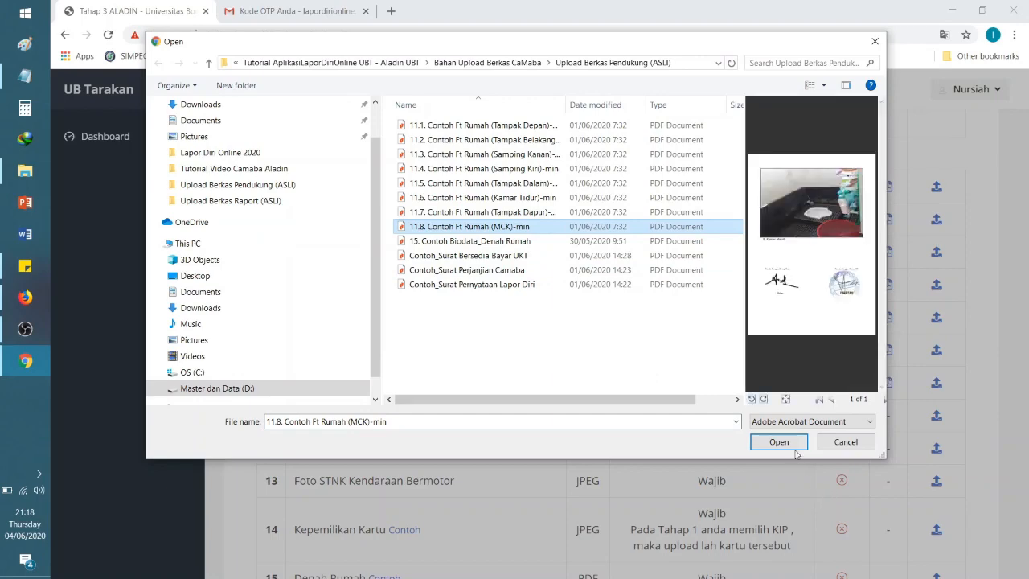
left_click(778, 441)
left_click(671, 231)
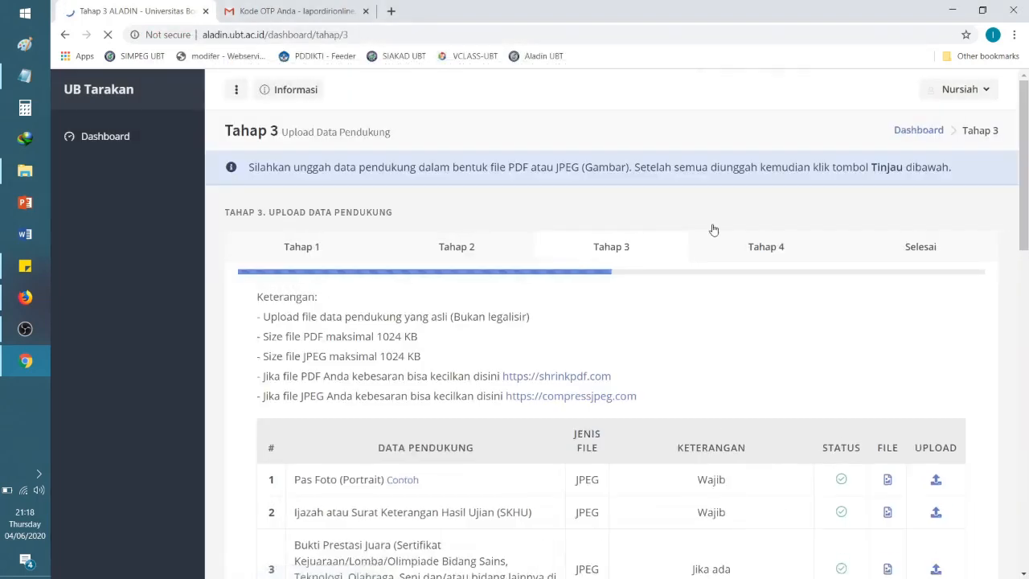
left_click_drag(1026, 225, 1026, 502)
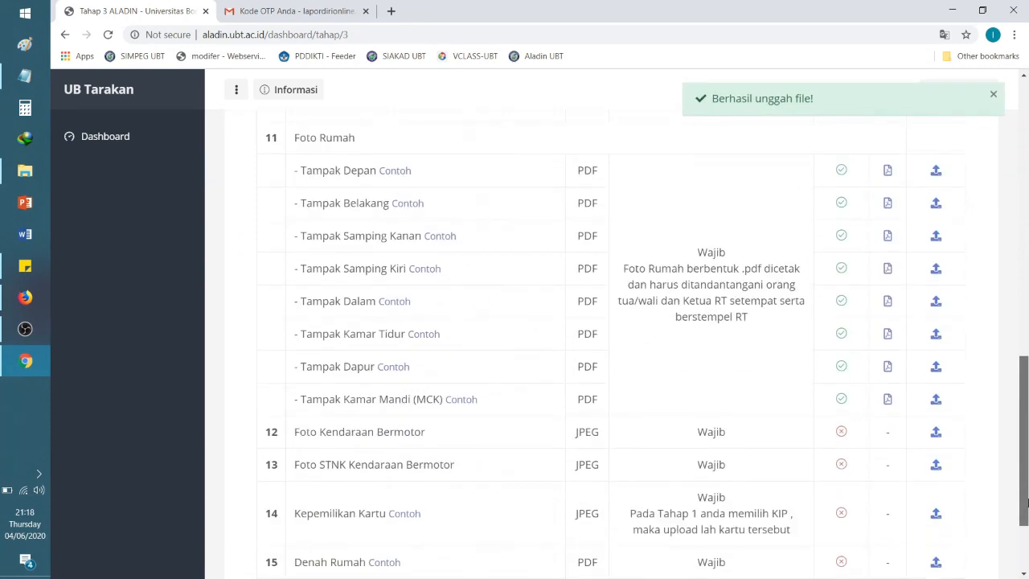
scroll(1026, 502, "down", 3)
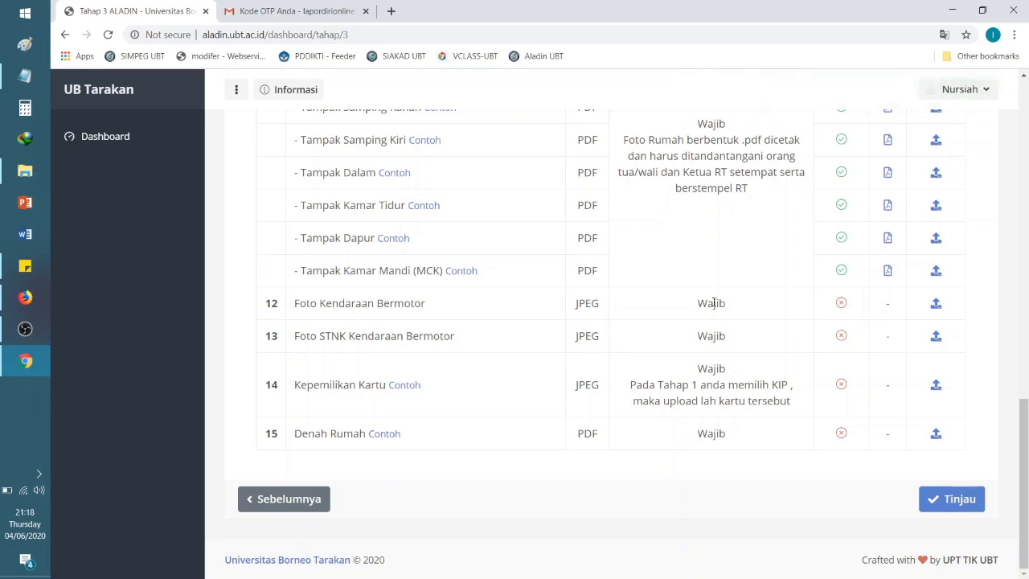
left_click(936, 303)
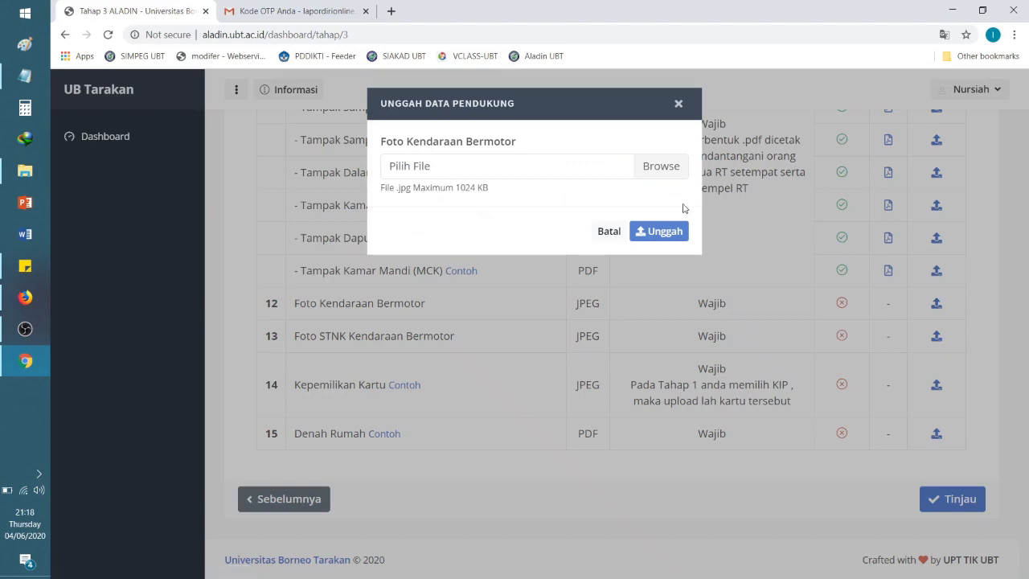
Step: Upload the Foto Kendaraan Bermotor image for the motor vehicle row
left_click(655, 167)
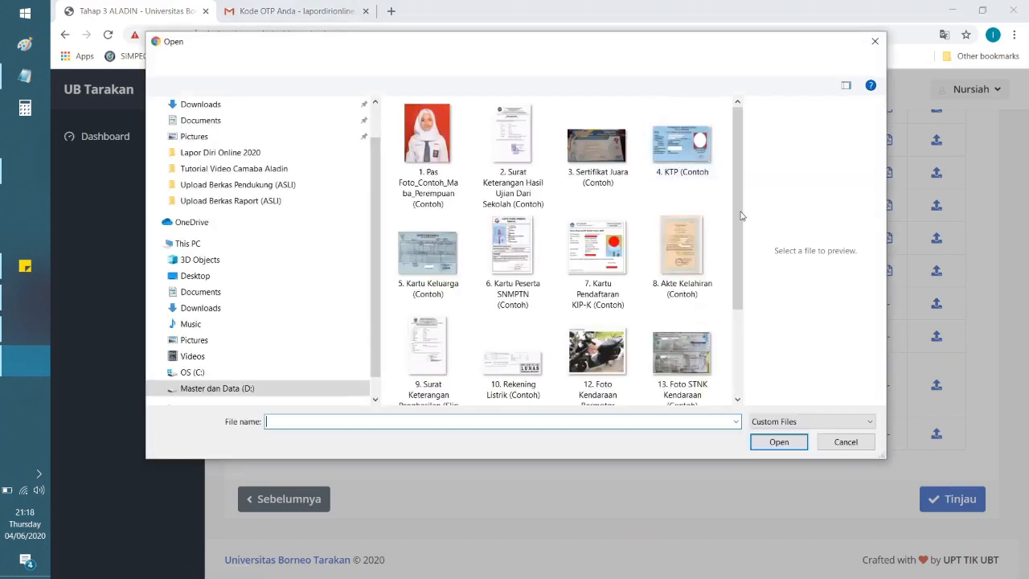
scroll(584, 275, "down", 3)
left_click(585, 275)
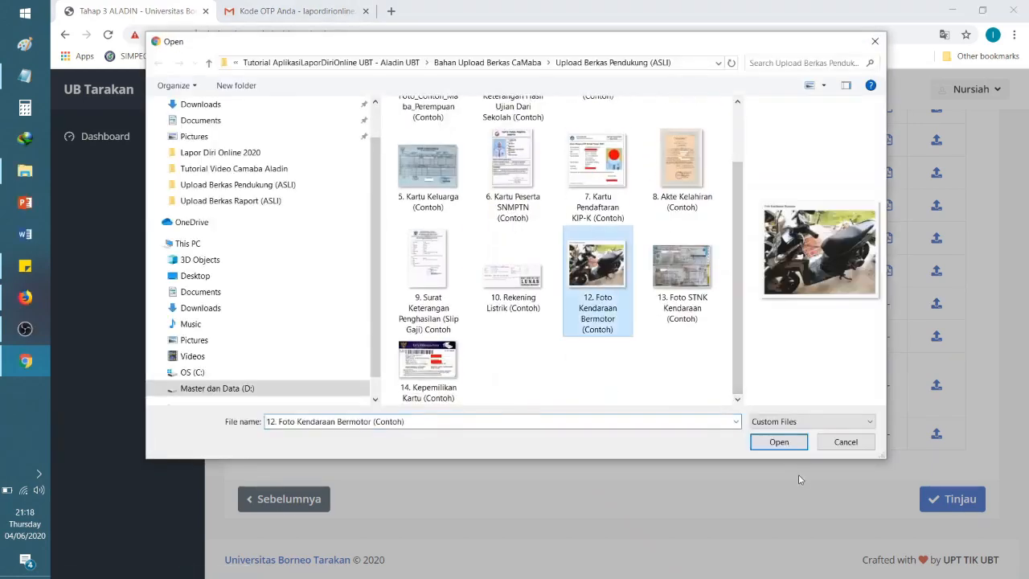
left_click(779, 442)
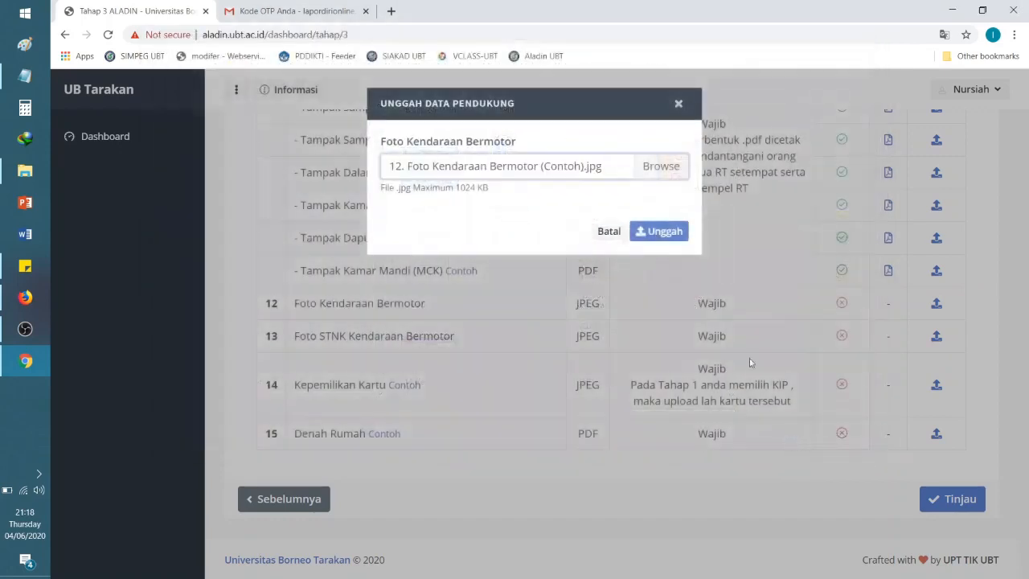
left_click(657, 235)
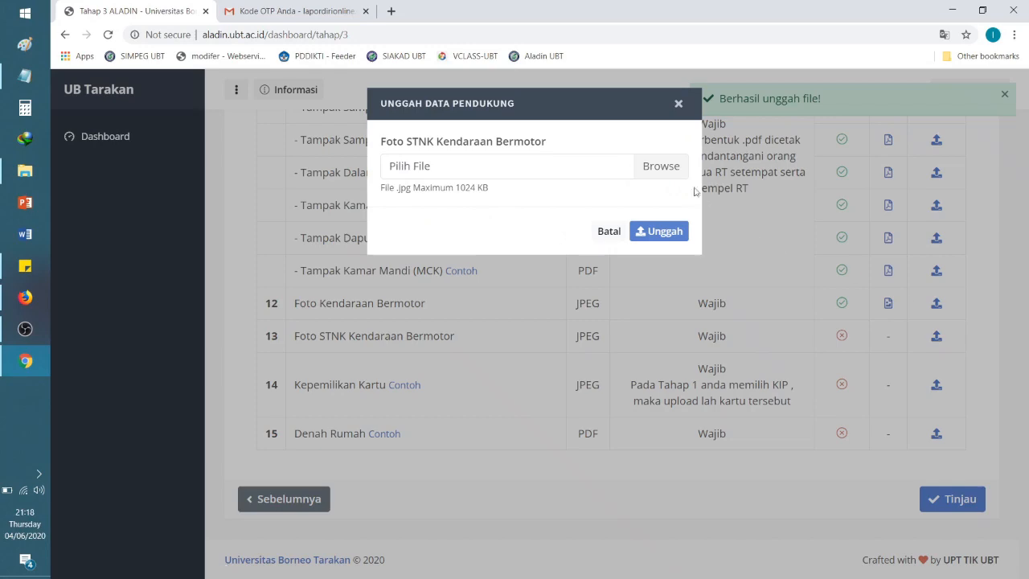
Step: Upload the Foto STNK Kendaraan image for row 13
left_click(687, 173)
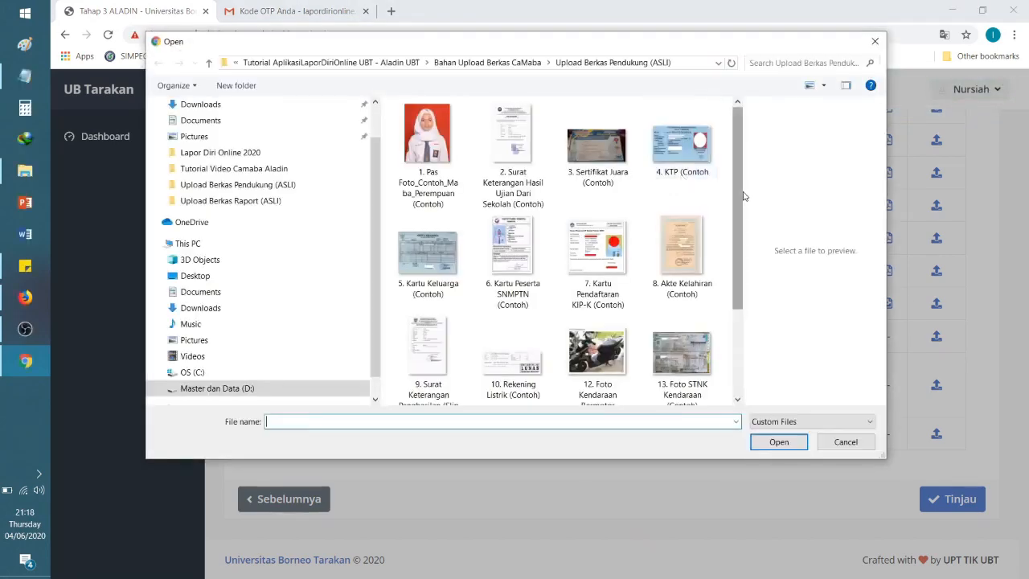
scroll(690, 242, "down", 2)
left_click(681, 269)
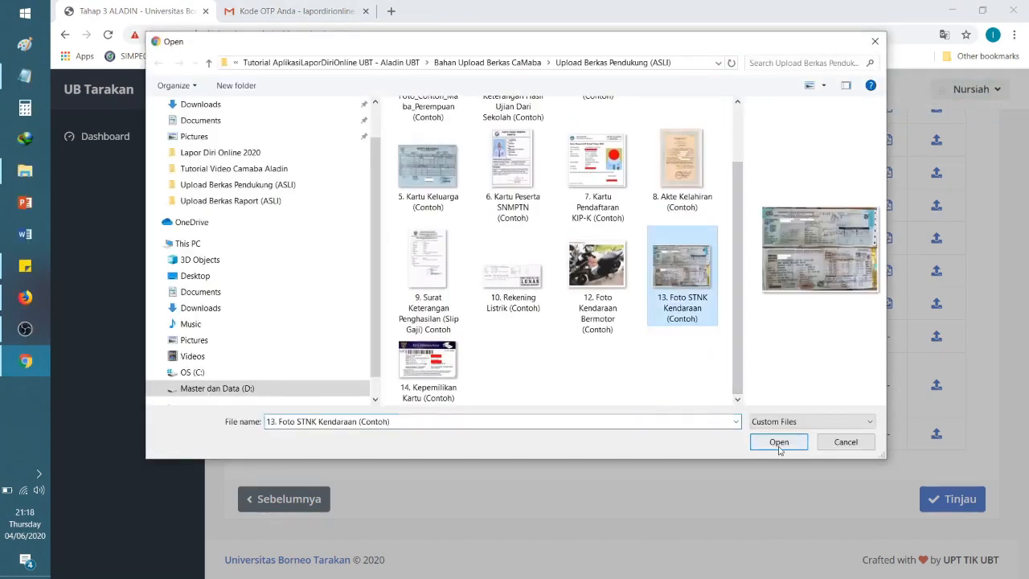
left_click(779, 442)
left_click(678, 234)
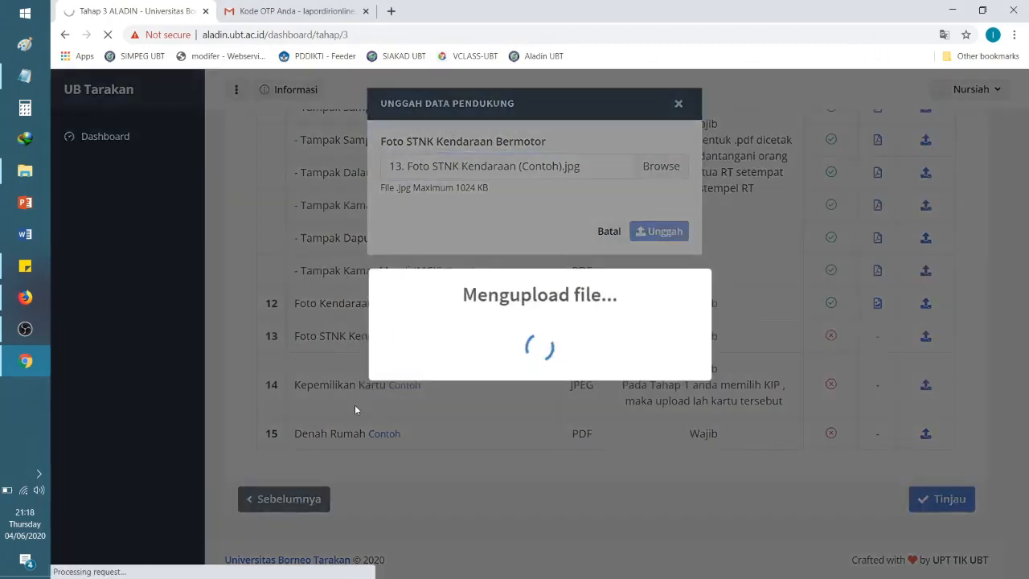
scroll(493, 422, "down", 12)
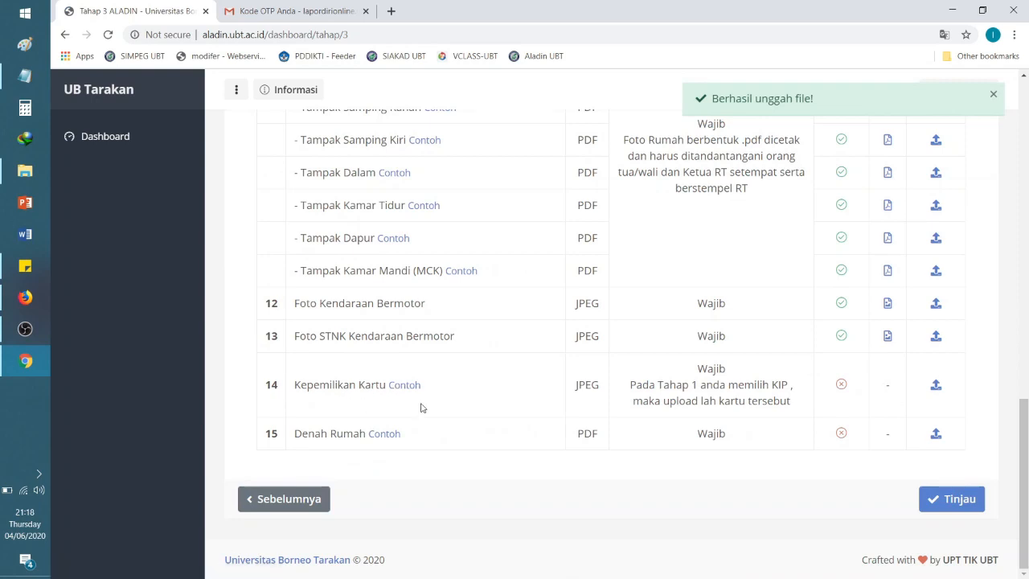
Step: View row 14's example of card ownership documents, then close it with Tutup
left_click(405, 384)
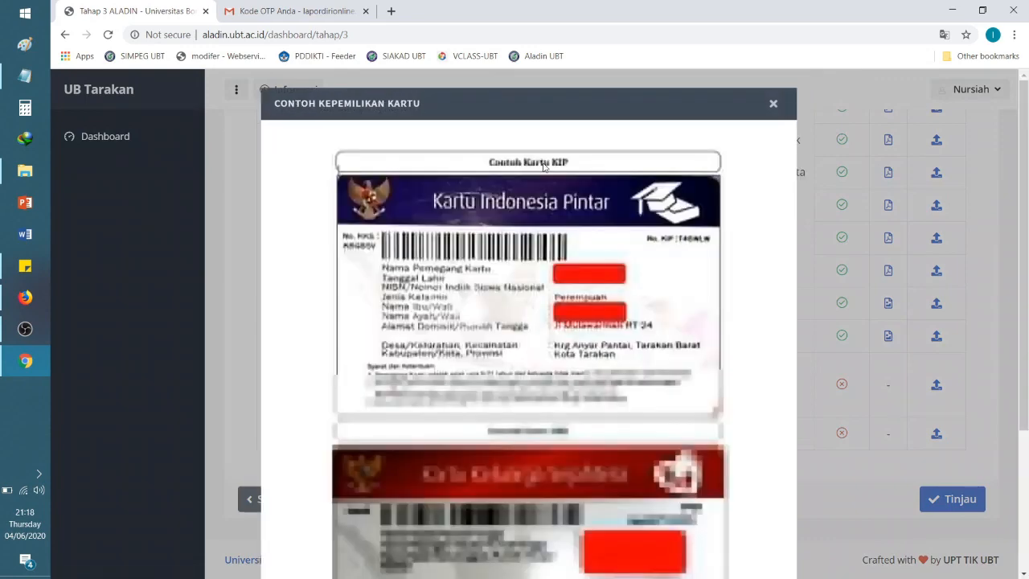
scroll(489, 306, "down", 3)
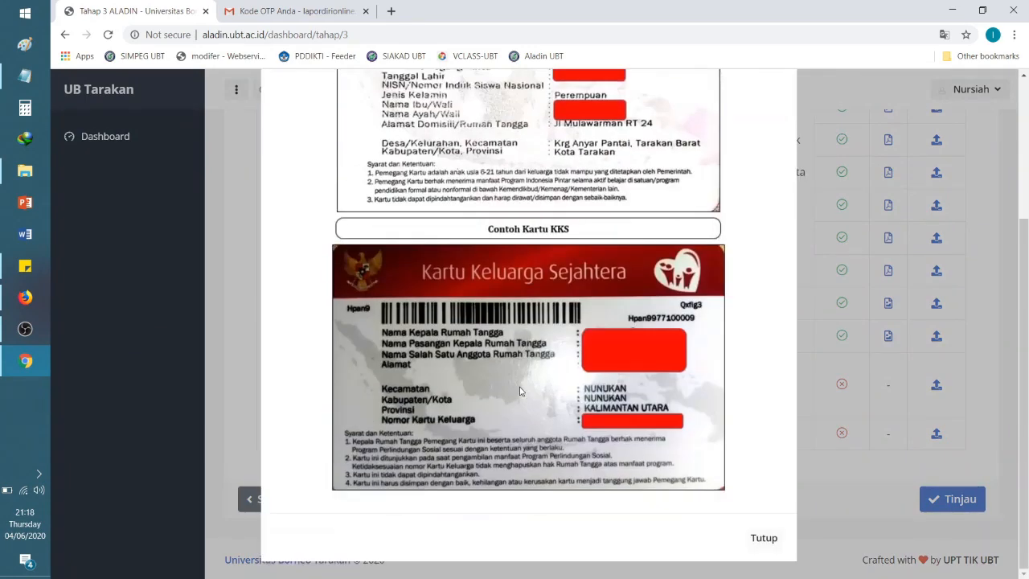
left_click(767, 540)
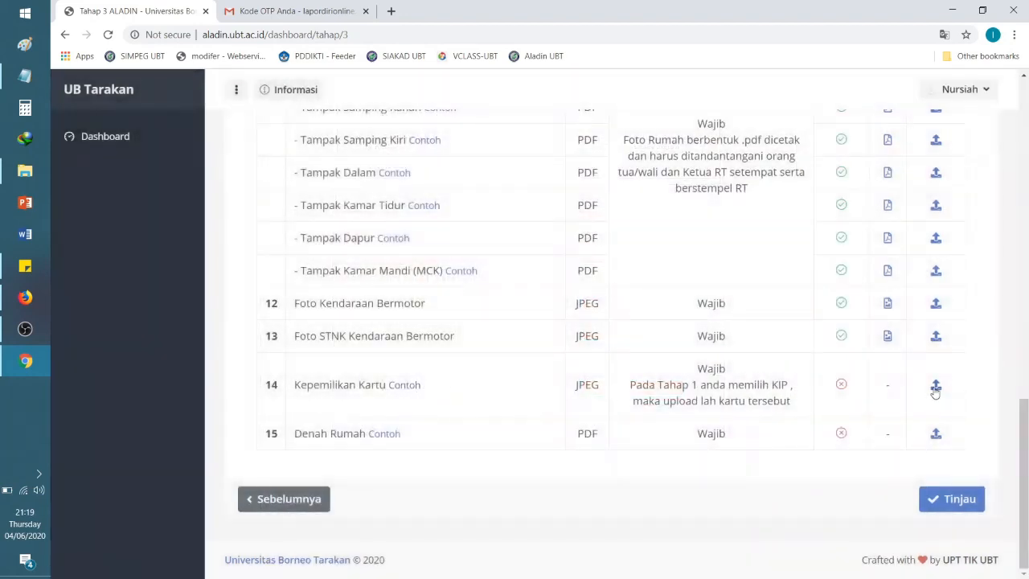
Step: Attach '14. Kepemilikan Kartu (Contoh).jpg' to the Kepemilikan Kartu upload form and submit with Unggah
left_click(934, 386)
left_click(684, 176)
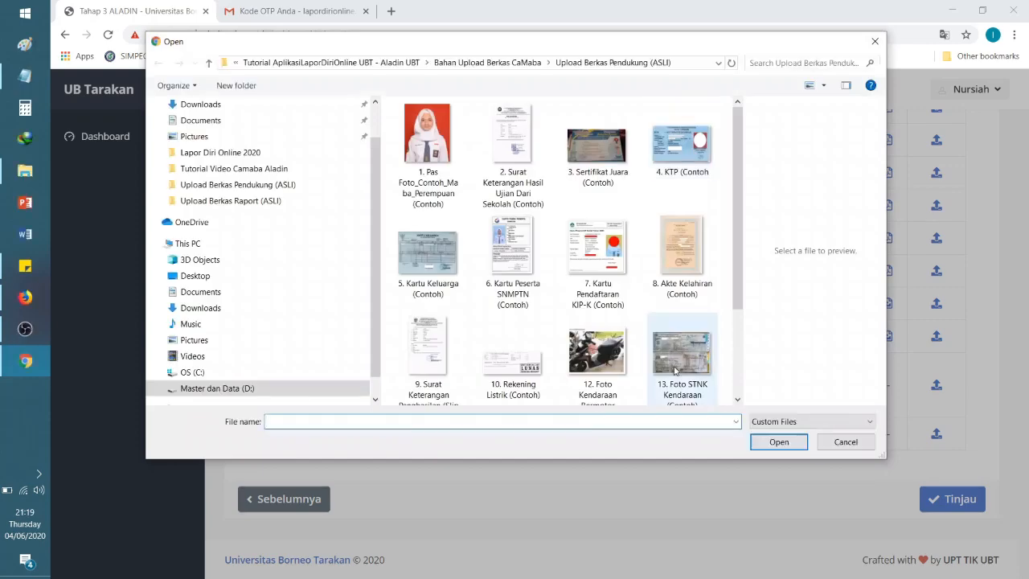
left_click(675, 369)
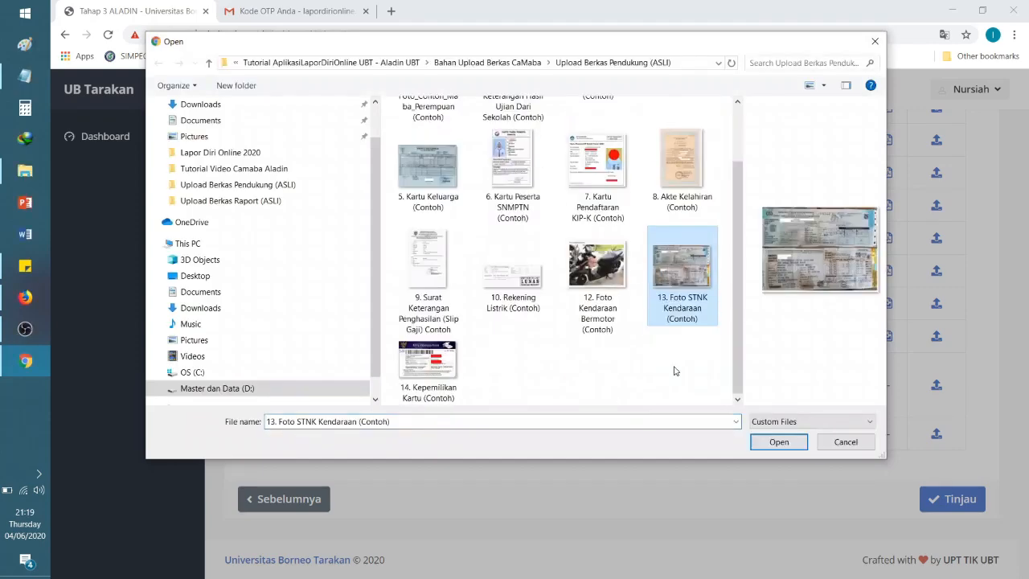
left_click(438, 369)
left_click(798, 445)
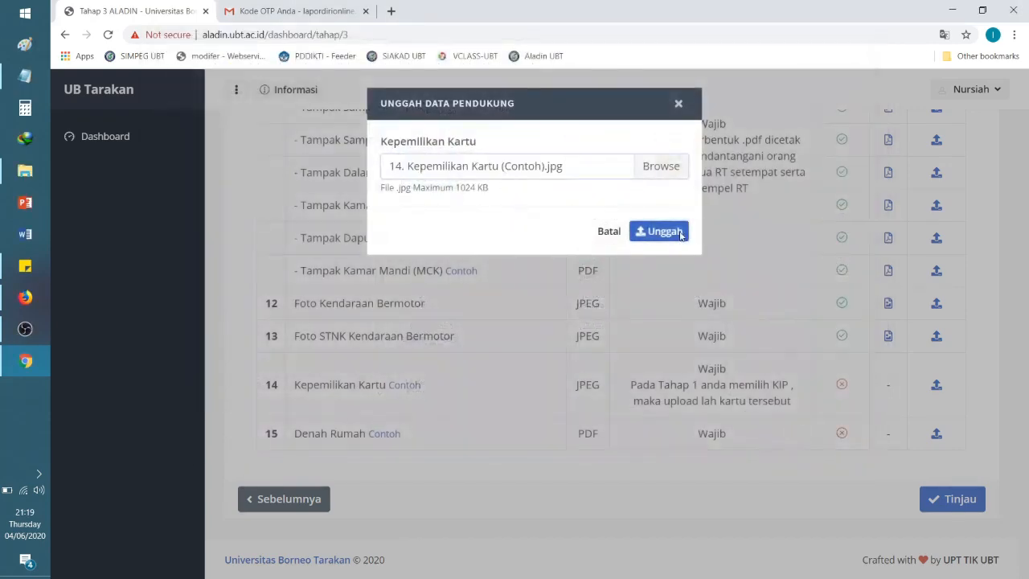
left_click(659, 231)
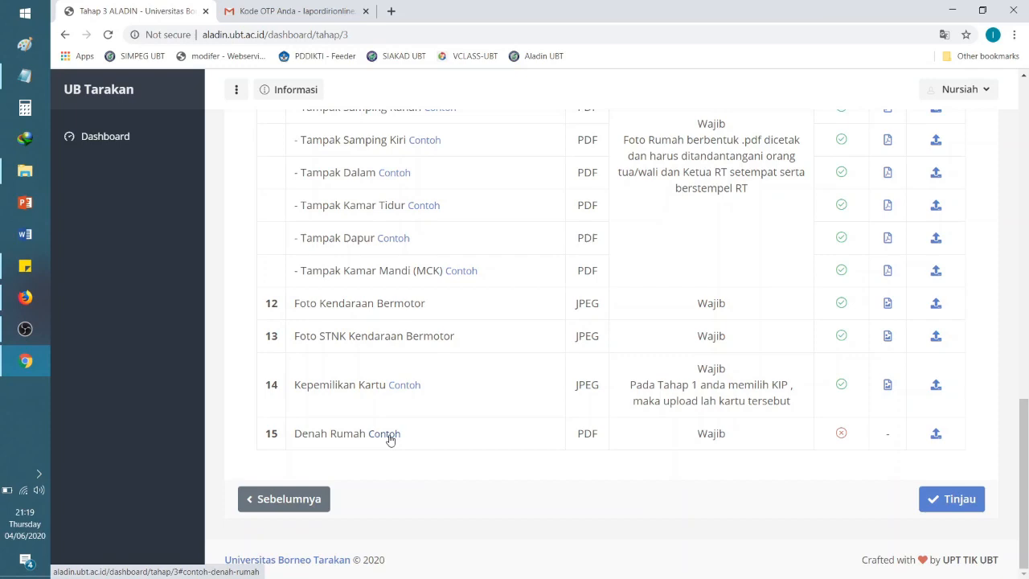
Step: Preview row 15's example Denah Rumah document, then close it
left_click(384, 434)
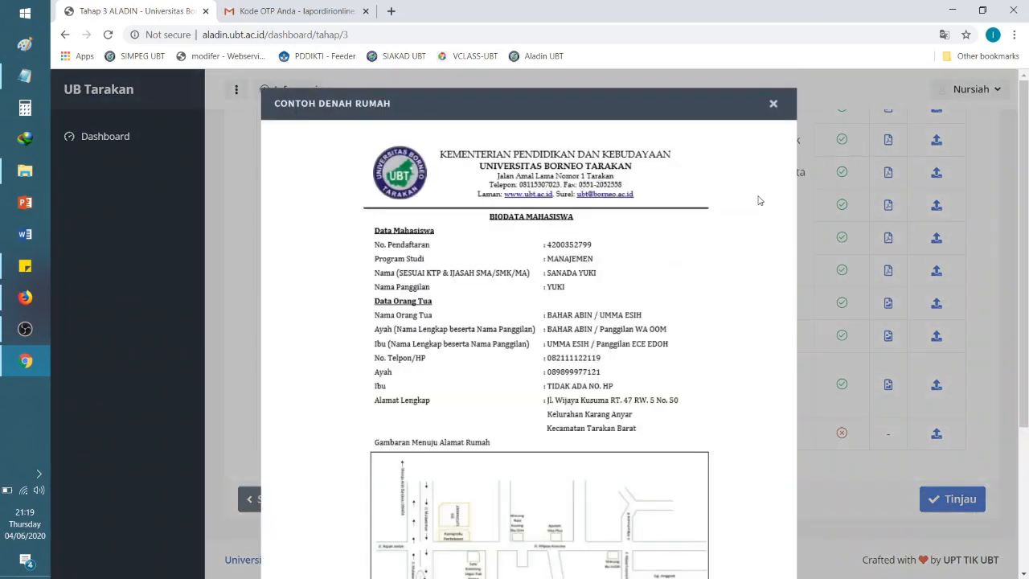
scroll(738, 372, "down", 3)
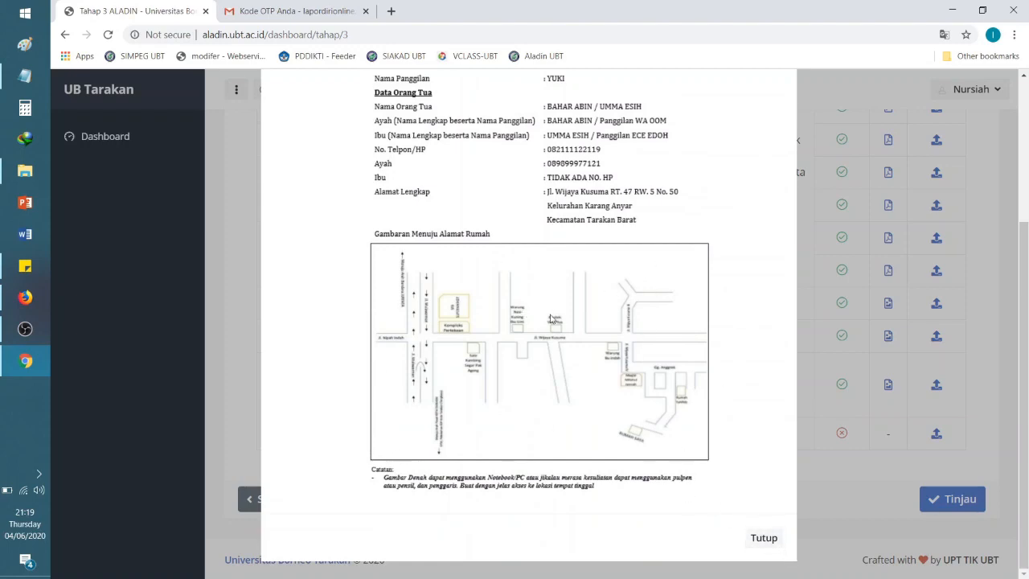
scroll(721, 370, "up", 3)
scroll(722, 371, "down", 3)
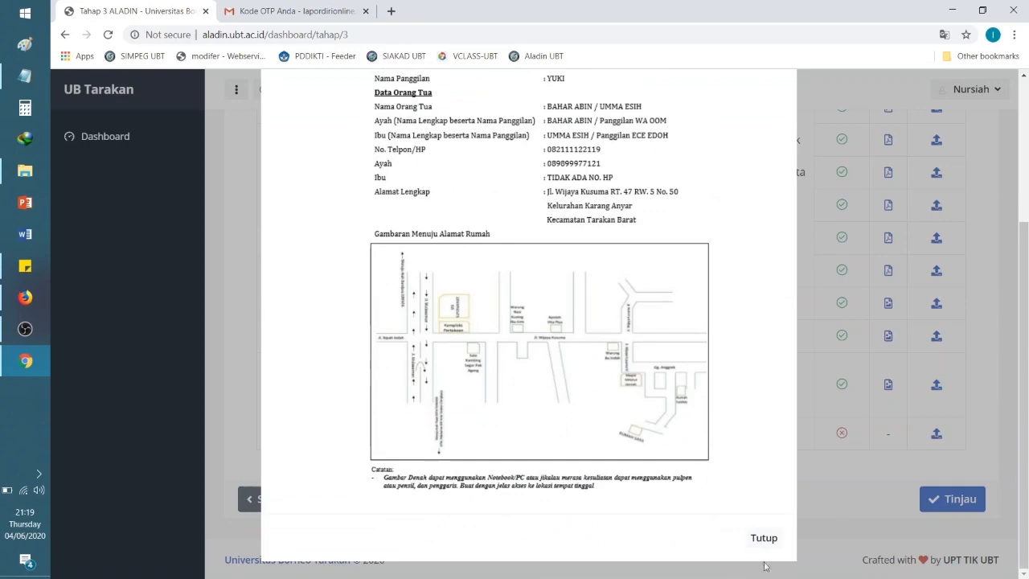
left_click(761, 537)
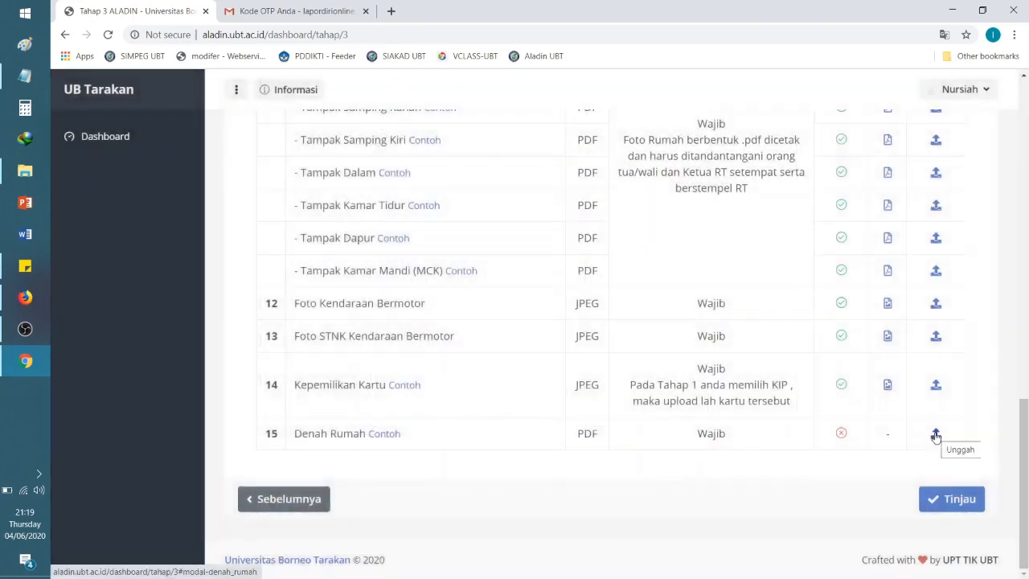
Step: Start the Denah Rumah upload and browse to the Upload Berkas Pendukung (ASLI) folder
left_click(935, 434)
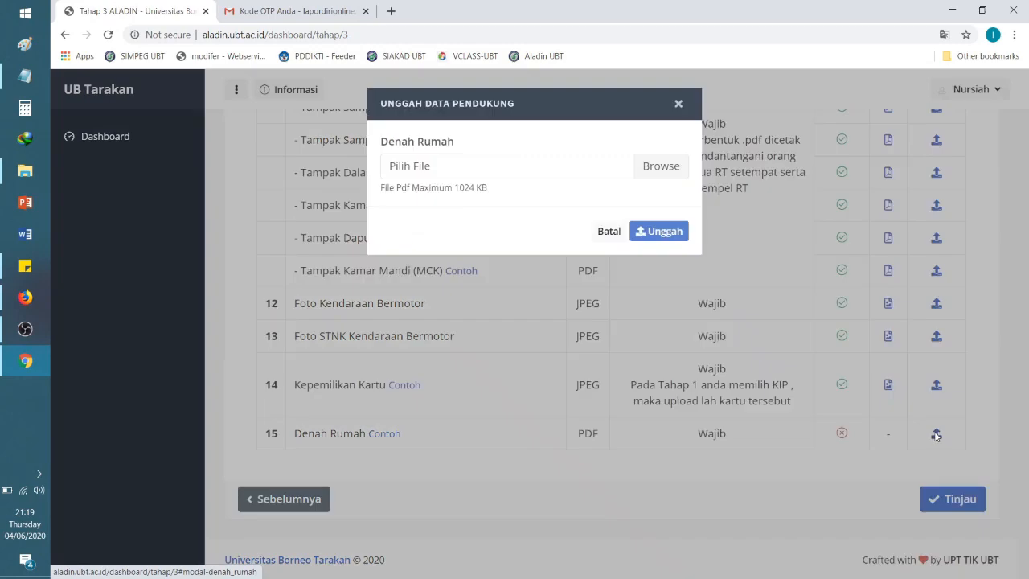
left_click(657, 166)
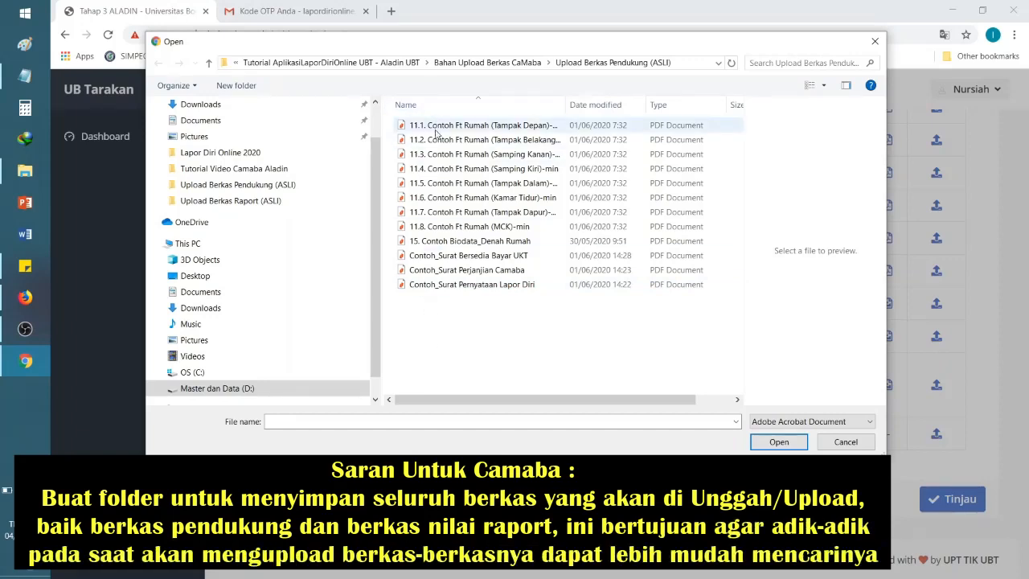
double_click(566, 104)
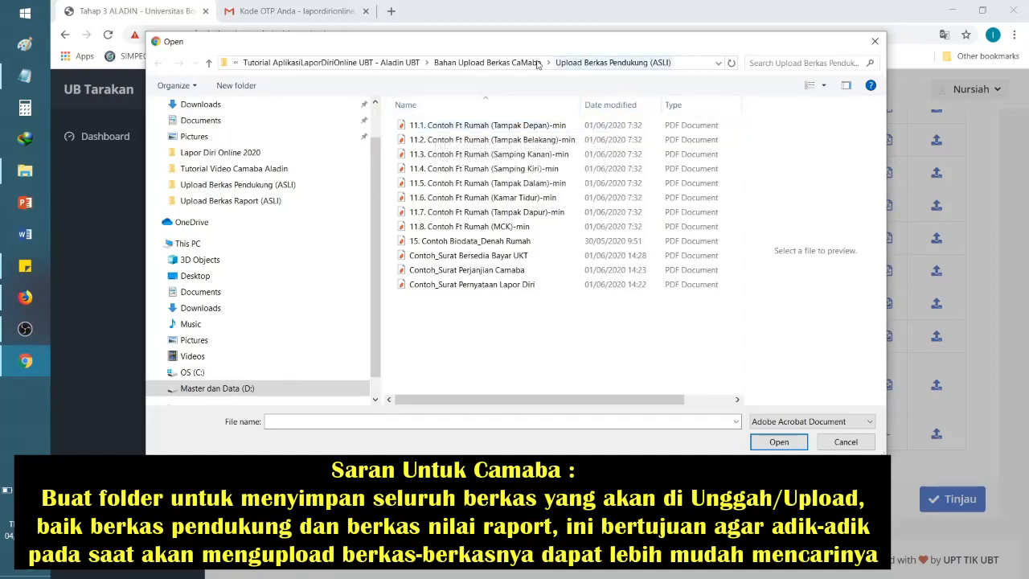
left_click(498, 63)
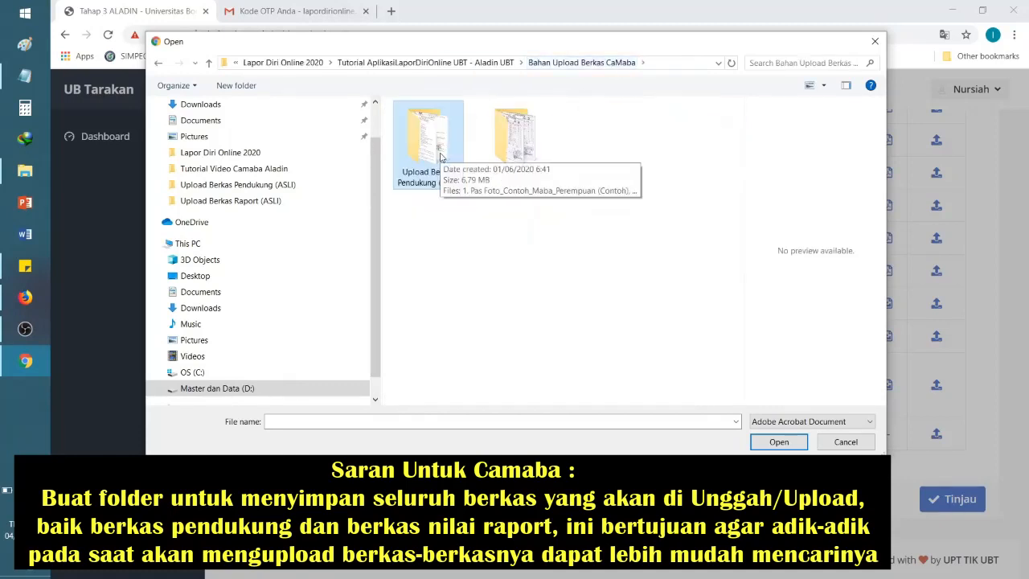
double_click(434, 145)
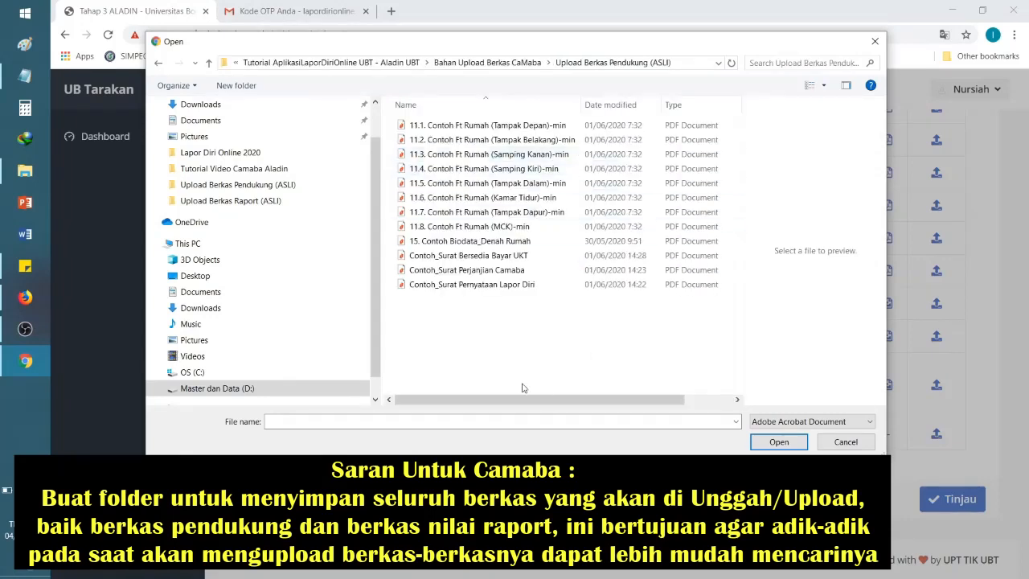
Step: Select '15. Contoh Biodata_Denah Rumah.pdf' and upload it with Unggah
left_click(436, 126)
left_click(438, 140)
left_click(440, 154)
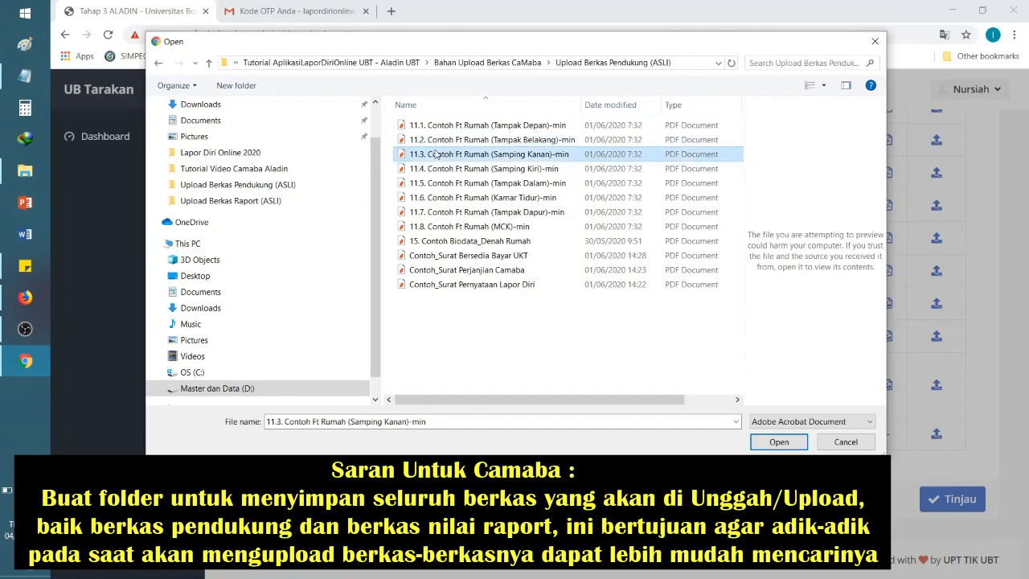
left_click(465, 169)
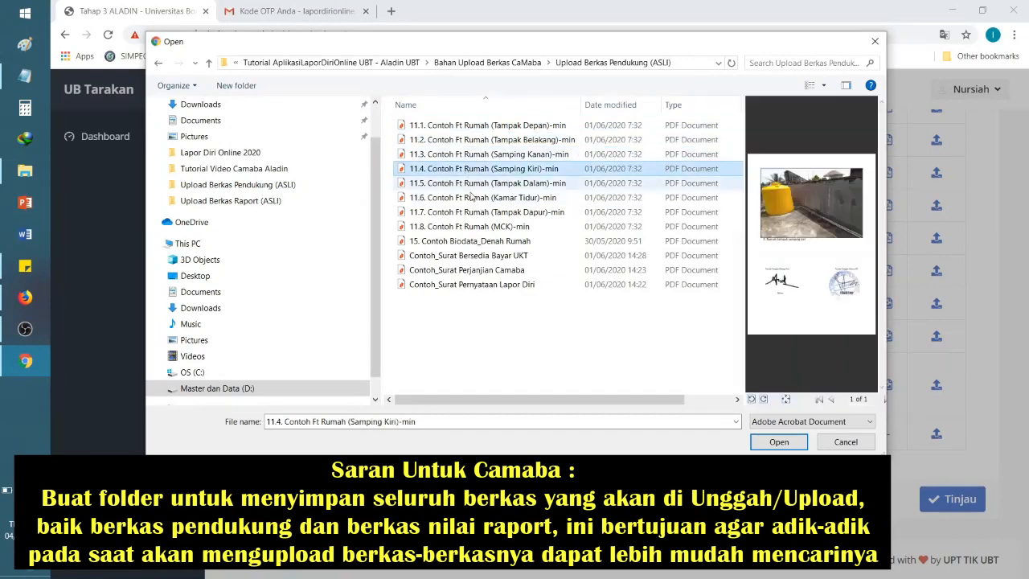
left_click(474, 184)
left_click(478, 198)
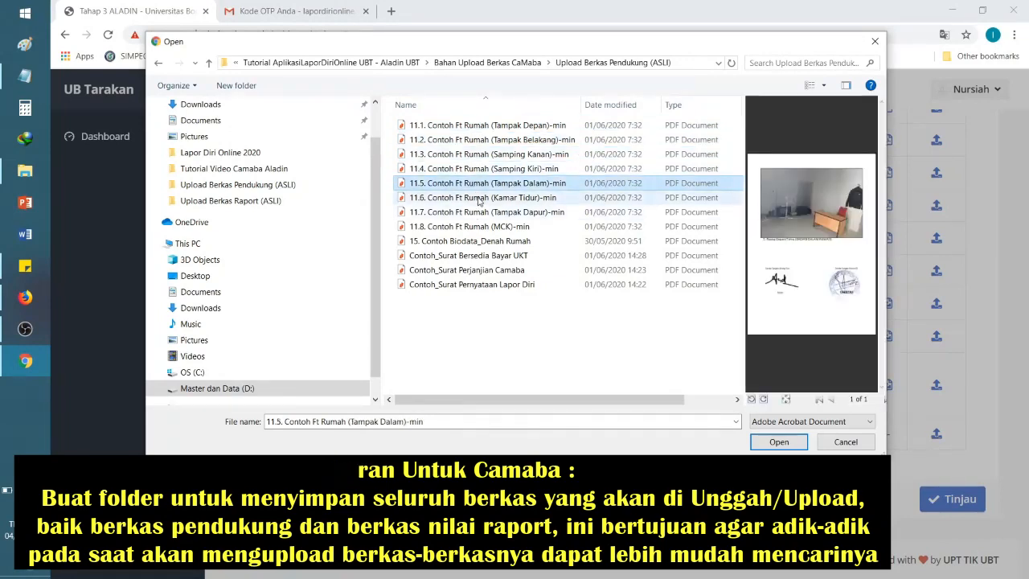
left_click(482, 212)
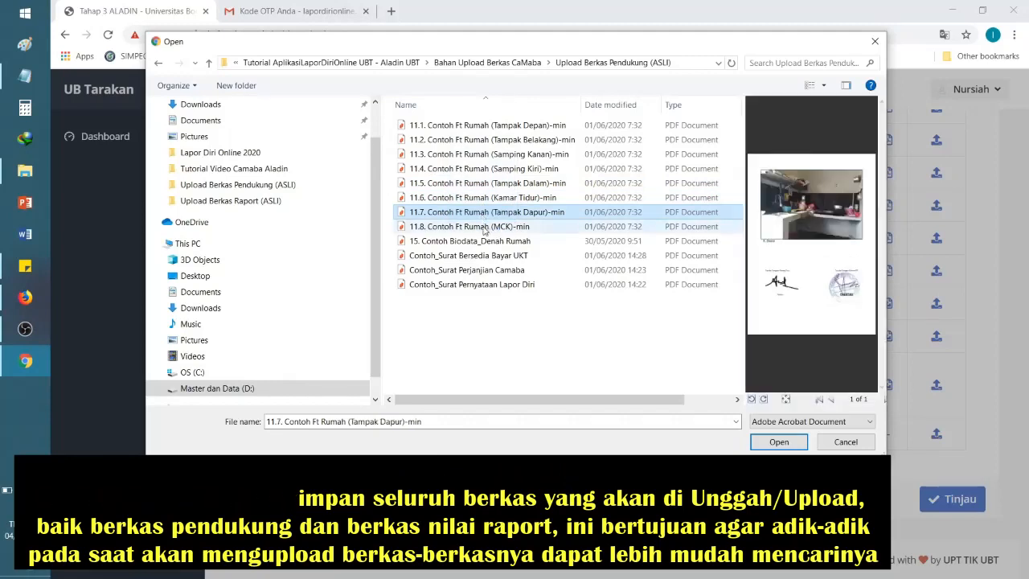
left_click(484, 228)
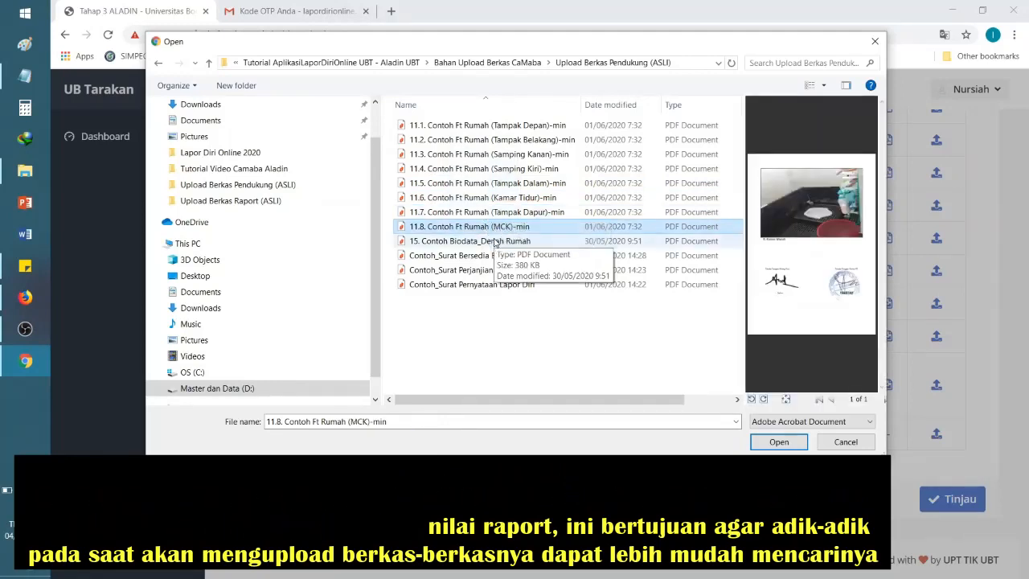
left_click(495, 241)
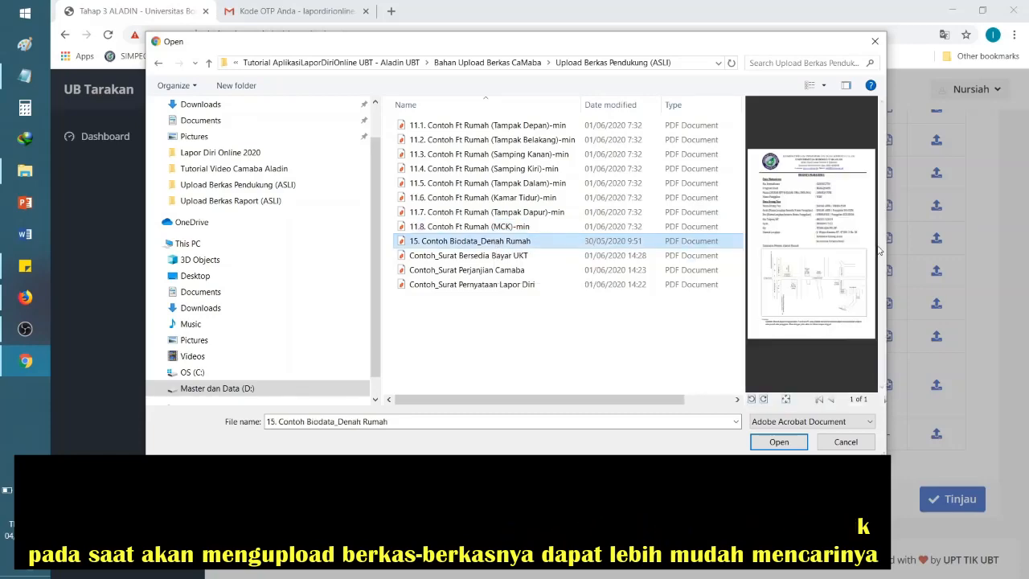
left_click(797, 442)
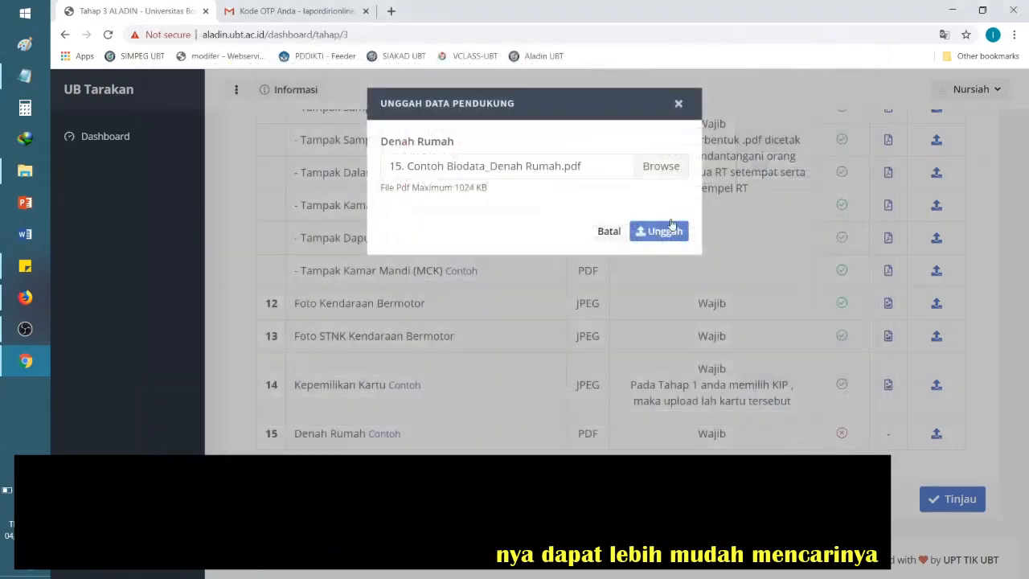
left_click(654, 231)
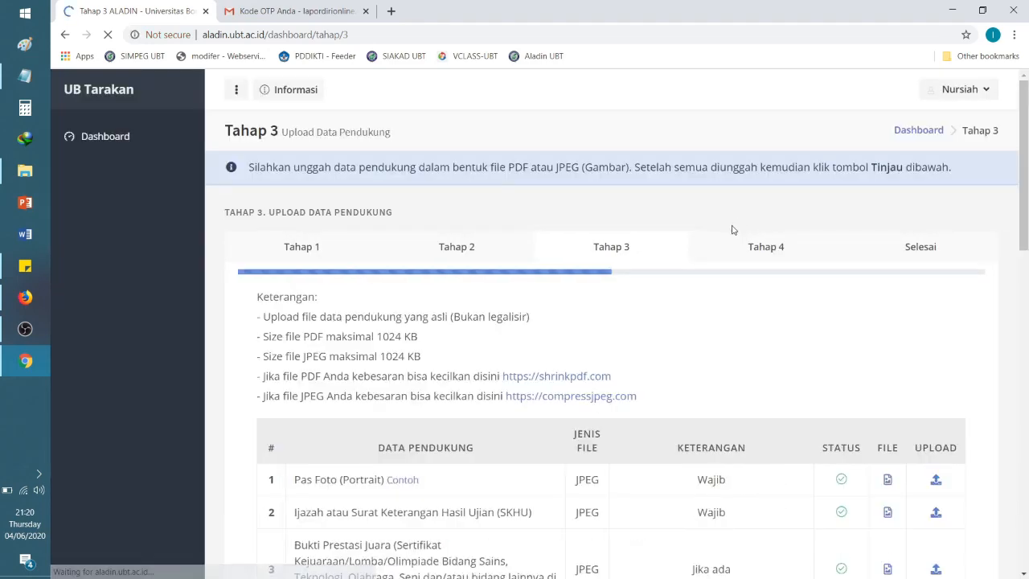
mouse_move(1024, 487)
left_mouse_down()
mouse_move(1023, 202)
mouse_move(1026, 486)
left_mouse_up()
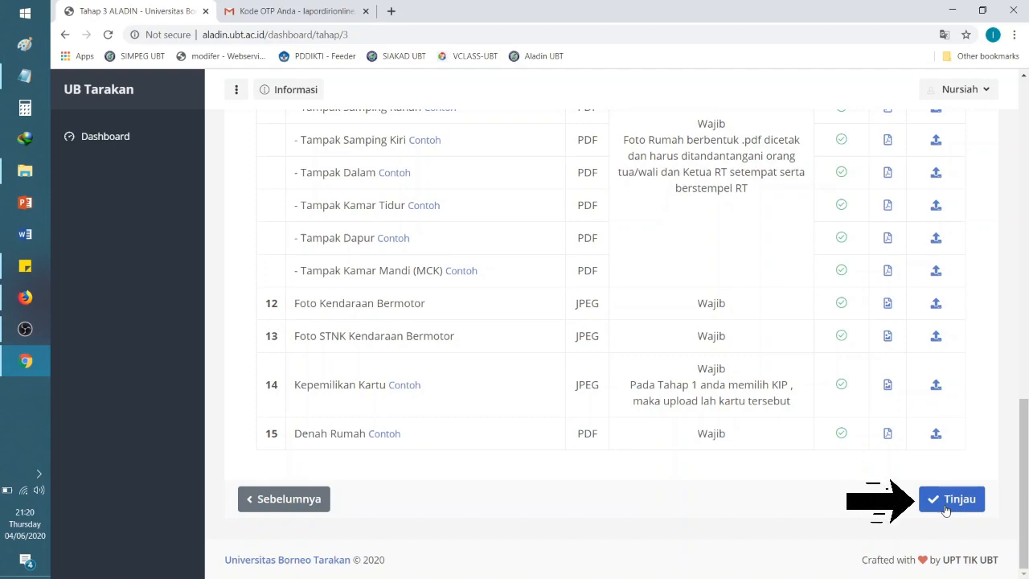
mouse_move(1025, 513)
left_mouse_down()
mouse_move(1025, 231)
mouse_move(1025, 512)
left_mouse_up()
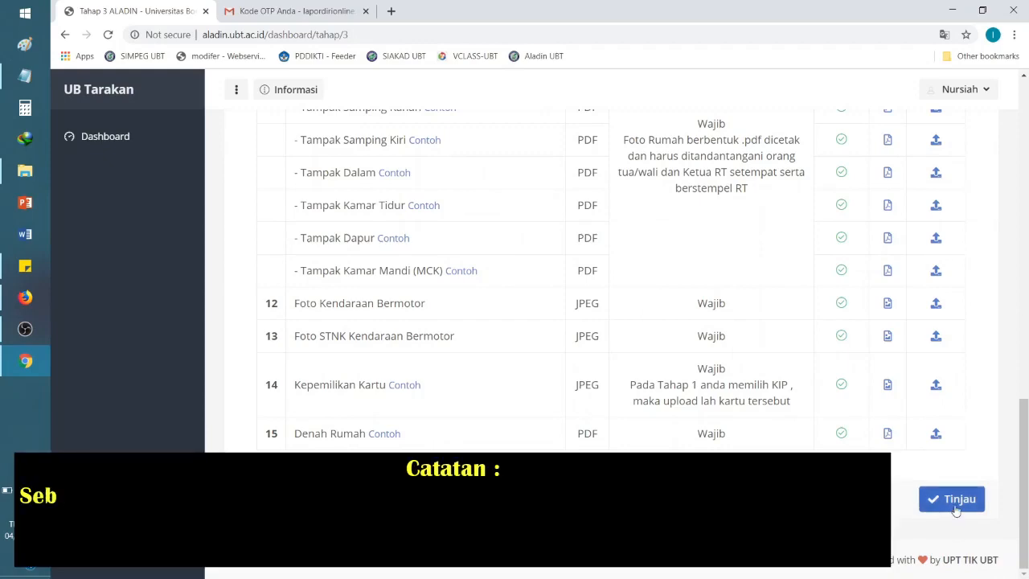
left_click_drag(1027, 480, 1025, 178)
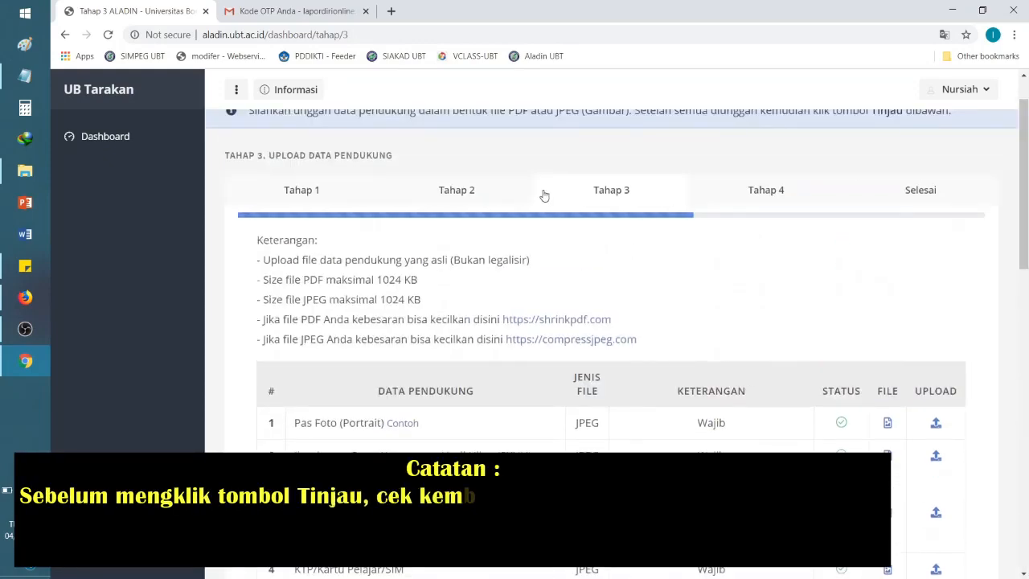
left_click(302, 193)
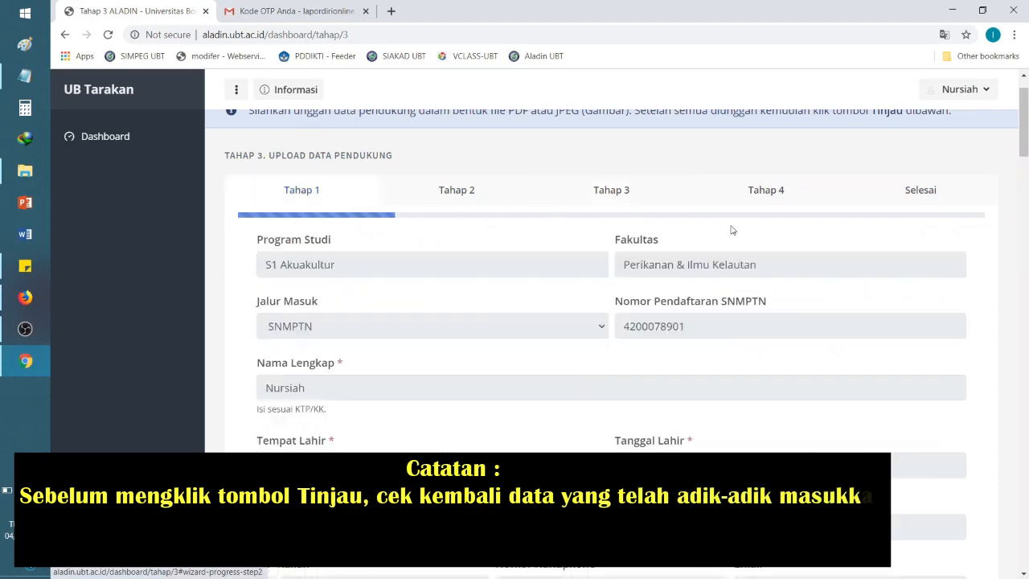
mouse_move(1025, 127)
left_mouse_down()
mouse_move(1026, 542)
mouse_move(1026, 122)
left_mouse_up()
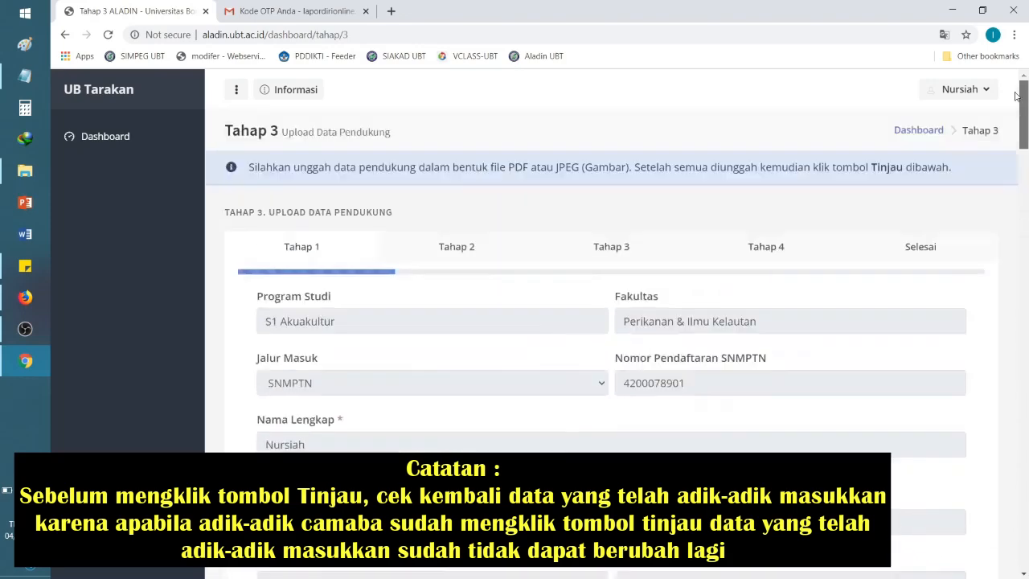
left_click(439, 253)
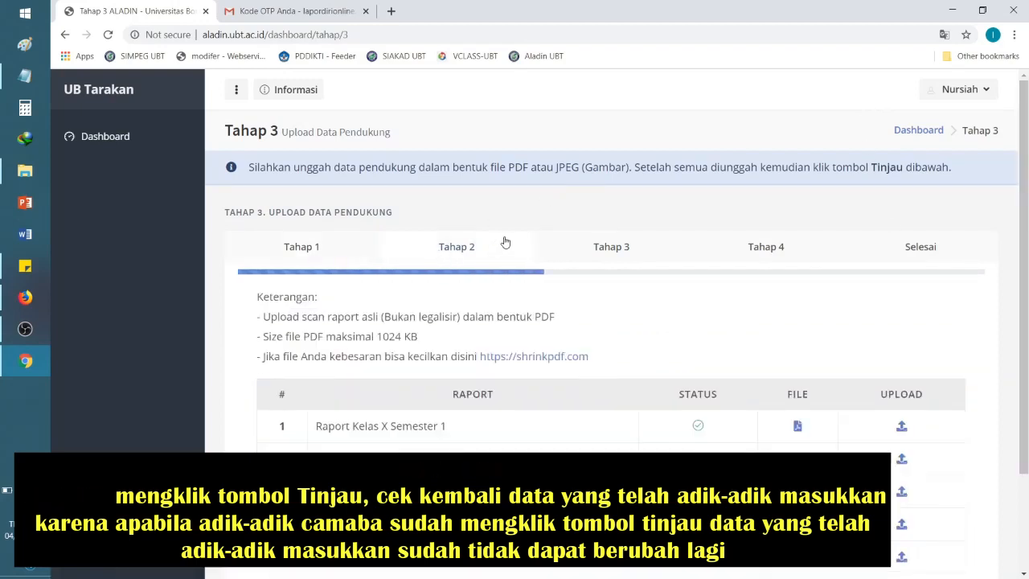
left_click(601, 249)
left_click_drag(1023, 169, 1026, 558)
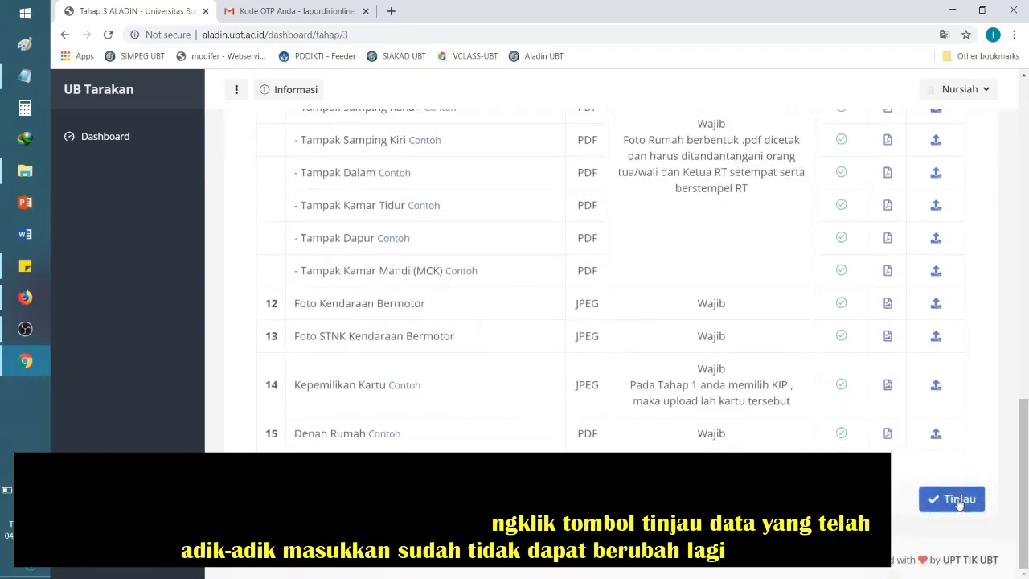
mouse_move(1026, 505)
left_mouse_down()
mouse_move(1023, 194)
mouse_move(1026, 511)
left_mouse_up()
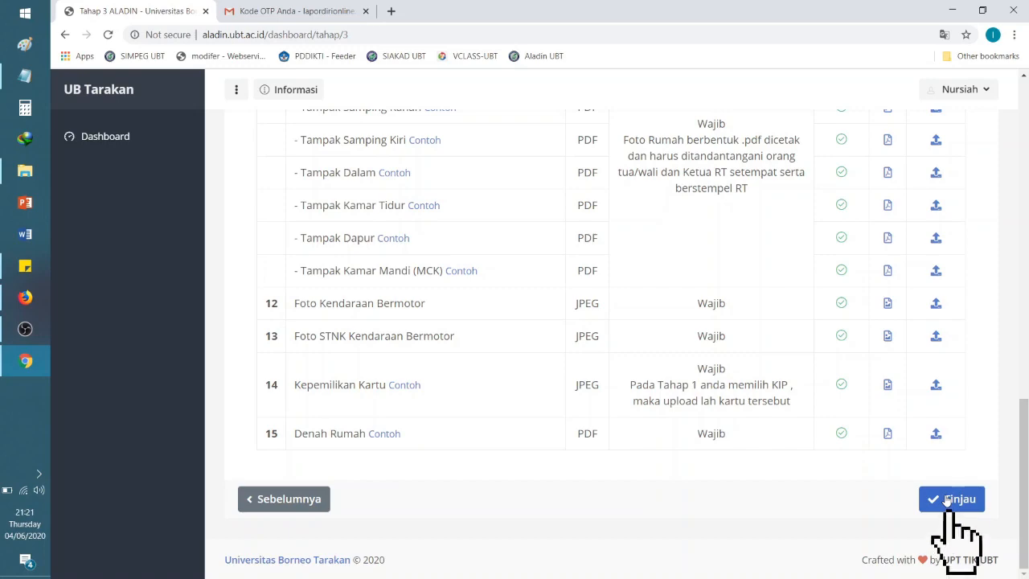
Step: Submit the documents with Tinjau and acknowledge the 2x24 jam review notice
left_click(947, 500)
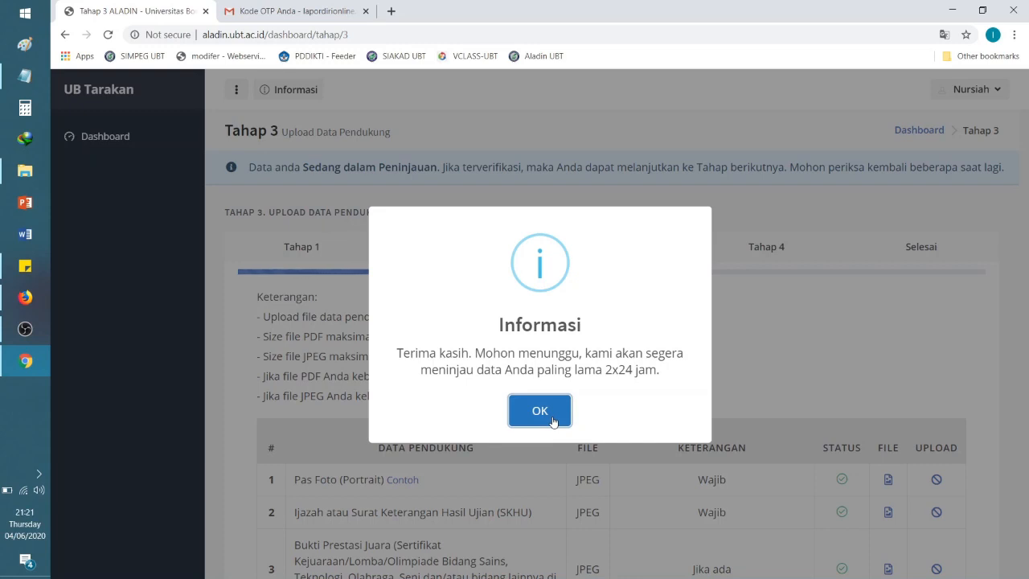
left_click(553, 421)
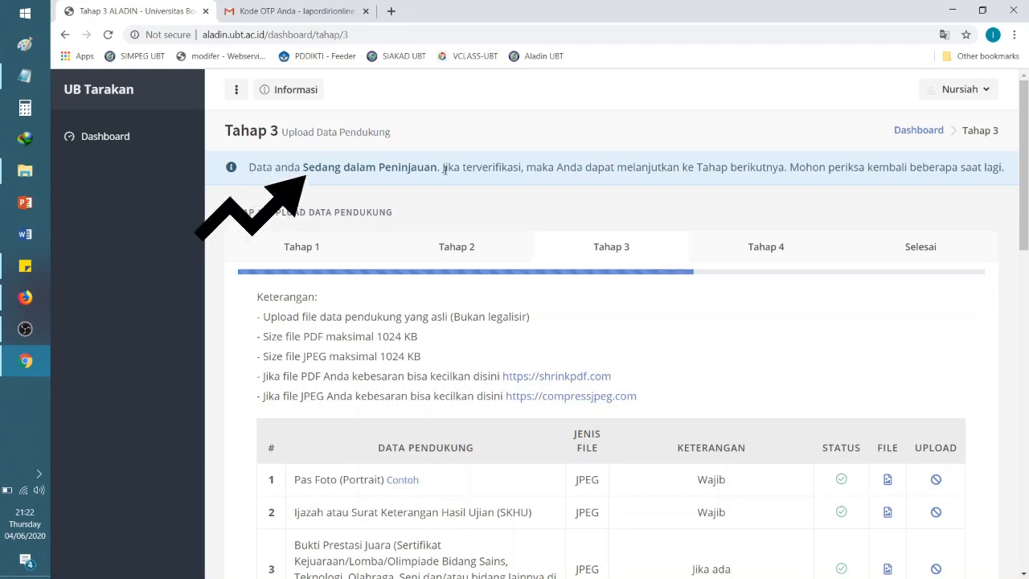
left_click_drag(444, 170, 520, 169)
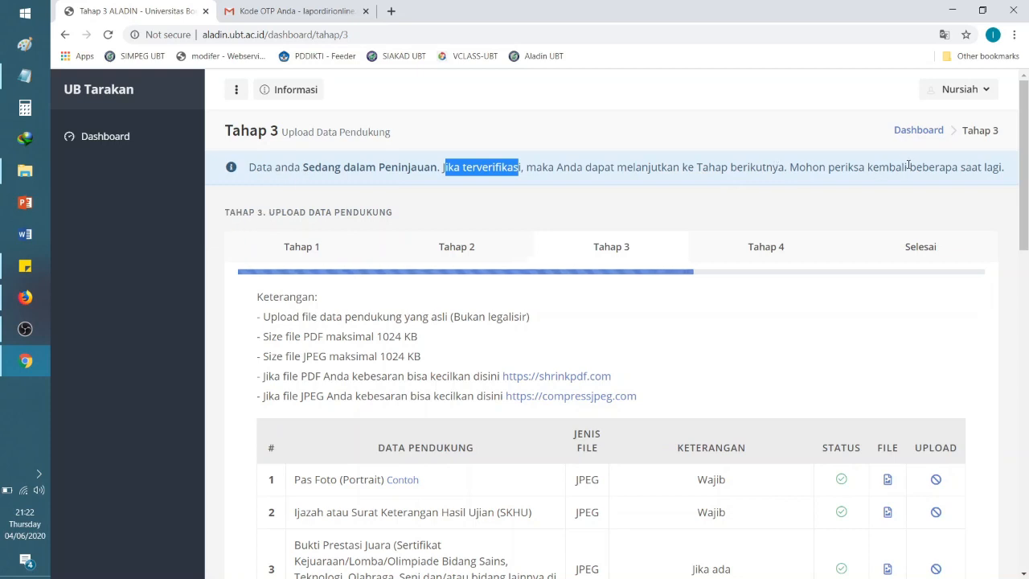
left_click(998, 170)
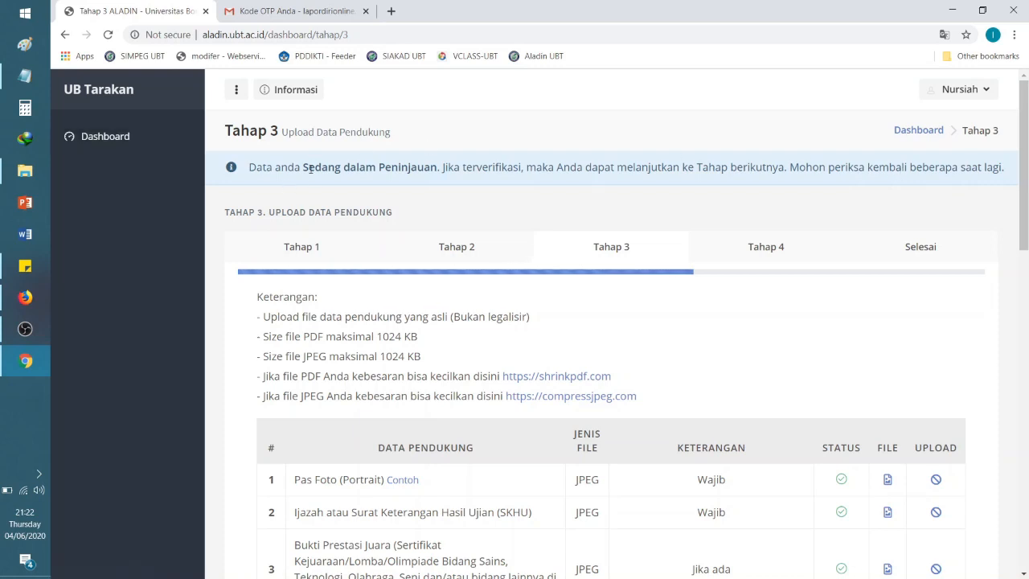
mouse_move(1025, 186)
left_mouse_down()
mouse_move(1025, 472)
mouse_move(1026, 177)
left_mouse_up()
left_click_drag(250, 166, 438, 164)
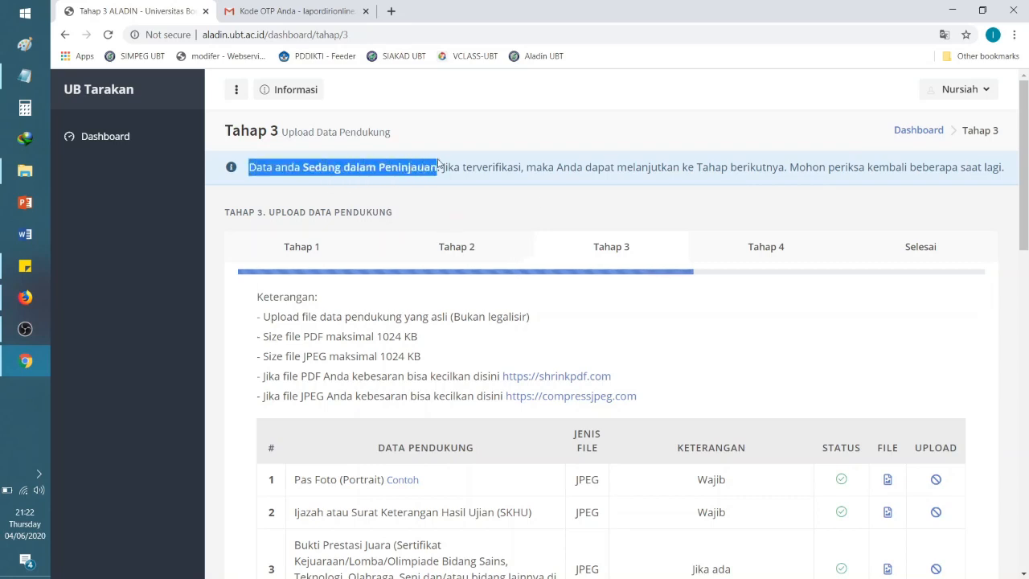
left_click(441, 167)
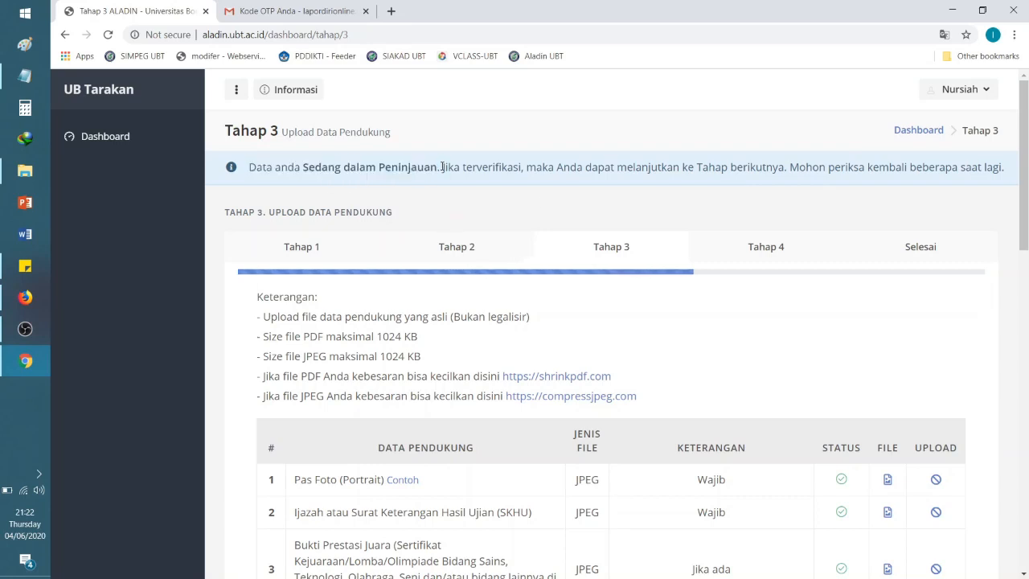
left_click_drag(252, 167, 578, 193)
left_click(1026, 163)
left_click_drag(250, 167, 453, 188)
Step: Reload to reach verified Tahap 4 and open the '1. Cetak Surat Pernyataan' letter list
left_click(454, 189)
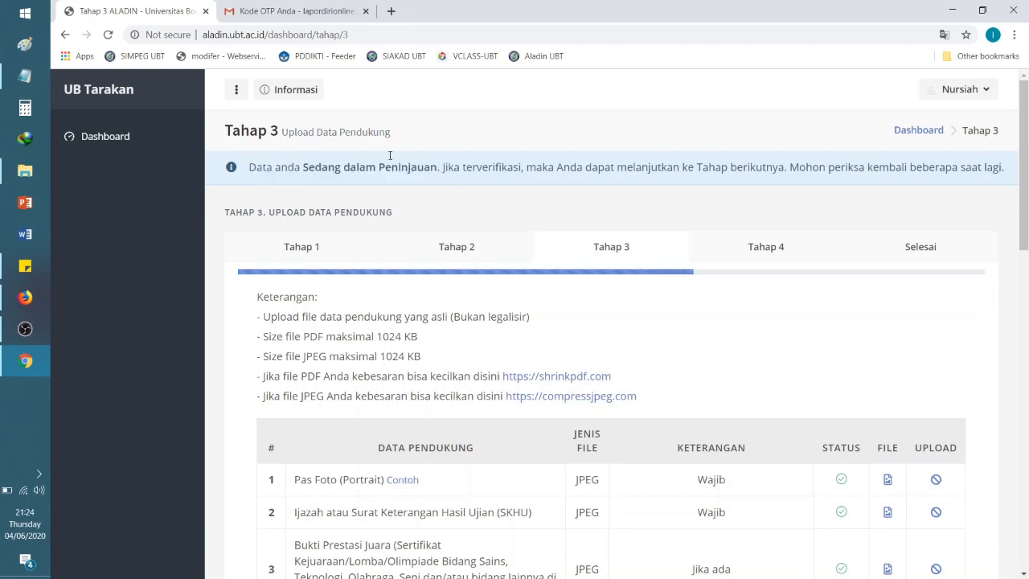
left_click(108, 35)
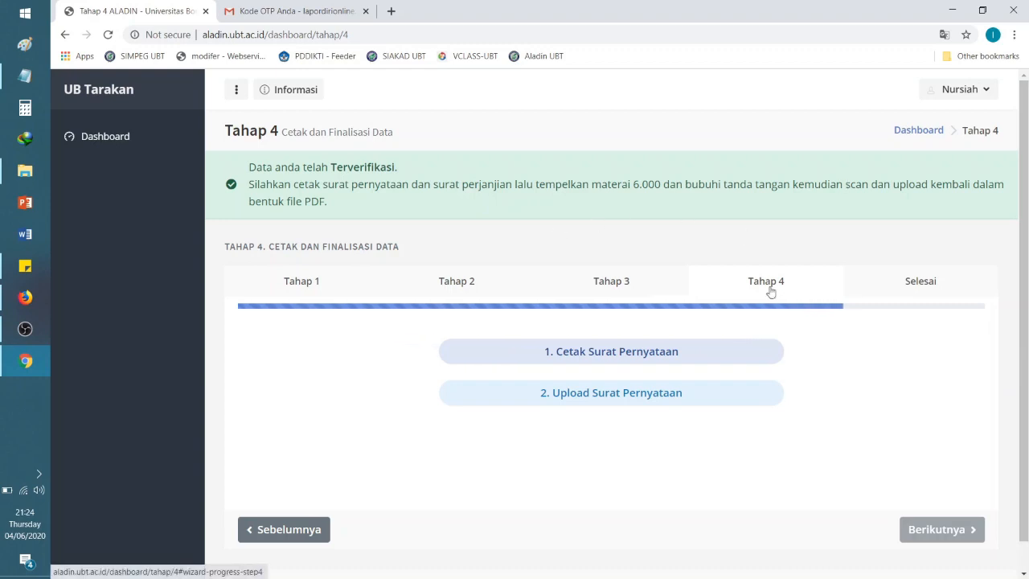
left_click(630, 352)
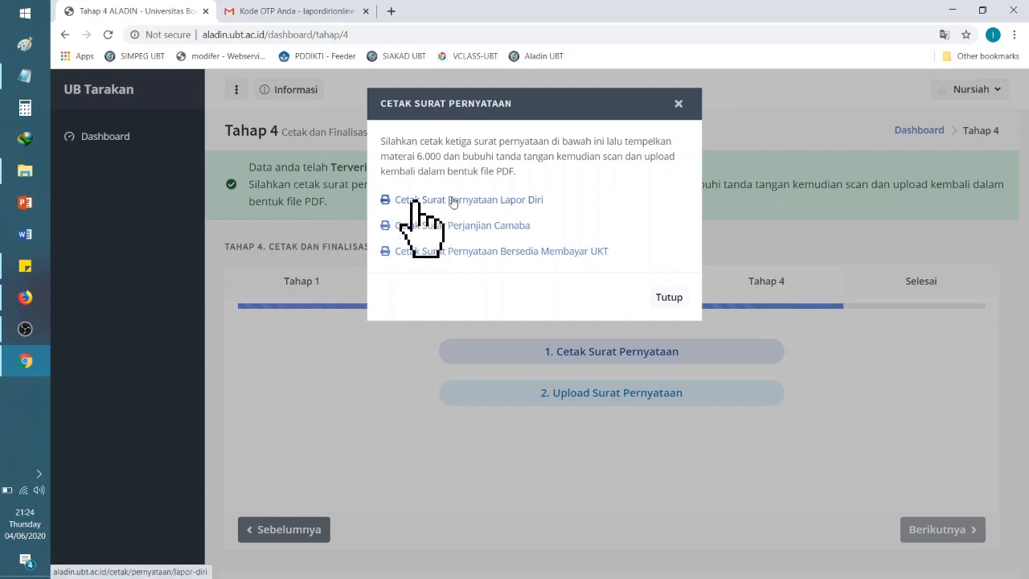
Step: Open the Lapor Diri, Perjanjian Camaba and Bersedia Membayar UKT letters in new tabs
left_click(453, 202)
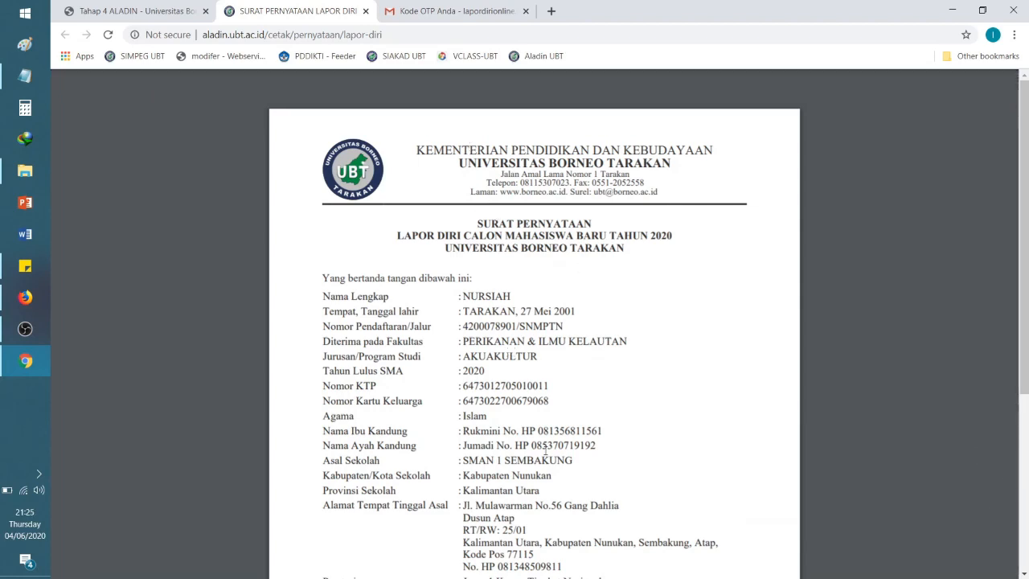
left_click_drag(1025, 218, 1023, 455)
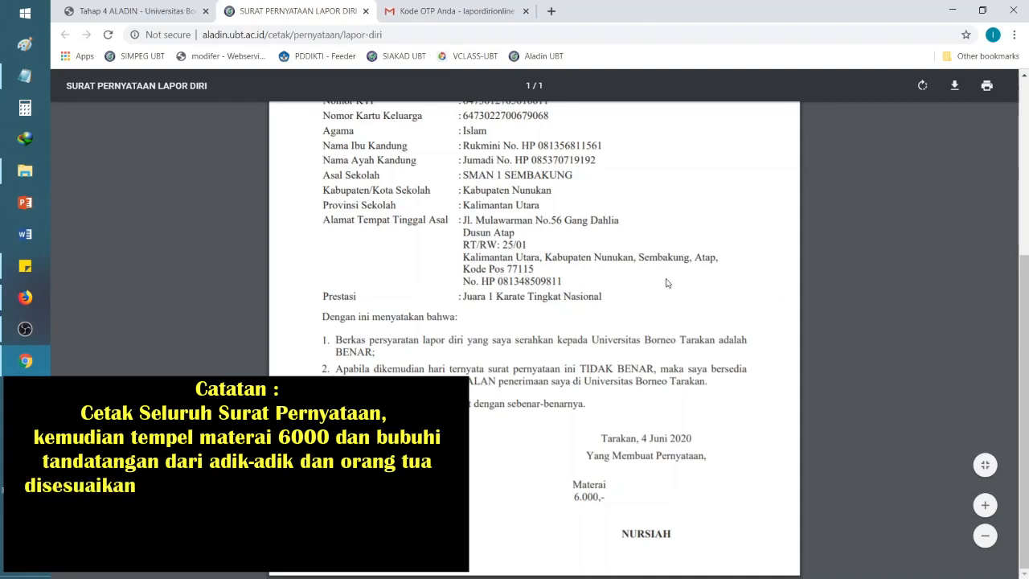
left_click(135, 12)
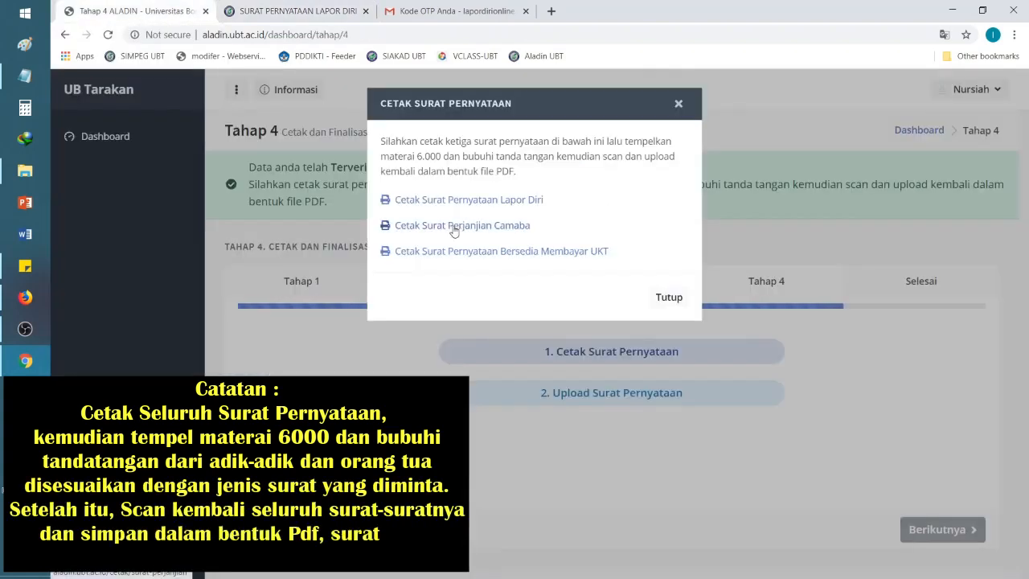
left_click(454, 225)
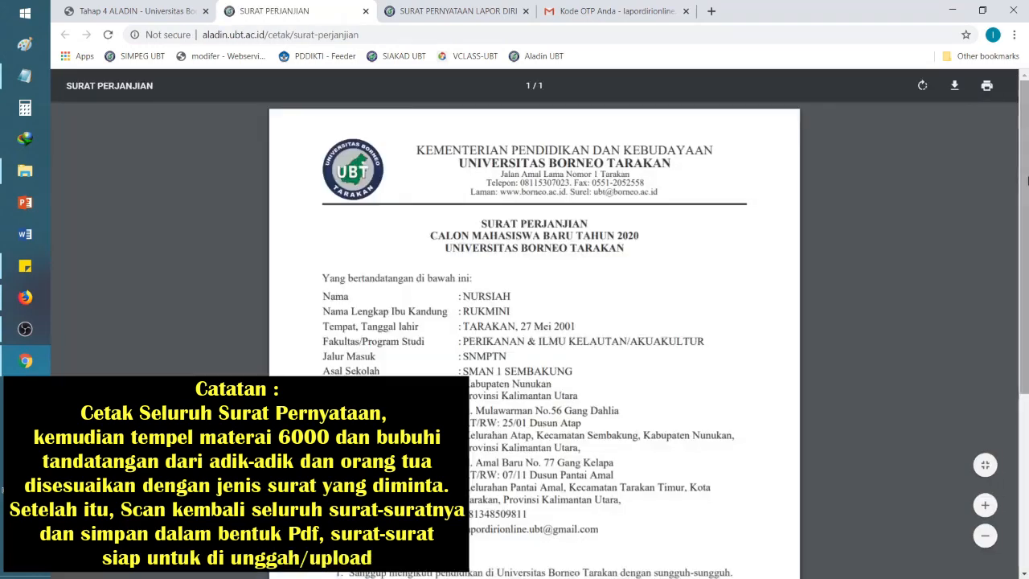
left_click_drag(1025, 264, 1027, 440)
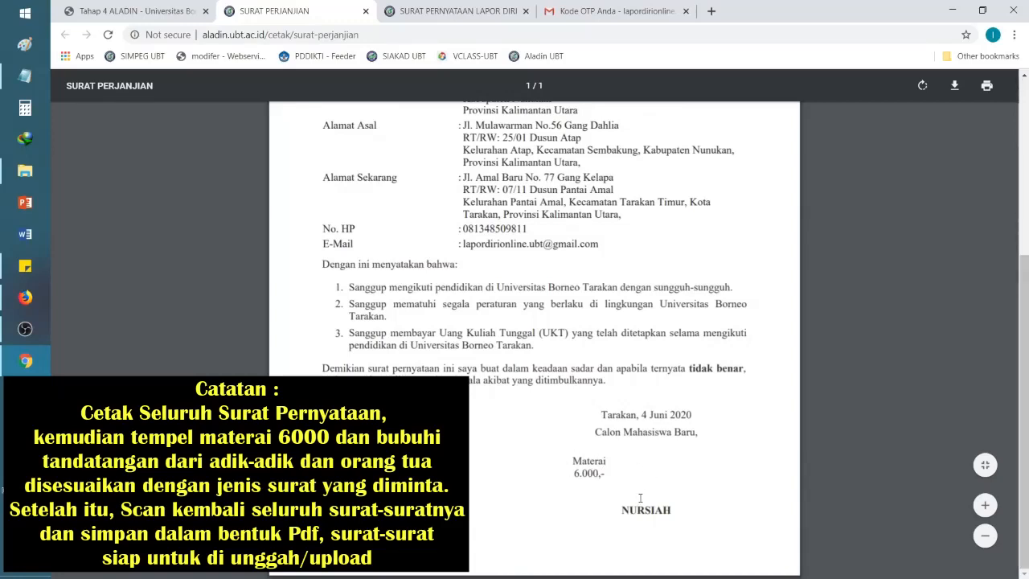
left_click(135, 11)
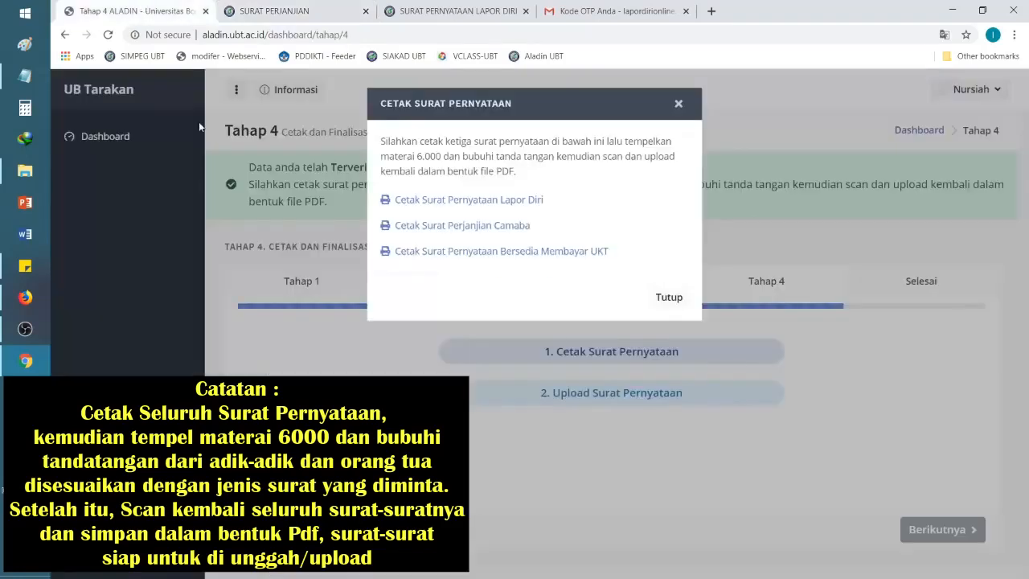
left_click(541, 251)
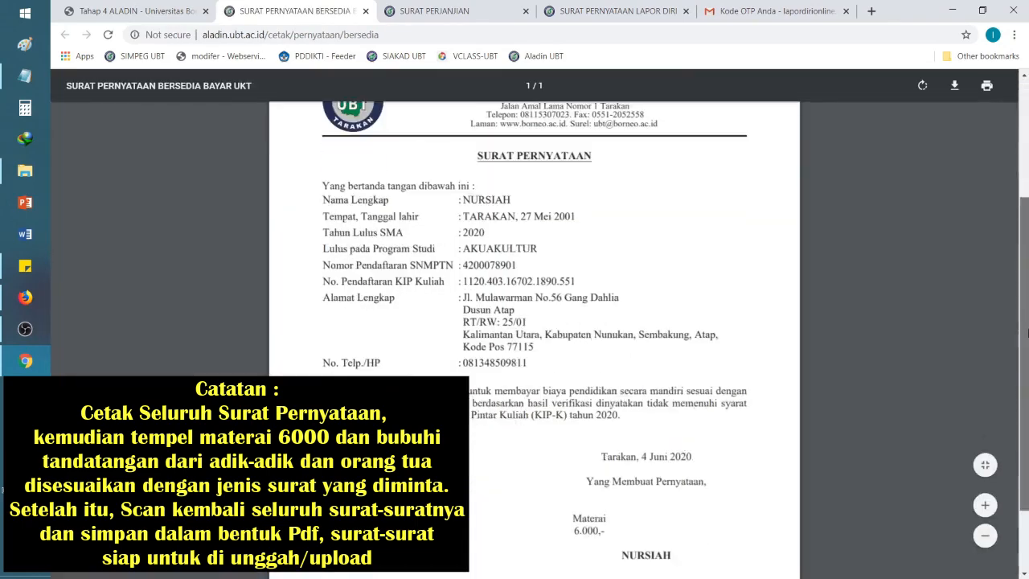
Step: Review the UKT, Camaba agreement and Lapor Diri letter tabs, then return to Tahap 4
scroll(1027, 330, "down", 3)
scroll(1027, 318, "up", 2)
left_click_drag(1027, 311, 1027, 253)
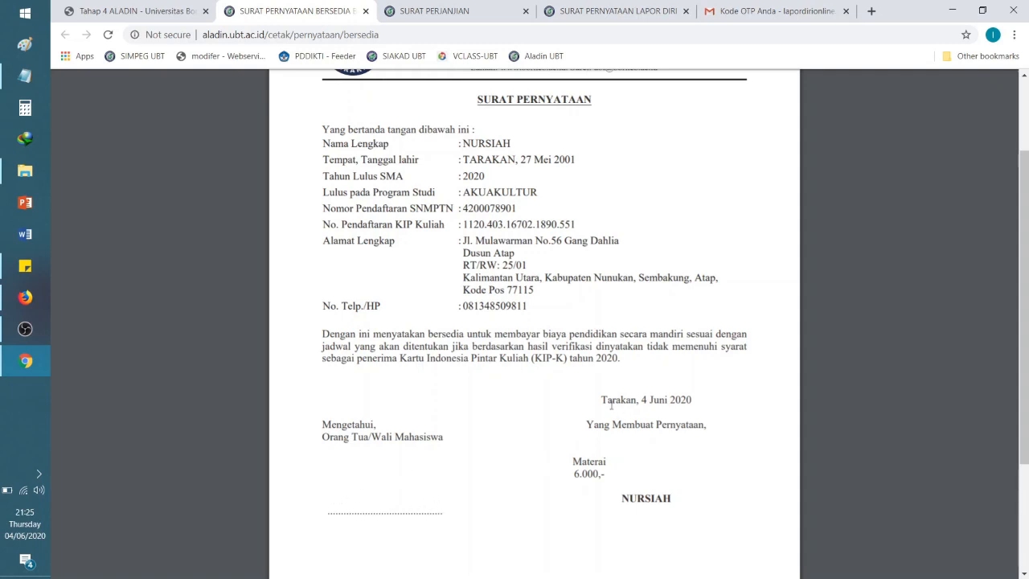
scroll(611, 406, "up", 3)
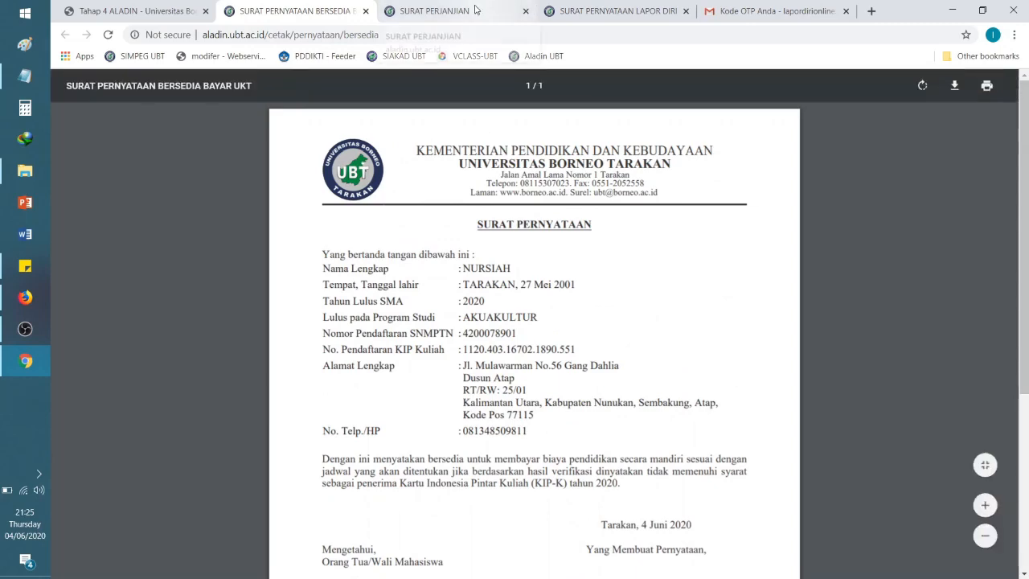
left_click(474, 10)
left_click(634, 11)
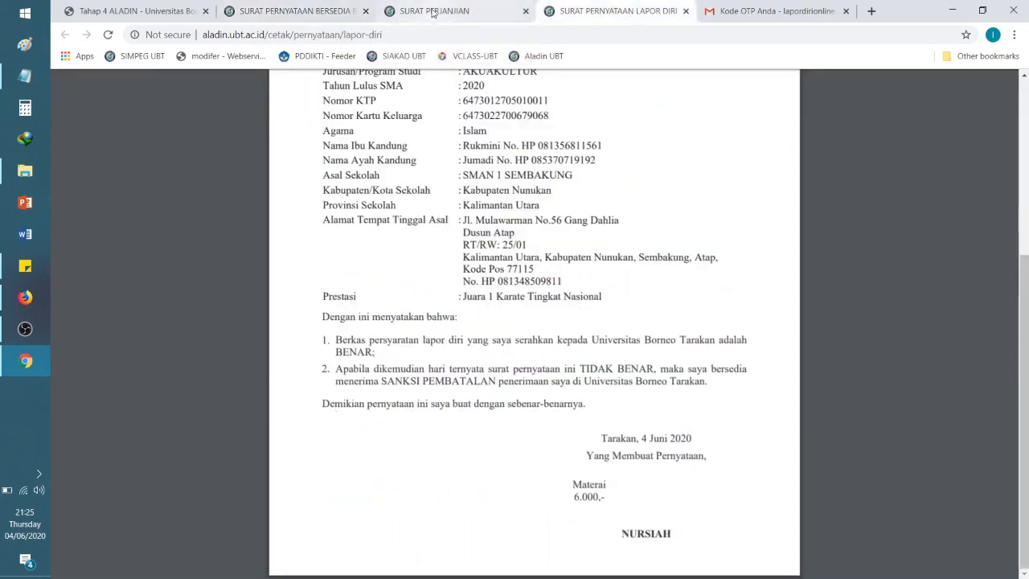
left_click(432, 11)
left_click(305, 10)
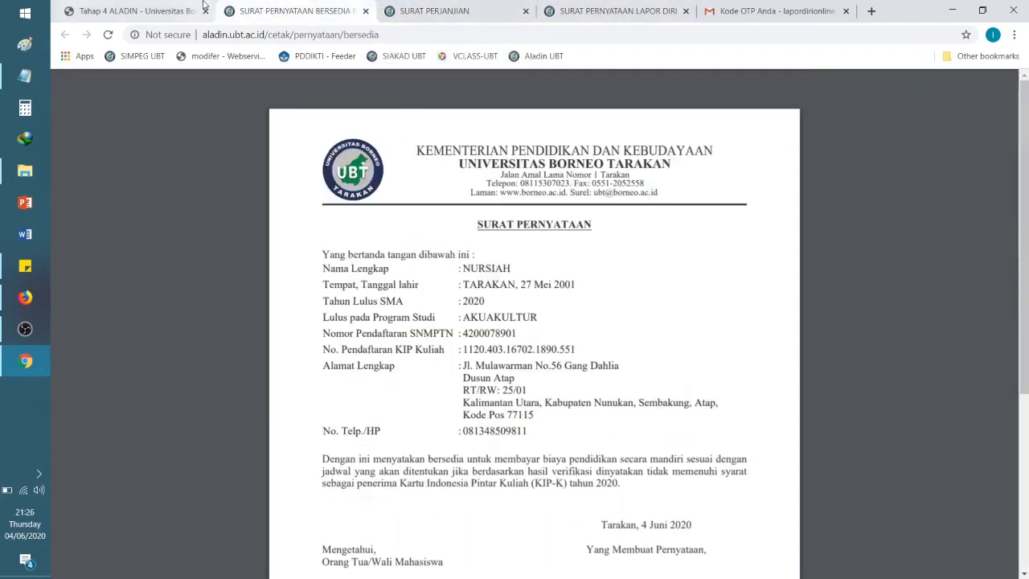
left_click(135, 12)
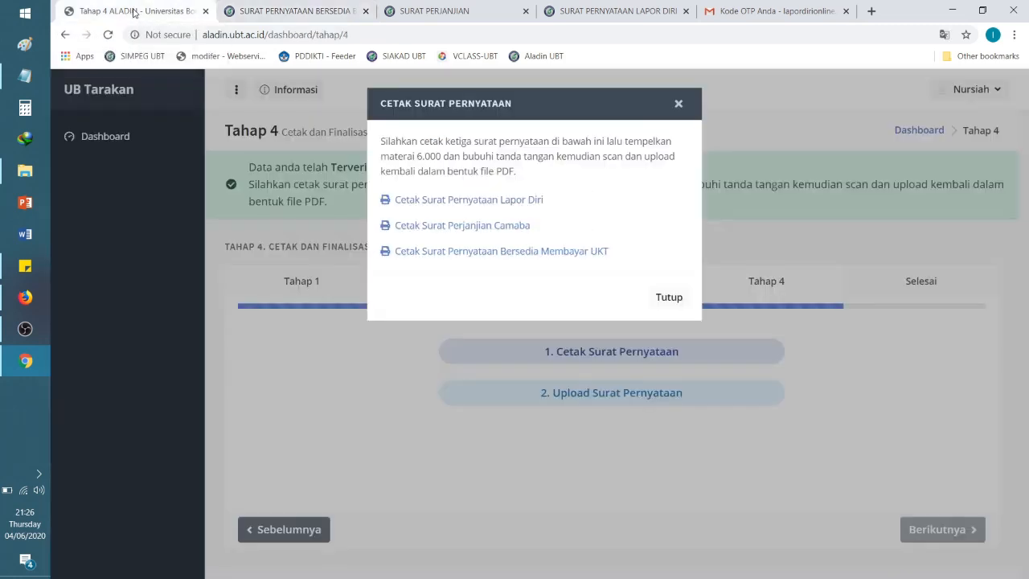
Step: Open the statement-letter upload form and attach the Lapor Diri statement PDF
left_click(668, 299)
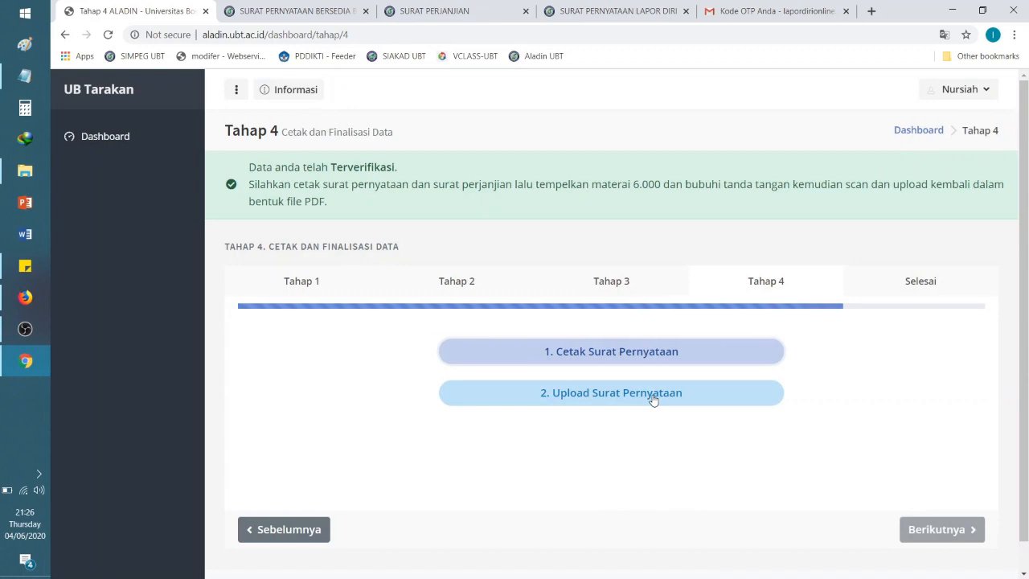
scroll(1026, 455, "down", 1)
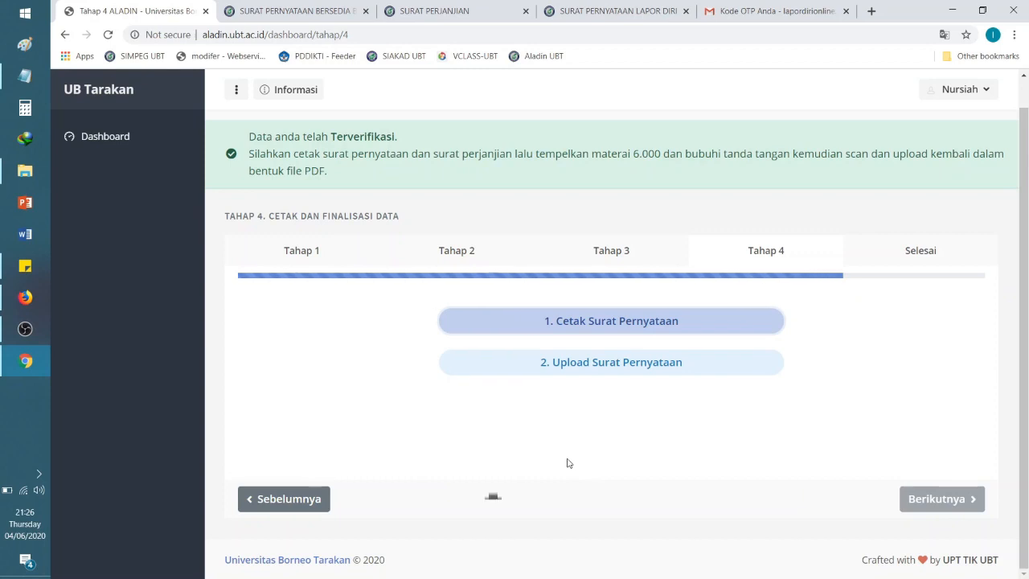
left_click(608, 363)
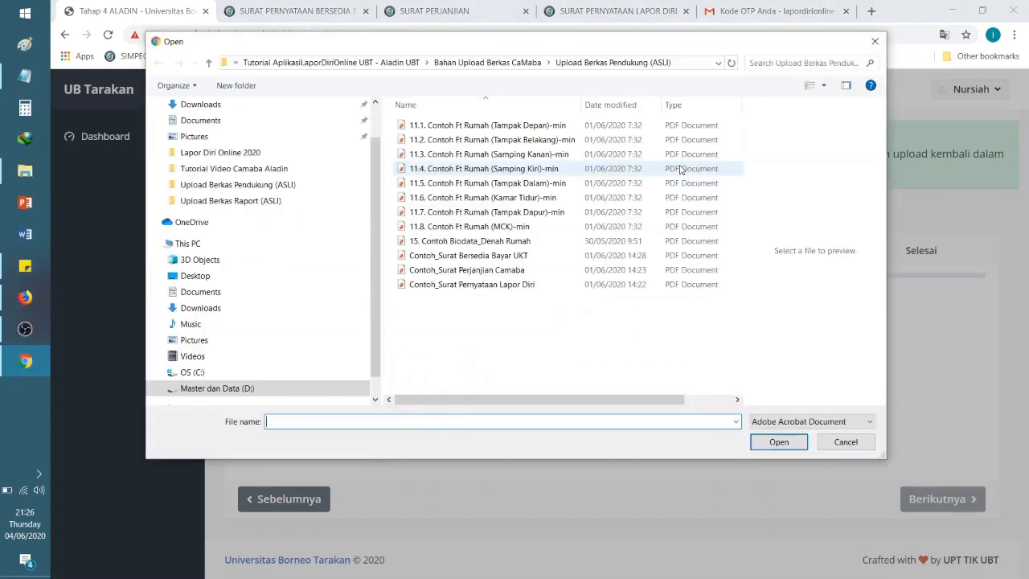
left_click(845, 441)
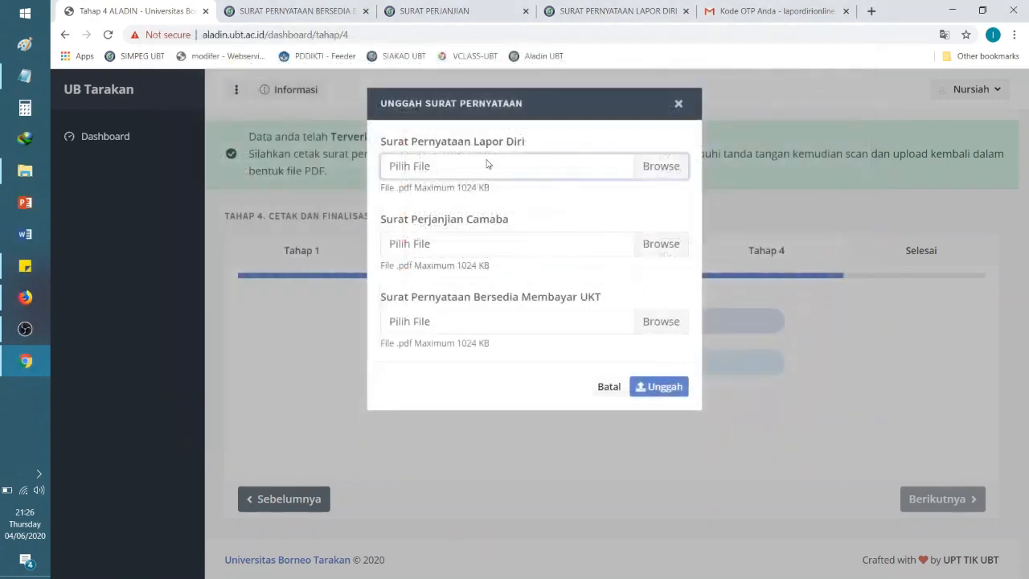
left_click_drag(386, 141, 567, 140)
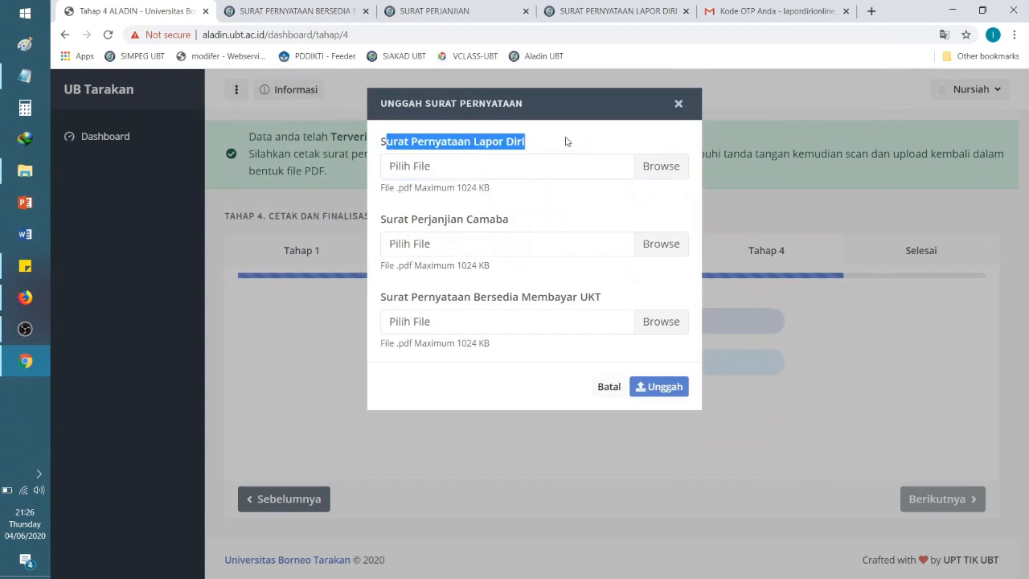
left_click(678, 170)
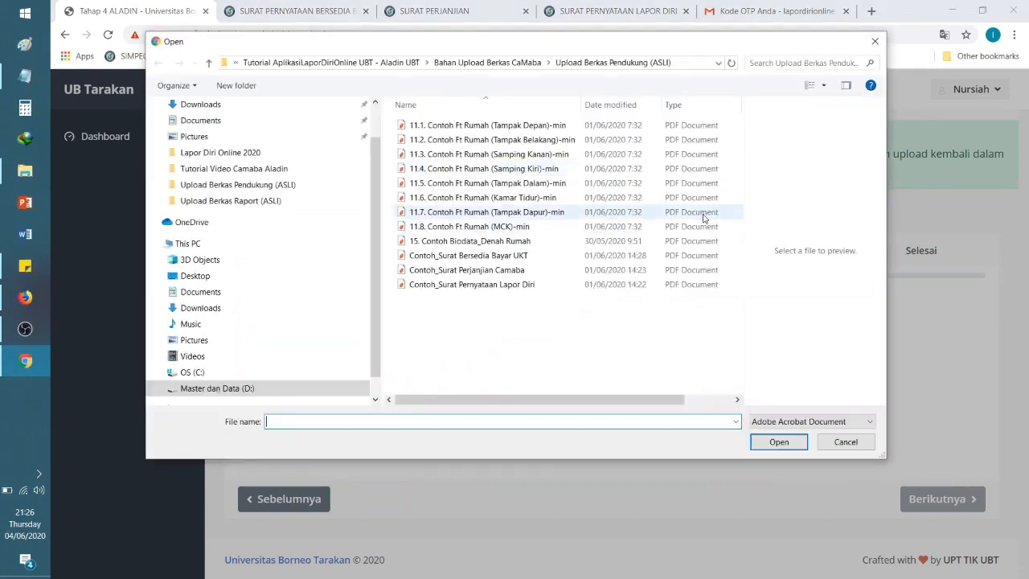
left_click(511, 290)
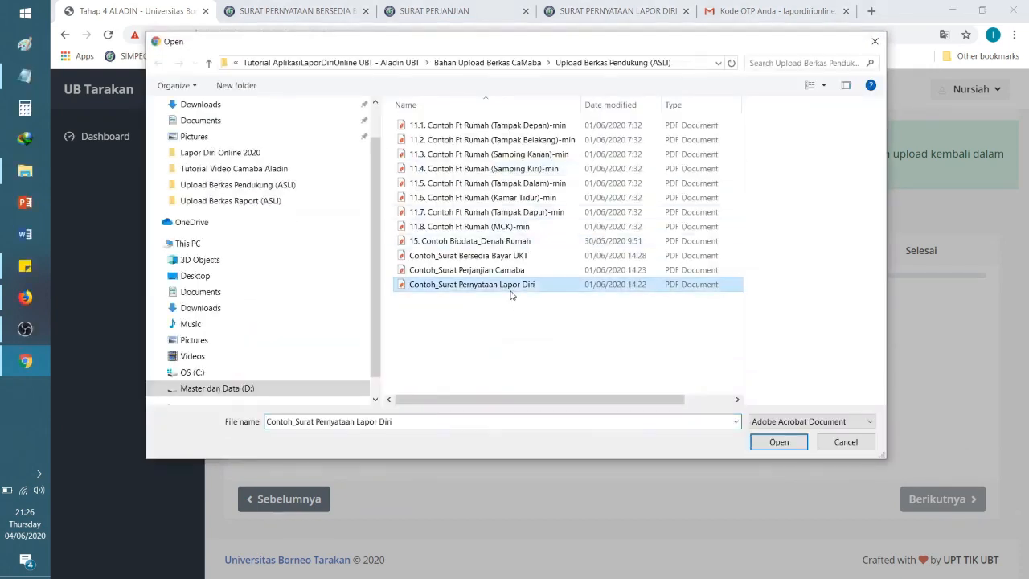
left_click(786, 444)
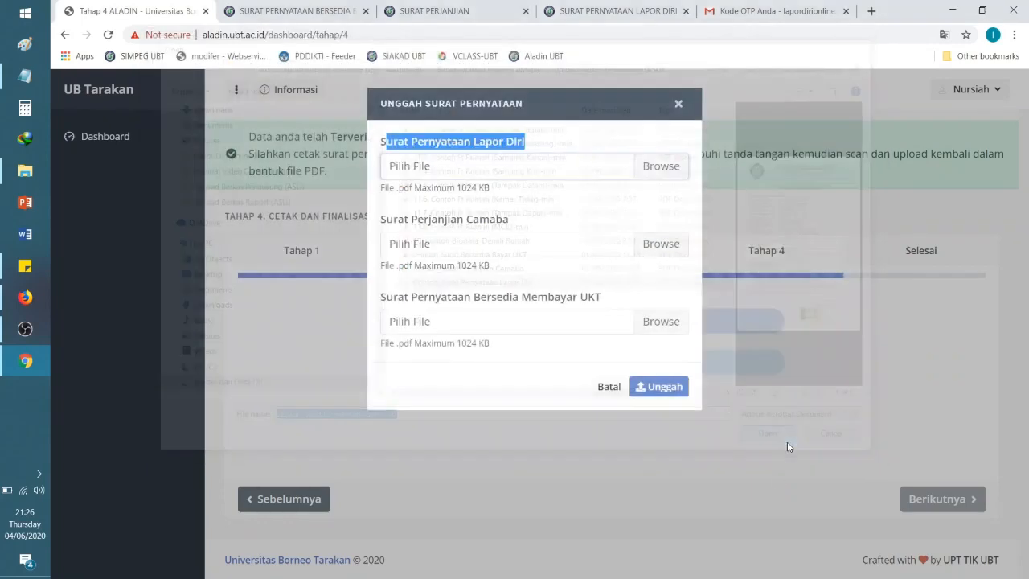
Step: Attach the Perjanjian Camaba and Bersedia Bayar UKT letter PDFs, then upload all three with Unggah
left_click(665, 248)
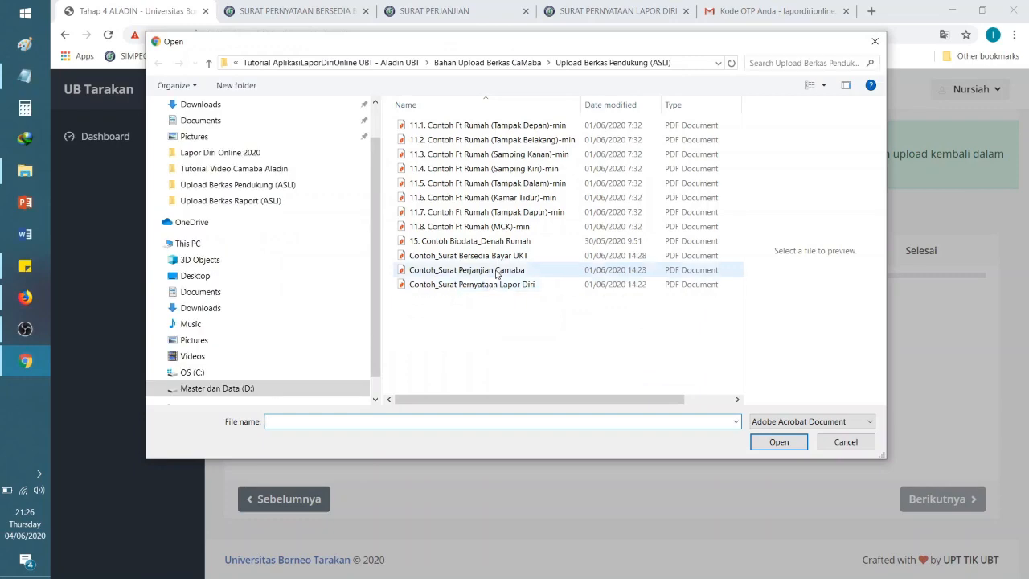
left_click(497, 270)
left_click(779, 442)
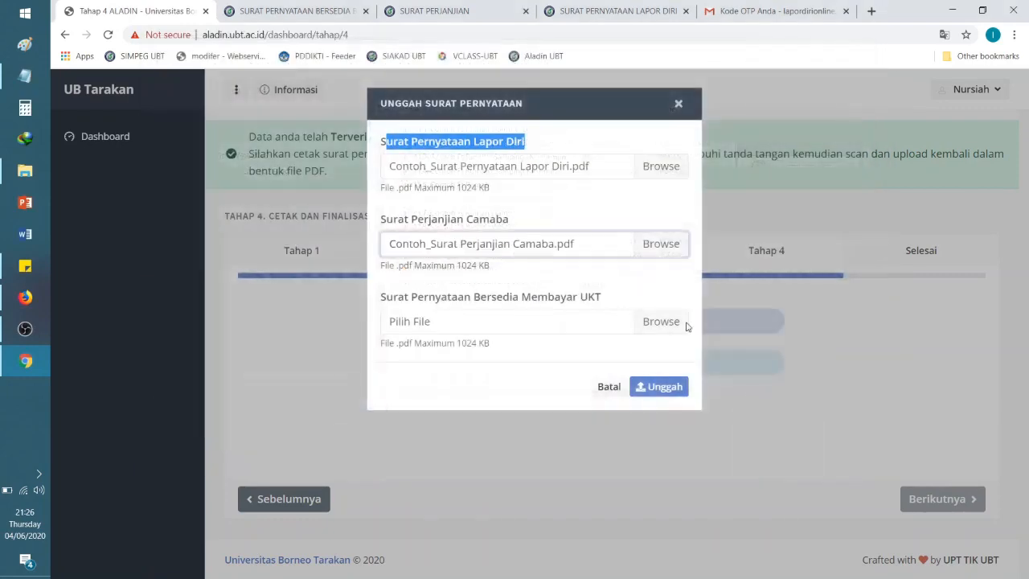
left_click(664, 322)
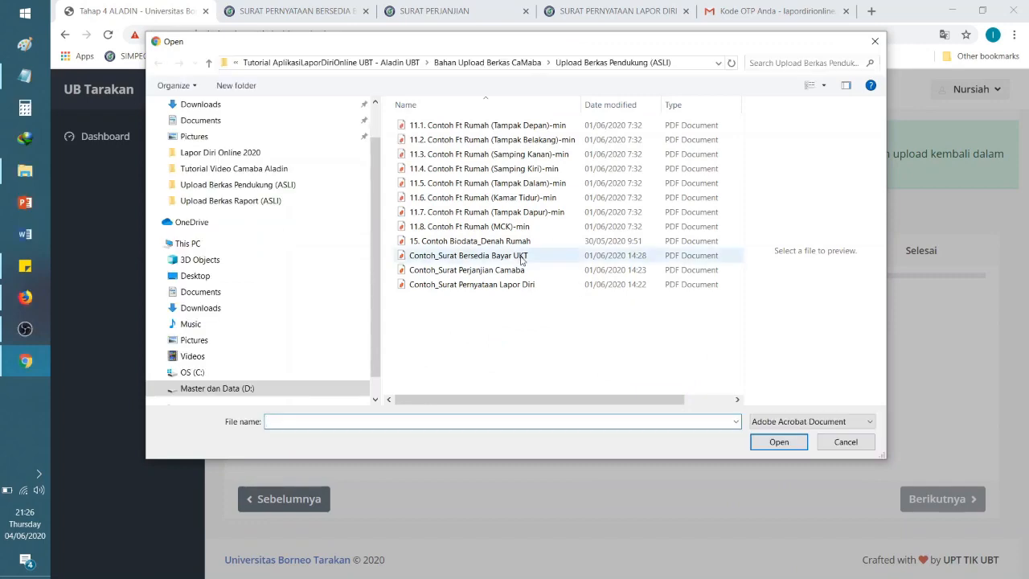
left_click(521, 256)
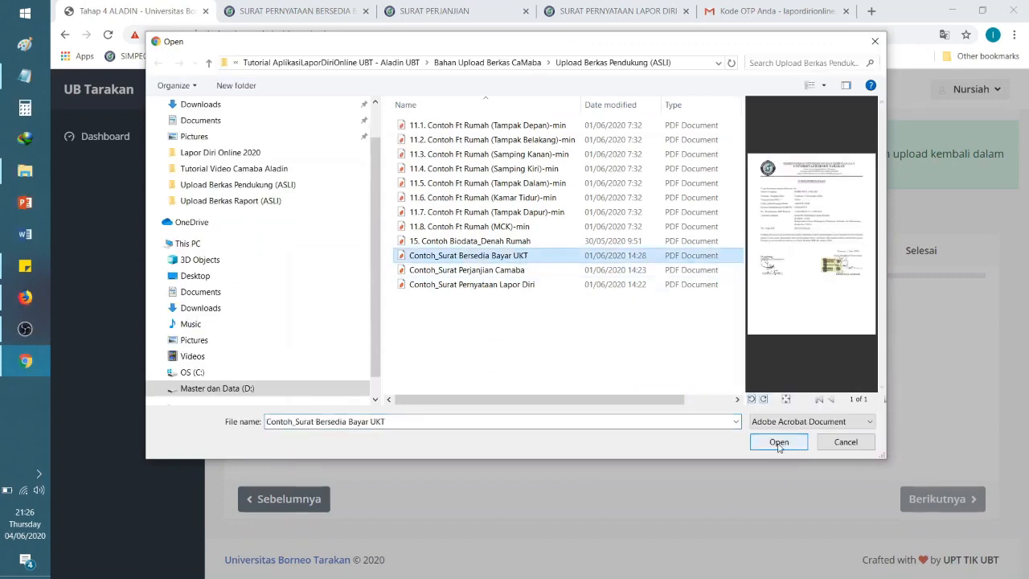
left_click(778, 444)
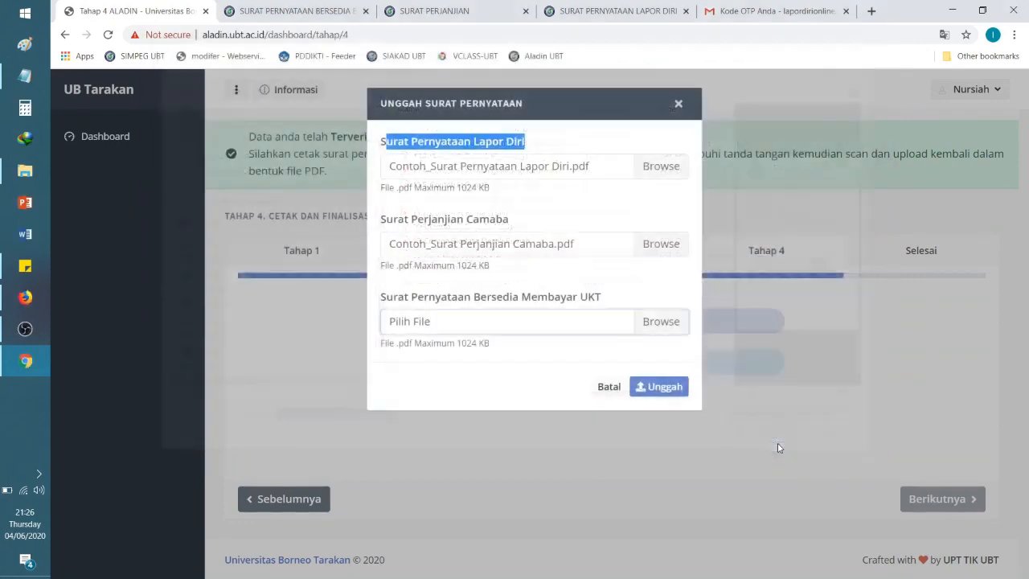
left_click(658, 387)
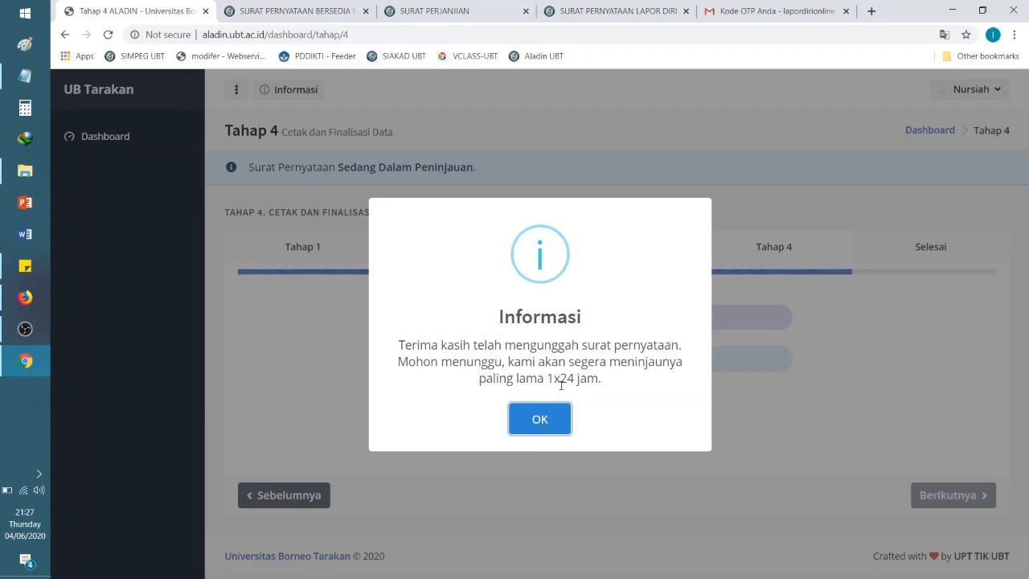
Step: Dismiss the upload thank-you notice and check the Sedang Dalam Peninjauan status
left_click(551, 418)
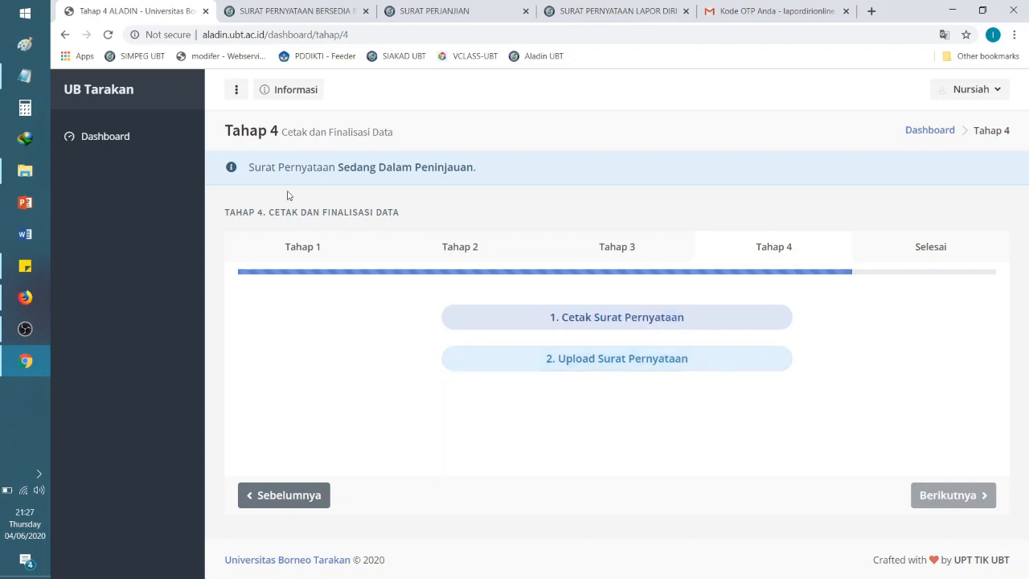
left_click_drag(248, 168, 483, 178)
Step: Keep reloading Tahap 4 while it reads Sedang Dalam Peninjauan until the Selesai page appears
left_click(517, 180)
left_click_drag(338, 169, 503, 167)
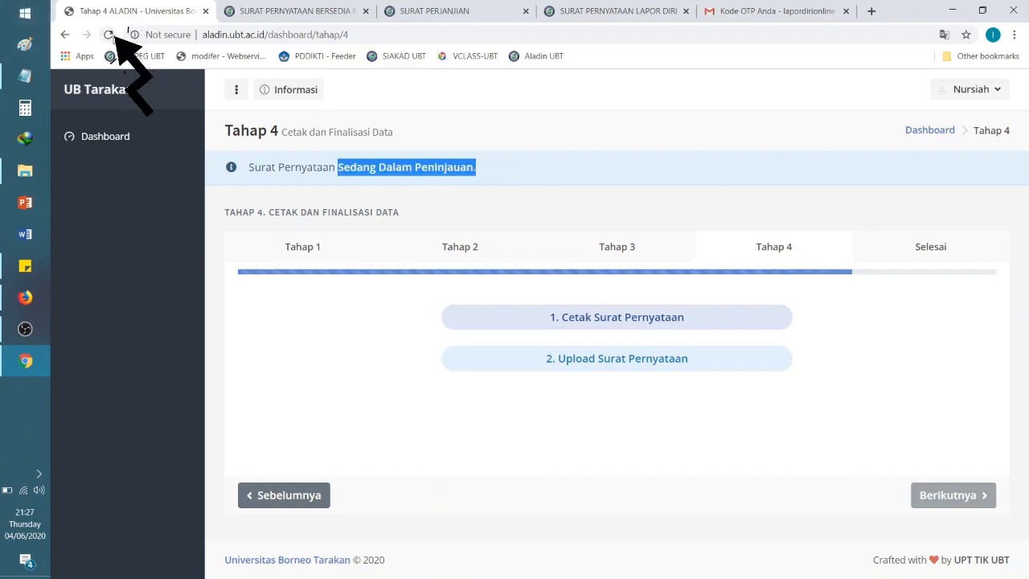
key("F5")
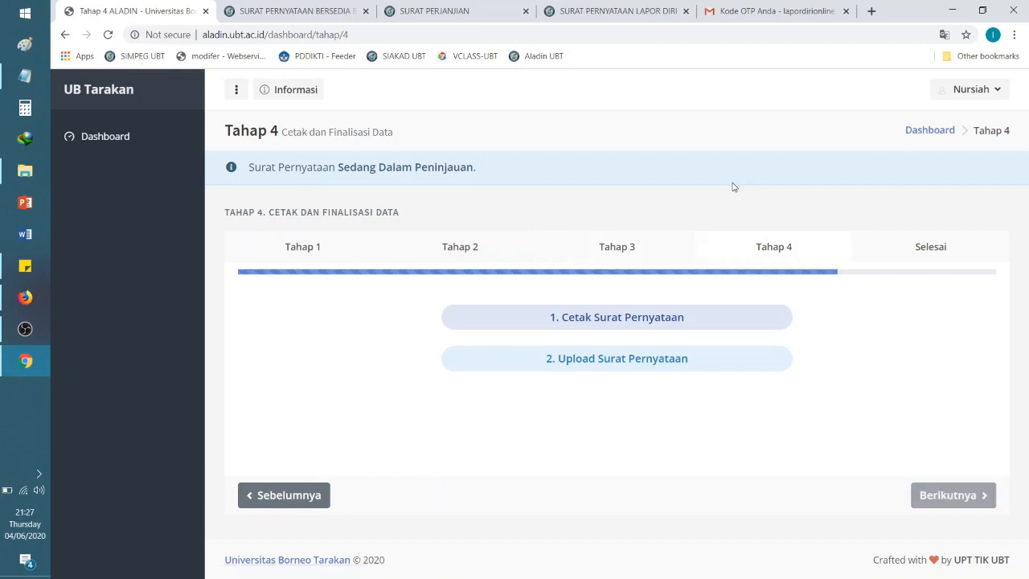
left_click_drag(530, 183, 335, 188)
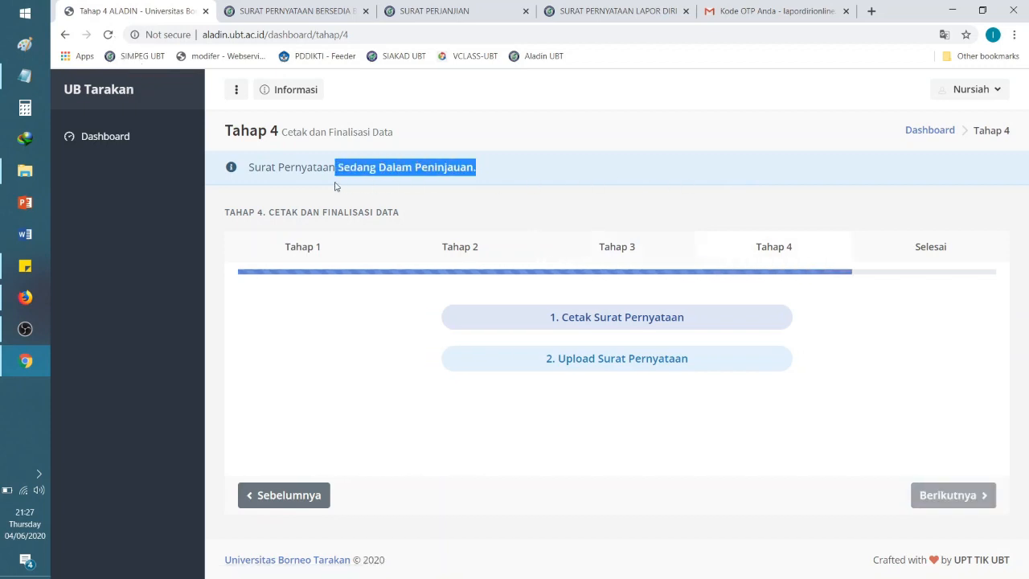
left_click(515, 175)
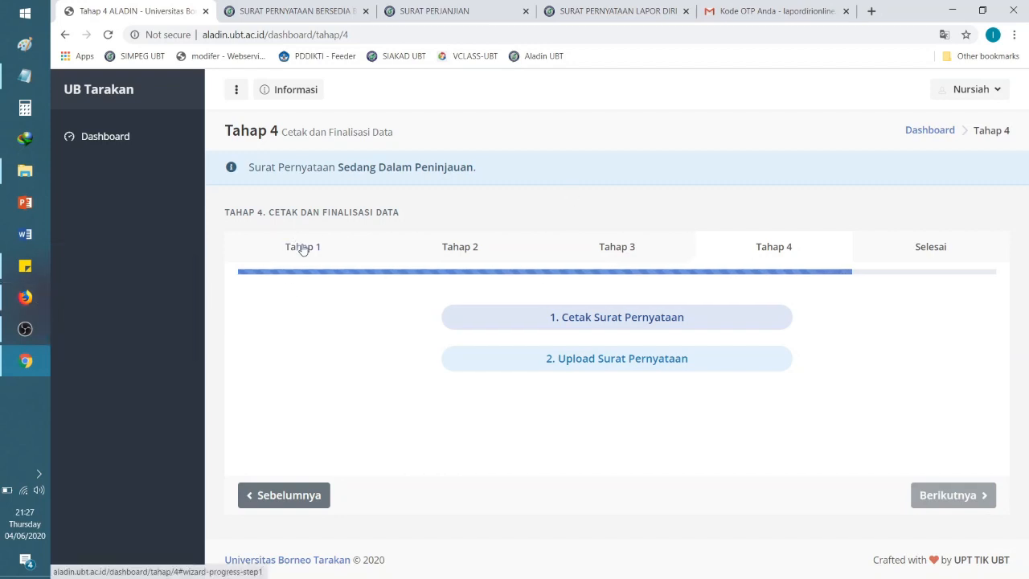
left_click_drag(339, 167, 483, 176)
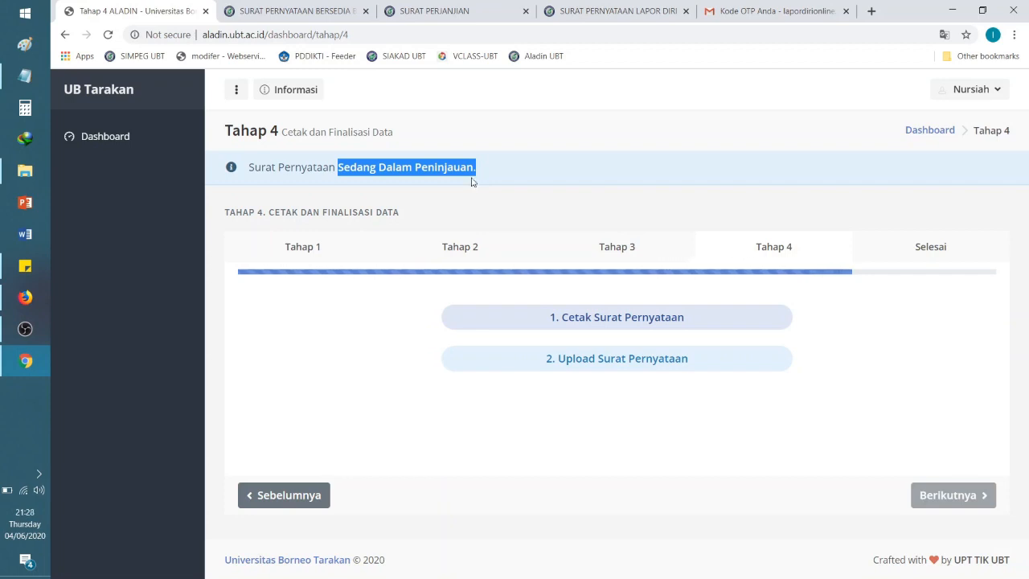
left_click(784, 410)
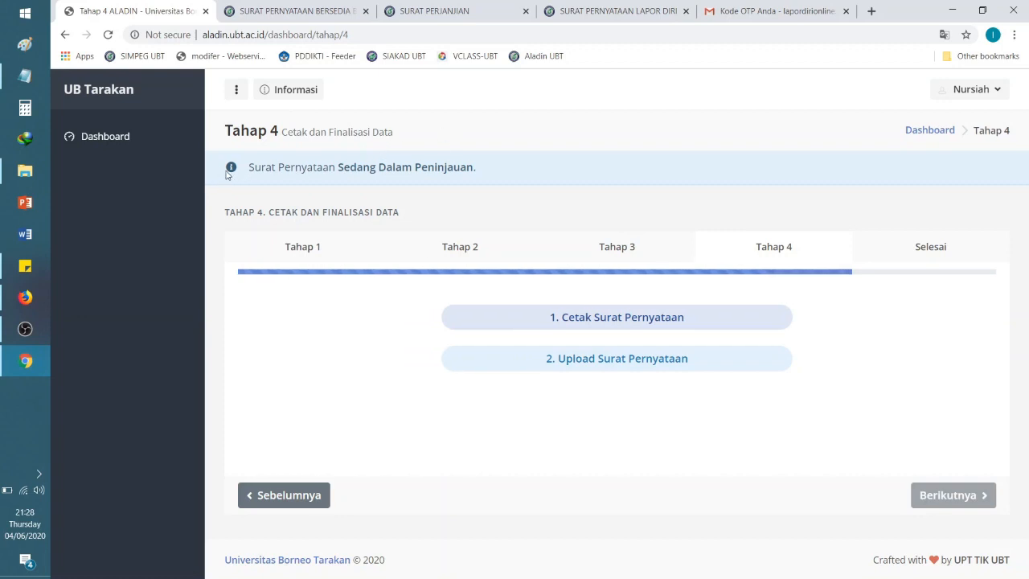
left_click_drag(250, 168, 477, 177)
left_click(506, 181)
left_click(107, 35)
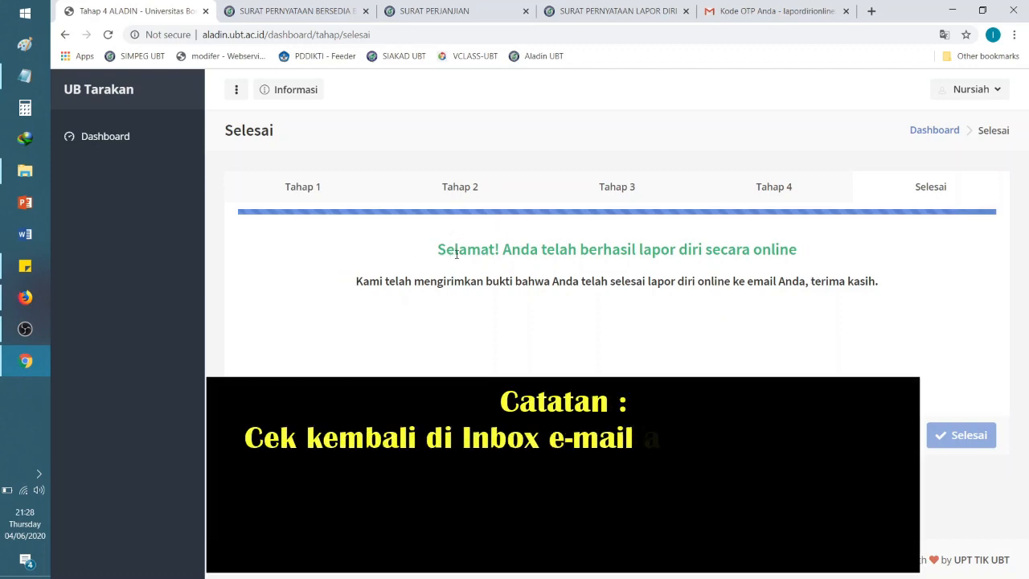
Step: Close the Bersedia, Perjanjian and Lapor Diri letter tabs and switch to Gmail
left_click(365, 10)
left_click(365, 10)
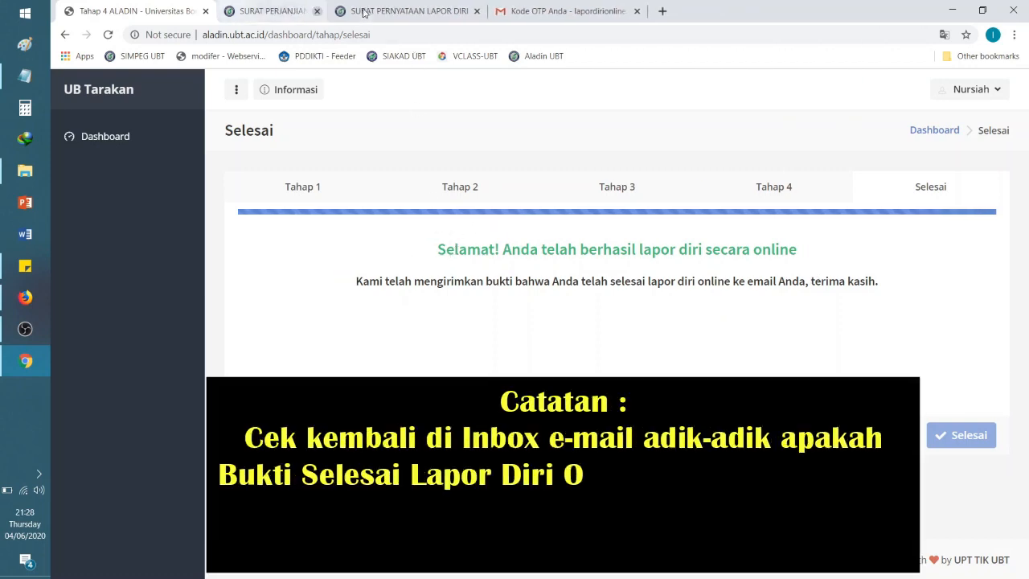
left_click(366, 11)
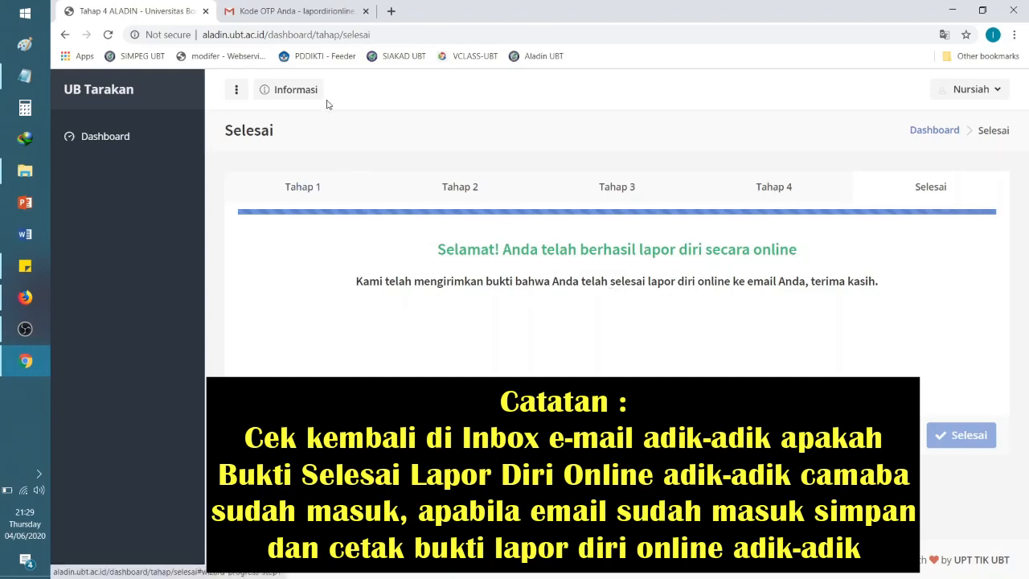
left_click(317, 11)
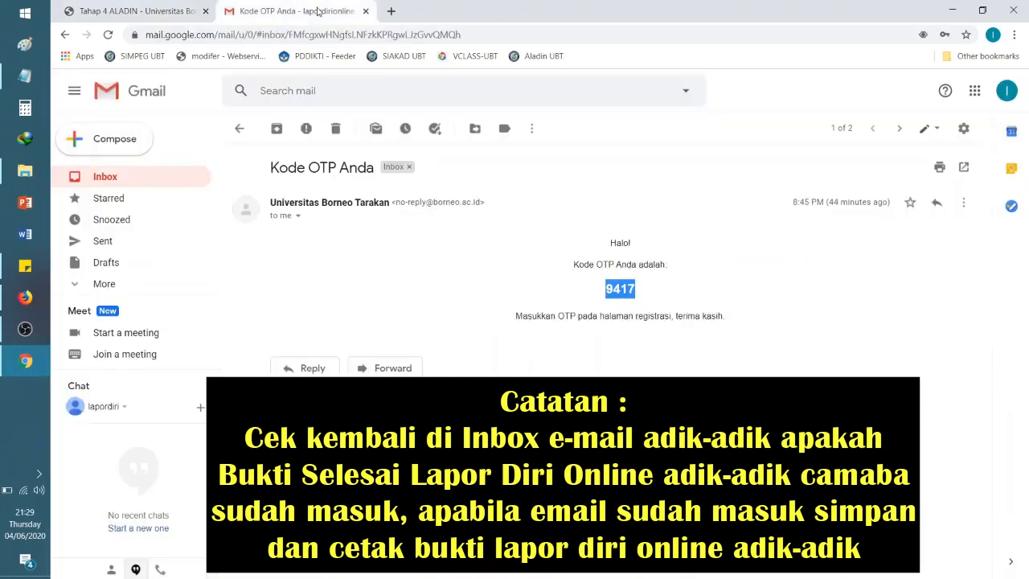
Step: Refresh the inbox, read the Bukti Selesai Lapor Diri Online email, then return to ALADIN
left_click(113, 178)
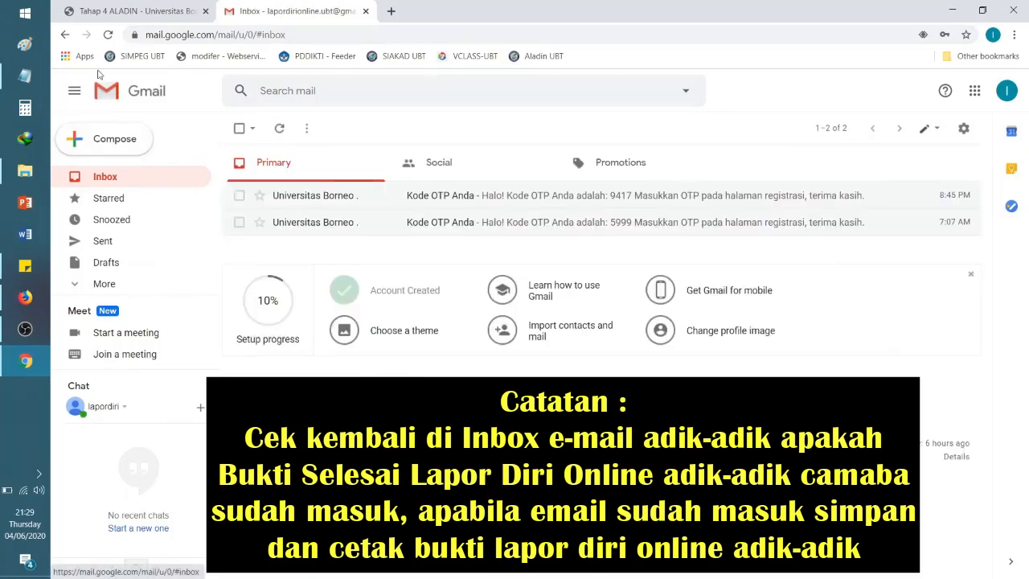
left_click(107, 35)
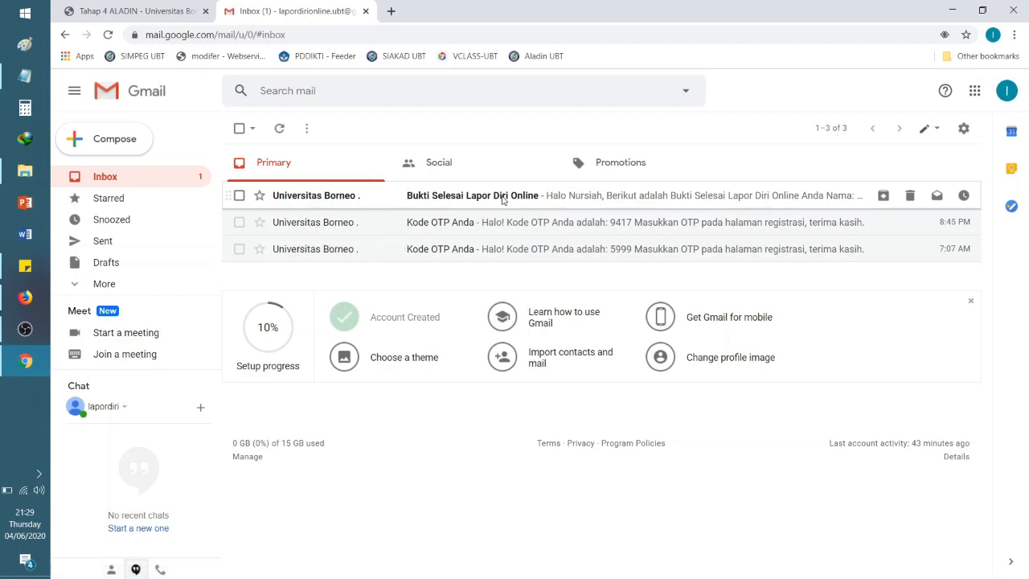
left_click(500, 196)
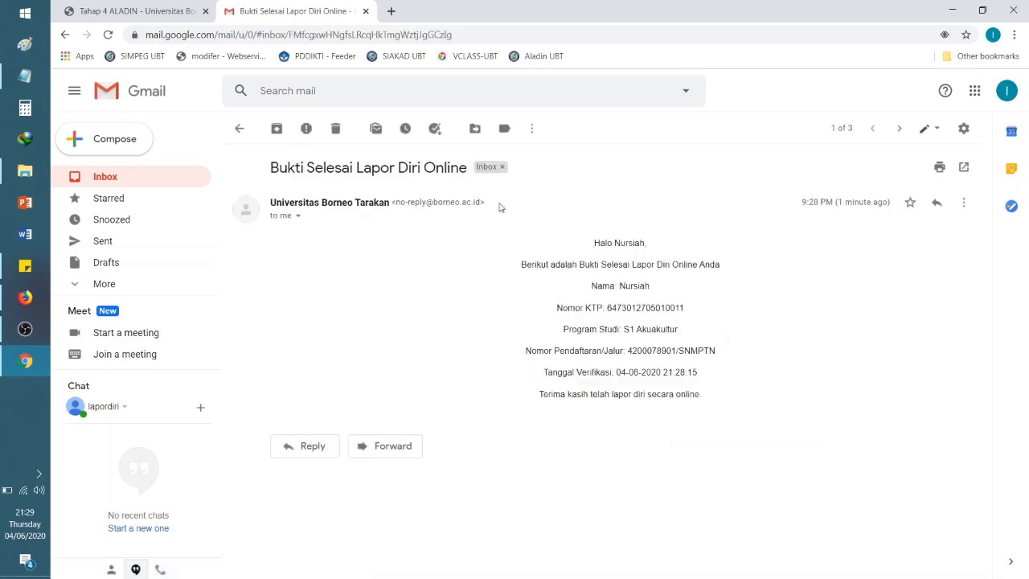
left_click_drag(594, 243, 734, 362)
left_click(736, 393)
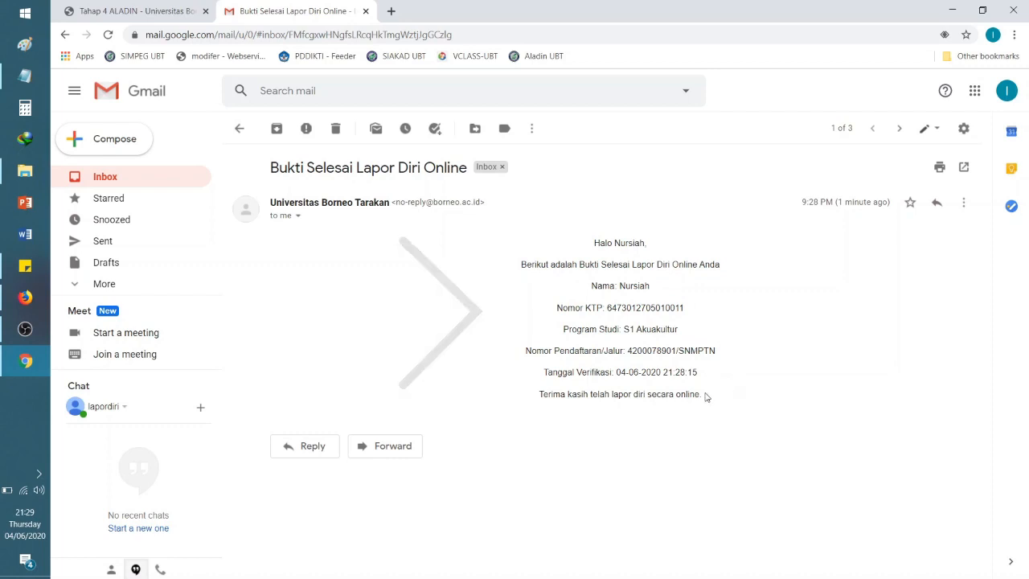
left_click_drag(704, 396, 504, 238)
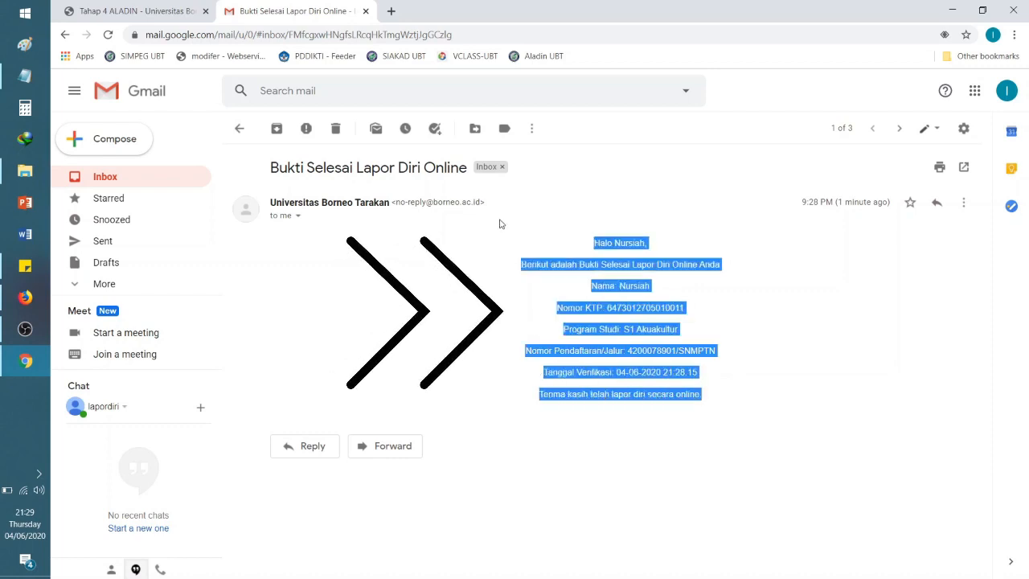
left_click(706, 310)
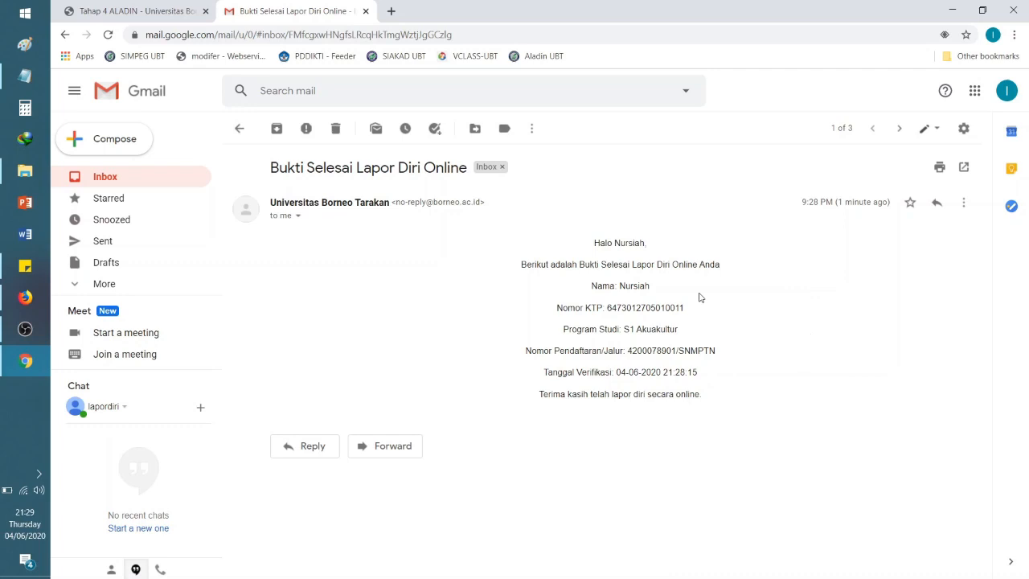
key("ctrl+Tab")
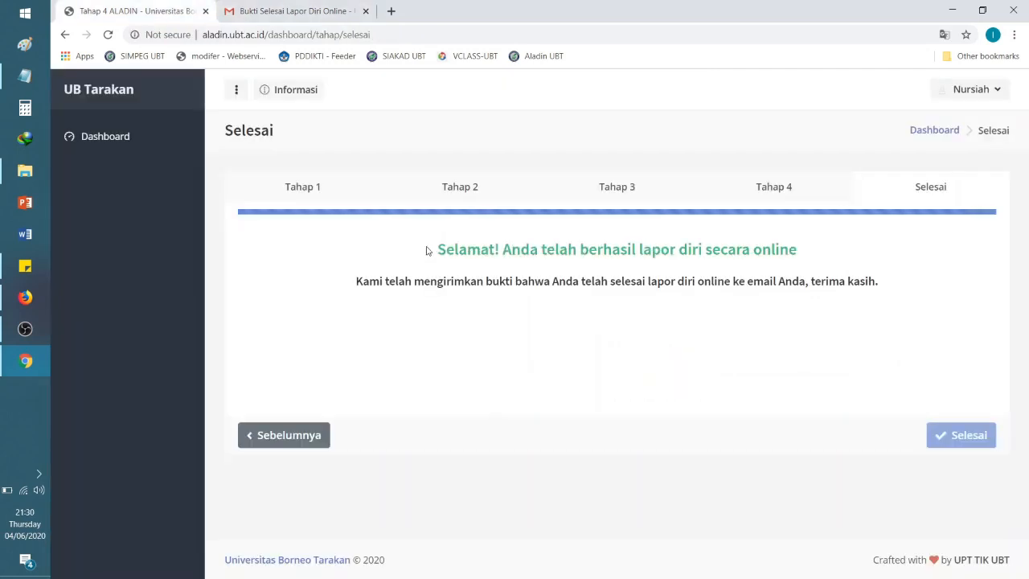